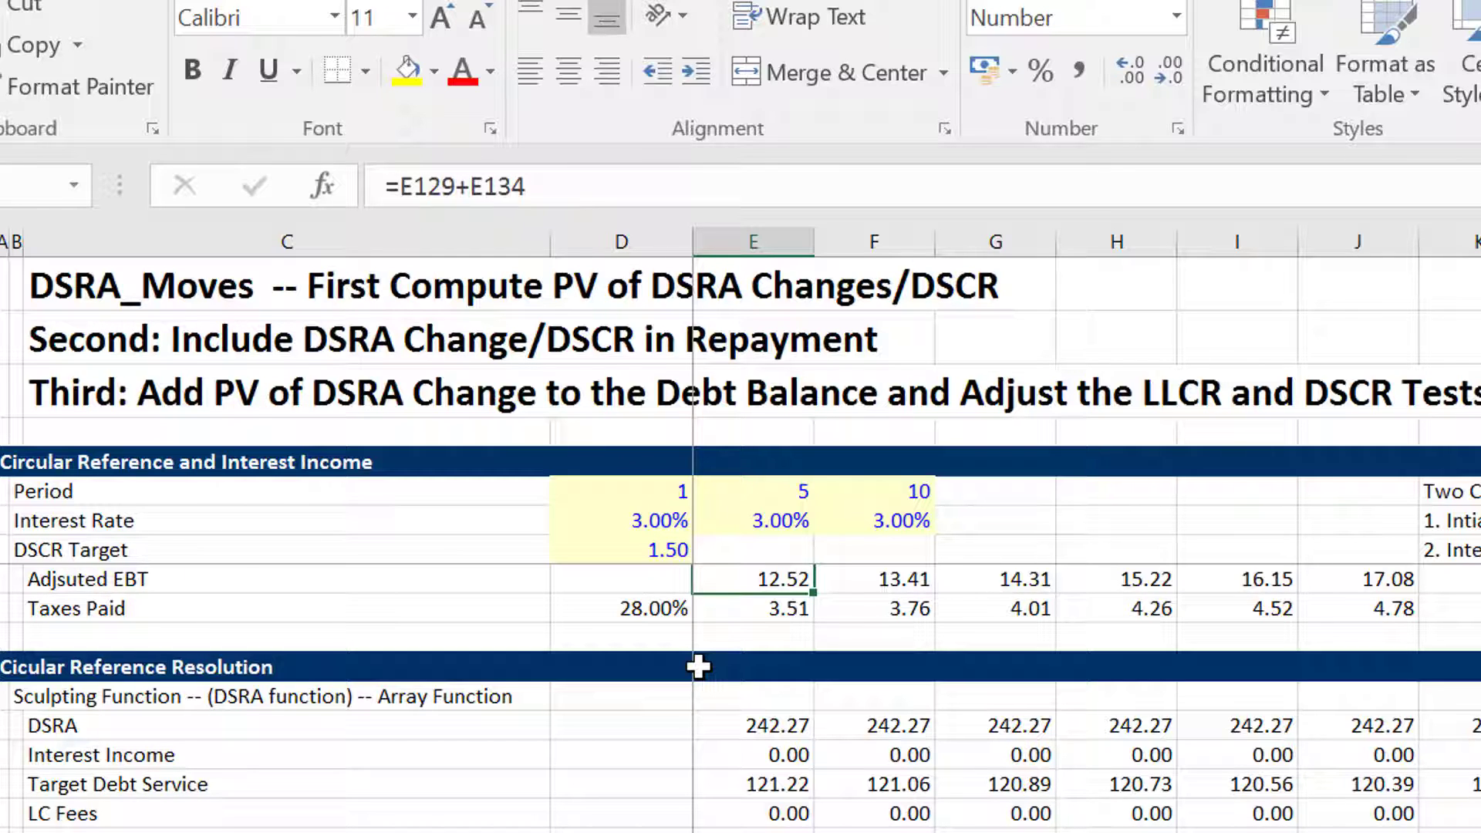
# Retype the first item under the Two Circular References note as "1. Intial DSRA"
pyautogui.click(1439, 547)
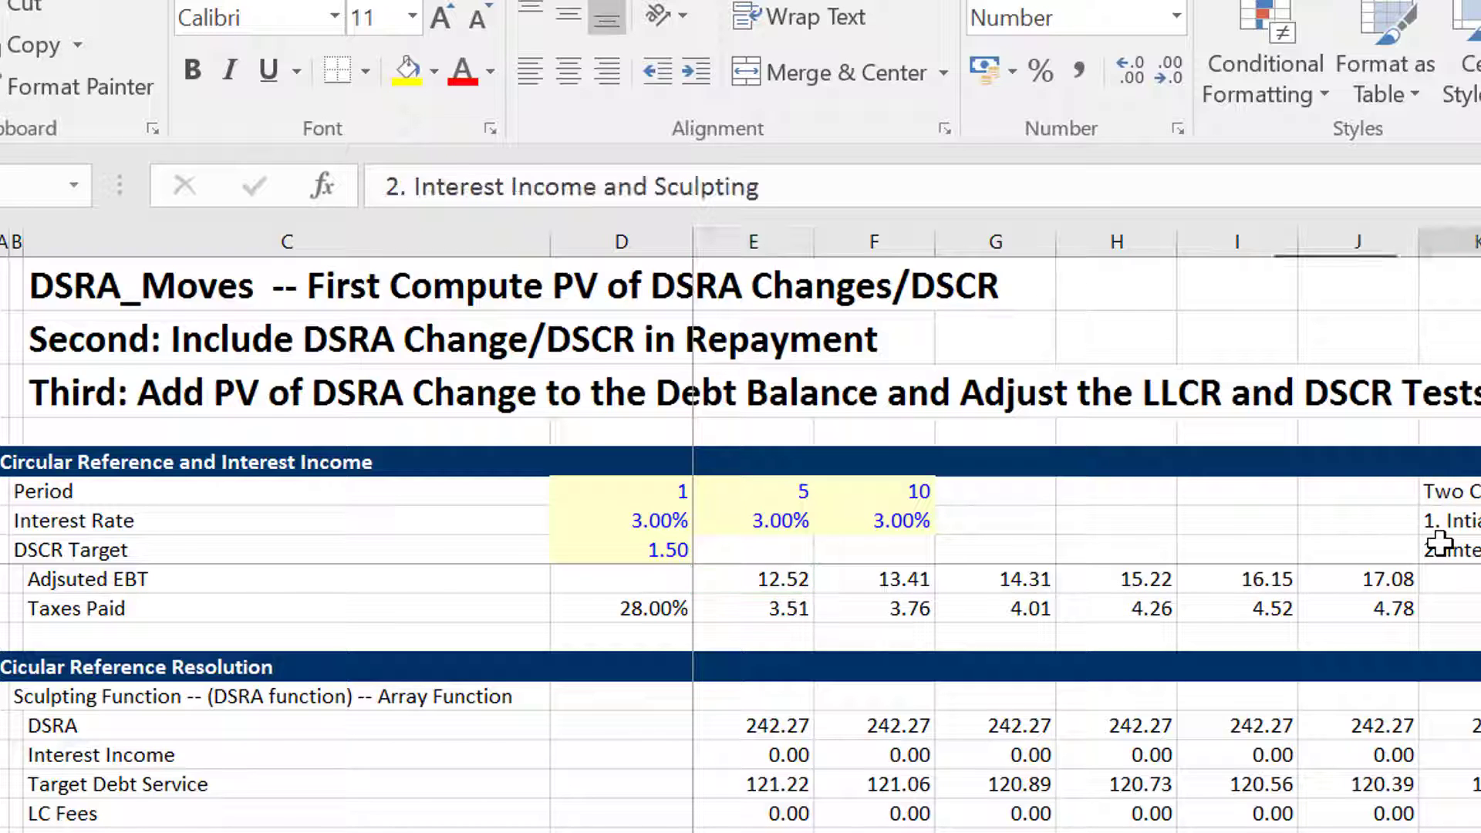
pyautogui.press('Up')
pyautogui.press('F2')
pyautogui.press('BackSpace')
pyautogui.press('BackSpace')
pyautogui.press('BackSpace')
pyautogui.press('BackSpace')
pyautogui.press('BackSpace')
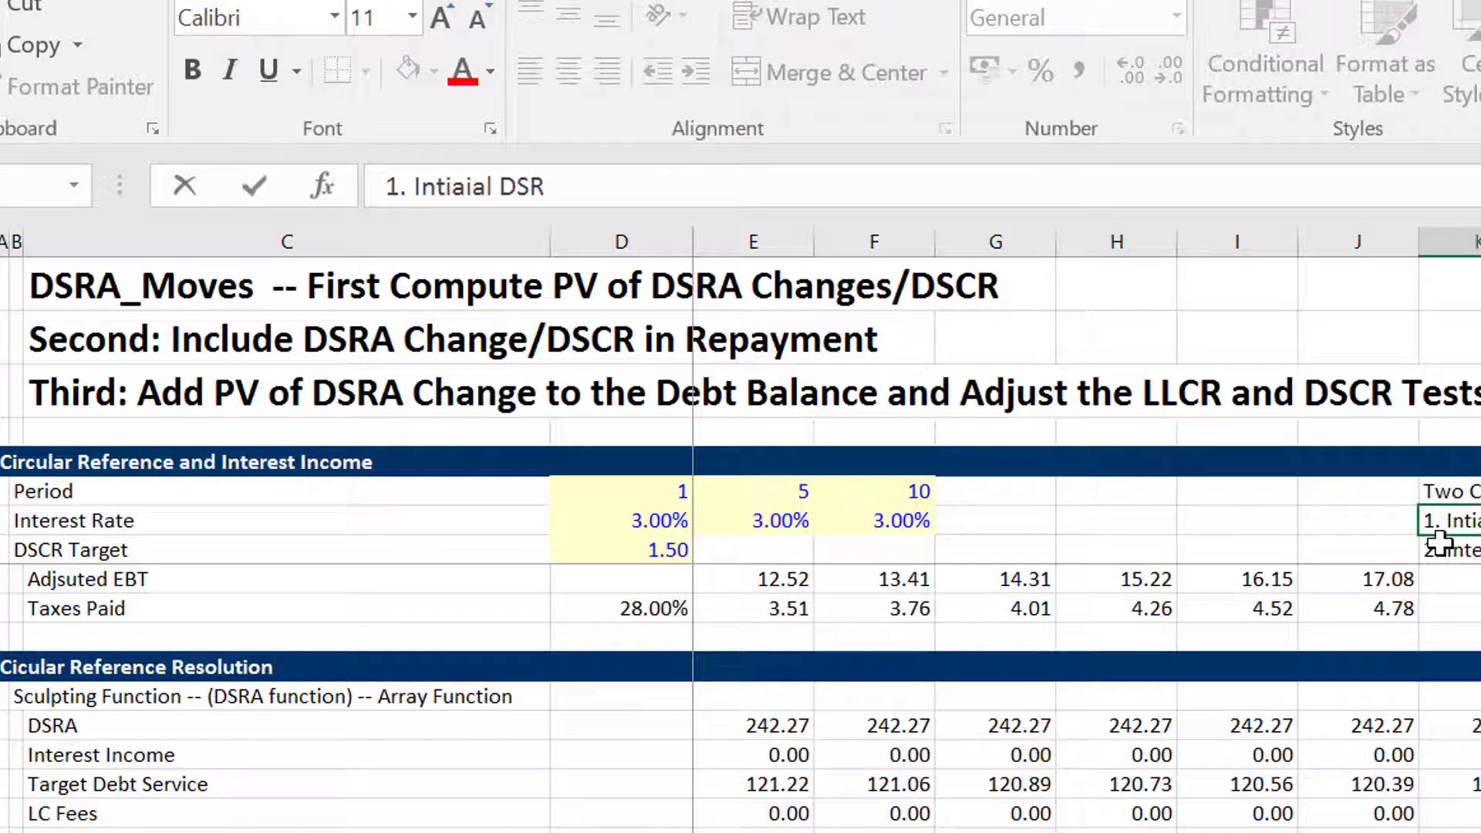
pyautogui.press('BackSpace')
pyautogui.press('BackSpace')
pyautogui.press('BackSpace')
pyautogui.press('BackSpace')
pyautogui.press('BackSpace')
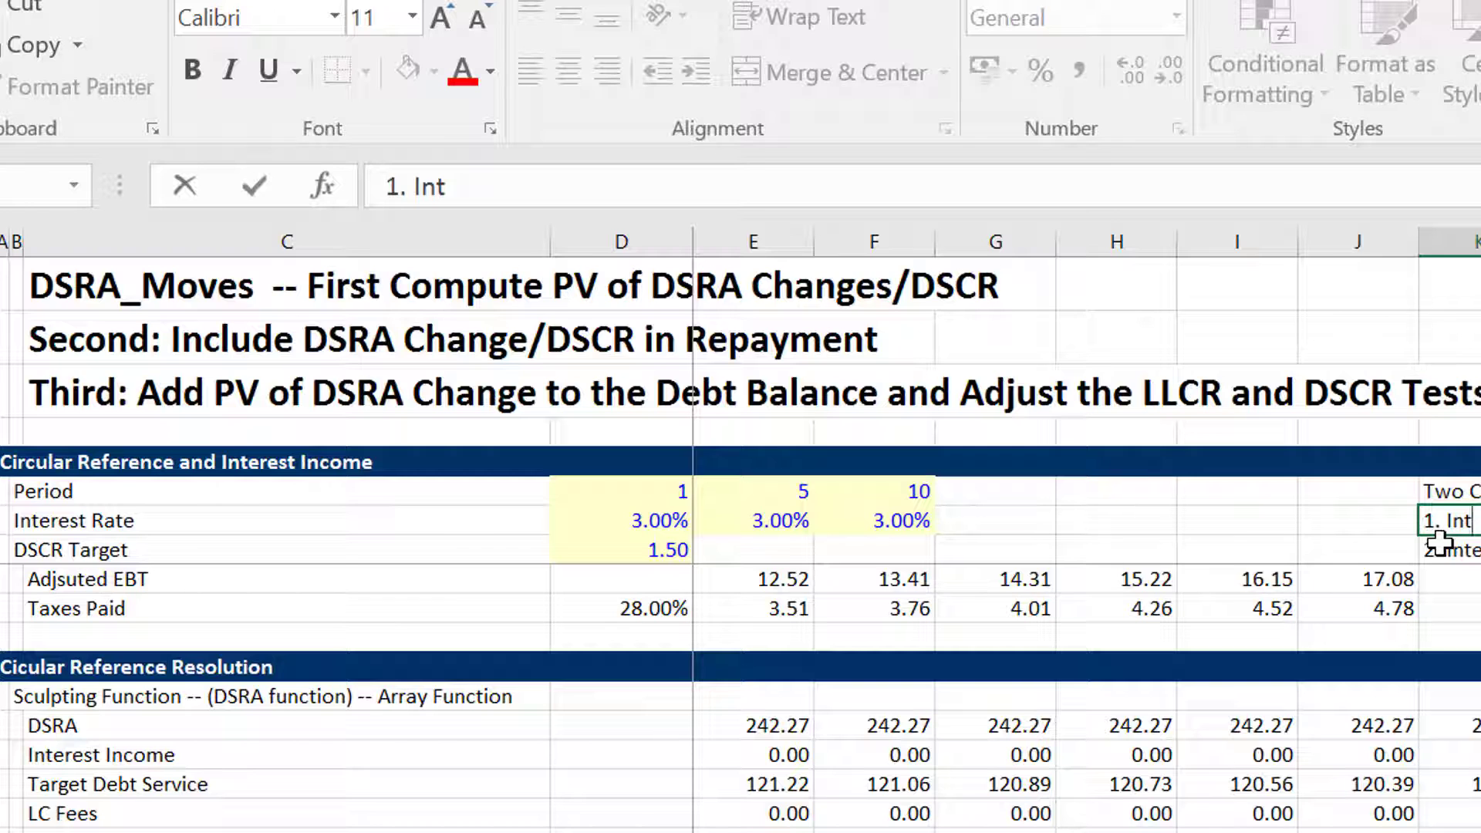
pyautogui.write('ial DSRA')
pyautogui.press('Return')
pyautogui.press('Down')
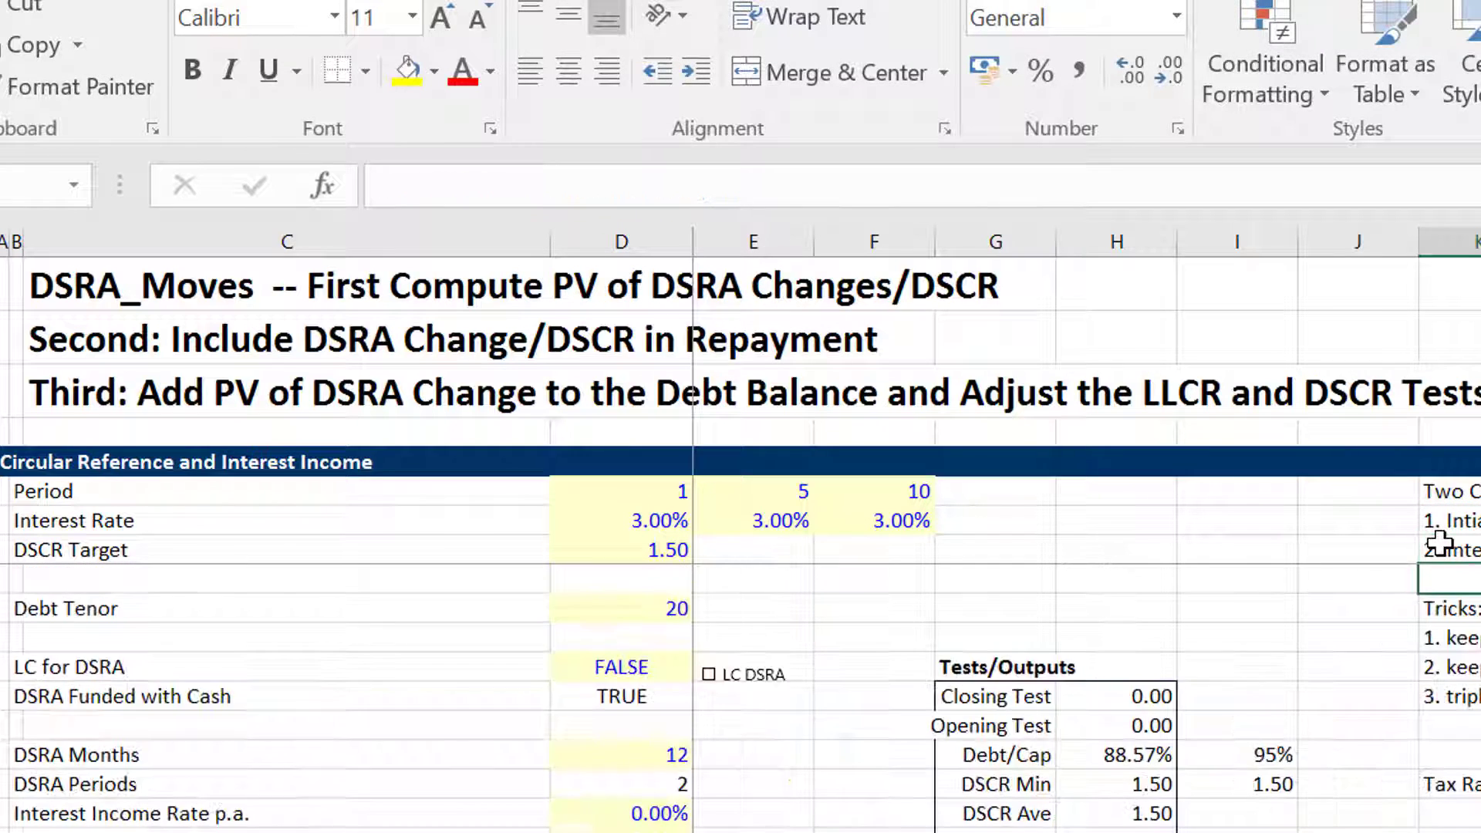
# Look through the DSRA, depreciation, project cost and operating cash flow sections of the DSRA Movement (2) sheet
pyautogui.scroll(-2, 1439, 542)
pyautogui.press('Left')
pyautogui.press('Left')
pyautogui.press('Left')
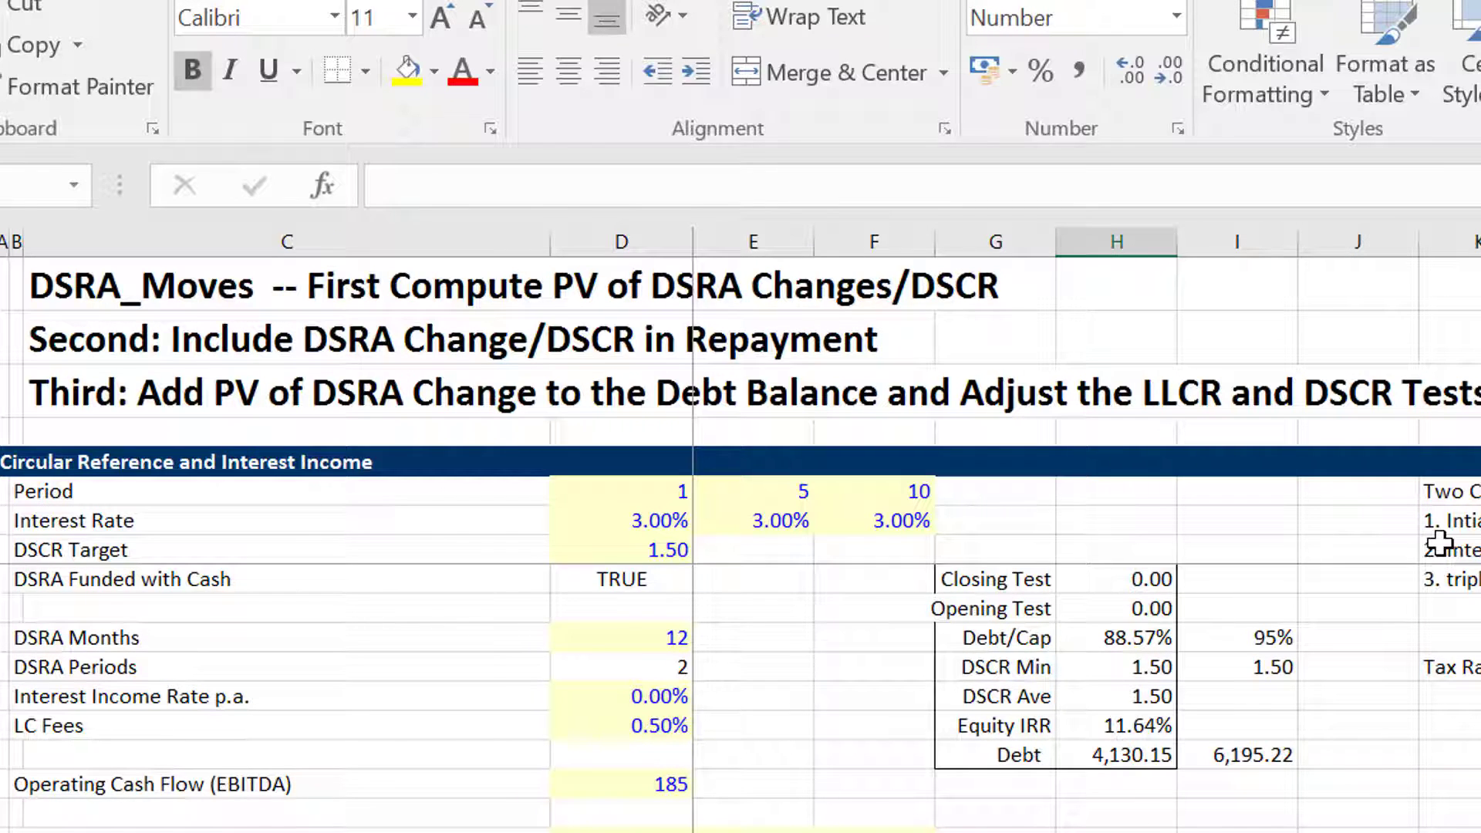
pyautogui.press('Left')
pyautogui.press('Left')
pyautogui.press('Left')
pyautogui.press('Left')
pyautogui.press('Left')
pyautogui.press('Left')
pyautogui.press('Left')
pyautogui.scroll(-4, 1439, 542)
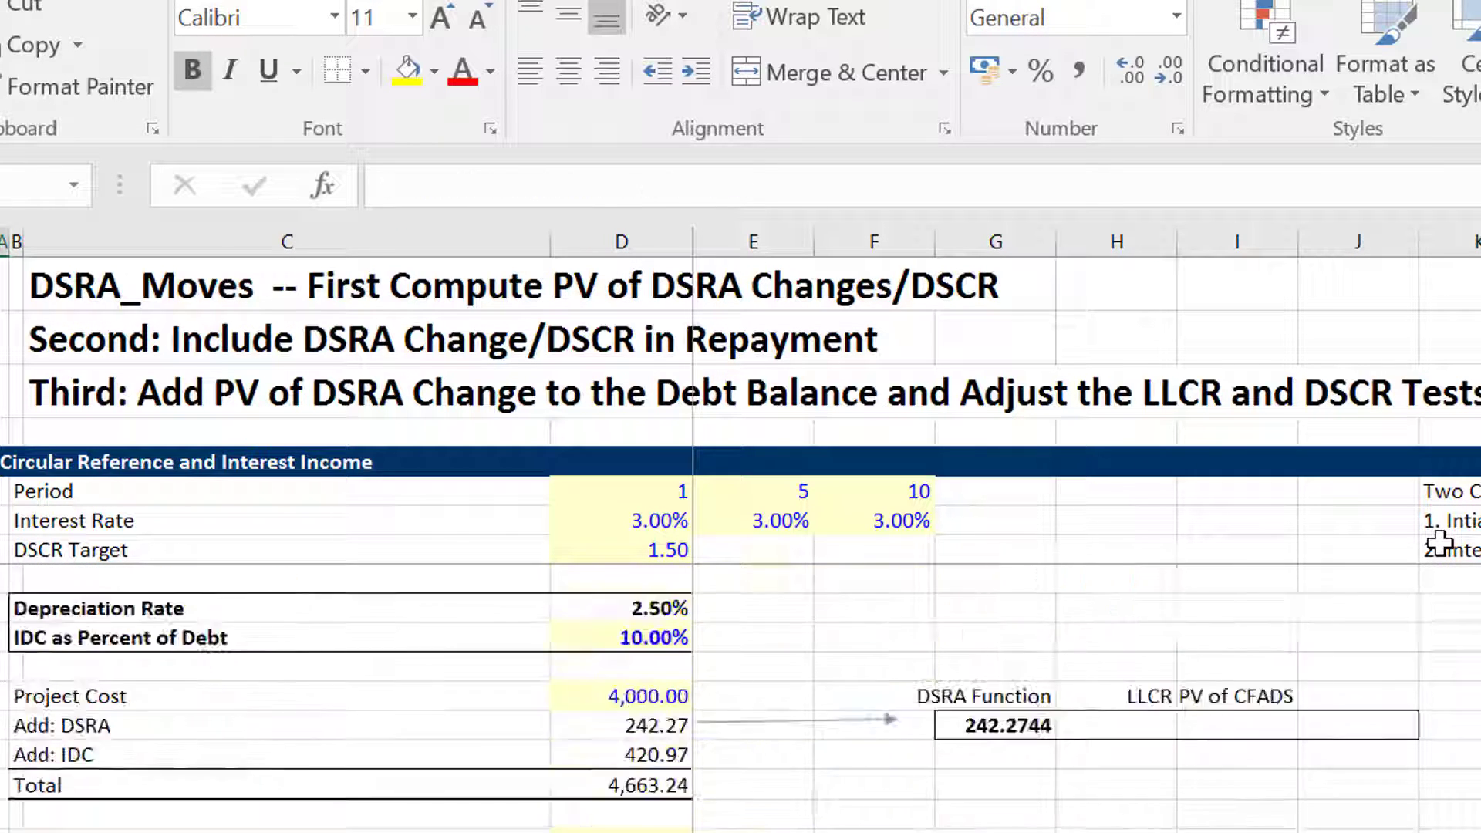
pyautogui.scroll(-4, 1440, 542)
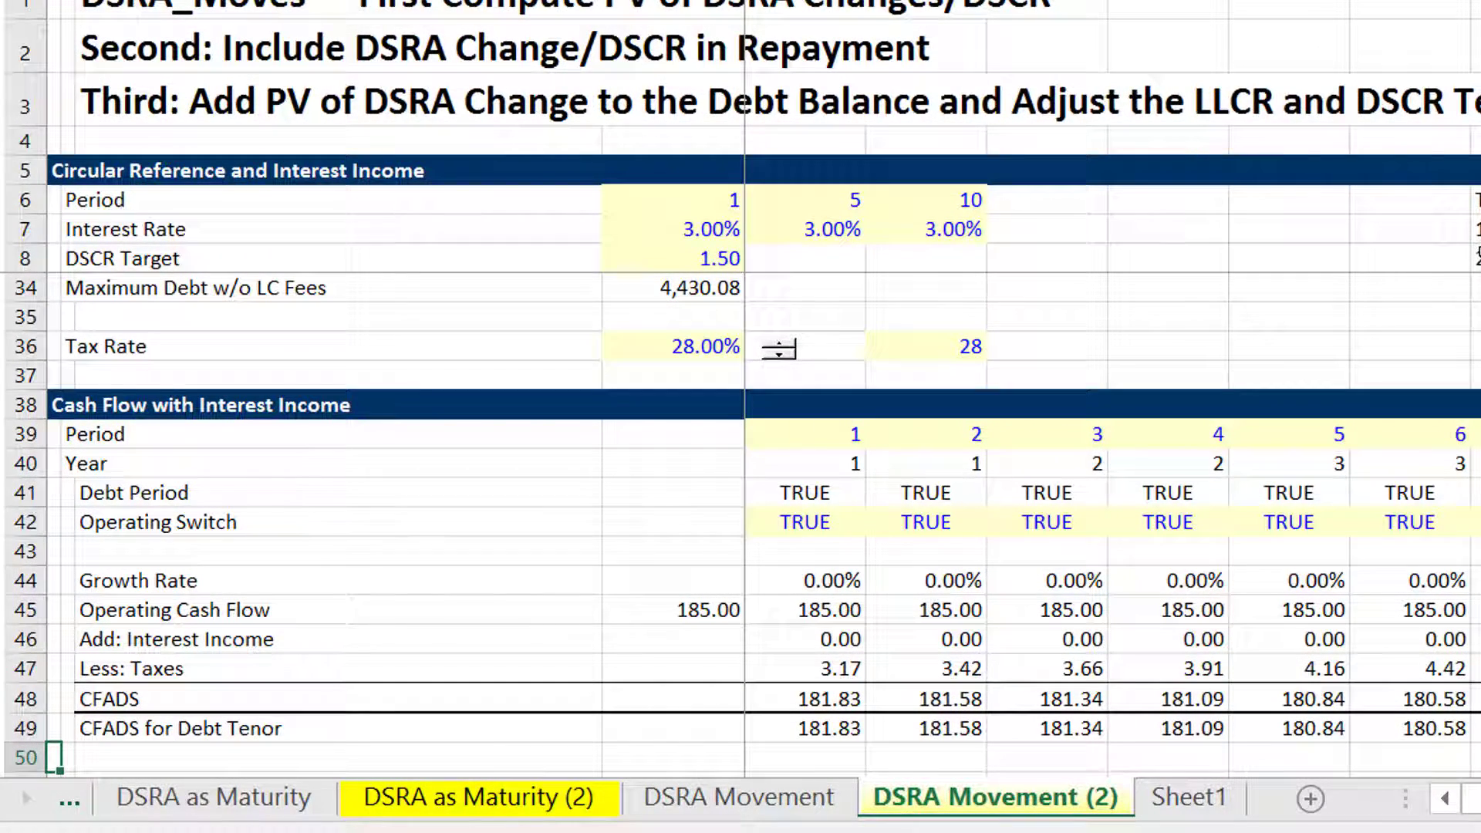
# Review the target debt service, debt balance and circularity test sections down to Net Cash Flow
pyautogui.click(1261, 692)
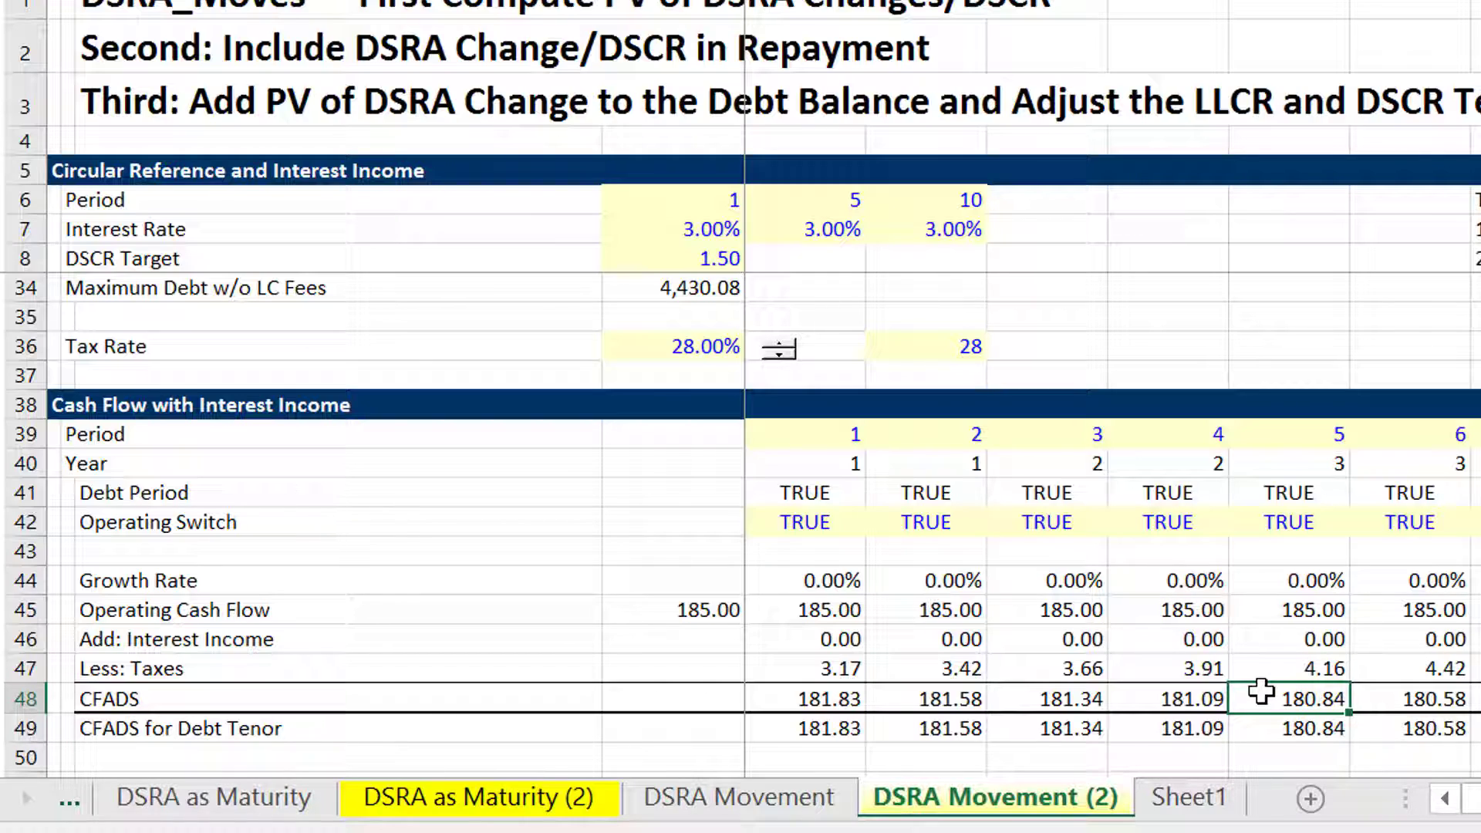
pyautogui.press('pagedown')
pyautogui.press('pagedown')
pyautogui.press('pagedown')
pyautogui.press('pagedown')
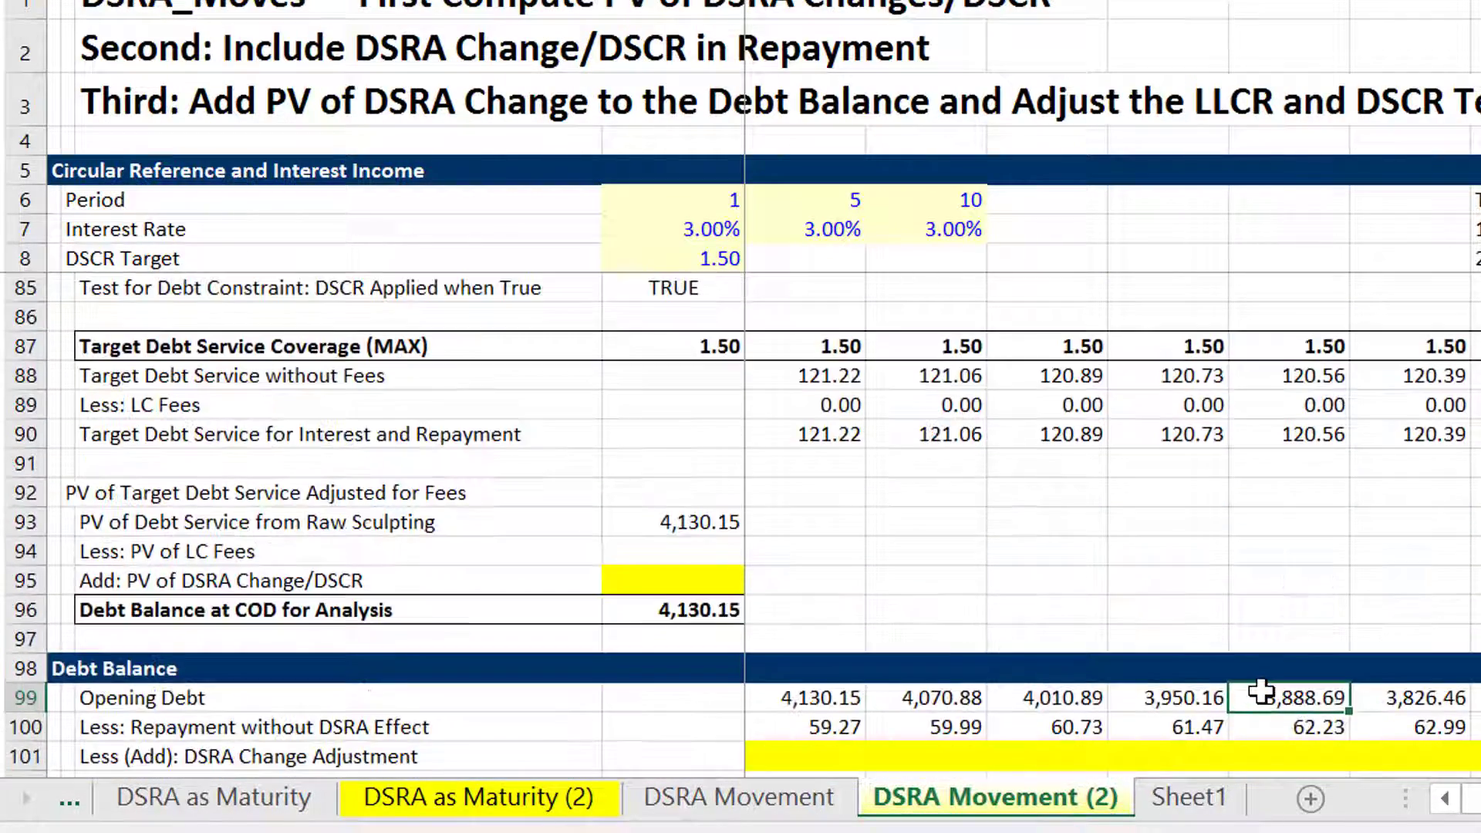
pyautogui.press('pagedown')
pyautogui.press('pagedown')
pyautogui.press('pagedown')
pyautogui.press('pagedown')
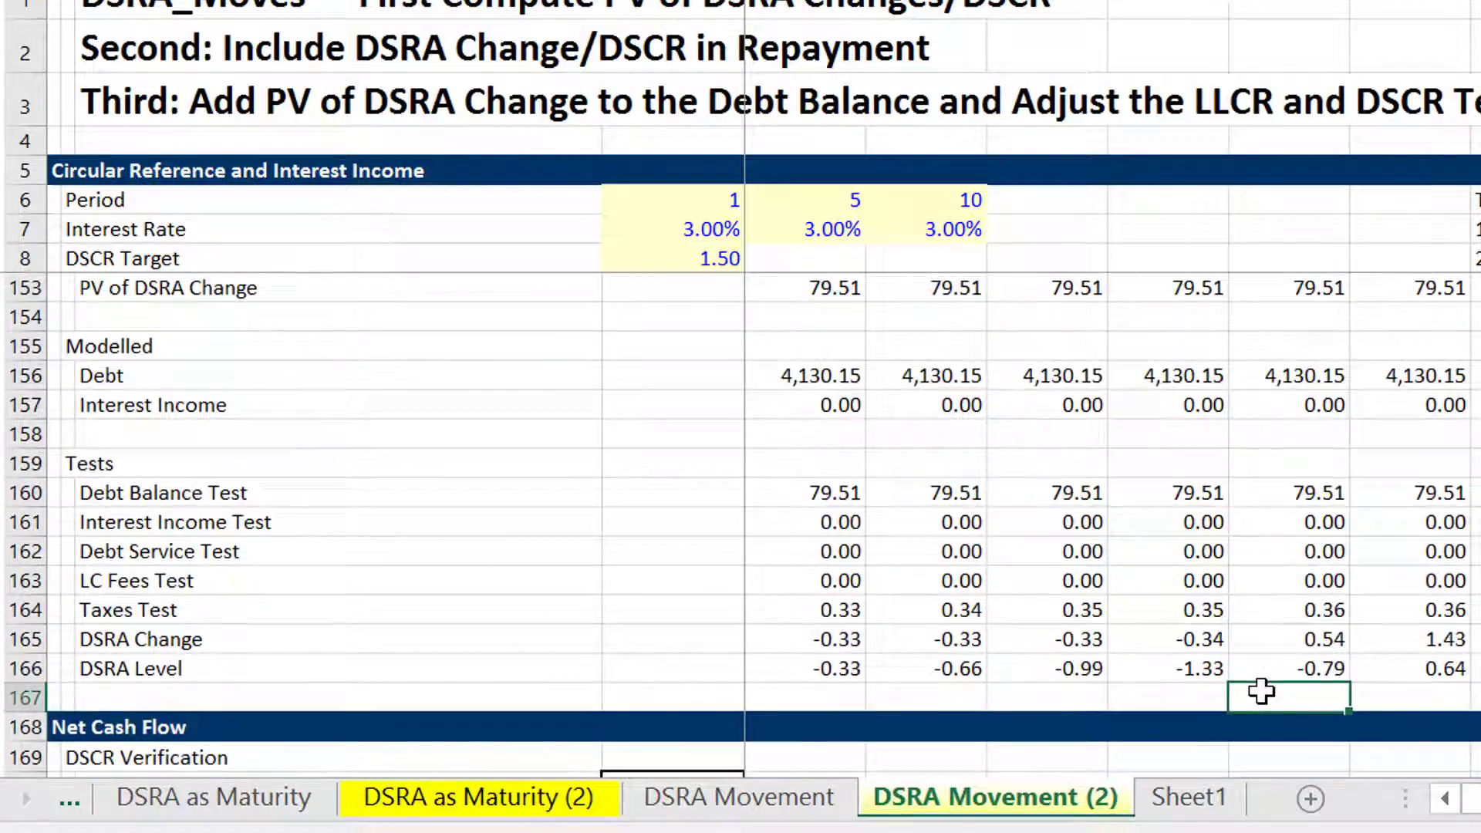
pyautogui.press('pagedown')
pyautogui.press('pageup')
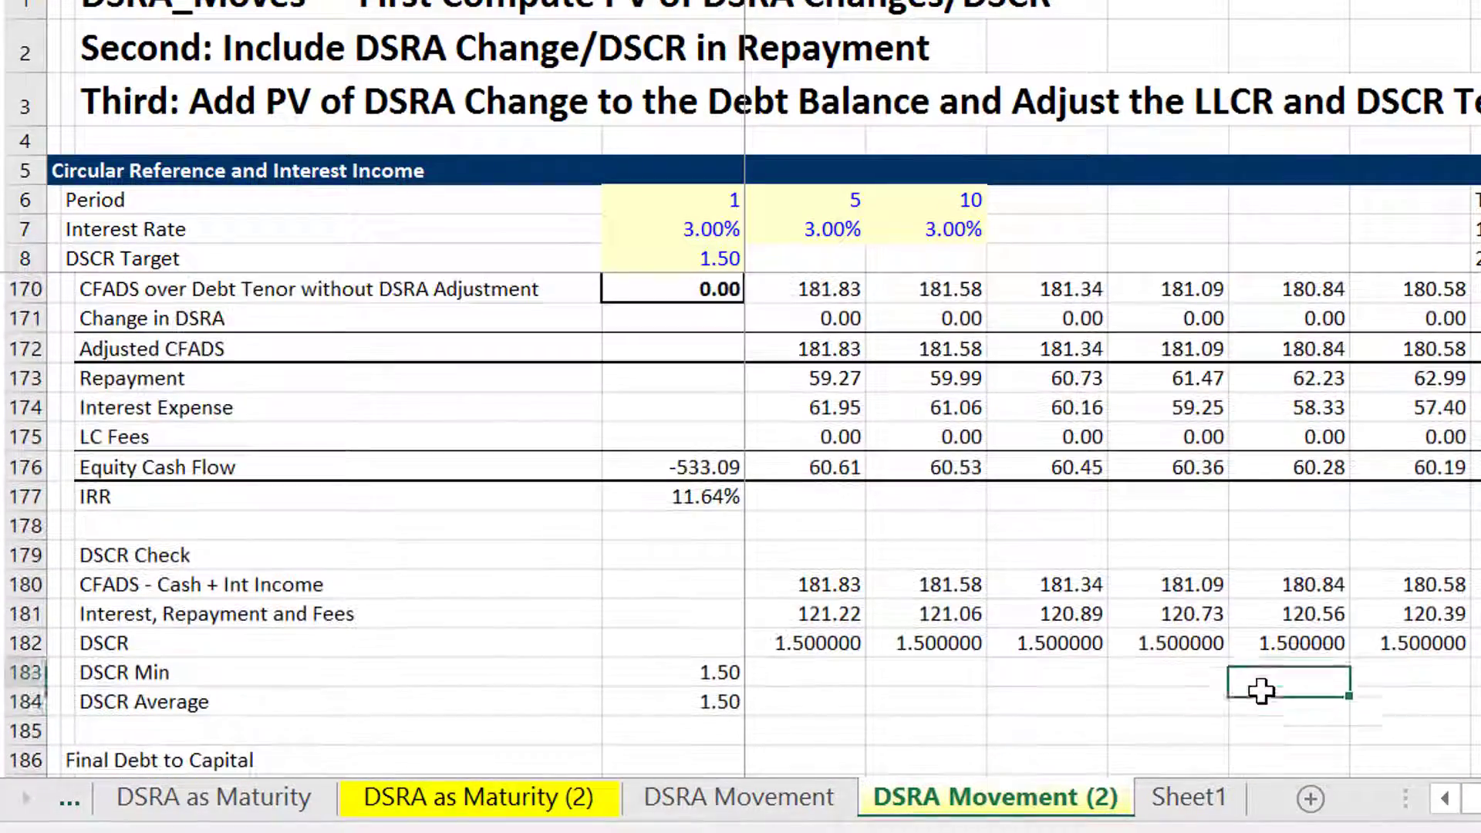
# Examine the Change in DSRA row in the Net Cash Flow section for the first periods
pyautogui.press('Up')
pyautogui.press('Up')
pyautogui.press('Up')
pyautogui.press('Up')
pyautogui.press('Up')
pyautogui.press('Up')
pyautogui.press('Up')
pyautogui.press('Up')
pyautogui.press('Up')
pyautogui.press('Up')
pyautogui.press('Up')
pyautogui.press('Up')
pyautogui.press('Up')
pyautogui.press('Up')
pyautogui.press('Up')
pyautogui.press('Up')
pyautogui.press('Up')
pyautogui.press('Up')
pyautogui.press('Up')
pyautogui.press('Up')
pyautogui.press('Down')
pyautogui.press('Down')
pyautogui.press('Down')
pyautogui.press('Down')
pyautogui.press('Down')
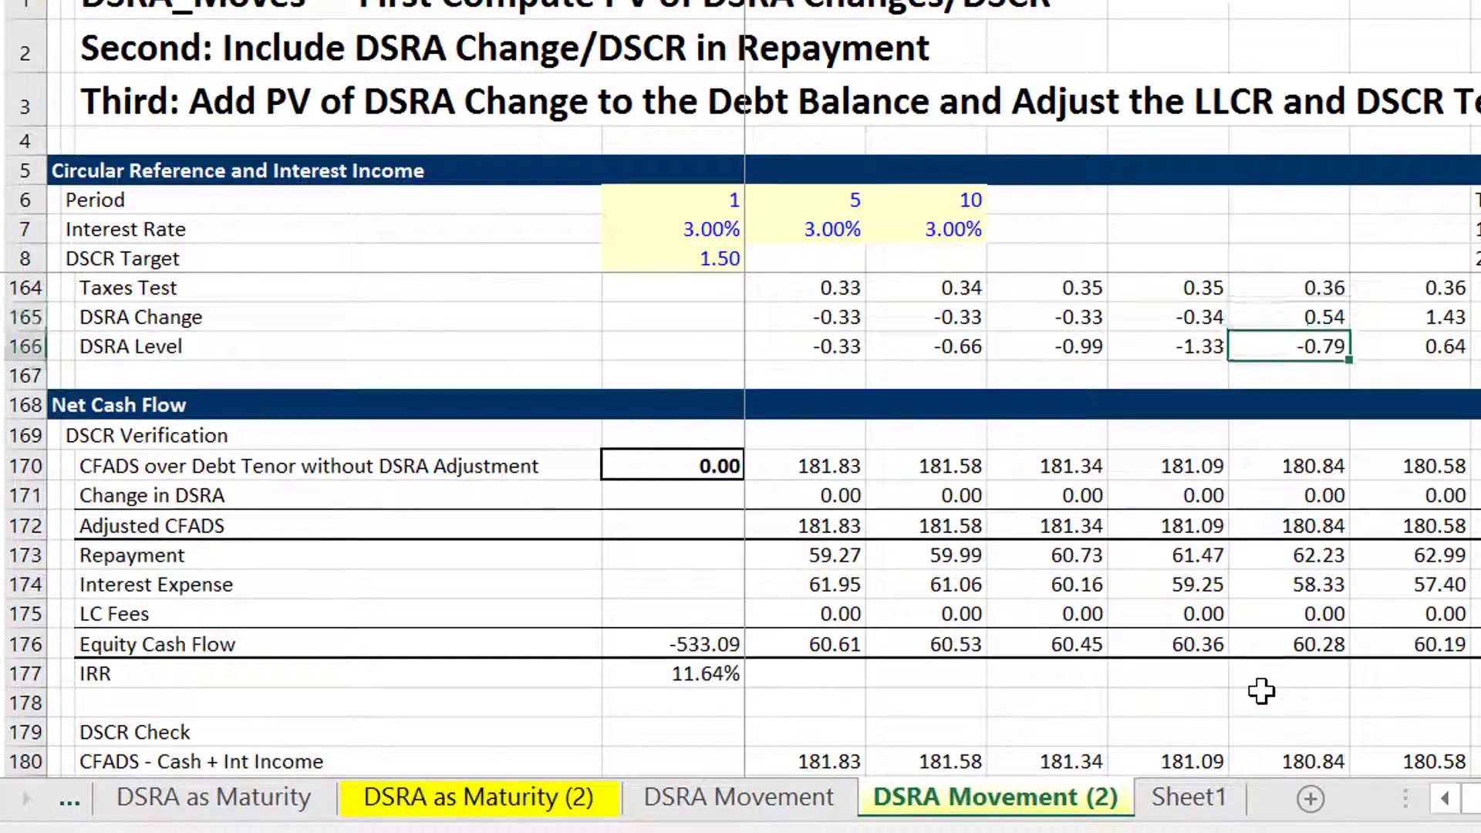
pyautogui.press('Down')
pyautogui.press('Left')
pyautogui.press('Left')
pyautogui.press('Left')
pyautogui.press('Down')
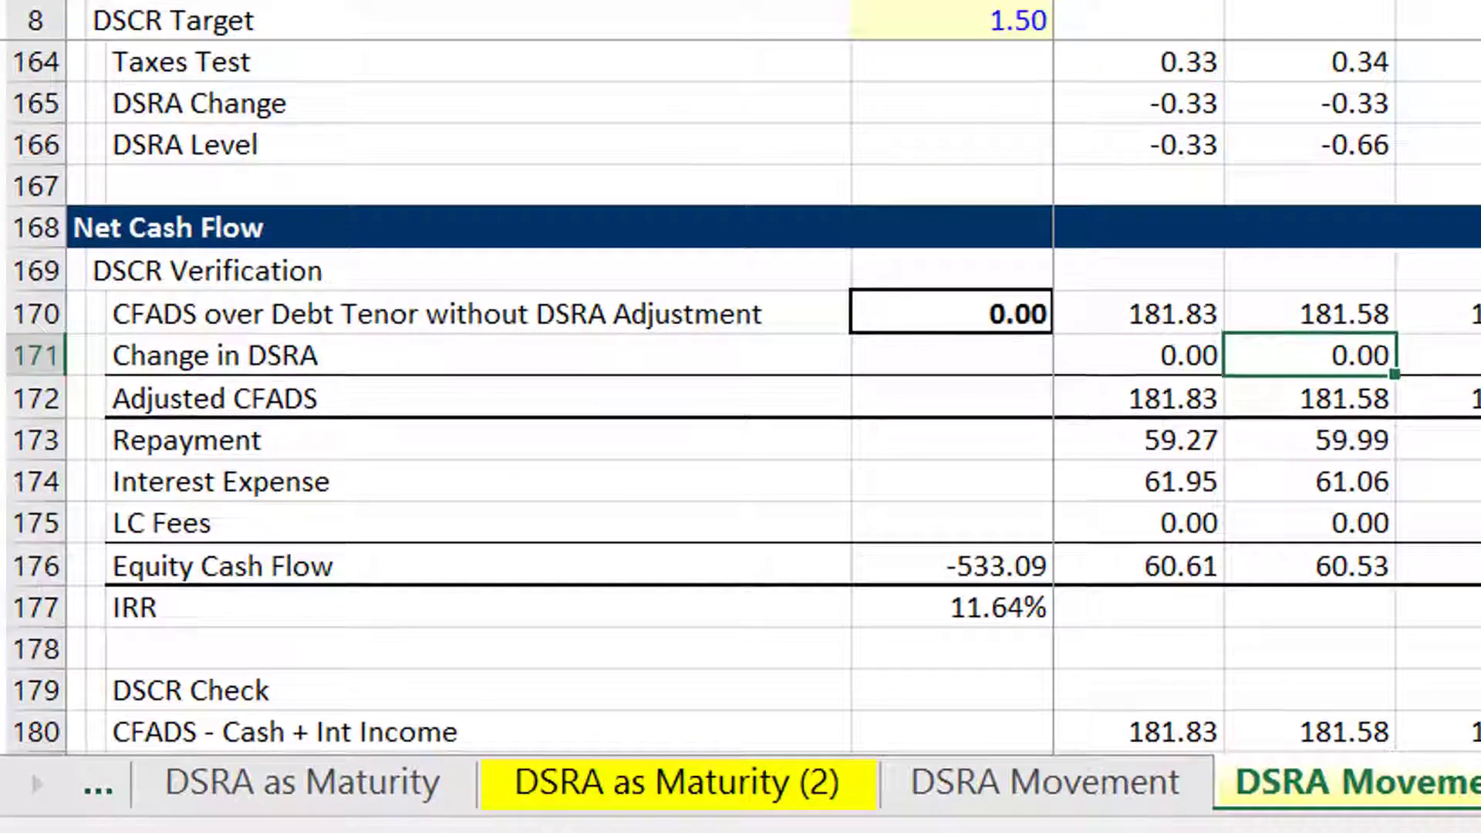
pyautogui.press('Left')
pyautogui.press('Right')
# On the DSRA Movement sheet, set the Interest Income Rate p.a. to 0.20%
pyautogui.hotkey('ctrl', 'pageup')
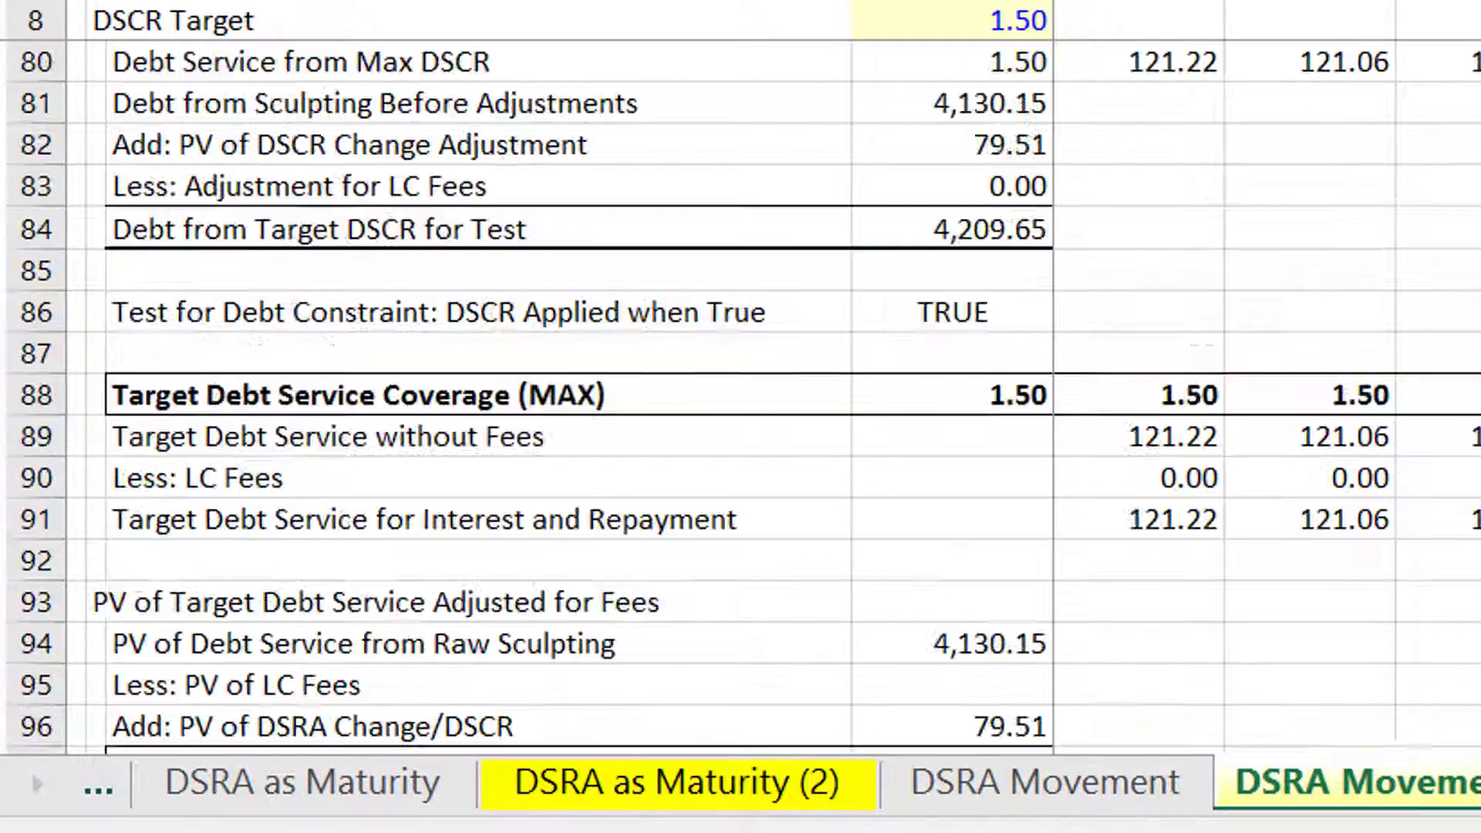
pyautogui.press('pagedown')
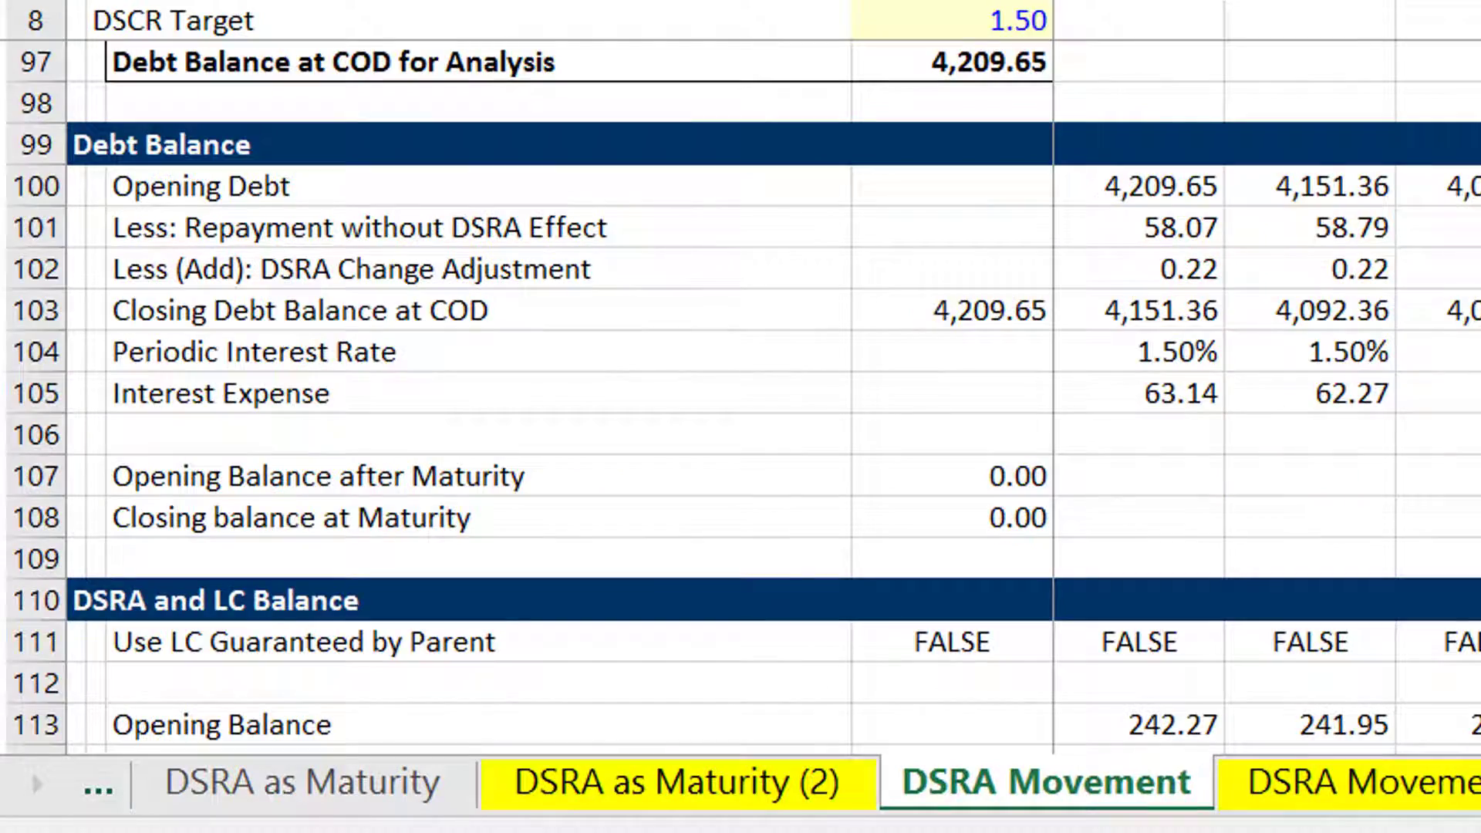
pyautogui.press('pageup')
pyautogui.press('pageup')
pyautogui.press('pageup')
pyautogui.press('pageup')
pyautogui.press('pageup')
pyautogui.press('pageup')
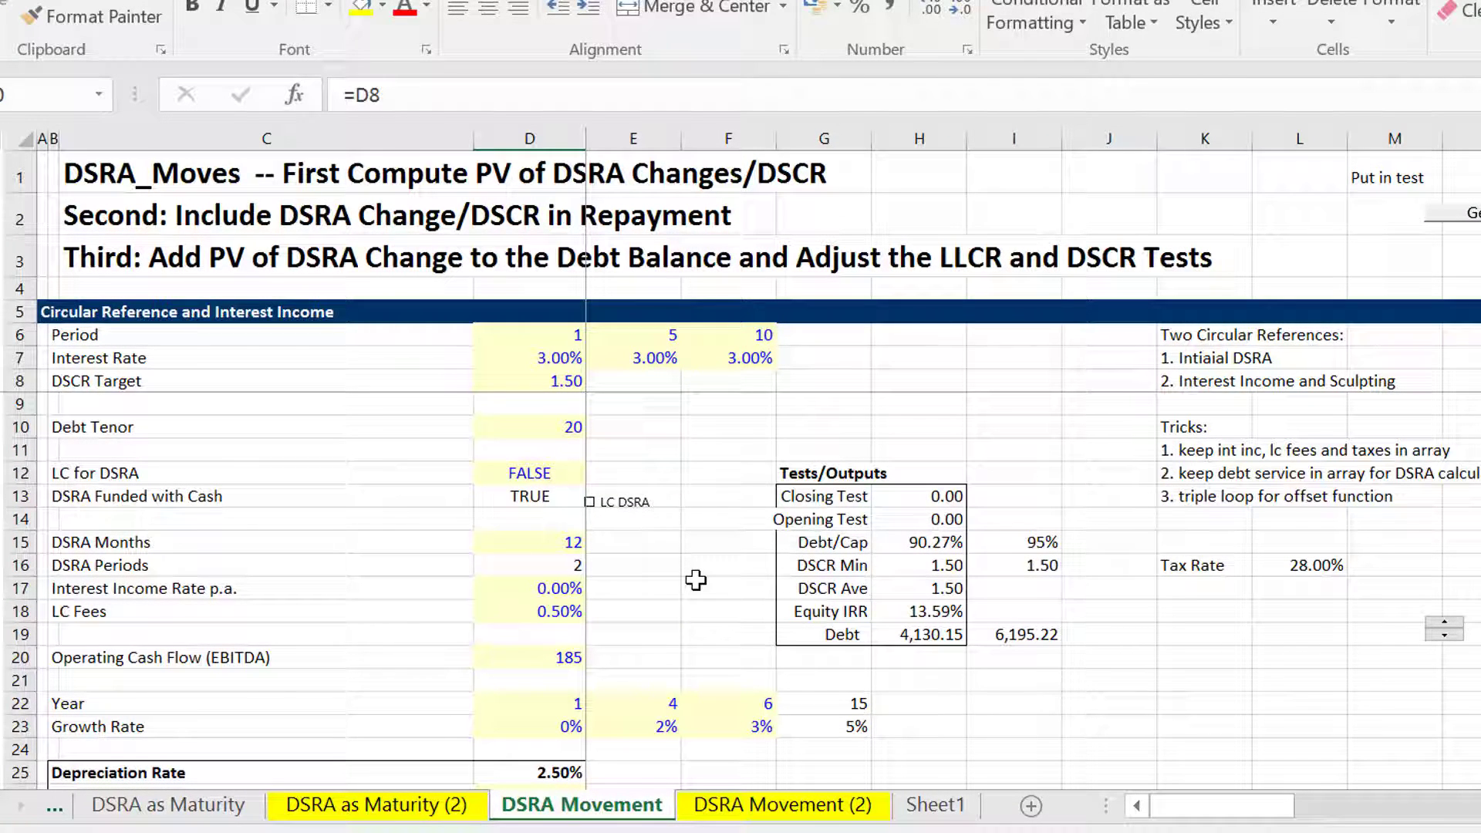
pyautogui.click(484, 586)
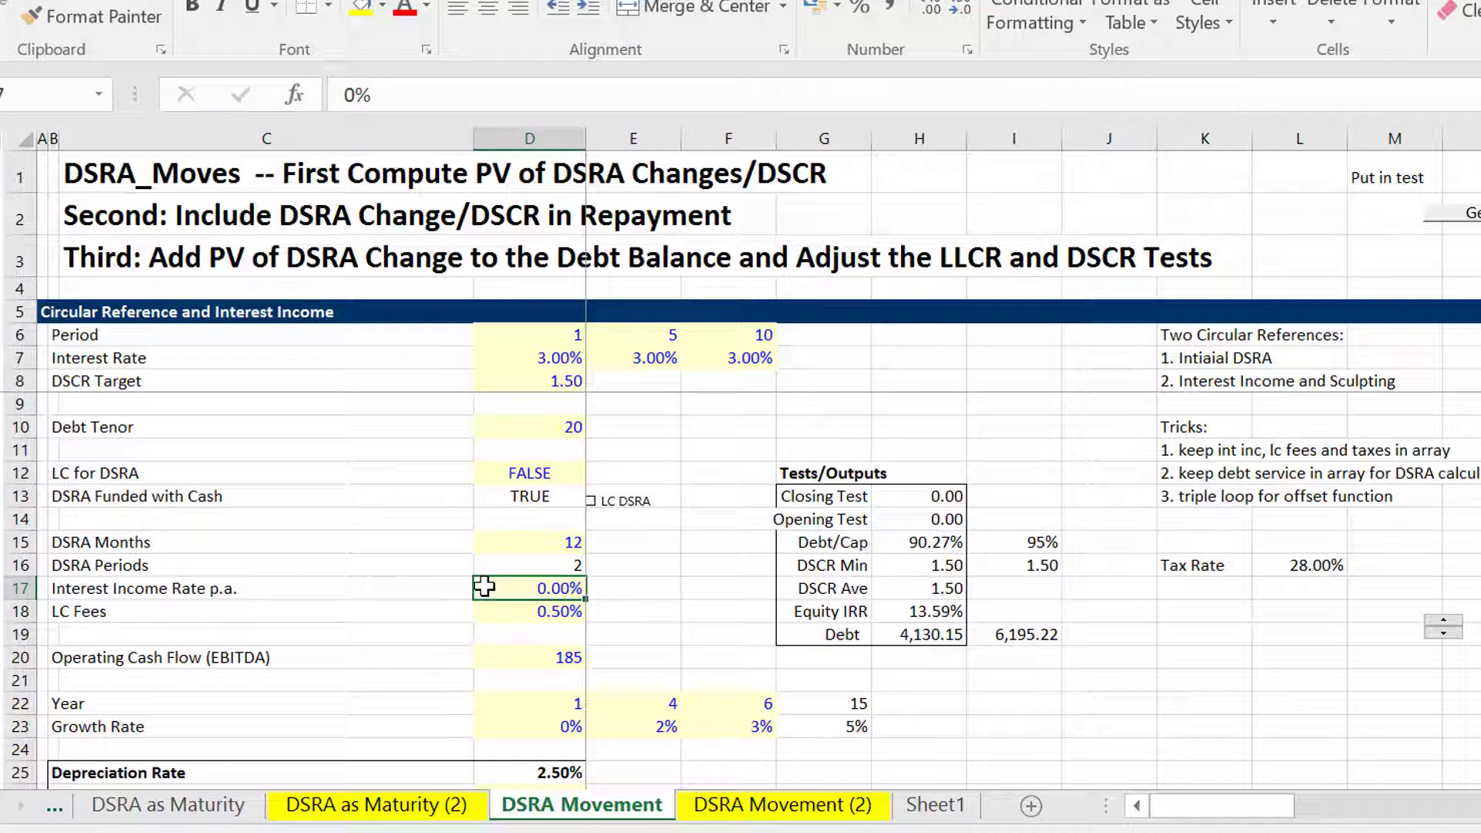
pyautogui.write('.2')
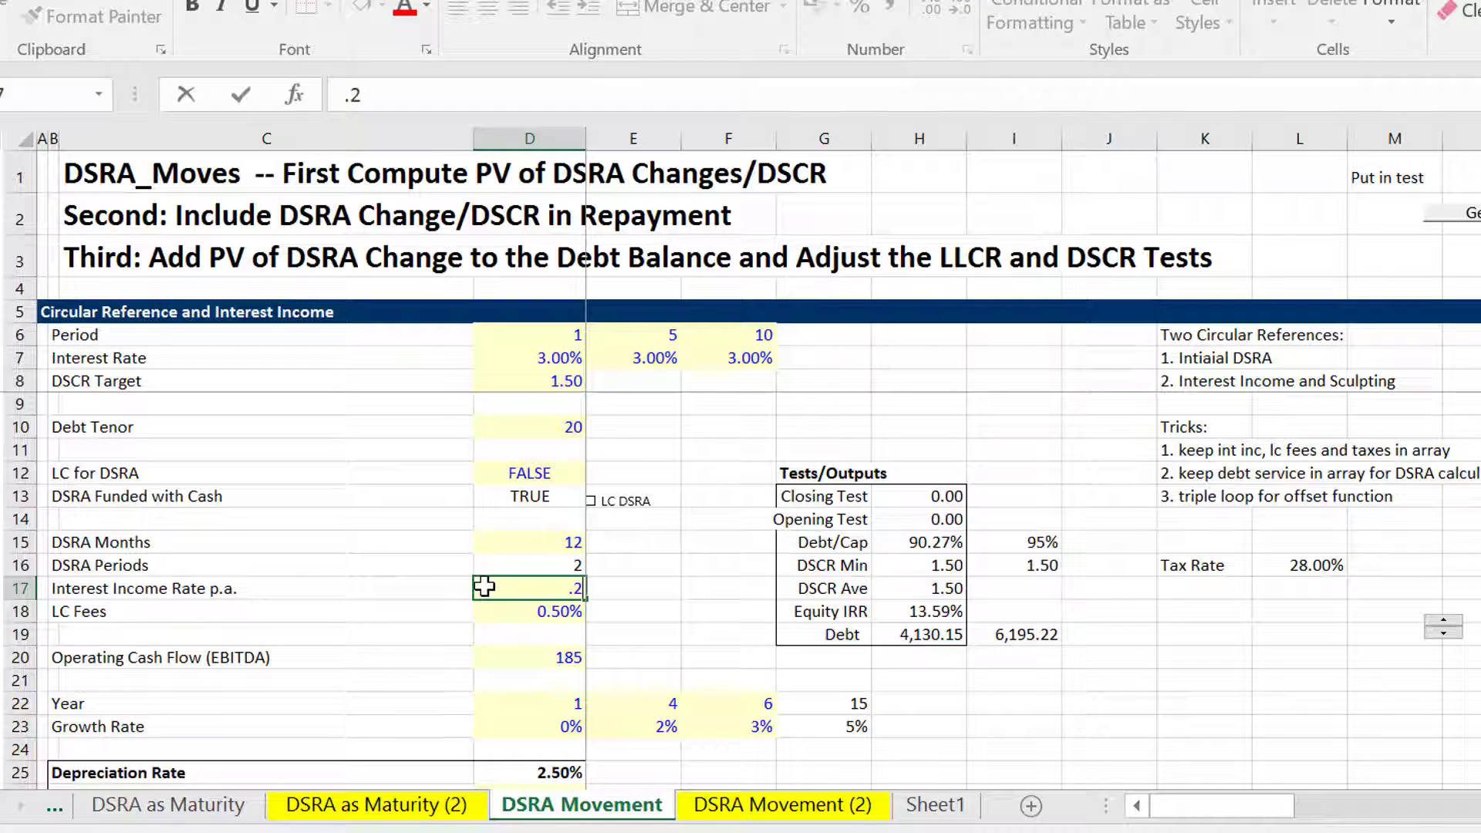
pyautogui.write('0%')
pyautogui.press('Return')
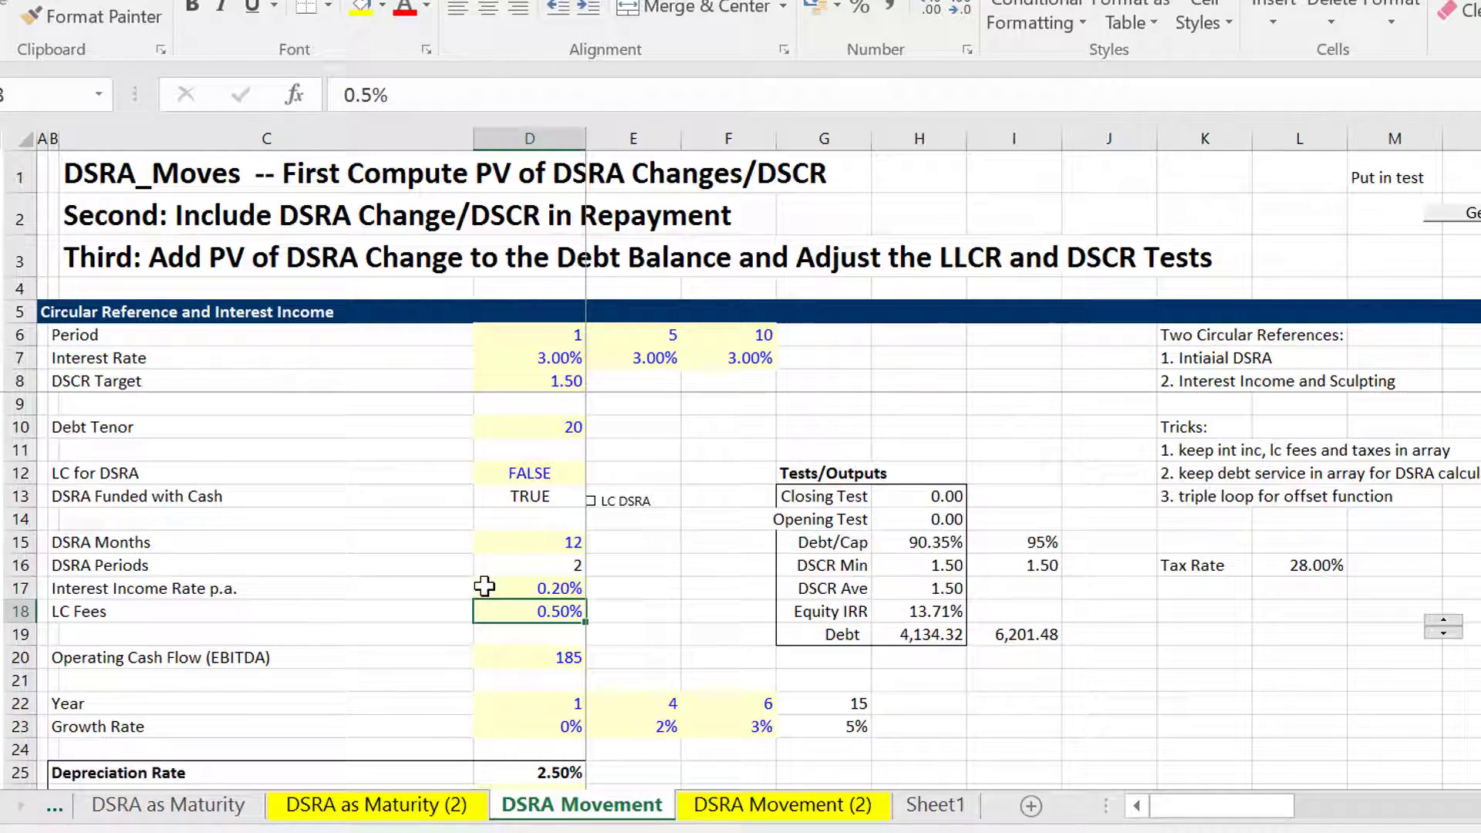
# Check the present value, tax and circularity test rows of the DSRA Movement sheet down to Net Cash Flow
pyautogui.press('pagedown')
pyautogui.press('pagedown')
pyautogui.press('pagedown')
pyautogui.press('pagedown')
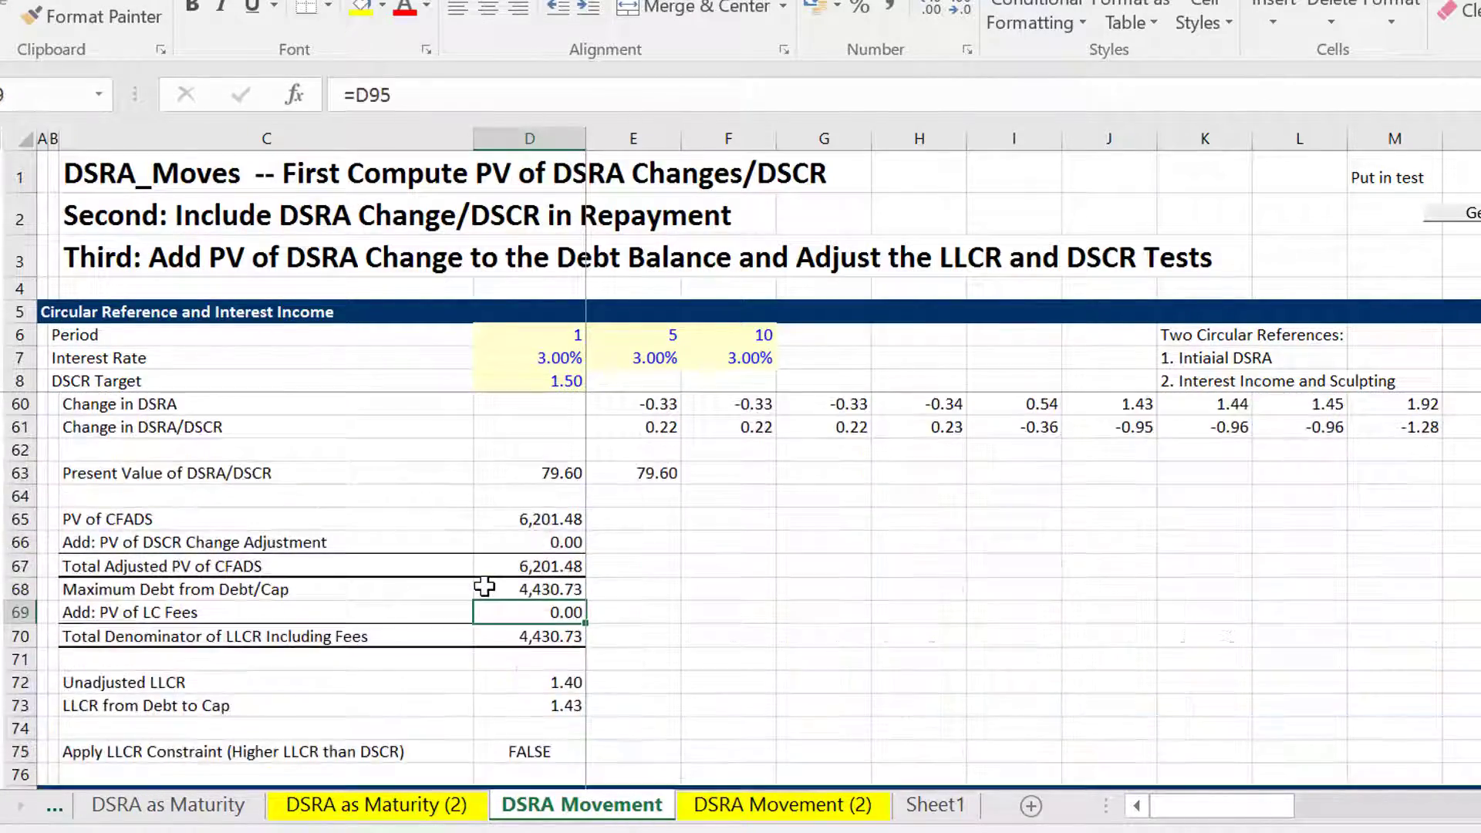
pyautogui.press('pagedown')
pyautogui.press('pagedown')
pyautogui.press('pagedown')
pyautogui.press('pagedown')
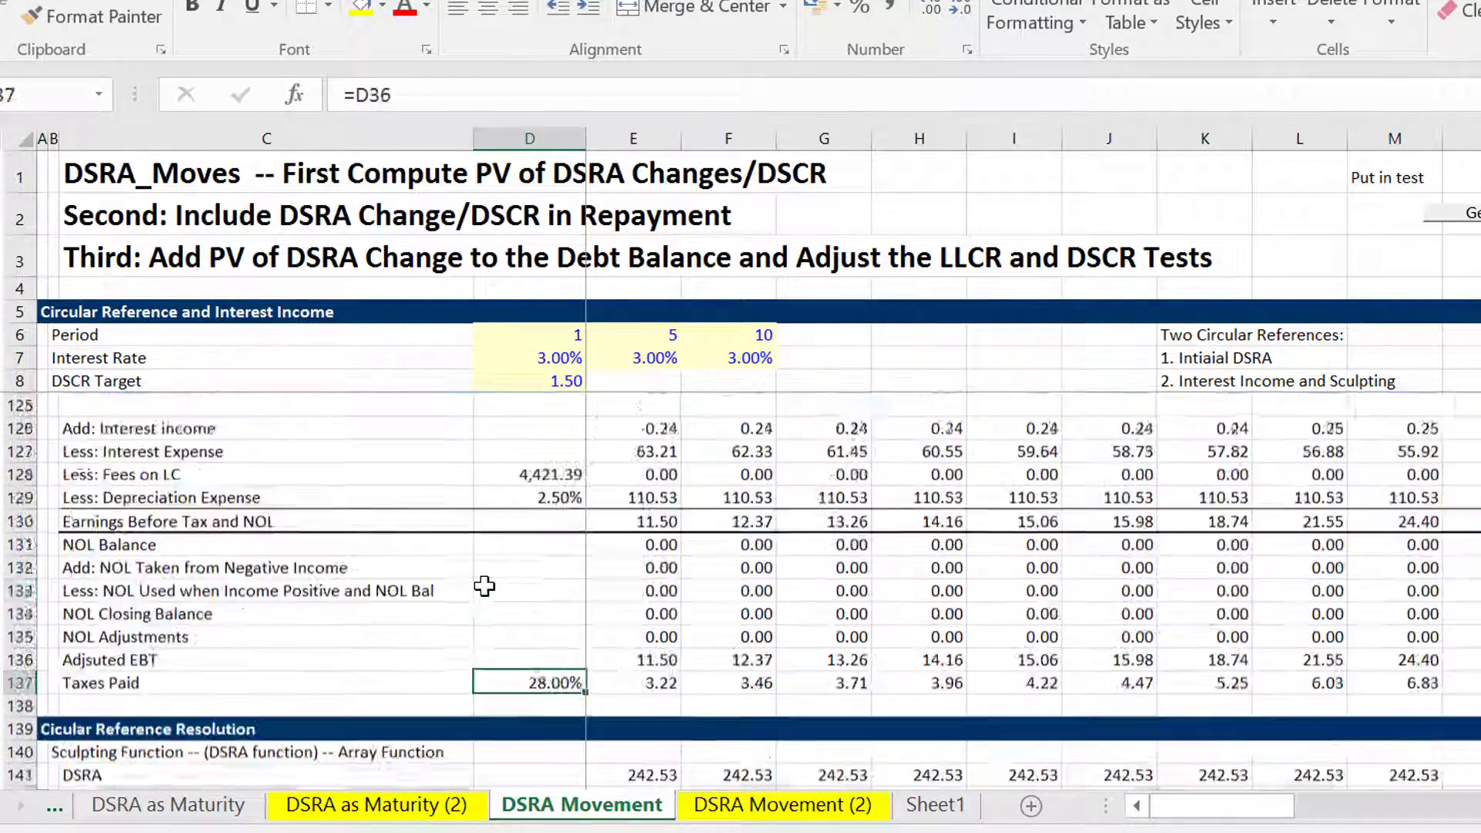
pyautogui.press('pagedown')
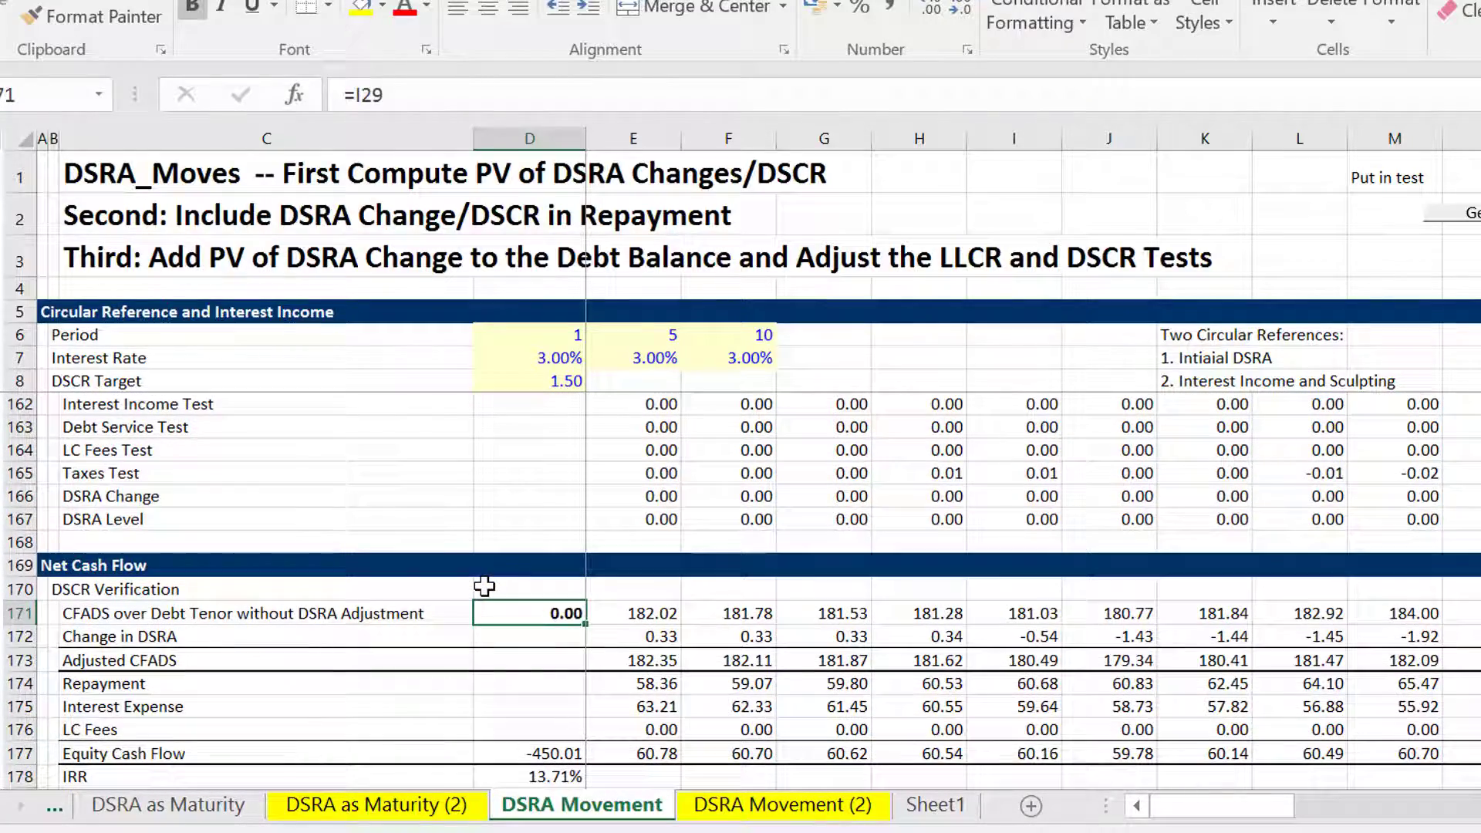
# Review the DSCR Check and Final Debt to Capital rows at the end of the sheet
pyautogui.press('Down')
pyautogui.press('Down')
pyautogui.press('Down')
pyautogui.press('Down')
pyautogui.press('Down')
pyautogui.press('Down')
pyautogui.press('Down')
pyautogui.press('Down')
pyautogui.press('Down')
pyautogui.press('Down')
pyautogui.press('Down')
pyautogui.press('Down')
pyautogui.press('Down')
pyautogui.press('Down')
pyautogui.press('Down')
pyautogui.press('Down')
pyautogui.press('Down')
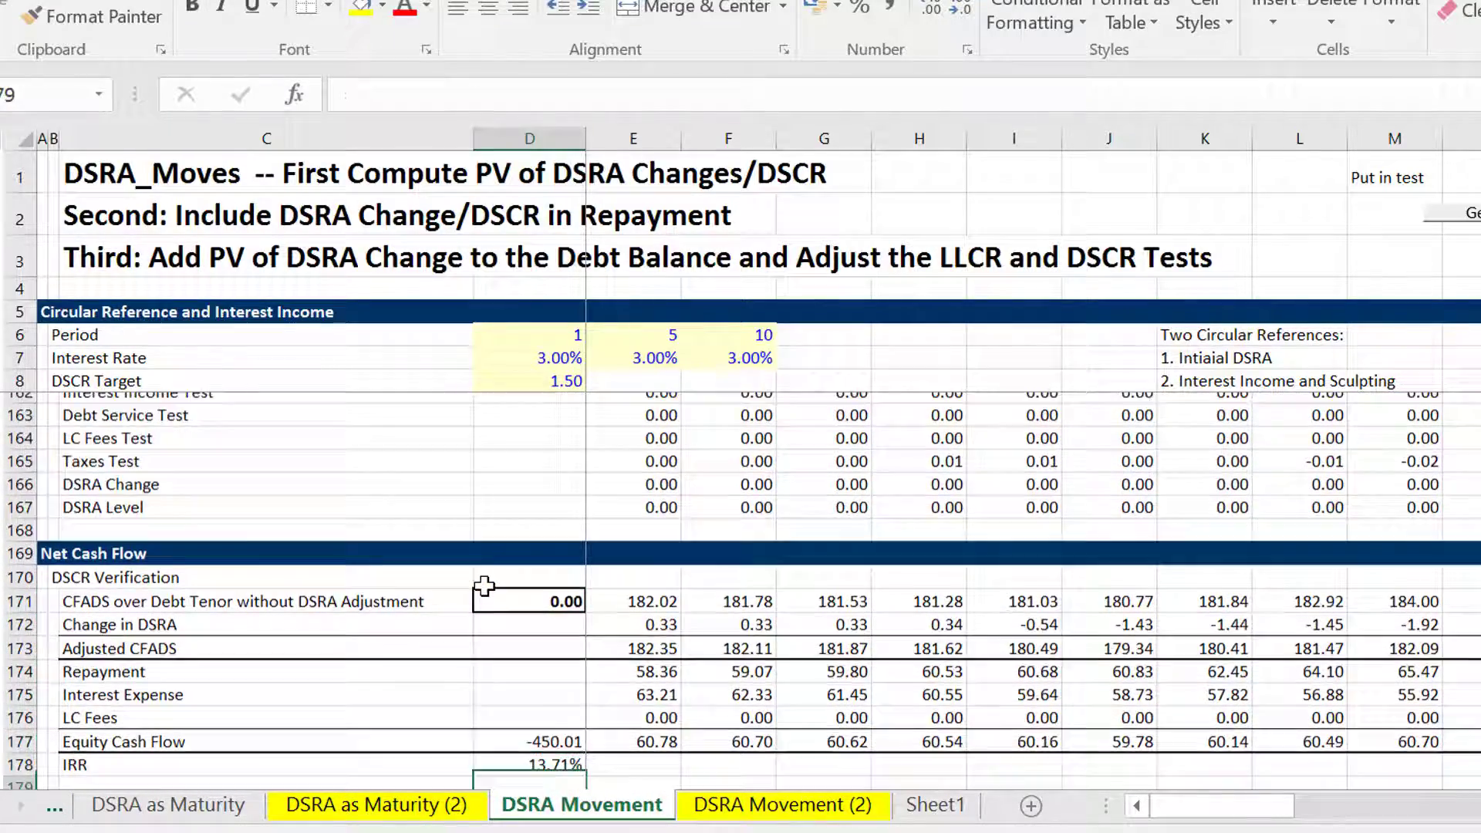
pyautogui.press('Down')
pyautogui.press('Down')
pyautogui.press('Down')
pyautogui.press('Down')
pyautogui.press('Down')
pyautogui.press('Down')
pyautogui.press('Down')
pyautogui.press('Down')
# Examine the Change in DSRA row under DSCR Verification from the first period through the subsequent periods
pyautogui.press('Up')
pyautogui.press('Up')
pyautogui.press('Up')
pyautogui.press('Up')
pyautogui.press('Up')
pyautogui.press('Up')
pyautogui.press('Up')
pyautogui.press('Up')
pyautogui.press('Up')
pyautogui.press('Up')
pyautogui.press('Up')
pyautogui.press('Up')
pyautogui.press('Up')
pyautogui.press('Up')
pyautogui.press('Up')
pyautogui.press('Up')
pyautogui.press('Up')
pyautogui.press('Up')
pyautogui.press('Up')
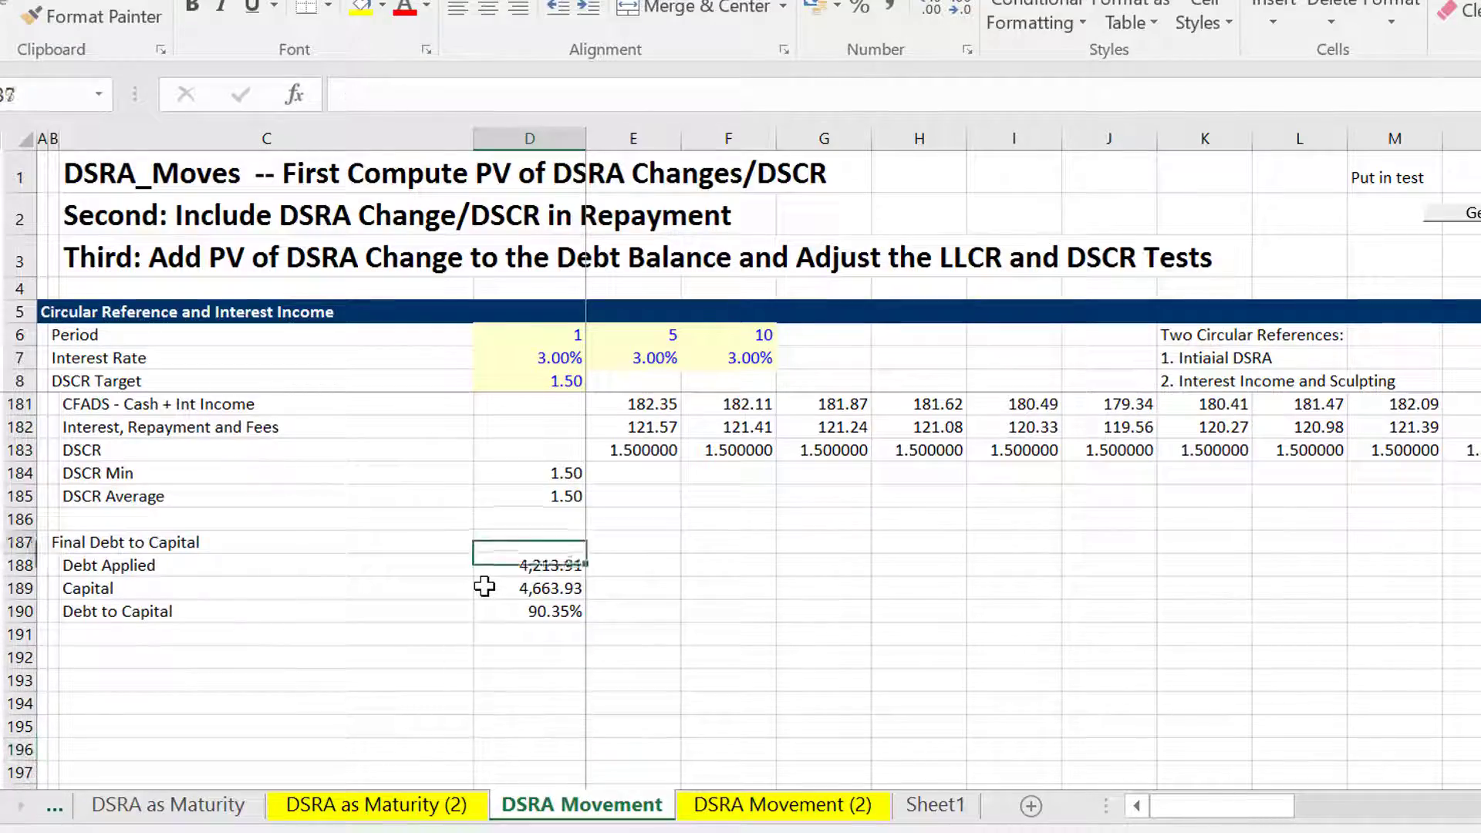
pyautogui.press('Up')
pyautogui.press('Up')
pyautogui.press('Up')
pyautogui.press('Up')
pyautogui.press('Up')
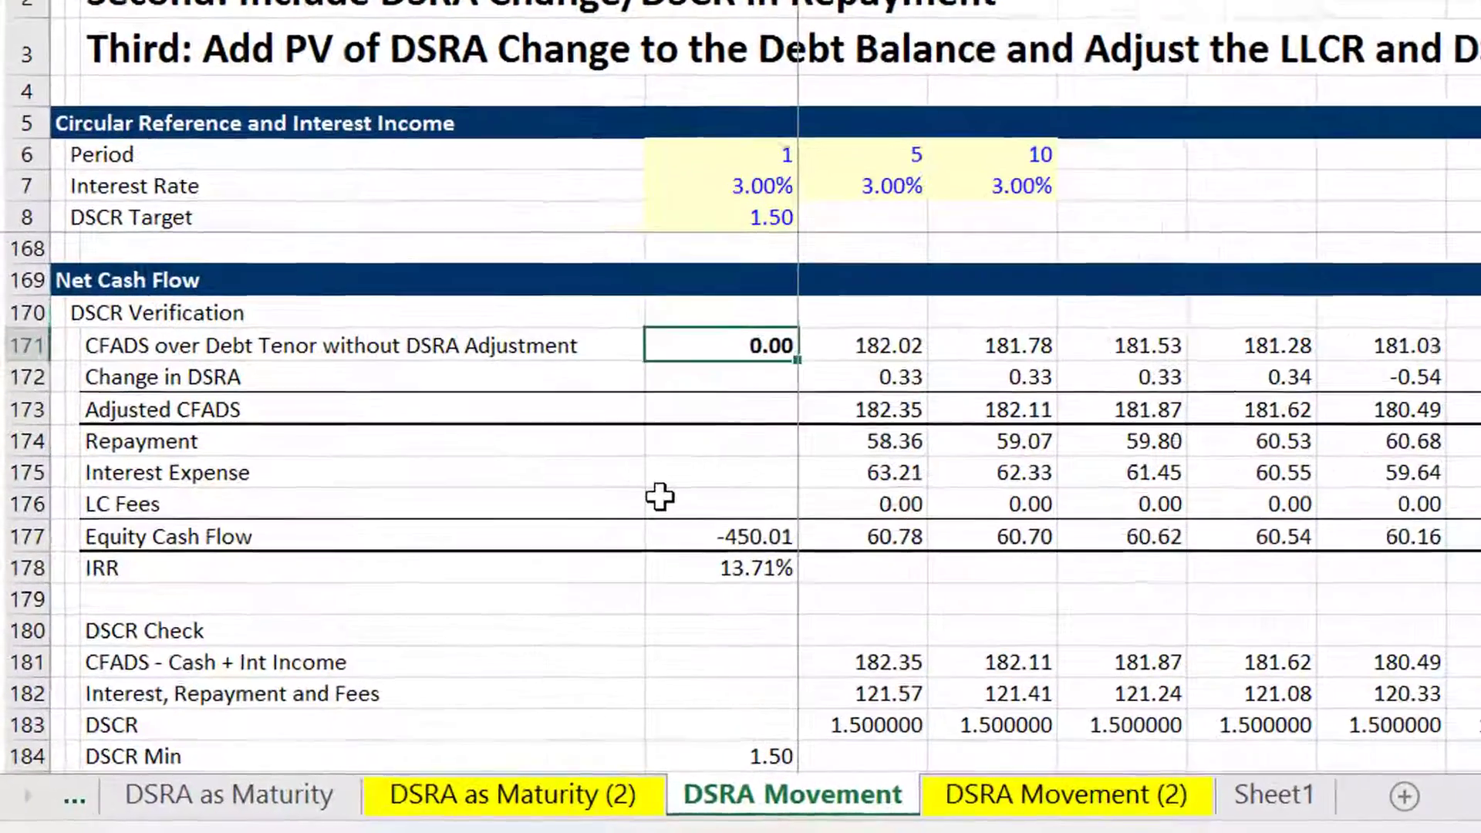
pyautogui.press('Right')
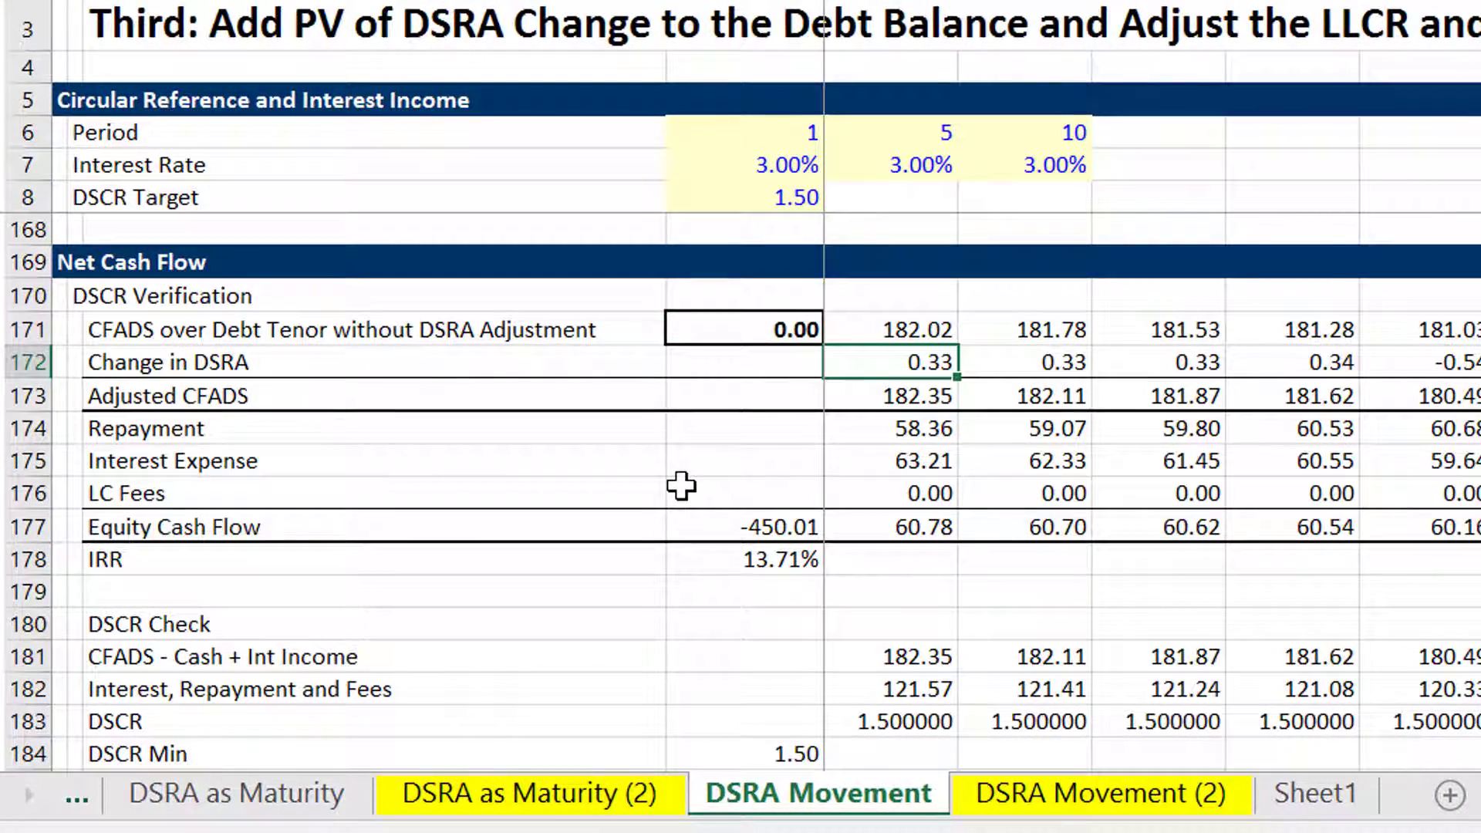
pyautogui.press('Right')
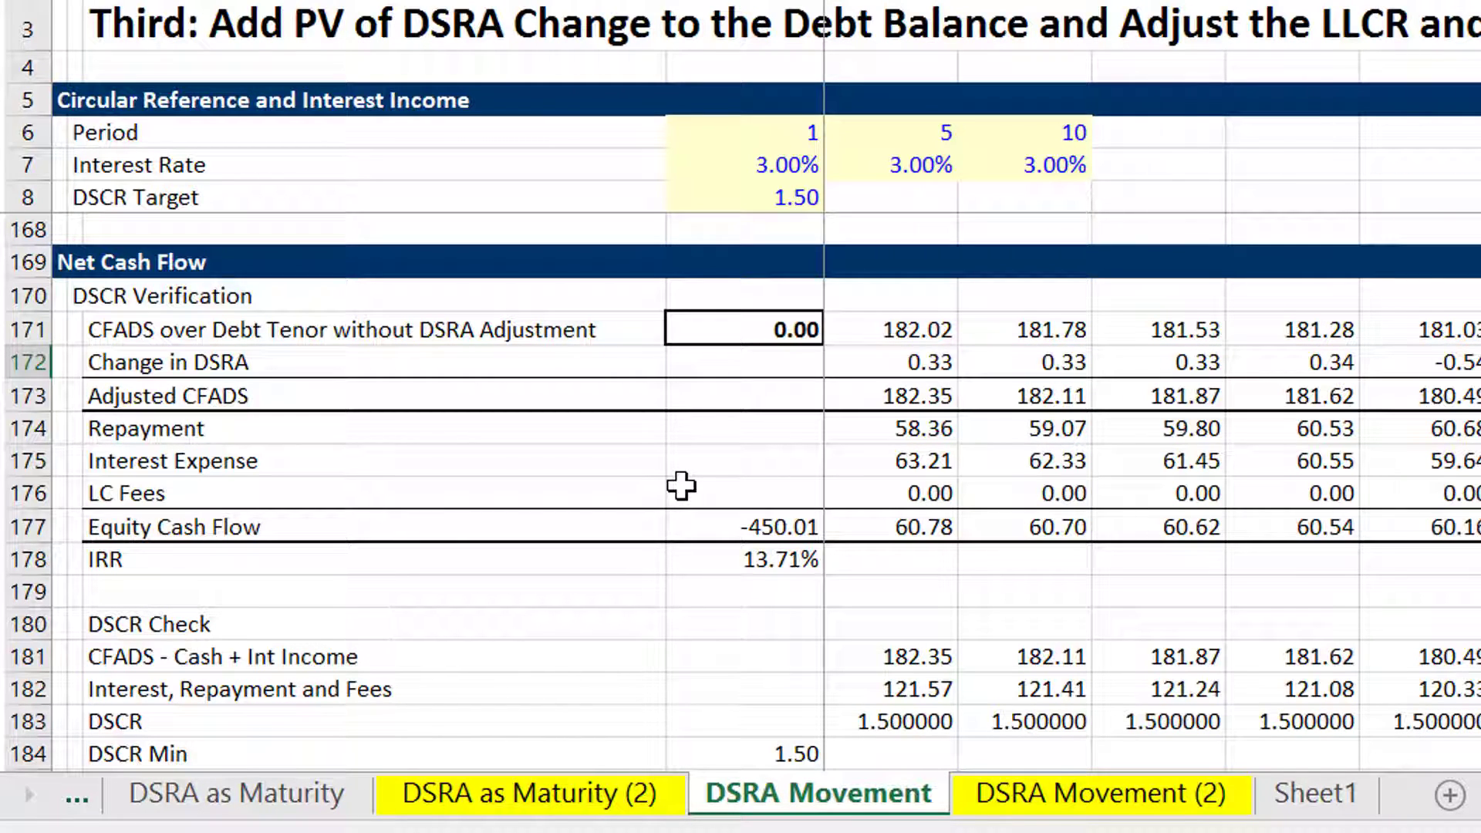
pyautogui.press('Right')
pyautogui.press('Right')
pyautogui.press('Right')
pyautogui.press('Right')
pyautogui.press('Right')
pyautogui.press('Right')
pyautogui.press('Right')
pyautogui.press('Right')
pyautogui.press('Right')
pyautogui.press('Right')
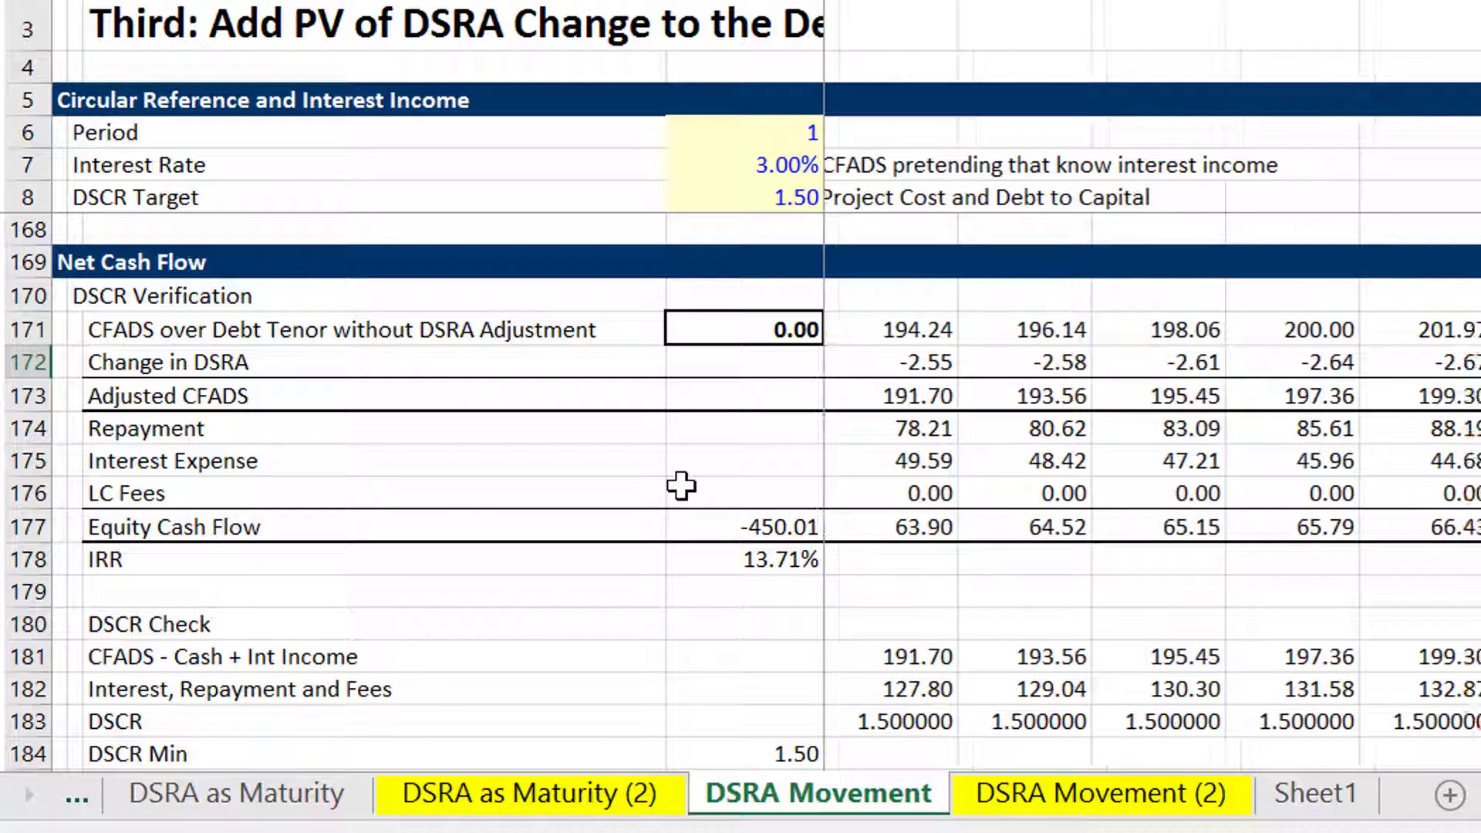
# Follow the Change in DSRA row under DSCR Verification across the periods toward the end of the debt tenor
pyautogui.press('Right')
pyautogui.press('Right')
pyautogui.press('Right')
pyautogui.press('Right')
pyautogui.press('Right')
pyautogui.press('Right')
pyautogui.press('Right')
pyautogui.press('Right')
pyautogui.press('Right')
pyautogui.press('Right')
pyautogui.press('Right')
pyautogui.press('Right')
pyautogui.press('Right')
pyautogui.press('Right')
pyautogui.press('Right')
pyautogui.press('Right')
pyautogui.press('Right')
pyautogui.press('Right')
pyautogui.press('Right')
pyautogui.press('Right')
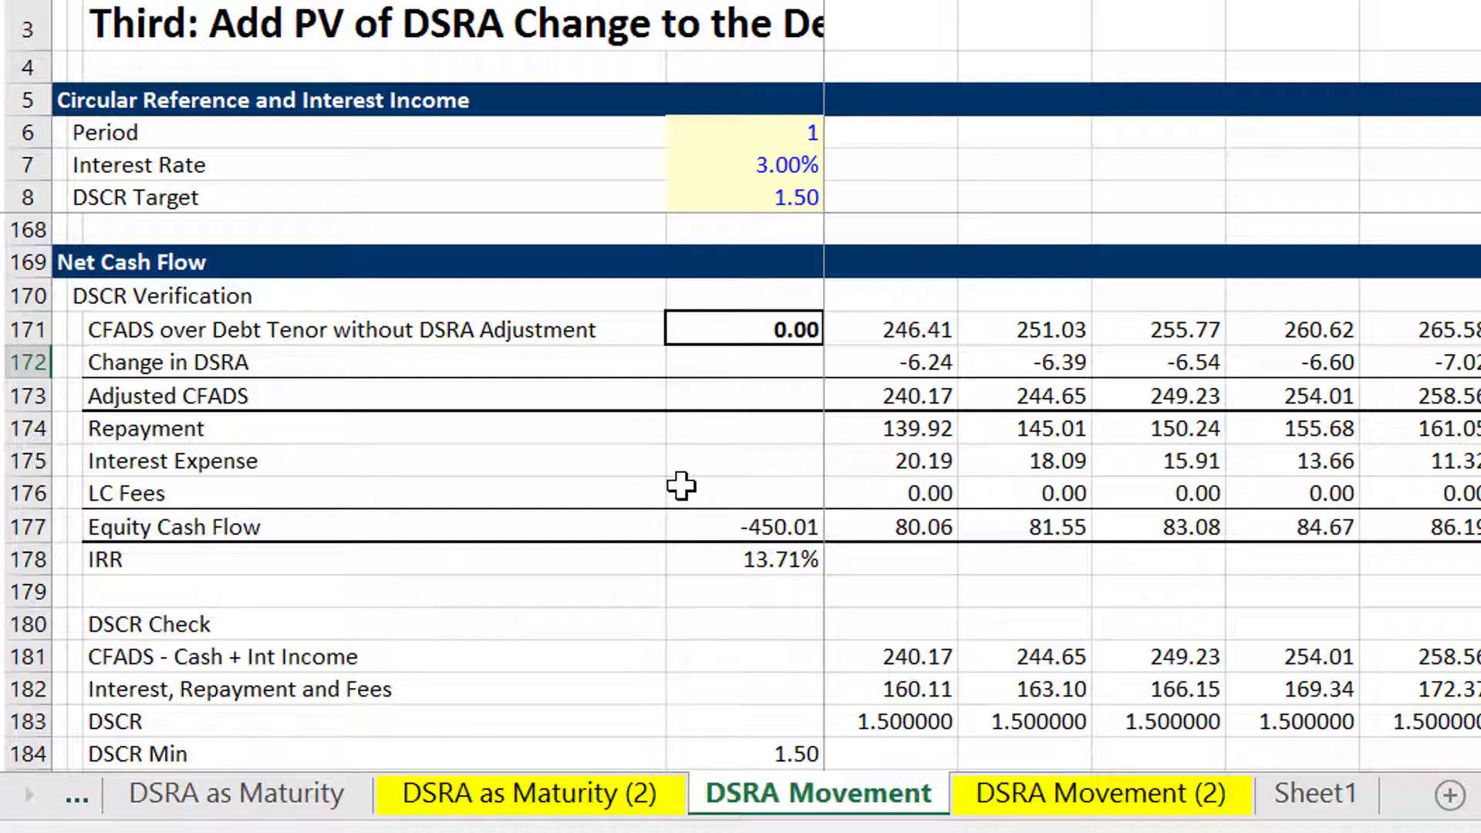
# Examine the DSCR Check rows below the equity cash flow, from the distant periods back to the first periods
pyautogui.press('Down')
pyautogui.press('Down')
pyautogui.press('Down')
pyautogui.press('Down')
pyautogui.press('Down')
pyautogui.press('Down')
pyautogui.press('Down')
pyautogui.press('Down')
pyautogui.press('Down')
pyautogui.press('Down')
pyautogui.press('Down')
pyautogui.press('Down')
pyautogui.press('Down')
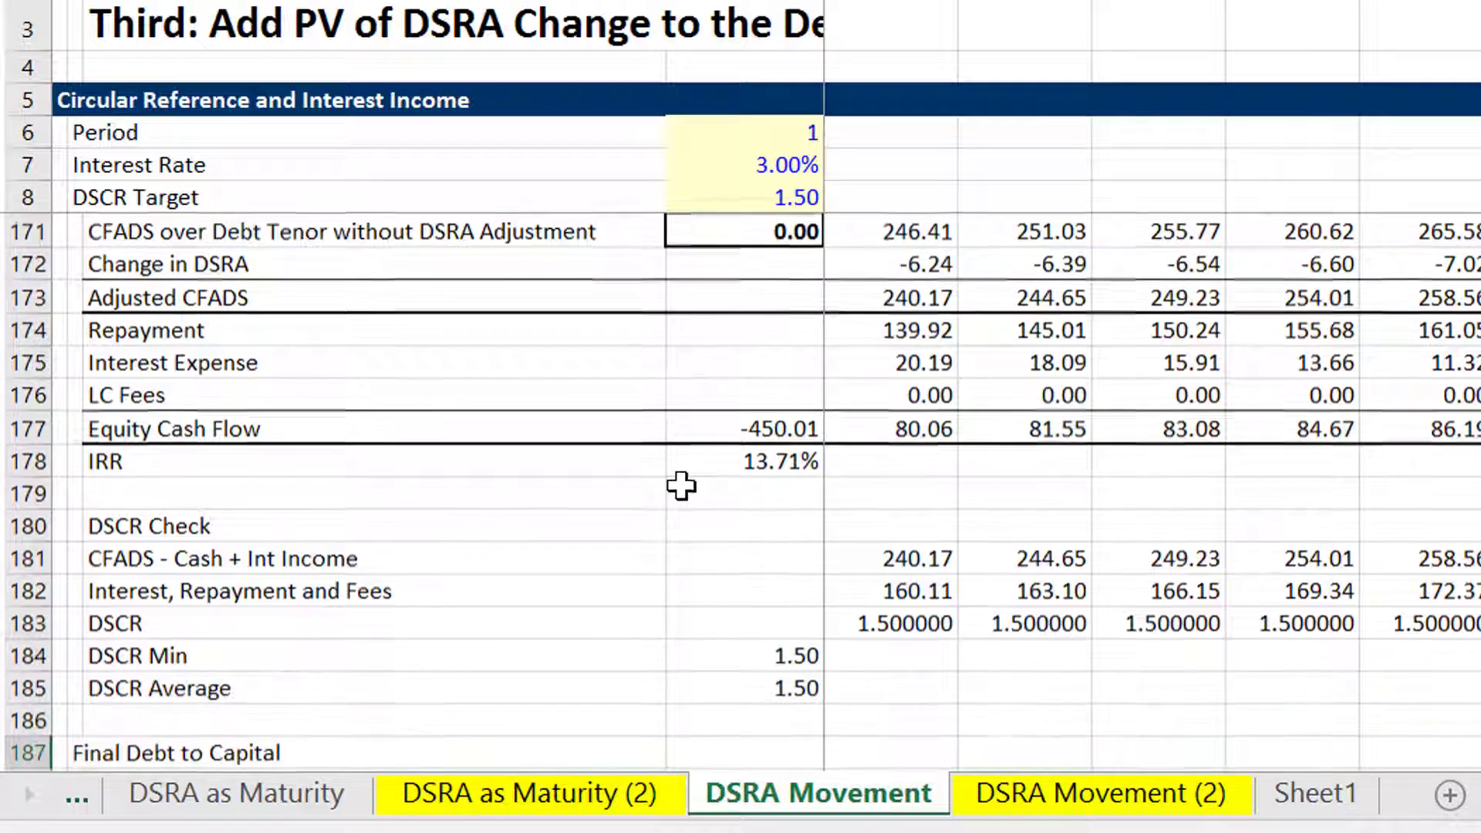
pyautogui.press('Up')
pyautogui.press('Up')
pyautogui.press('Up')
pyautogui.press('Up')
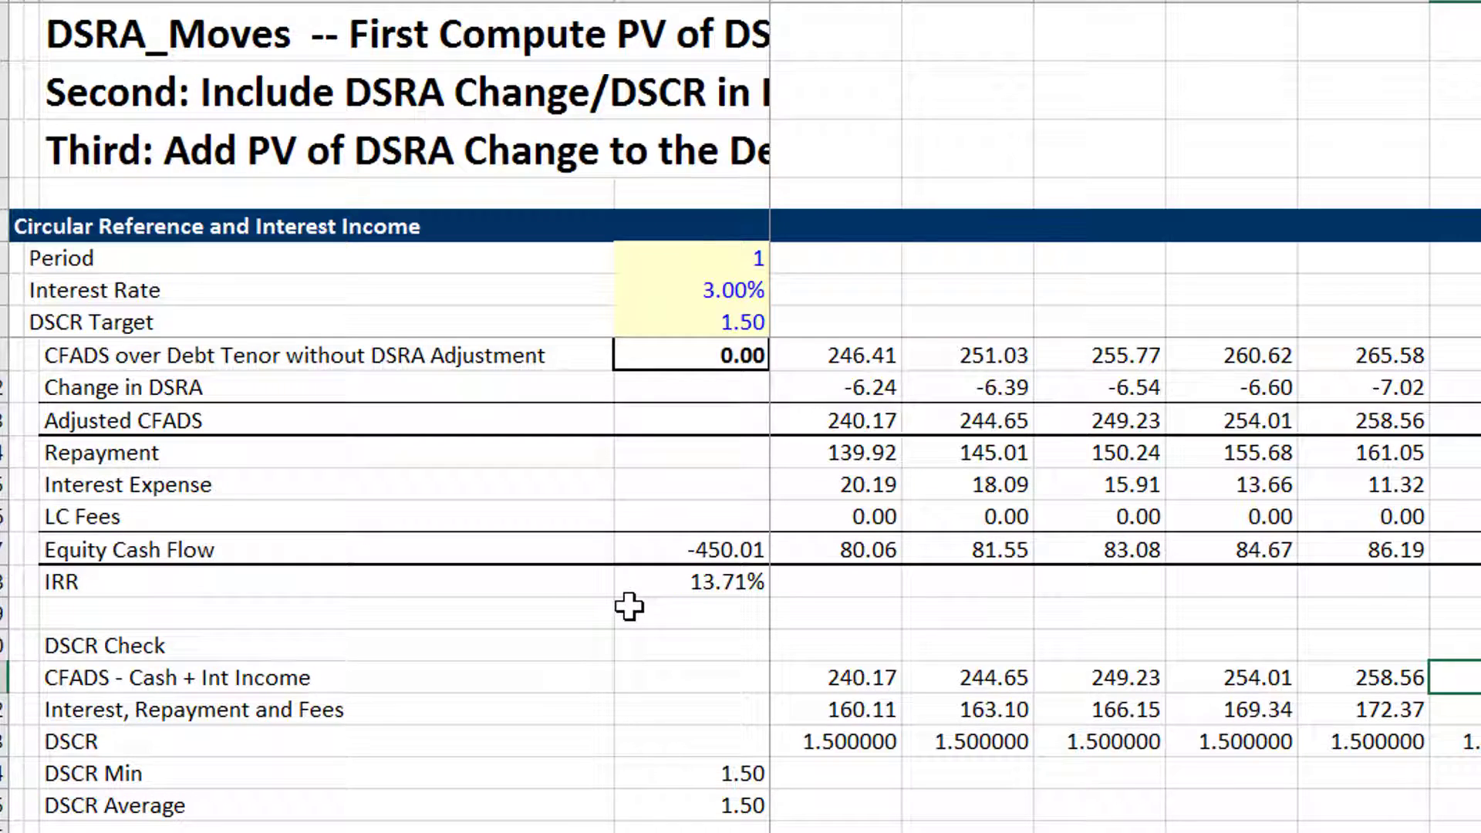
pyautogui.hotkey('ctrl', 'Left')
pyautogui.press('Right')
pyautogui.press('Right')
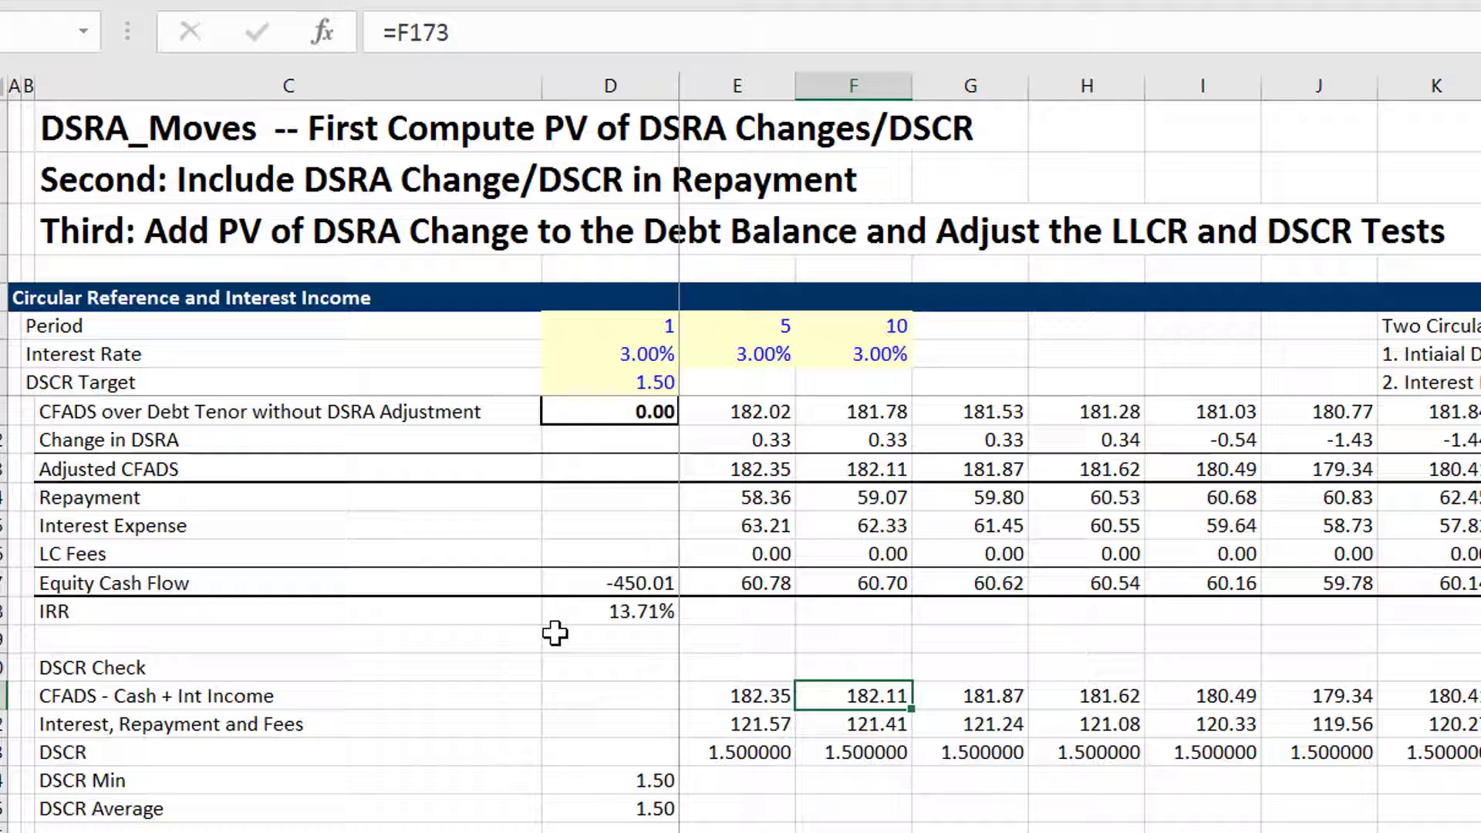
# Switch to the DSRA Movement (2) sheet and select its first heading line about computing the PV of DSRA Changes/DSCR
pyautogui.hotkey('ctrl', 'pagedown')
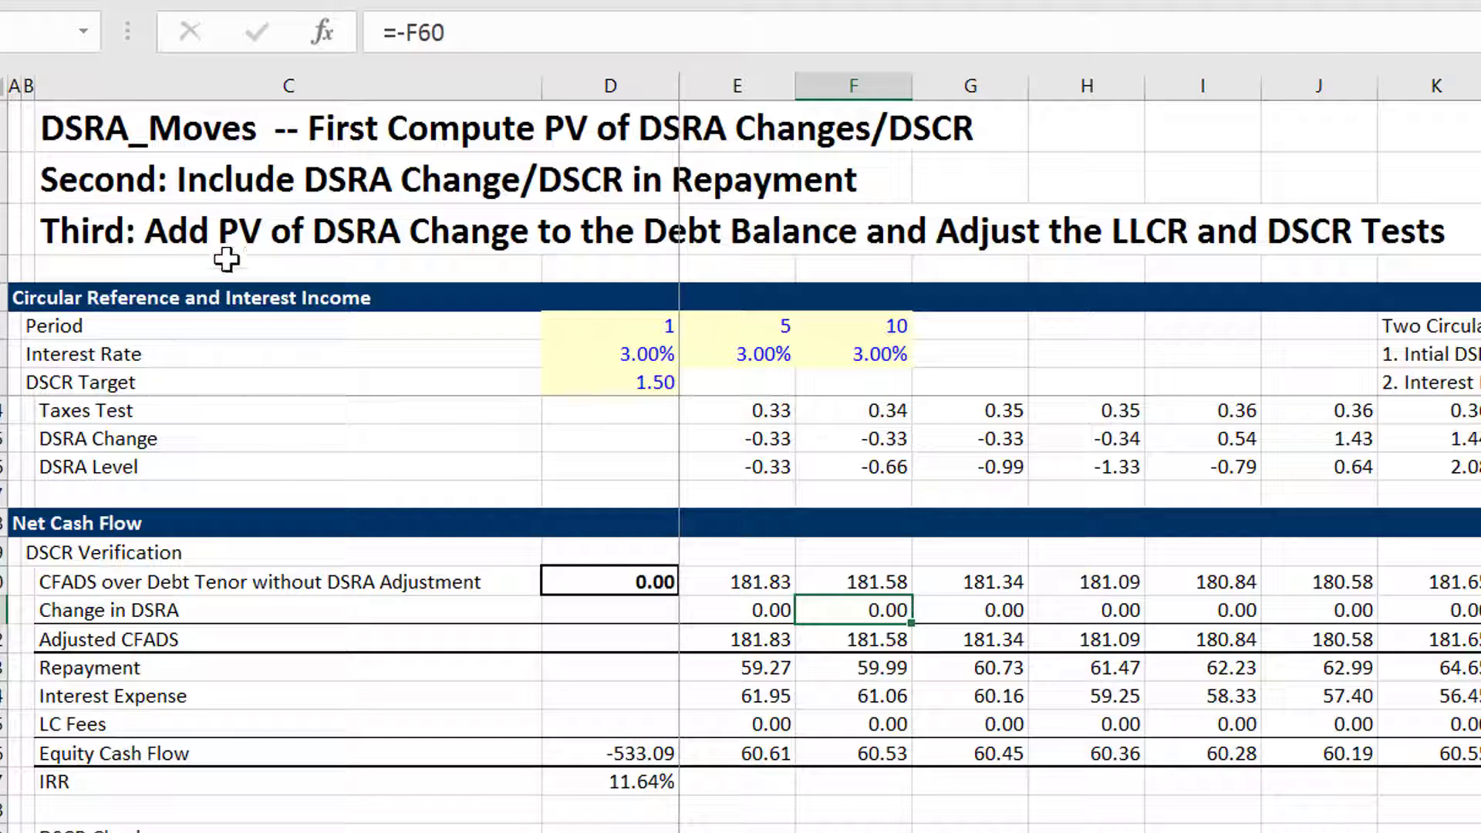
pyautogui.click(210, 210)
pyautogui.click(213, 204)
pyautogui.press('Up')
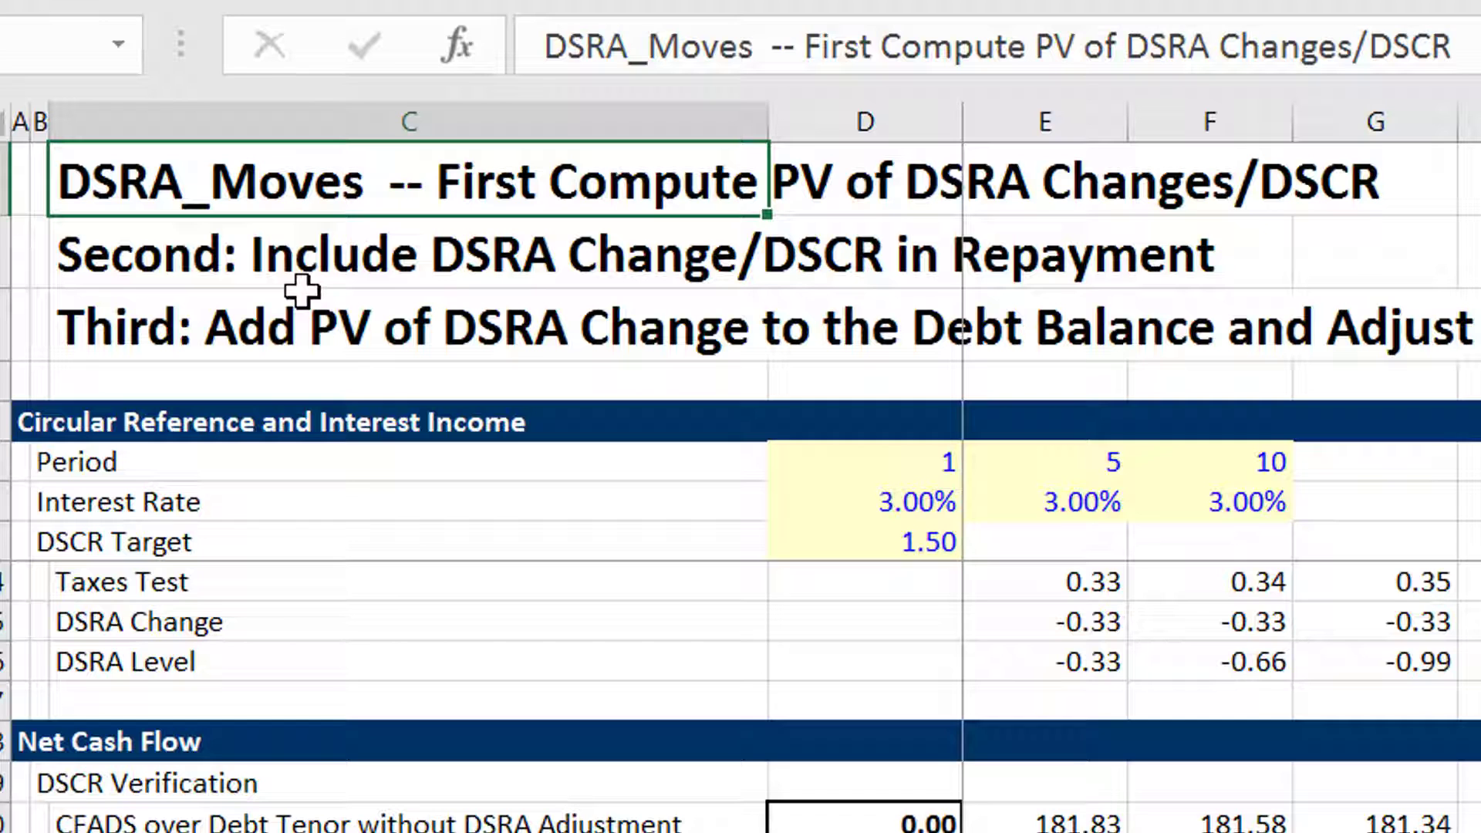
# Review the DSRA Movement (2) sheet from the input assumptions down through CFADS and LC Fees to the Periodic Interest Rate row
pyautogui.press('Down')
pyautogui.press('Down')
pyautogui.press('Down')
pyautogui.press('Down')
pyautogui.press('Down')
pyautogui.press('Down')
pyautogui.press('Down')
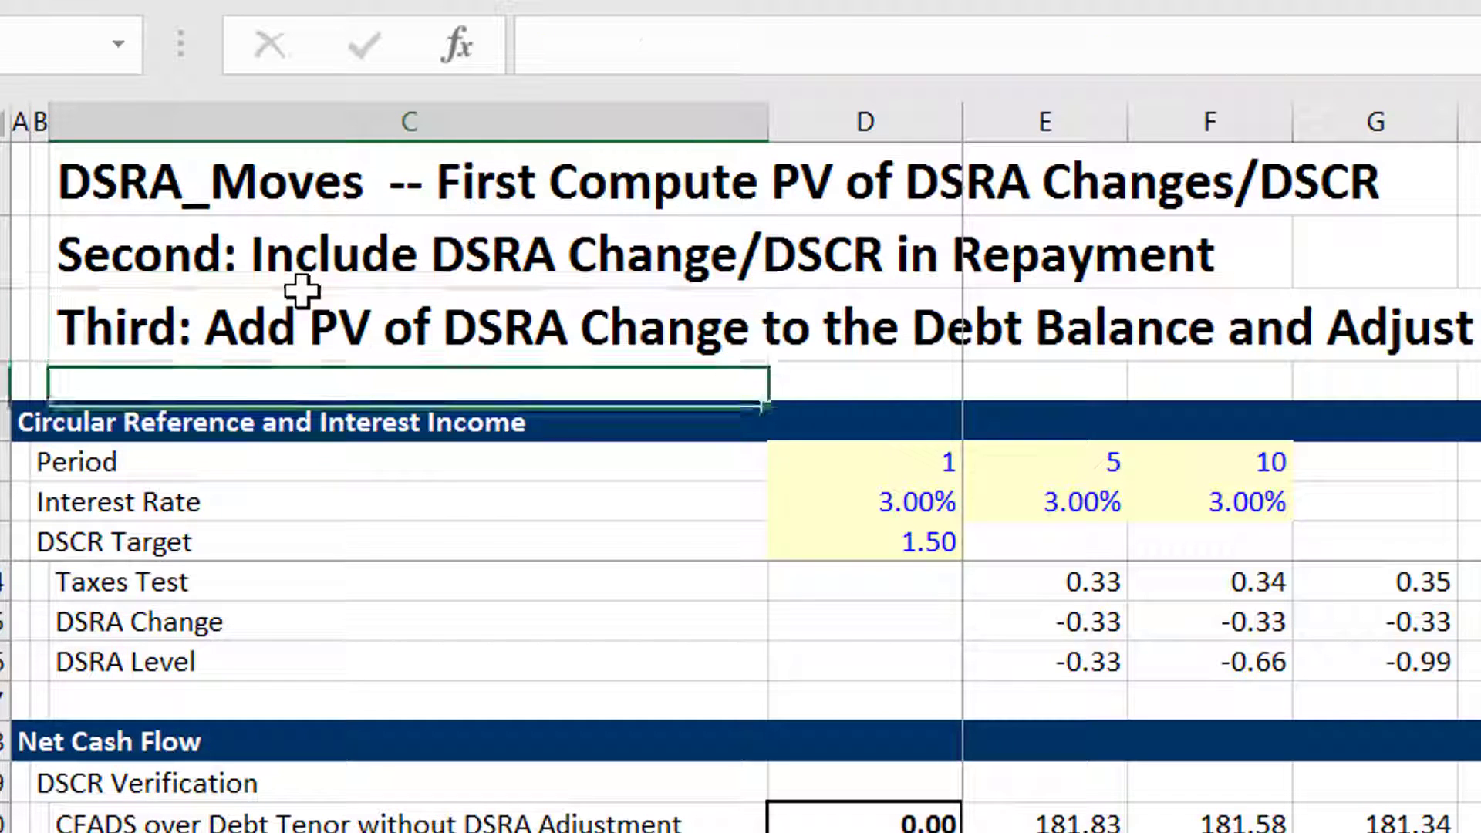
pyautogui.press('Down')
pyautogui.press('Down')
pyautogui.press('Down')
pyautogui.press('Down')
pyautogui.press('Down')
pyautogui.press('Down')
pyautogui.press('Down')
pyautogui.press('Down')
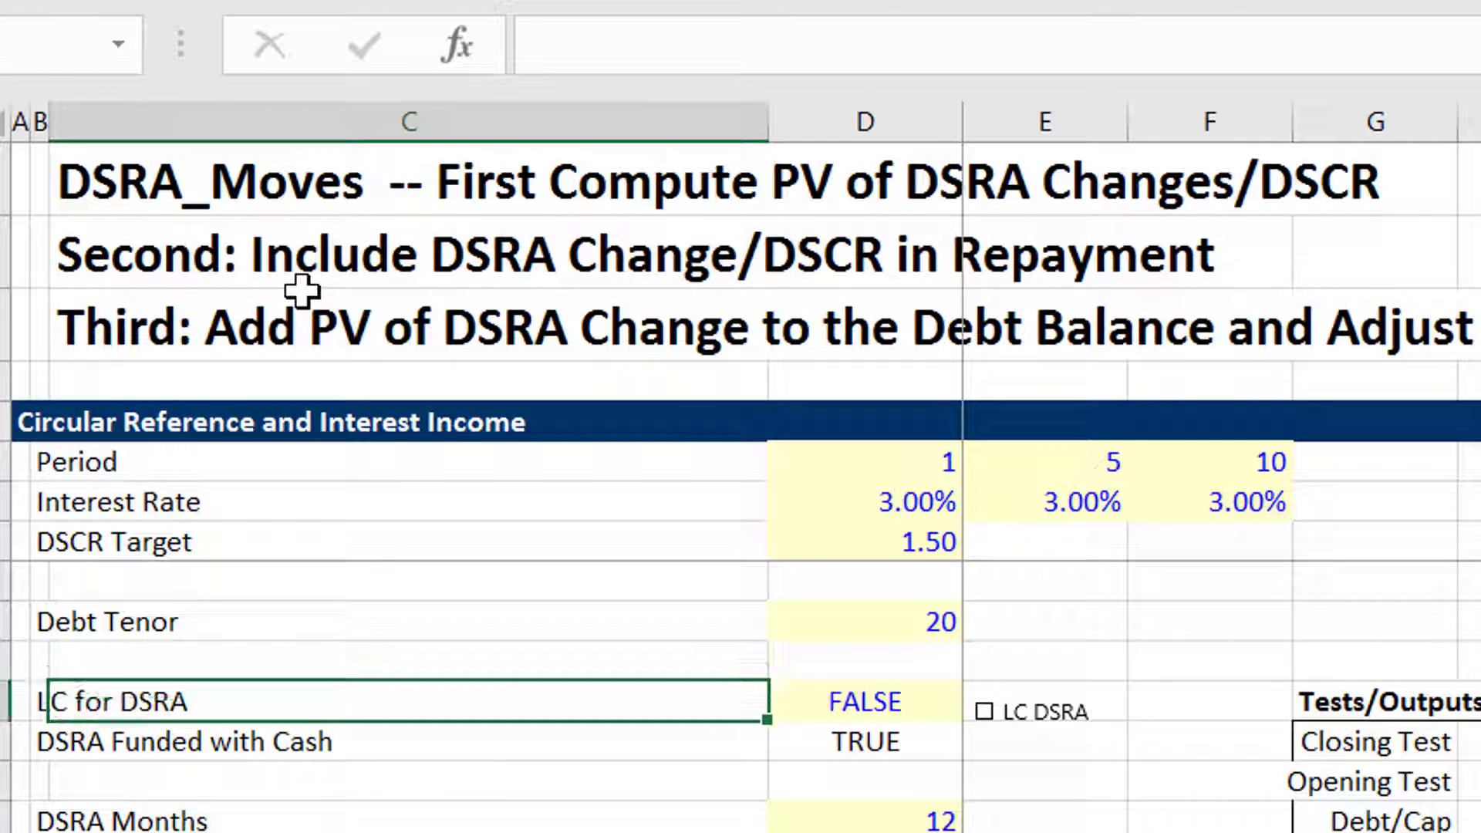
pyautogui.press('Down')
pyautogui.press('Down')
pyautogui.press('Down')
pyautogui.press('Down')
pyautogui.press('Down')
pyautogui.press('Down')
pyautogui.press('Down')
pyautogui.press('Down')
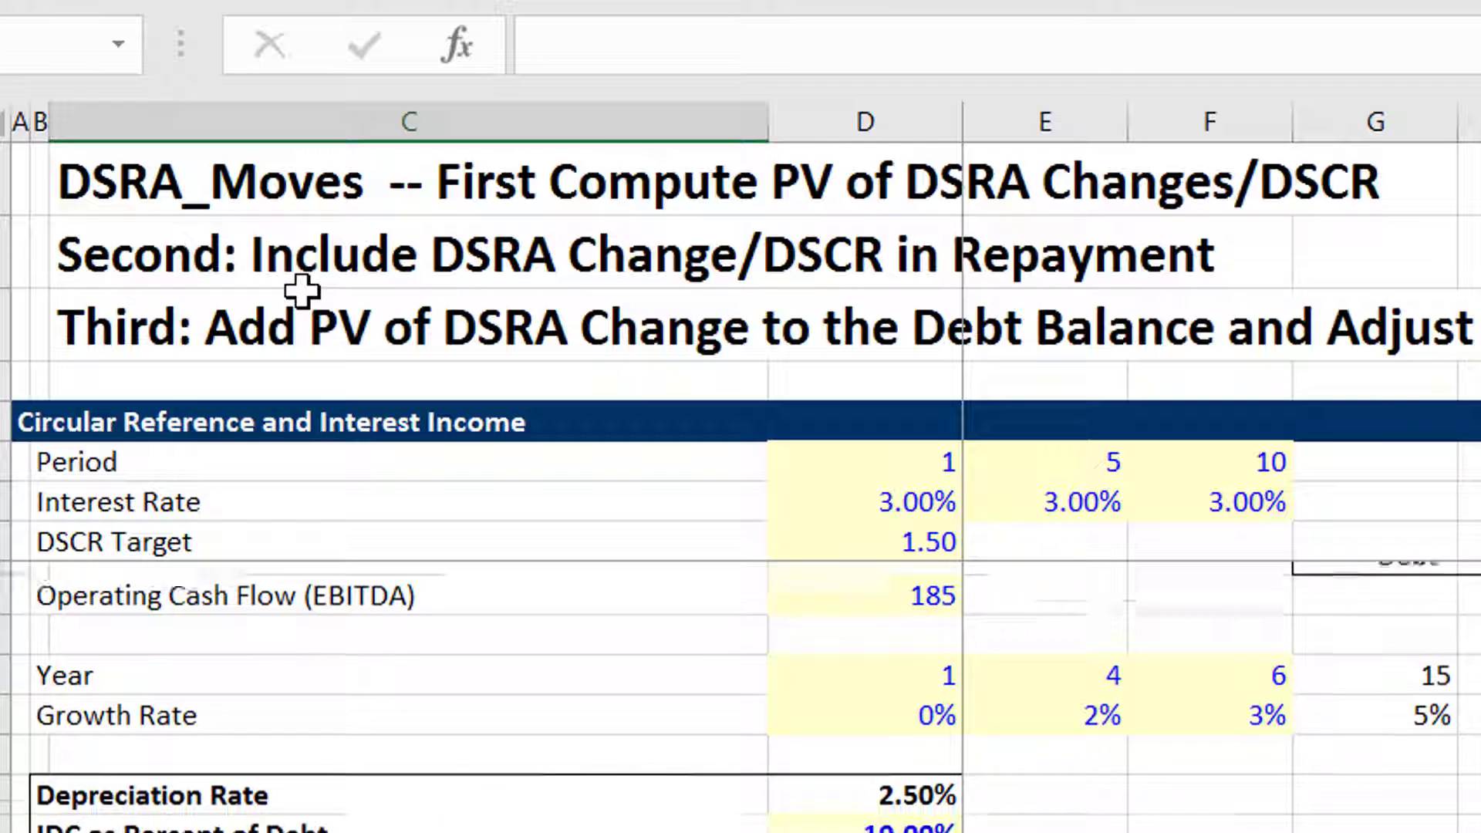
pyautogui.press('Down')
pyautogui.press('Down')
pyautogui.press('Down')
pyautogui.press('Down')
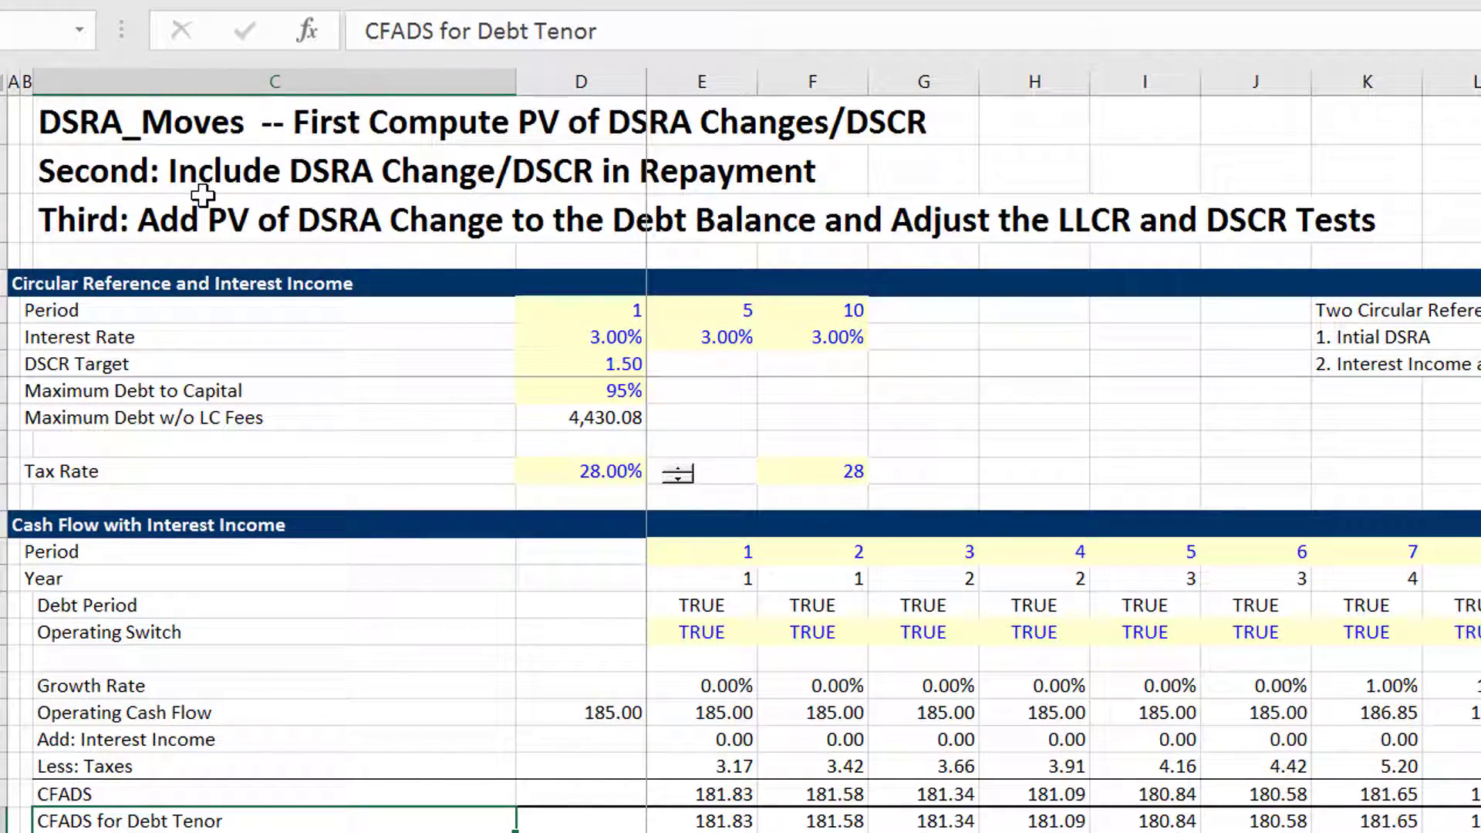
pyautogui.press('Down')
pyautogui.press('Down')
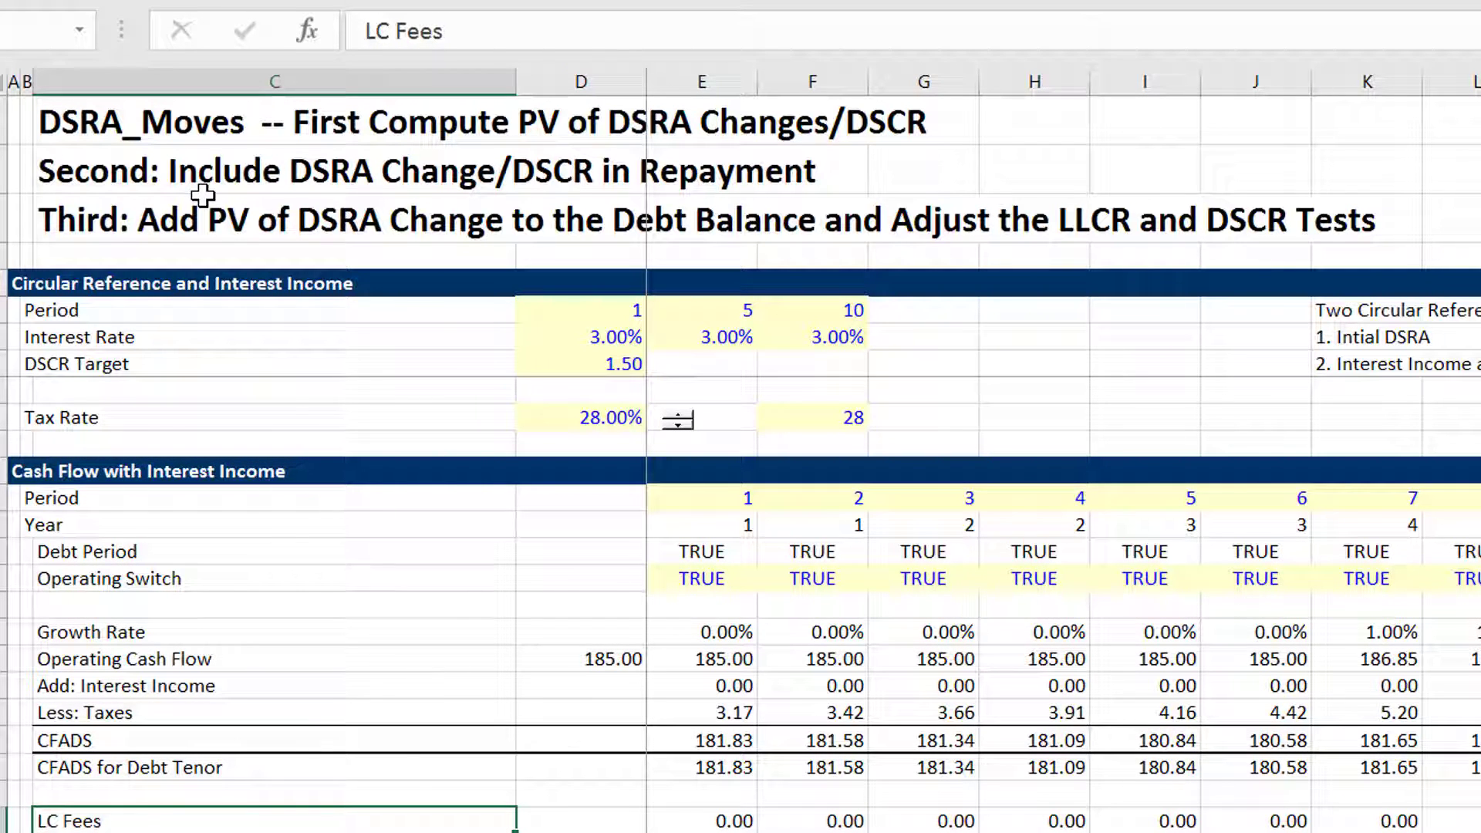
pyautogui.press('Down')
pyautogui.press('Down')
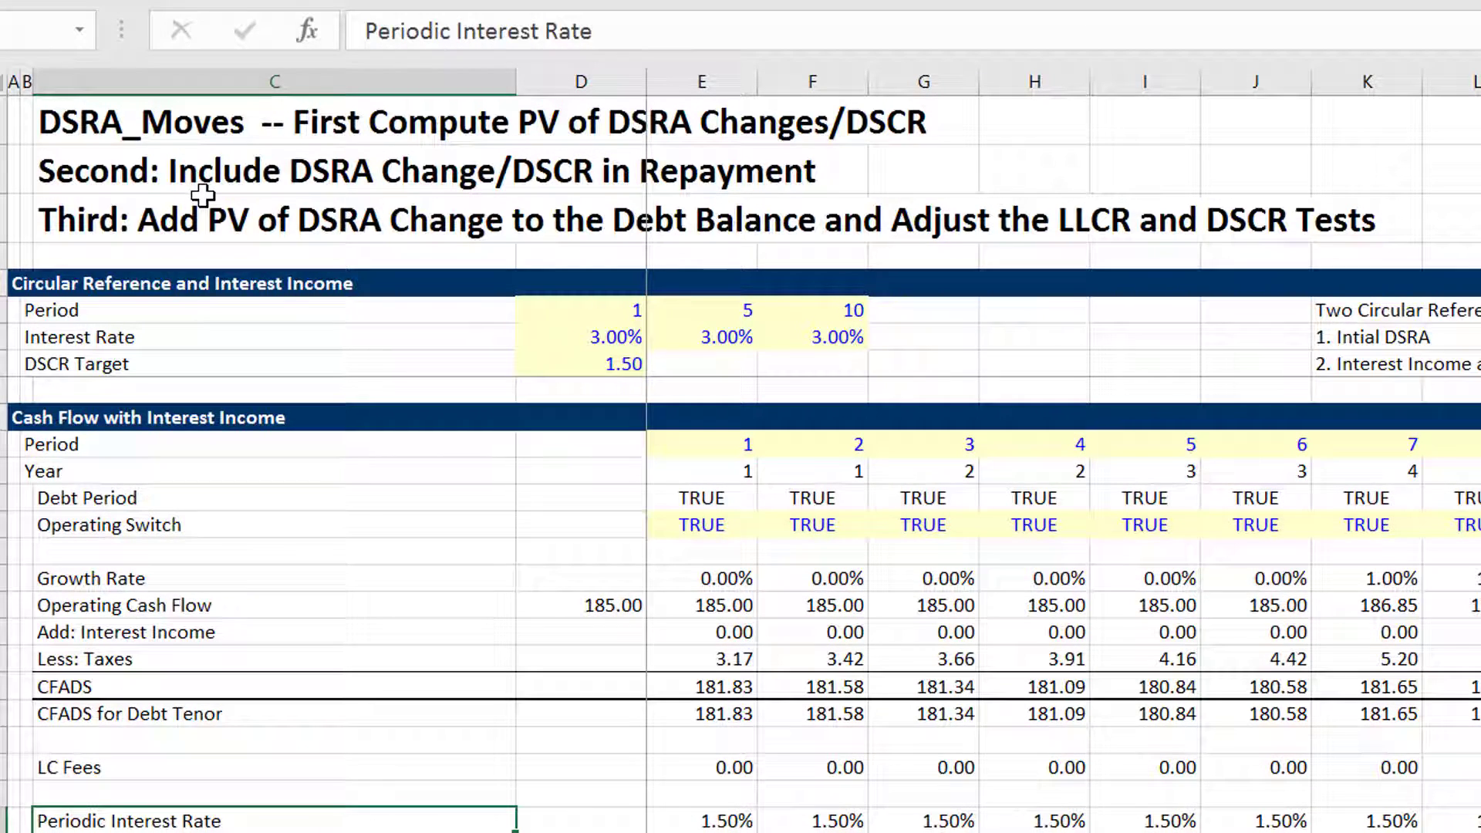
# Revisit the DSRA funding, DSRA Months, Interest Income Rate and operating cash flow assumptions alongside the tests and outputs summary
pyautogui.press('Up')
pyautogui.press('Up')
pyautogui.press('Up')
pyautogui.press('Up')
pyautogui.press('Up')
pyautogui.press('Up')
pyautogui.press('Up')
pyautogui.press('Up')
pyautogui.press('Up')
pyautogui.press('Up')
pyautogui.press('Up')
pyautogui.press('Up')
pyautogui.press('Up')
pyautogui.press('Up')
pyautogui.press('Up')
pyautogui.press('Up')
pyautogui.press('Up')
pyautogui.press('Up')
pyautogui.press('Up')
pyautogui.press('Up')
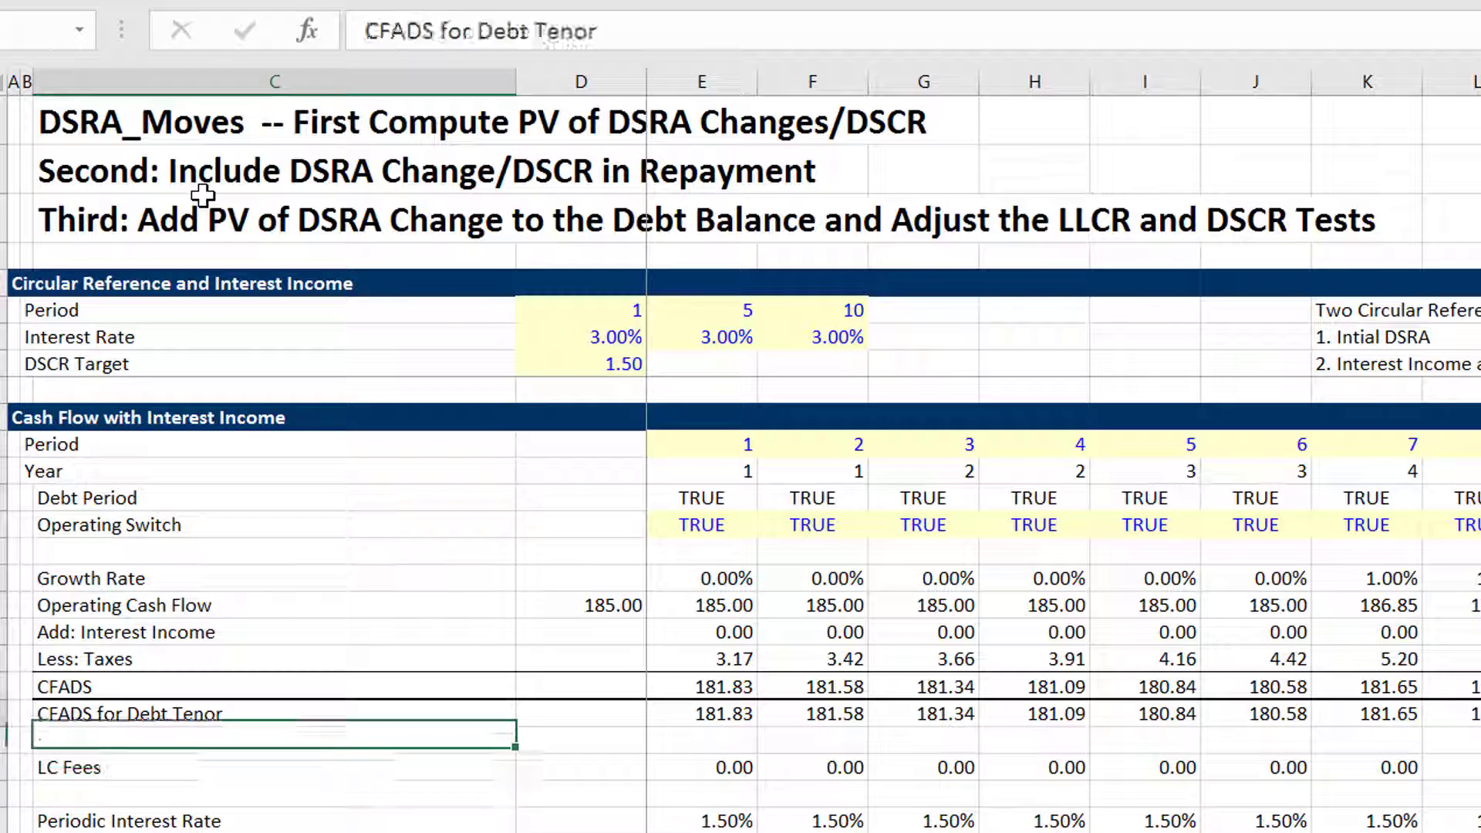
pyautogui.press('Up')
pyautogui.press('Up')
pyautogui.press('Up')
pyautogui.press('Up')
pyautogui.press('Up')
pyautogui.press('Up')
pyautogui.press('Up')
pyautogui.press('Up')
pyautogui.press('Up')
pyautogui.press('Up')
pyautogui.press('Up')
pyautogui.press('Up')
pyautogui.press('Up')
pyautogui.press('Up')
pyautogui.press('Up')
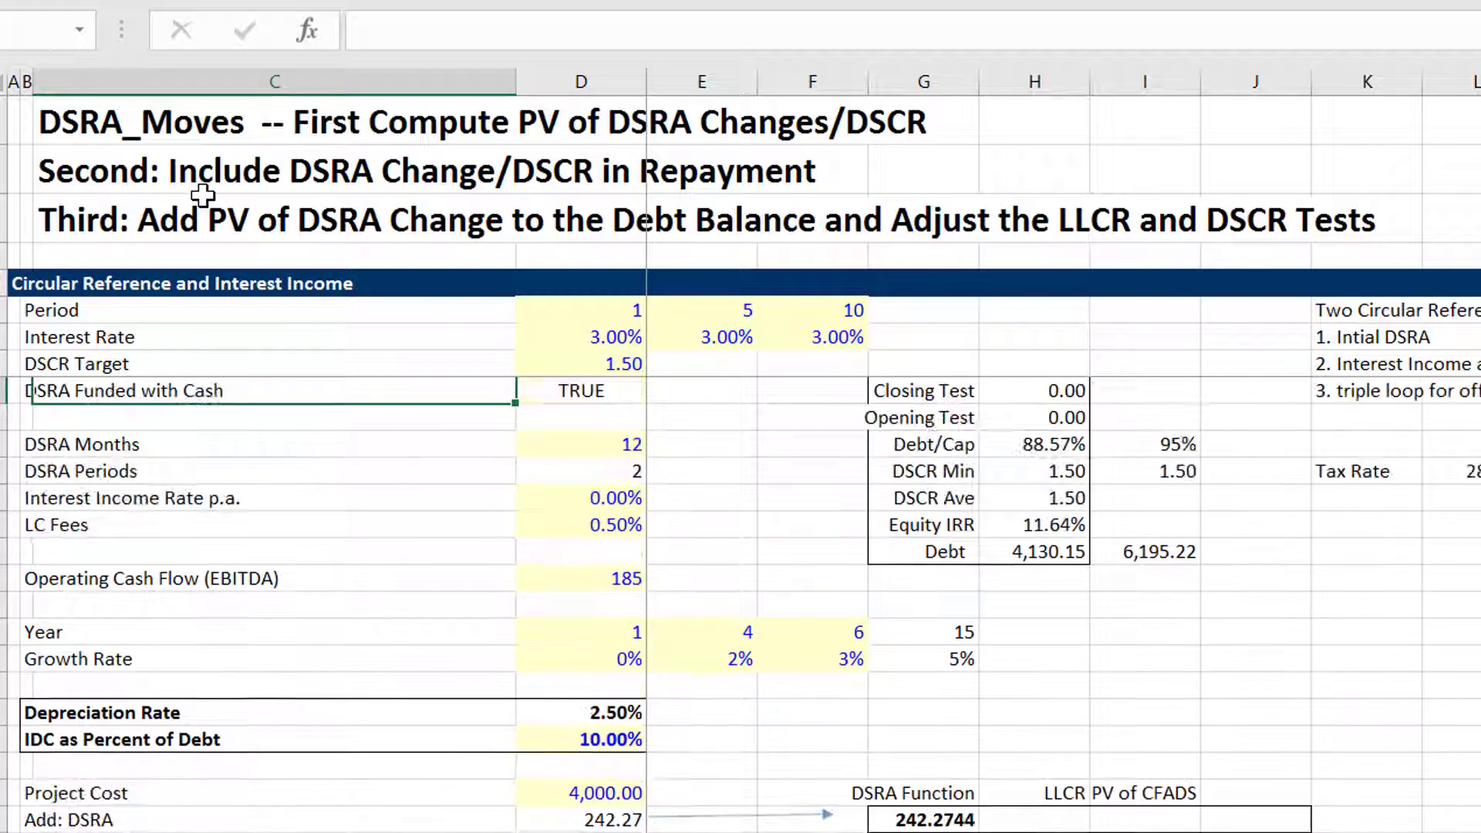
pyautogui.press('Down')
pyautogui.press('Down')
pyautogui.press('Down')
pyautogui.press('Down')
pyautogui.press('Down')
pyautogui.press('Down')
pyautogui.press('Down')
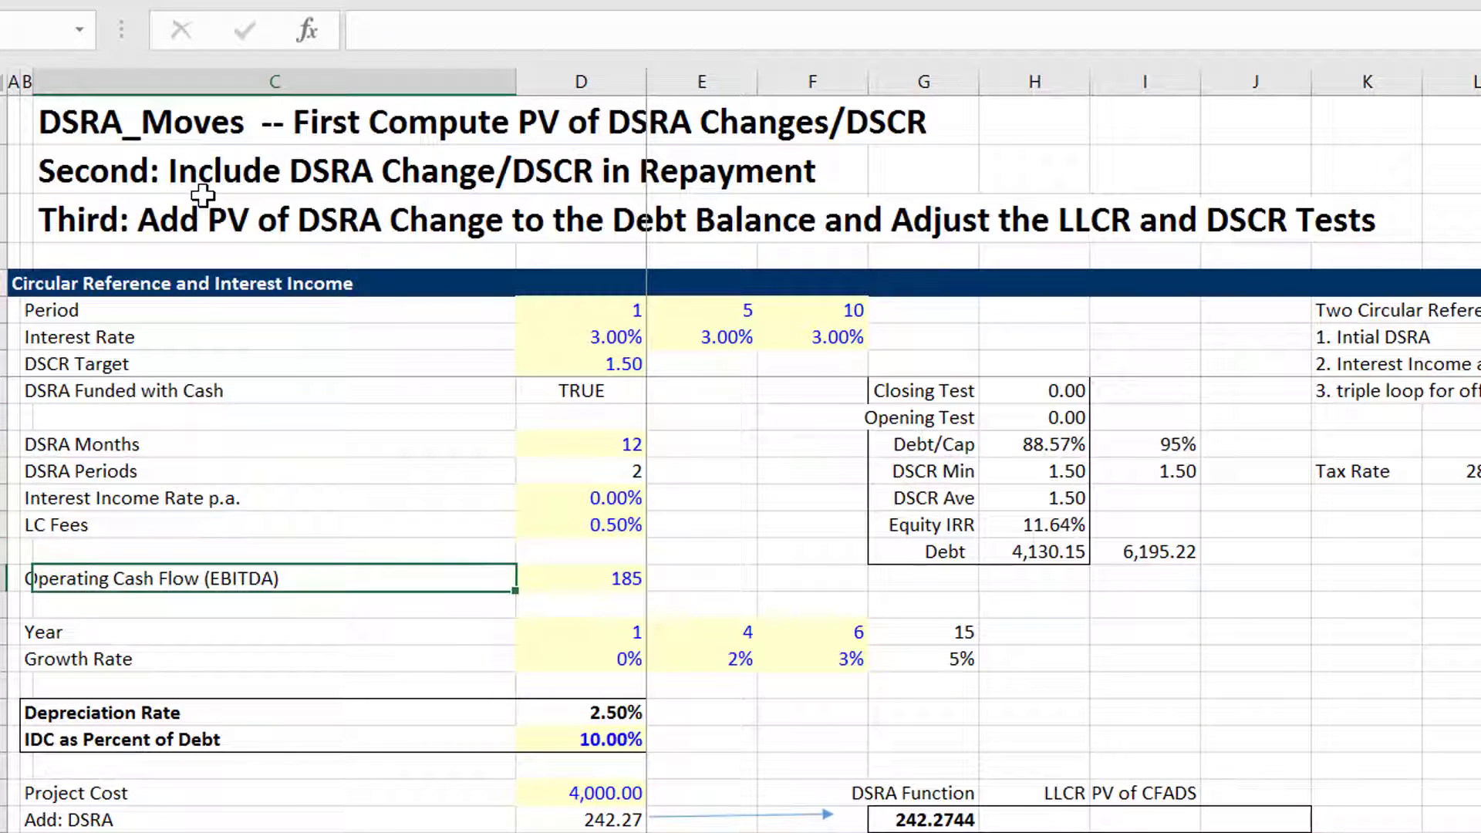
# In the DSRA Adjustments section, select the blank yellow cell beside the Present Value of DSRA/DSCR figure
pyautogui.press('Right')
pyautogui.press('Down')
pyautogui.press('Down')
pyautogui.press('Down')
pyautogui.press('Down')
pyautogui.press('Down')
pyautogui.press('Down')
pyautogui.press('Down')
pyautogui.press('Down')
pyautogui.press('Down')
pyautogui.press('Down')
pyautogui.press('Down')
pyautogui.press('Down')
pyautogui.press('Down')
pyautogui.press('Down')
pyautogui.press('Down')
pyautogui.press('Down')
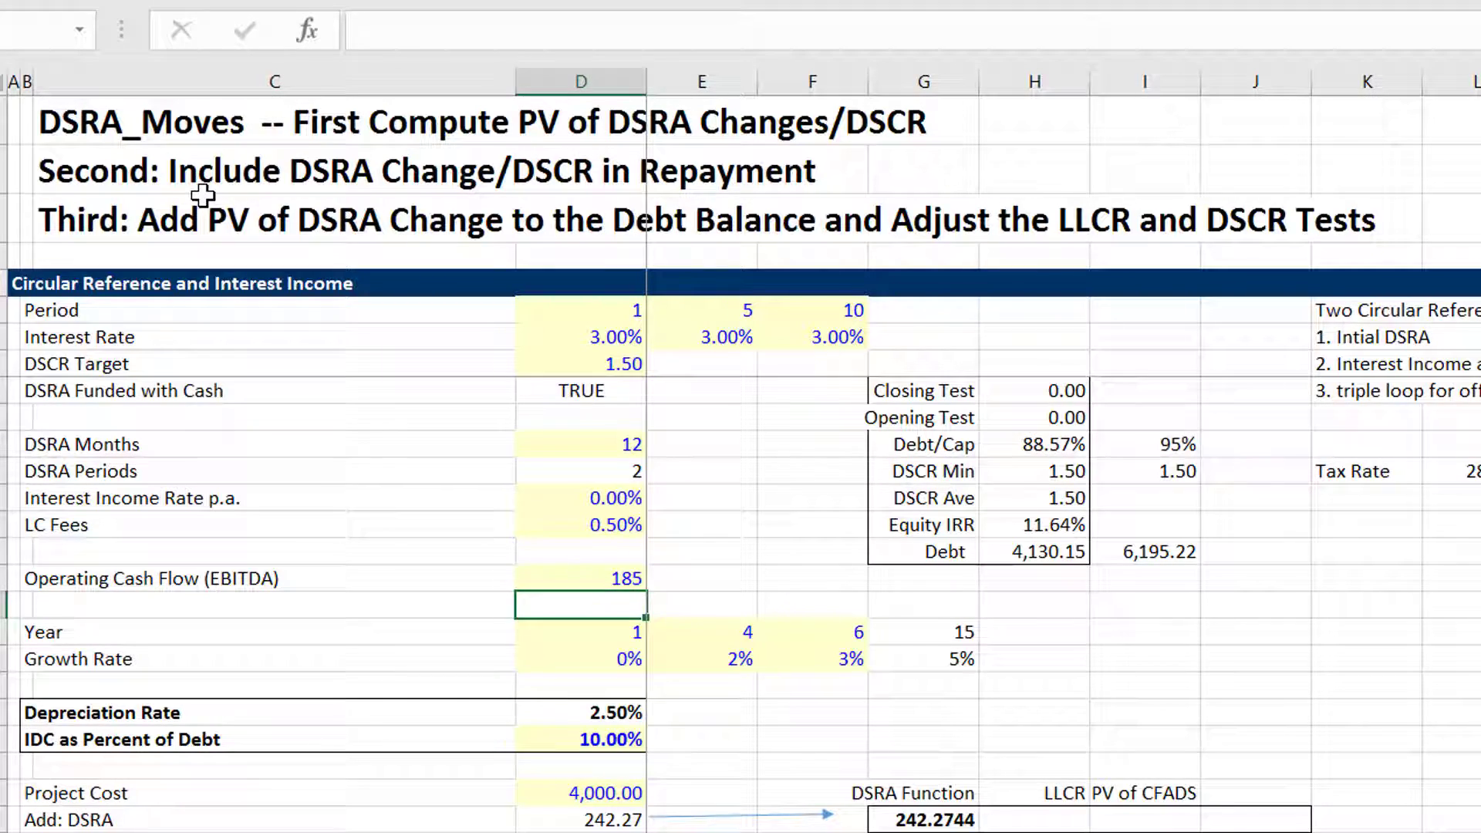
pyautogui.press('Down')
pyautogui.press('Down')
pyautogui.press('Down')
pyautogui.press('Down')
pyautogui.press('Down')
pyautogui.press('Down')
pyautogui.press('Down')
pyautogui.press('Down')
pyautogui.press('Down')
pyautogui.press('Down')
pyautogui.press('Down')
pyautogui.press('Down')
pyautogui.press('Down')
pyautogui.press('Down')
pyautogui.press('Down')
pyautogui.press('Down')
pyautogui.press('Down')
pyautogui.press('Down')
pyautogui.press('Down')
pyautogui.press('Down')
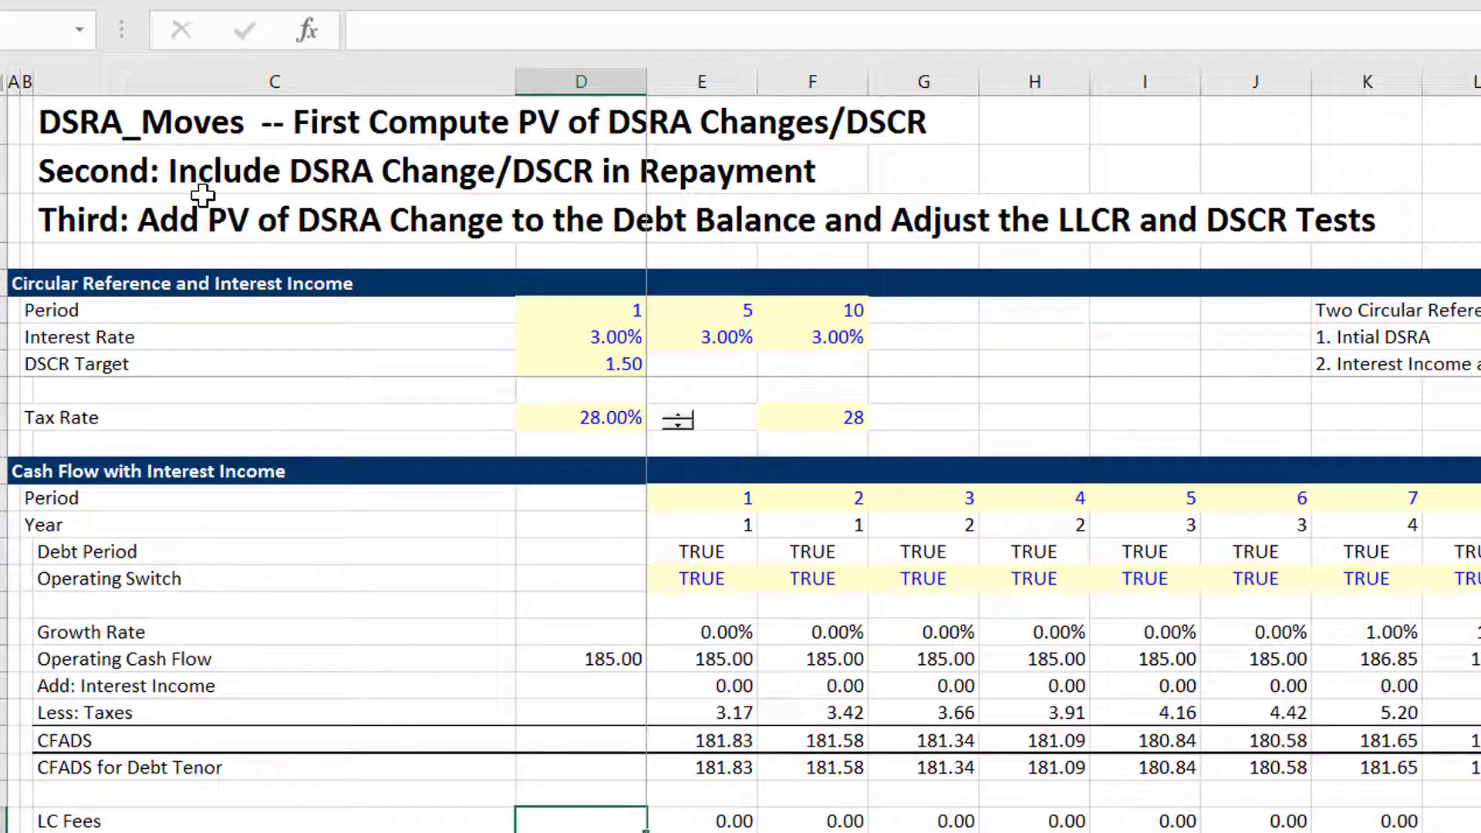
pyautogui.press('Up')
pyautogui.press('Up')
pyautogui.press('Up')
pyautogui.press('Up')
pyautogui.press('Up')
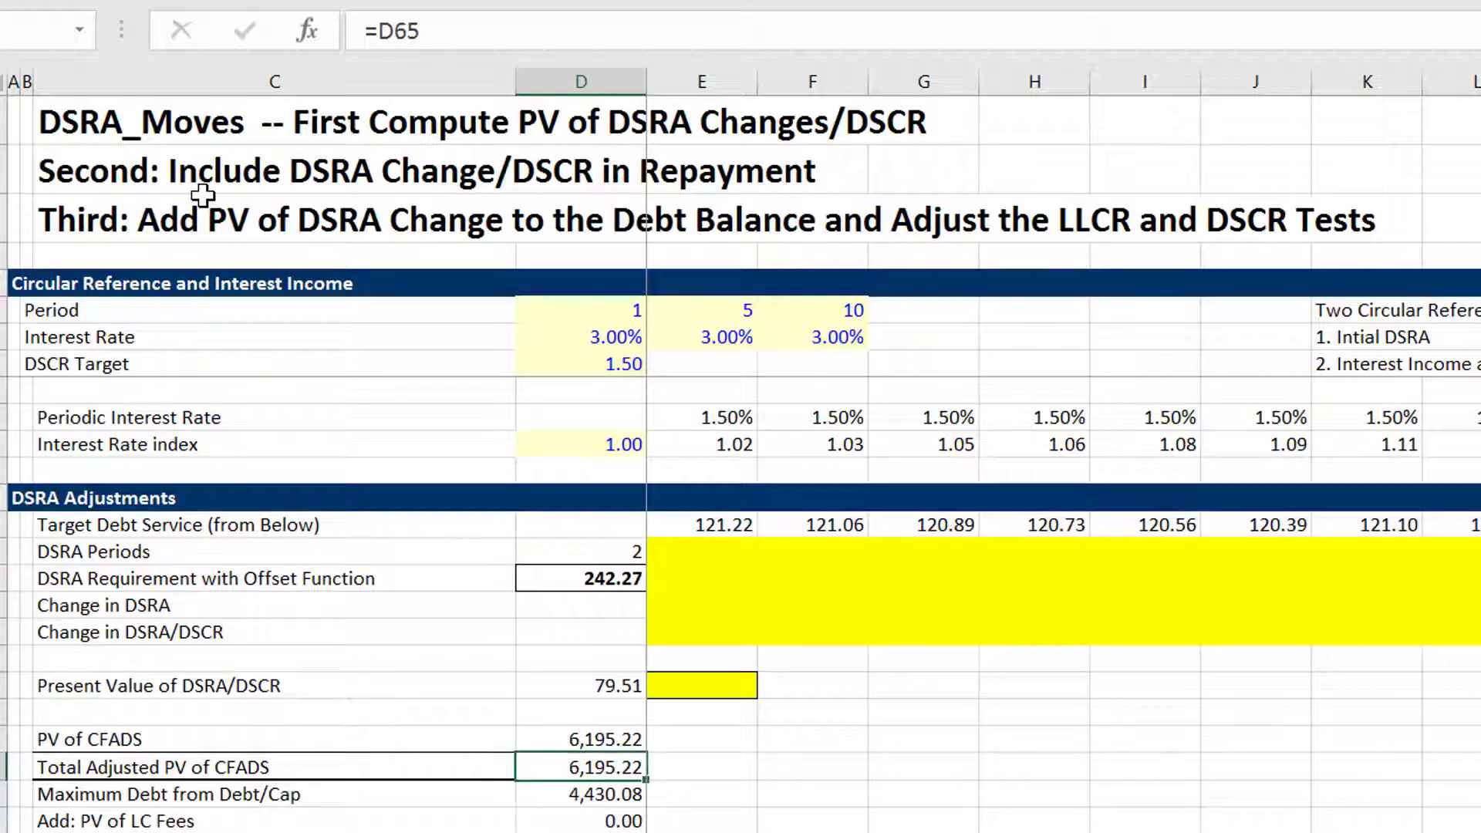
pyautogui.press('Right')
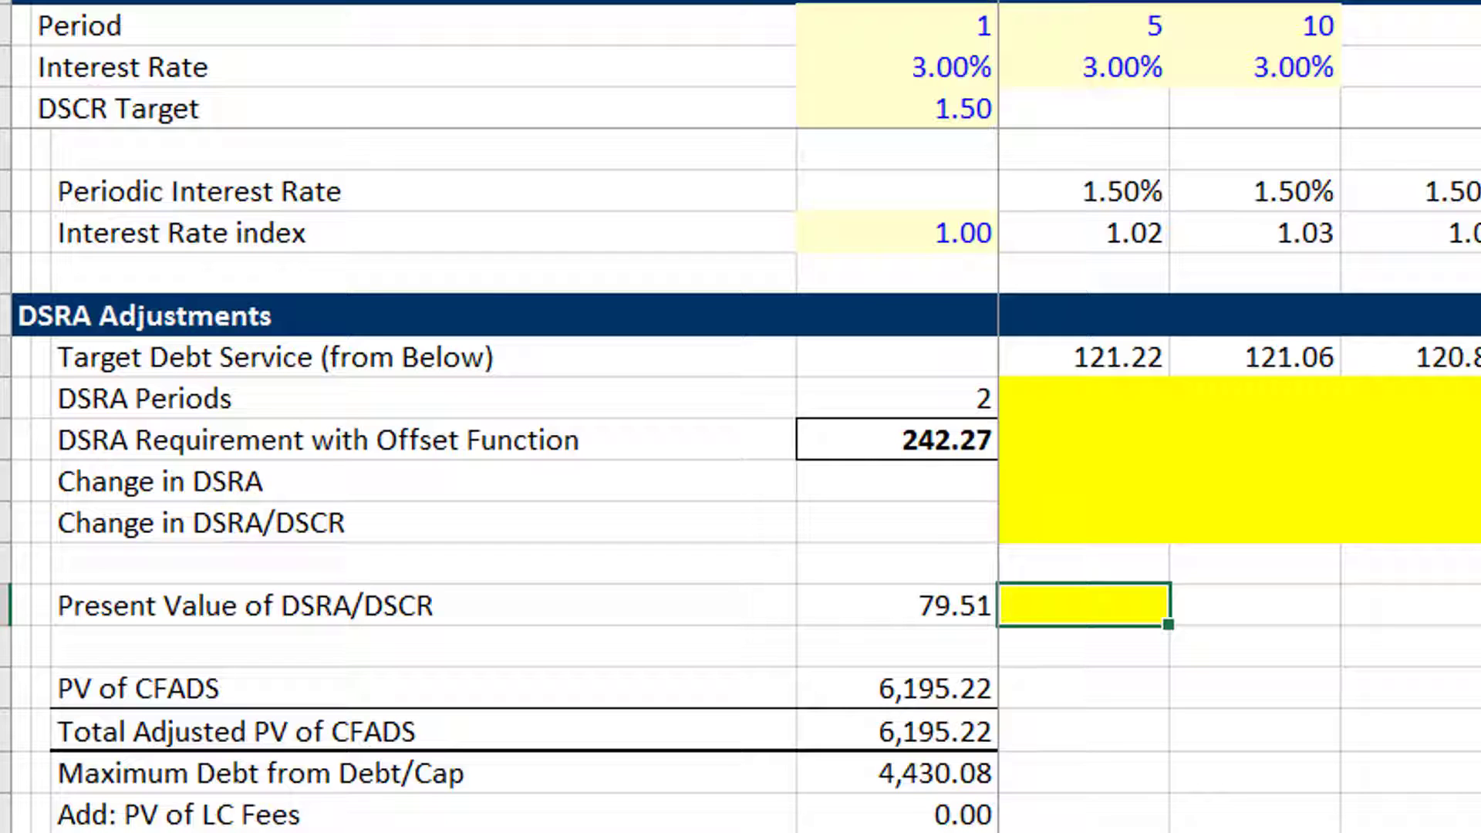
# Examine the calculations from DSRA Periods down through the LLCR and Target Debt Service sections to Debt Balance at COD for Analysis
pyautogui.press('Up')
pyautogui.press('Up')
pyautogui.press('Up')
pyautogui.press('Up')
pyautogui.press('Up')
pyautogui.press('Left')
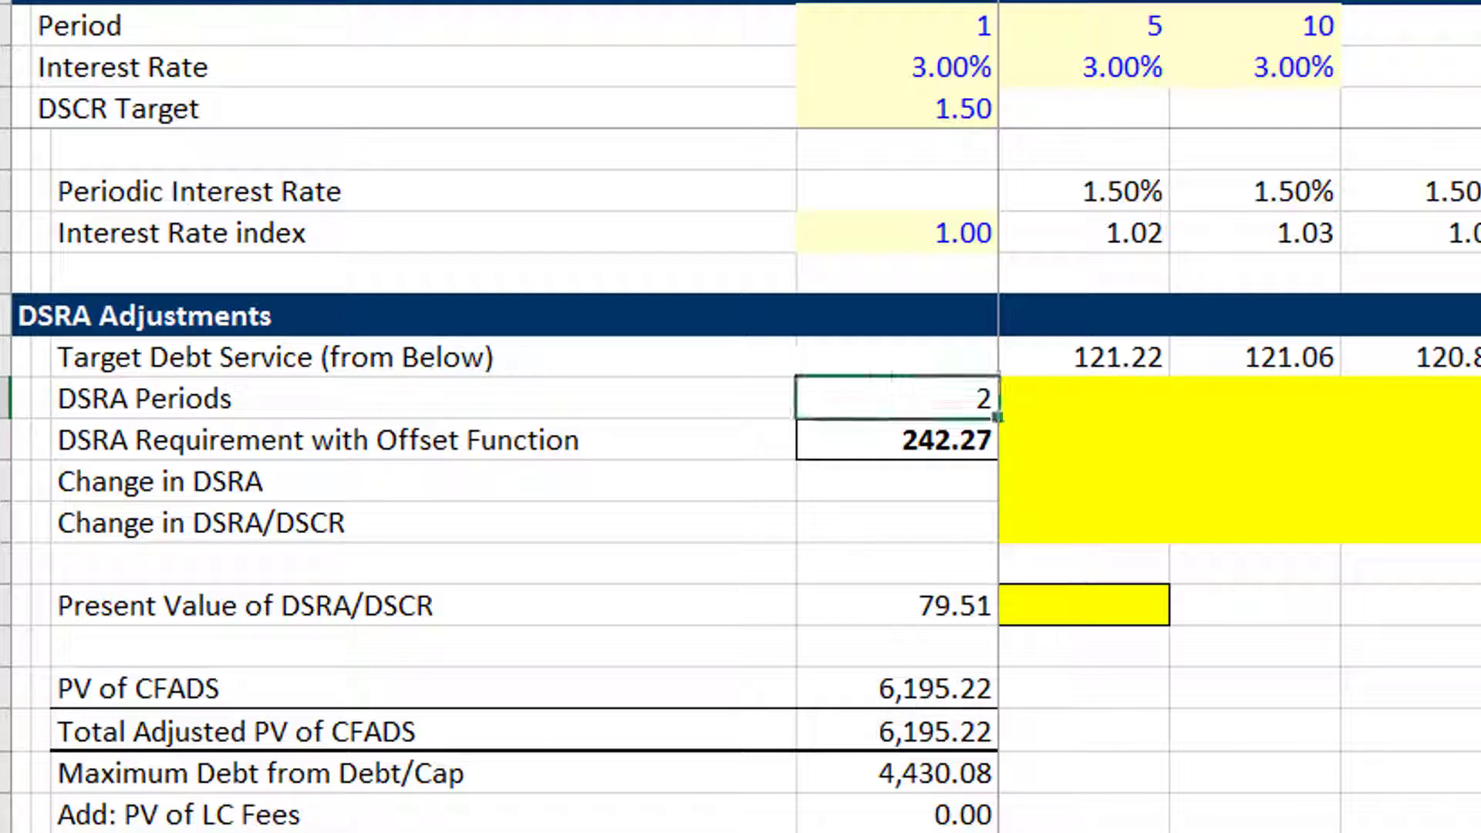
pyautogui.press('Down')
pyautogui.press('Down')
pyautogui.press('Down')
pyautogui.press('Down')
pyautogui.press('Down')
pyautogui.press('Down')
pyautogui.press('Down')
pyautogui.press('Down')
pyautogui.press('Down')
pyautogui.press('Down')
pyautogui.press('Down')
pyautogui.press('Down')
pyautogui.press('Down')
pyautogui.press('Down')
pyautogui.press('Down')
pyautogui.press('Down')
pyautogui.press('Down')
pyautogui.press('Down')
pyautogui.press('Down')
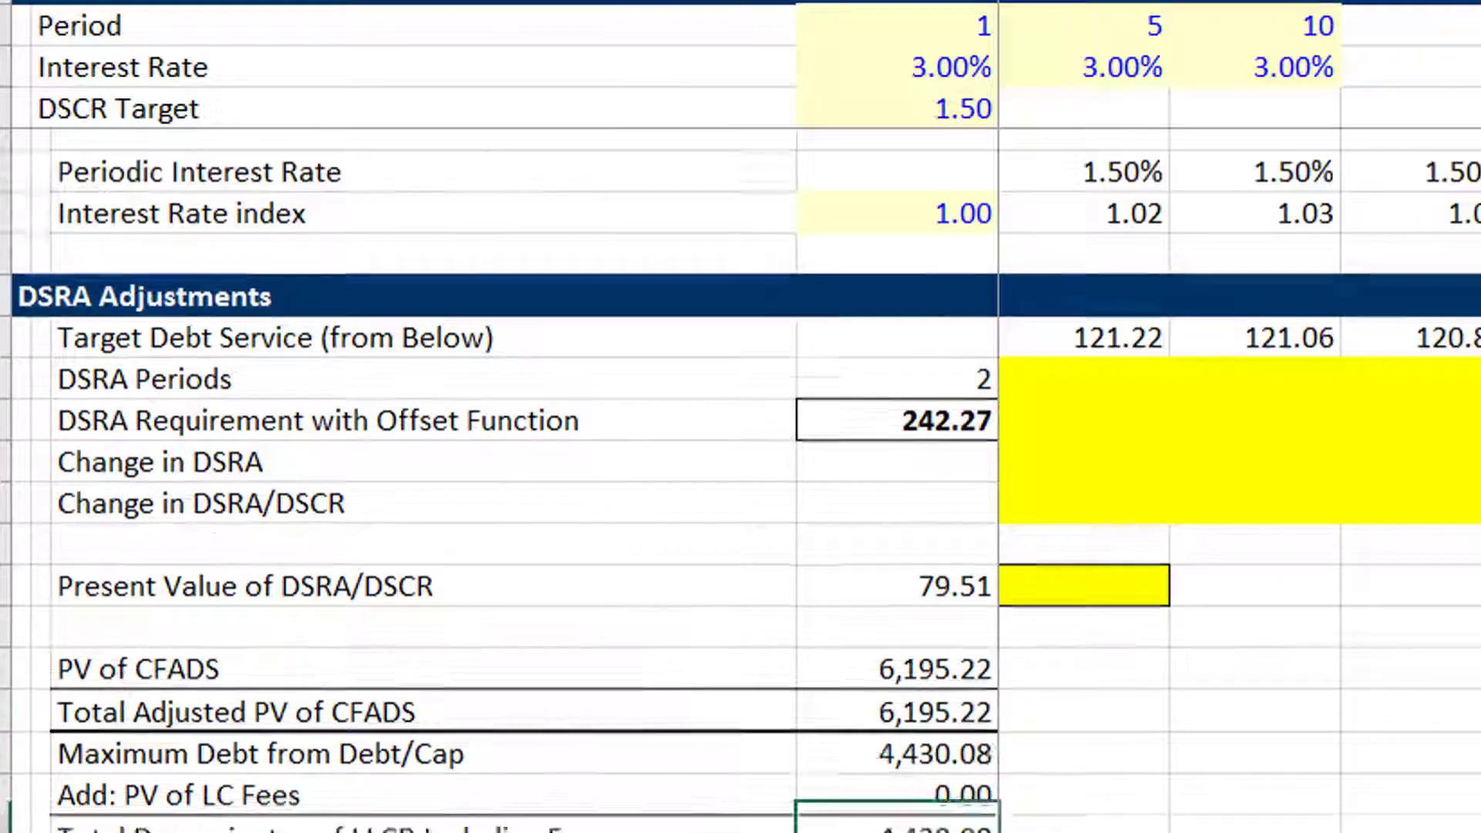
pyautogui.press('Down')
pyautogui.press('Down')
pyautogui.press('Down')
pyautogui.press('Down')
pyautogui.press('Down')
pyautogui.press('Down')
pyautogui.press('Down')
pyautogui.press('Down')
pyautogui.press('Down')
pyautogui.press('Down')
pyautogui.press('Down')
pyautogui.press('Down')
pyautogui.press('Down')
pyautogui.press('Down')
pyautogui.press('Down')
pyautogui.press('Down')
pyautogui.press('Down')
pyautogui.press('Down')
pyautogui.press('Down')
pyautogui.press('Down')
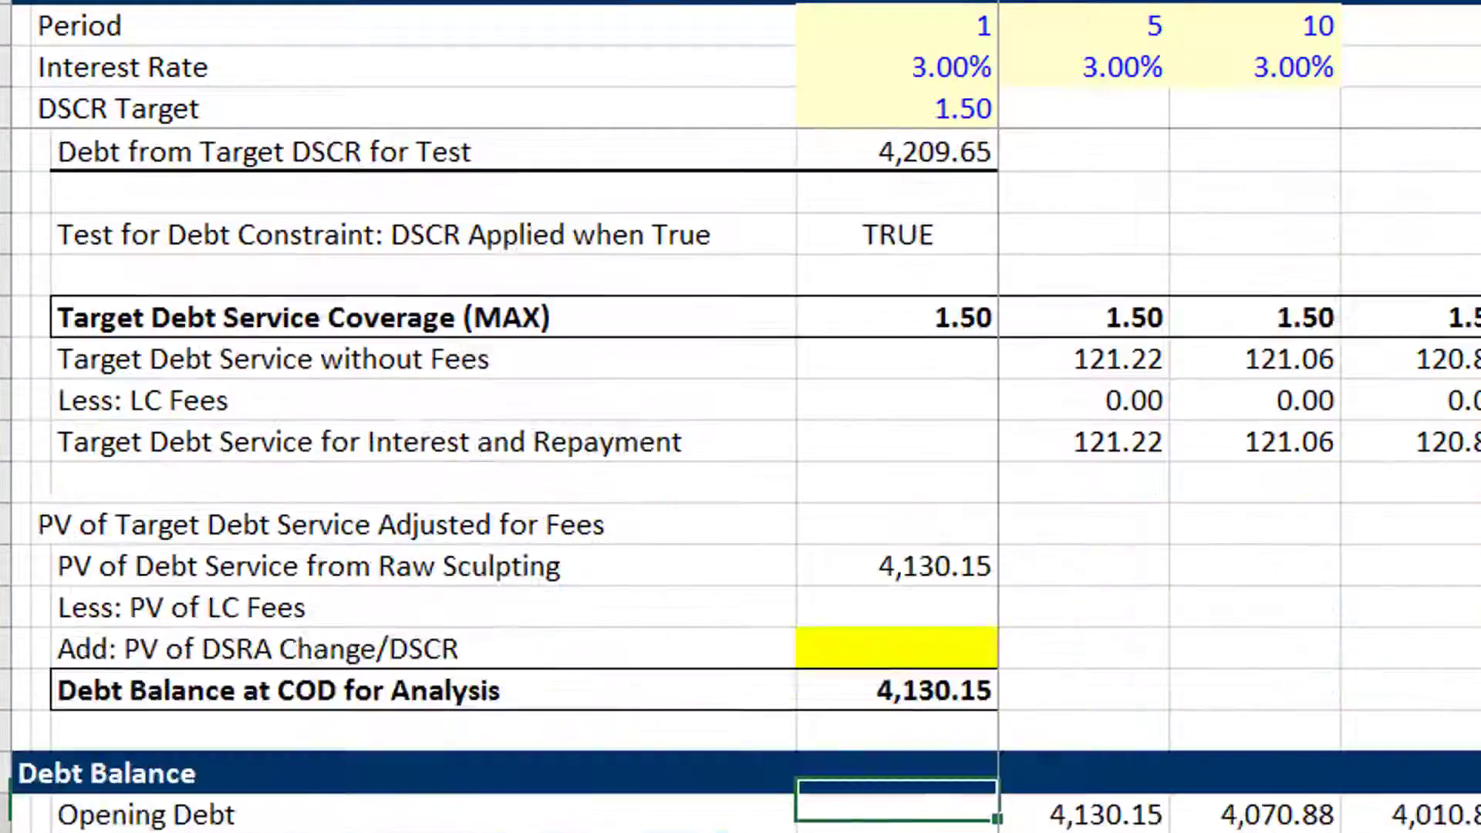
# Examine the Debt Balance and DSRA and LC Balance sections, then return to the PV of Target Debt Service Adjusted for Fees rows
pyautogui.press('Down')
pyautogui.press('Down')
pyautogui.press('Down')
pyautogui.press('Down')
pyautogui.press('Down')
pyautogui.press('Down')
pyautogui.press('Down')
pyautogui.press('Down')
pyautogui.press('Down')
pyautogui.press('Down')
pyautogui.press('Down')
pyautogui.press('Down')
pyautogui.press('Down')
pyautogui.press('Down')
pyautogui.press('Down')
pyautogui.press('Down')
pyautogui.press('Down')
pyautogui.press('Down')
pyautogui.press('Down')
pyautogui.press('Down')
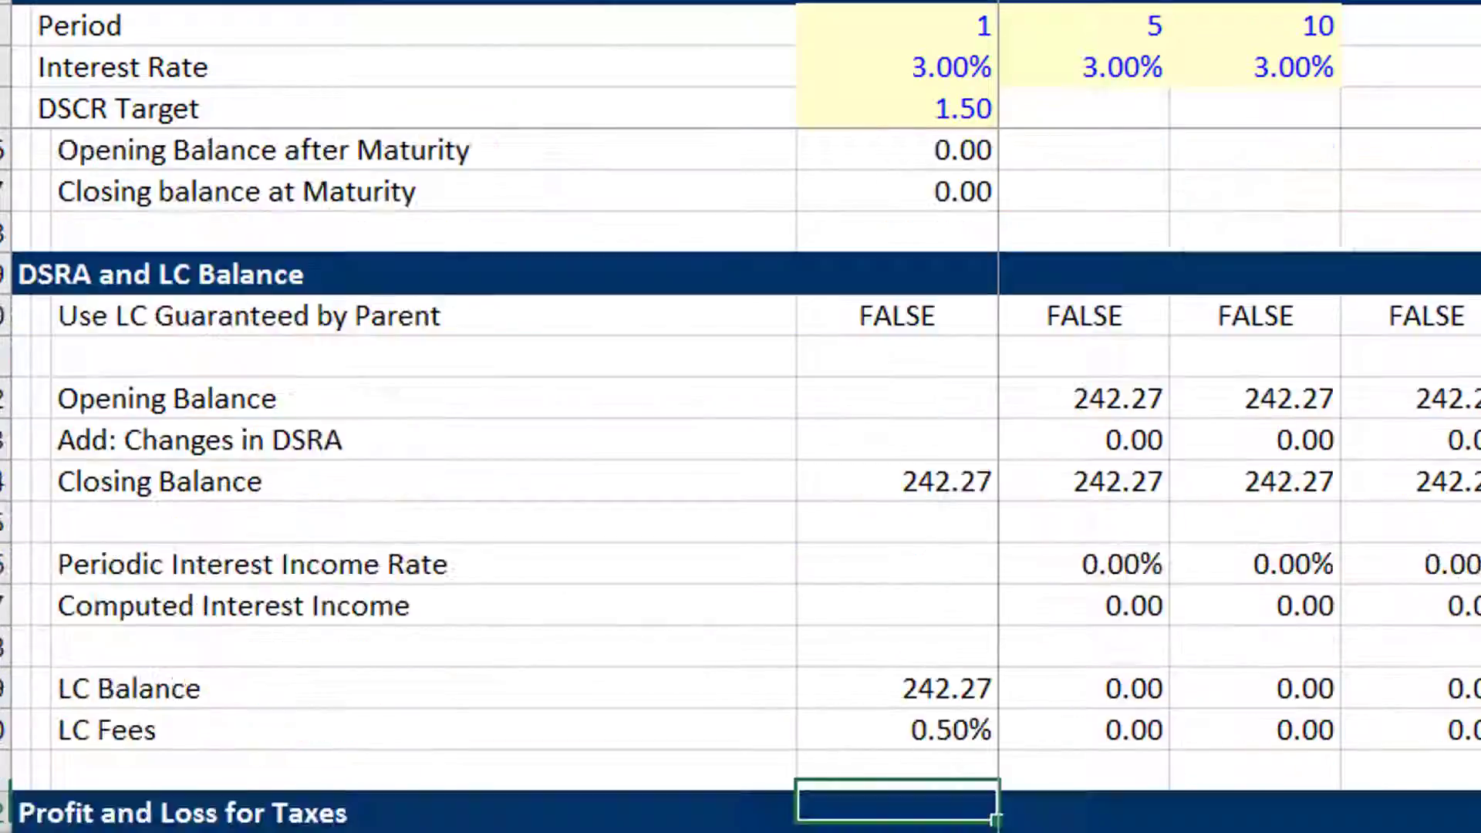
pyautogui.press('Down')
pyautogui.press('Down')
pyautogui.press('Down')
pyautogui.press('Down')
pyautogui.press('Down')
pyautogui.press('Down')
pyautogui.press('Down')
pyautogui.press('Down')
pyautogui.press('Down')
pyautogui.press('Down')
pyautogui.press('Down')
pyautogui.press('Down')
pyautogui.press('Down')
pyautogui.press('Down')
pyautogui.press('Down')
pyautogui.press('Down')
pyautogui.press('Down')
pyautogui.press('Down')
pyautogui.press('Down')
pyautogui.press('Down')
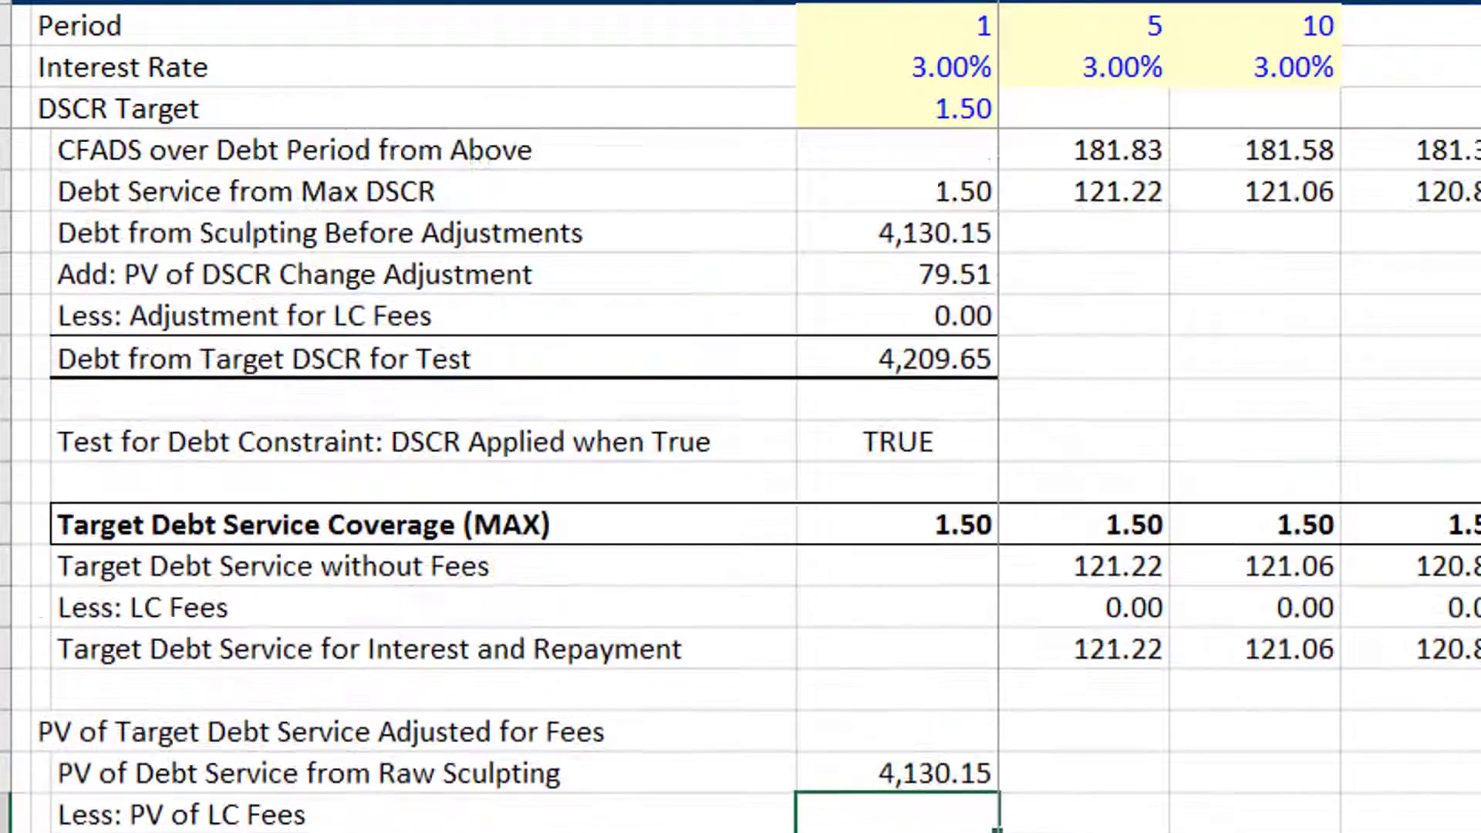
# Trace the model back up from Target Debt Service through the LLCR and Present Value of DSRA/DSCR rows to the LC for DSRA assumption
pyautogui.press('Up')
pyautogui.press('Up')
pyautogui.press('Up')
pyautogui.press('Up')
pyautogui.press('Up')
pyautogui.press('Up')
pyautogui.press('Up')
pyautogui.press('Up')
pyautogui.press('Up')
pyautogui.press('Up')
pyautogui.press('Up')
pyautogui.press('Up')
pyautogui.press('Up')
pyautogui.press('Up')
pyautogui.press('Up')
pyautogui.press('Up')
pyautogui.press('Up')
pyautogui.press('Up')
pyautogui.press('Up')
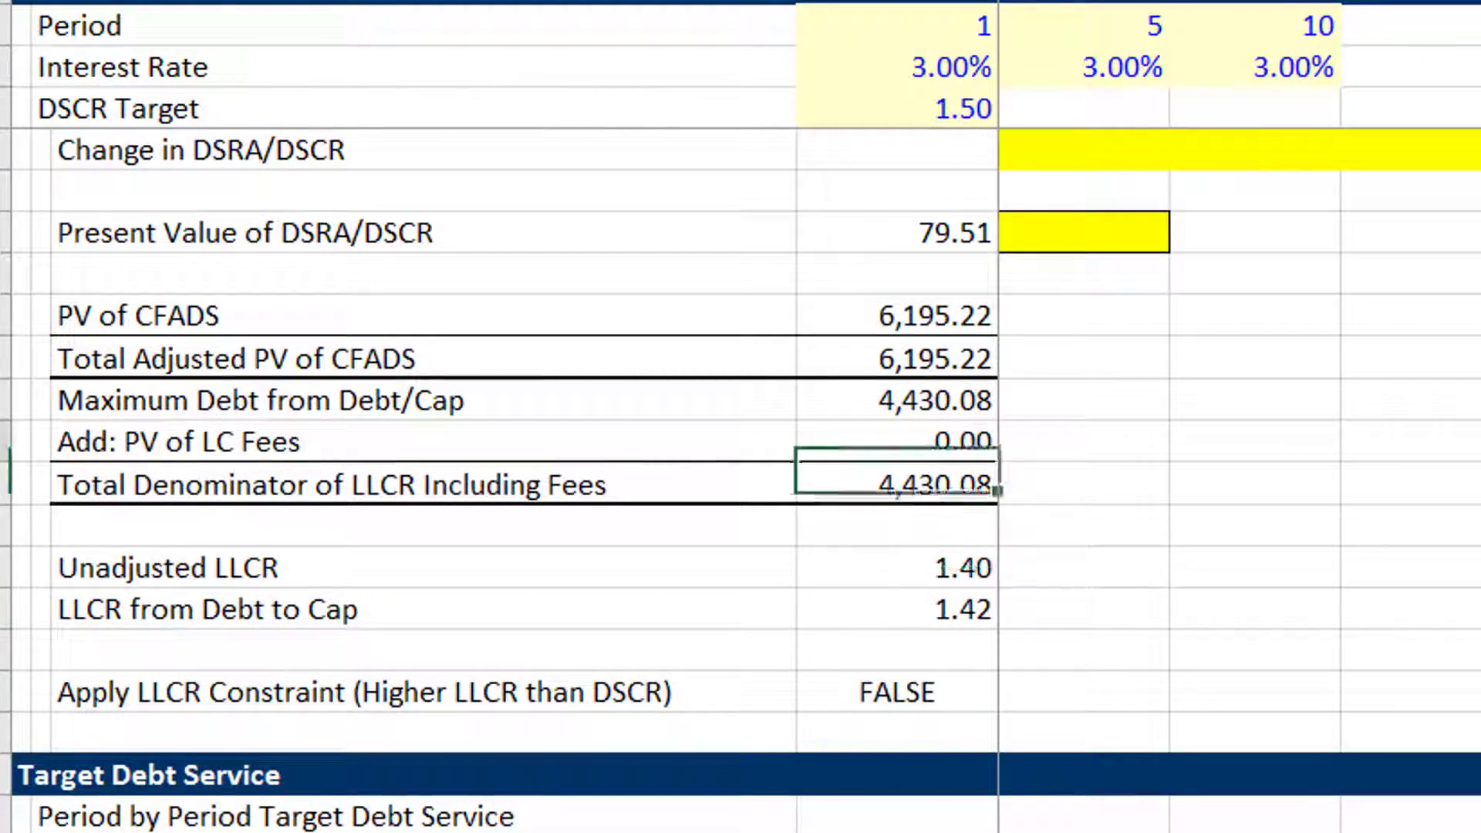
pyautogui.press('Up')
pyautogui.press('Up')
pyautogui.press('Up')
pyautogui.press('Up')
pyautogui.press('Up')
pyautogui.press('Up')
pyautogui.press('Up')
pyautogui.press('Up')
pyautogui.press('Up')
pyautogui.press('Up')
pyautogui.press('Up')
pyautogui.press('Up')
pyautogui.press('Up')
pyautogui.press('Up')
pyautogui.press('Up')
pyautogui.press('Up')
pyautogui.press('Up')
pyautogui.press('Up')
pyautogui.press('Up')
pyautogui.press('Up')
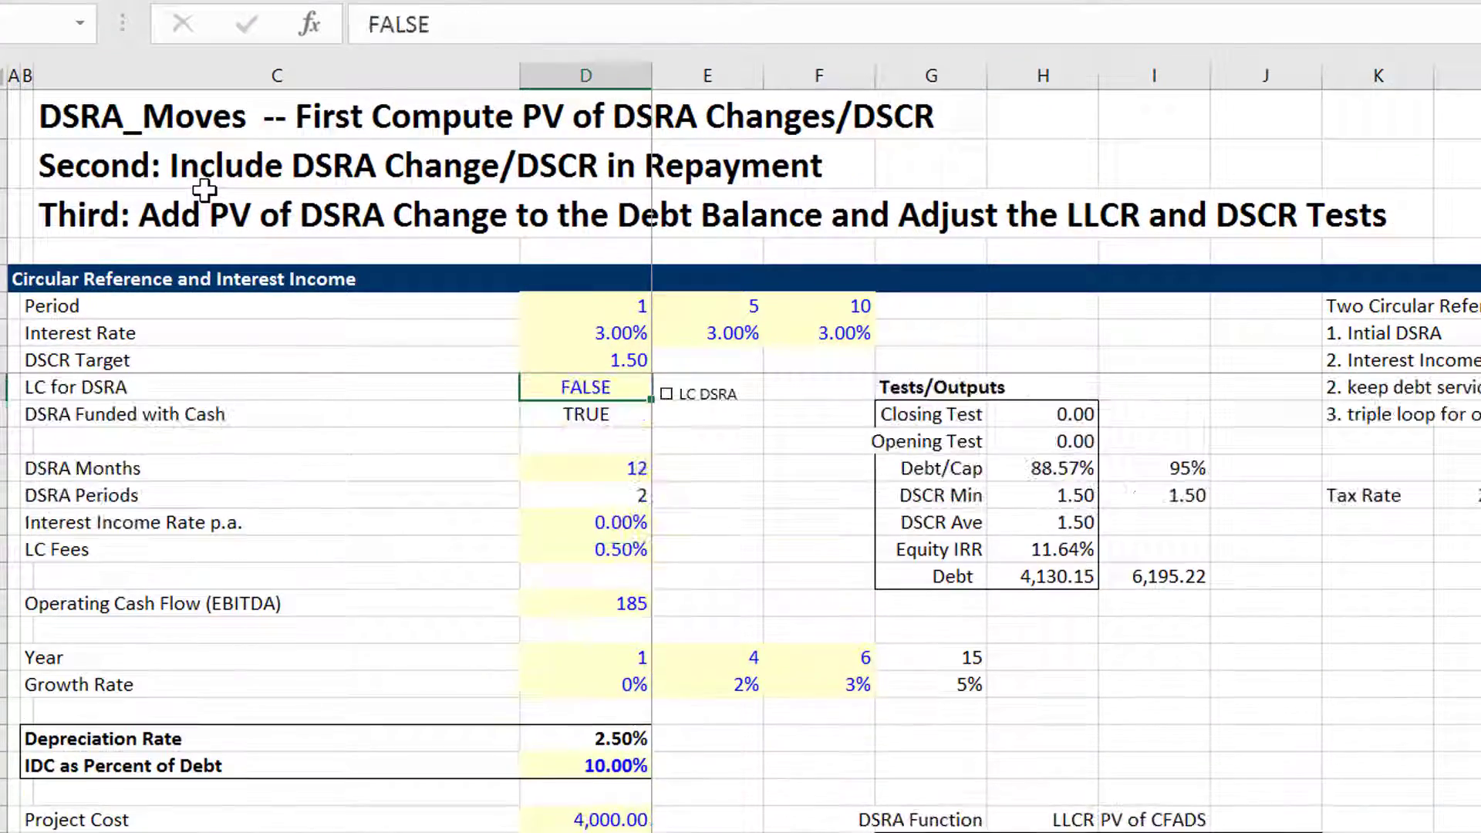
# Examine the assumptions from DSRA Funded with Cash down through the project cost build-up to Maximum Debt w/o LC Fees
pyautogui.press('Down')
pyautogui.press('Down')
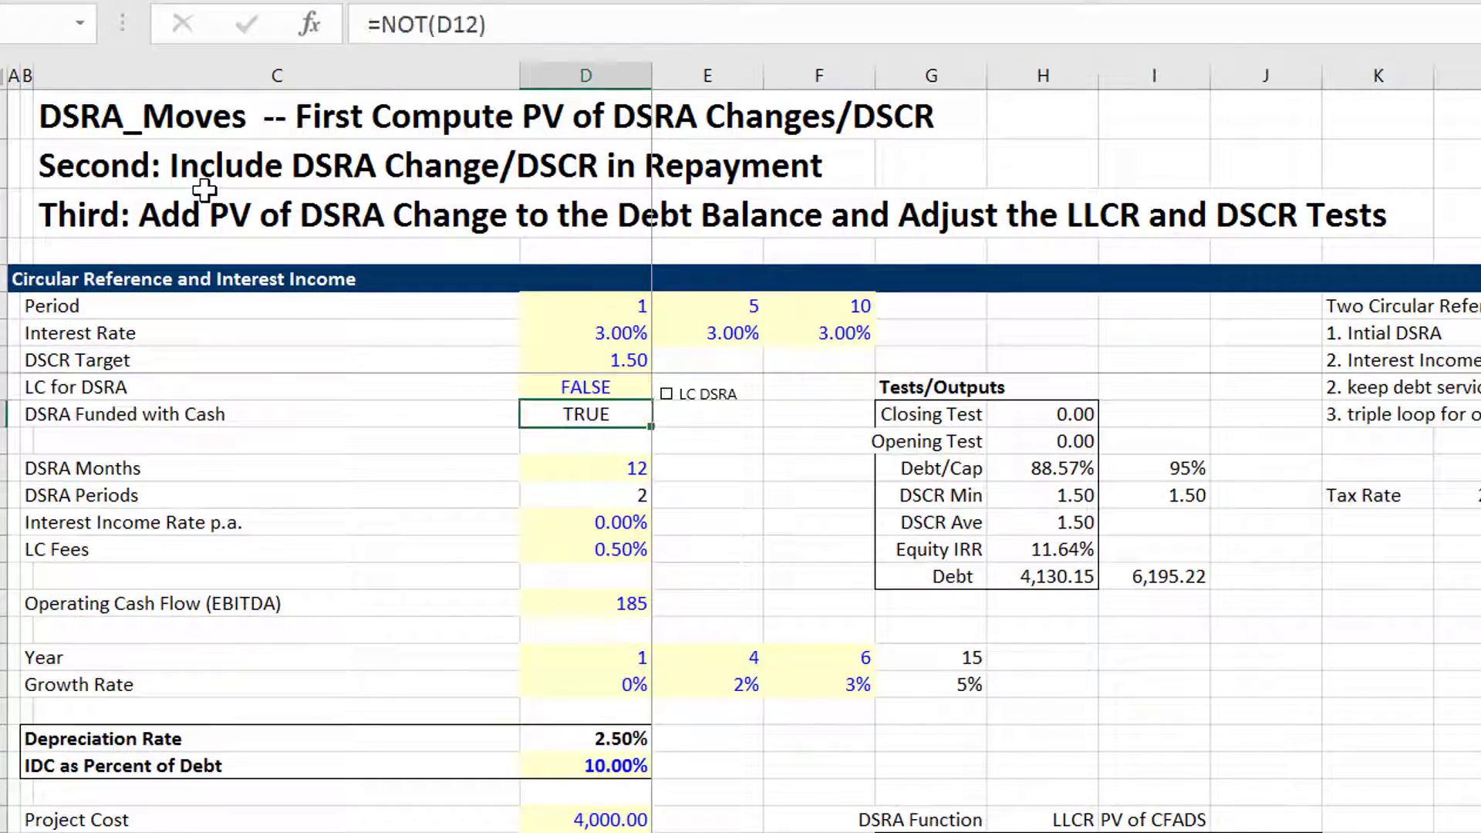
pyautogui.press('Down')
pyautogui.press('Down')
pyautogui.press('Down')
pyautogui.press('Down')
pyautogui.press('Down')
pyautogui.press('Down')
pyautogui.press('Down')
pyautogui.press('Down')
pyautogui.press('Down')
pyautogui.press('Down')
pyautogui.press('Down')
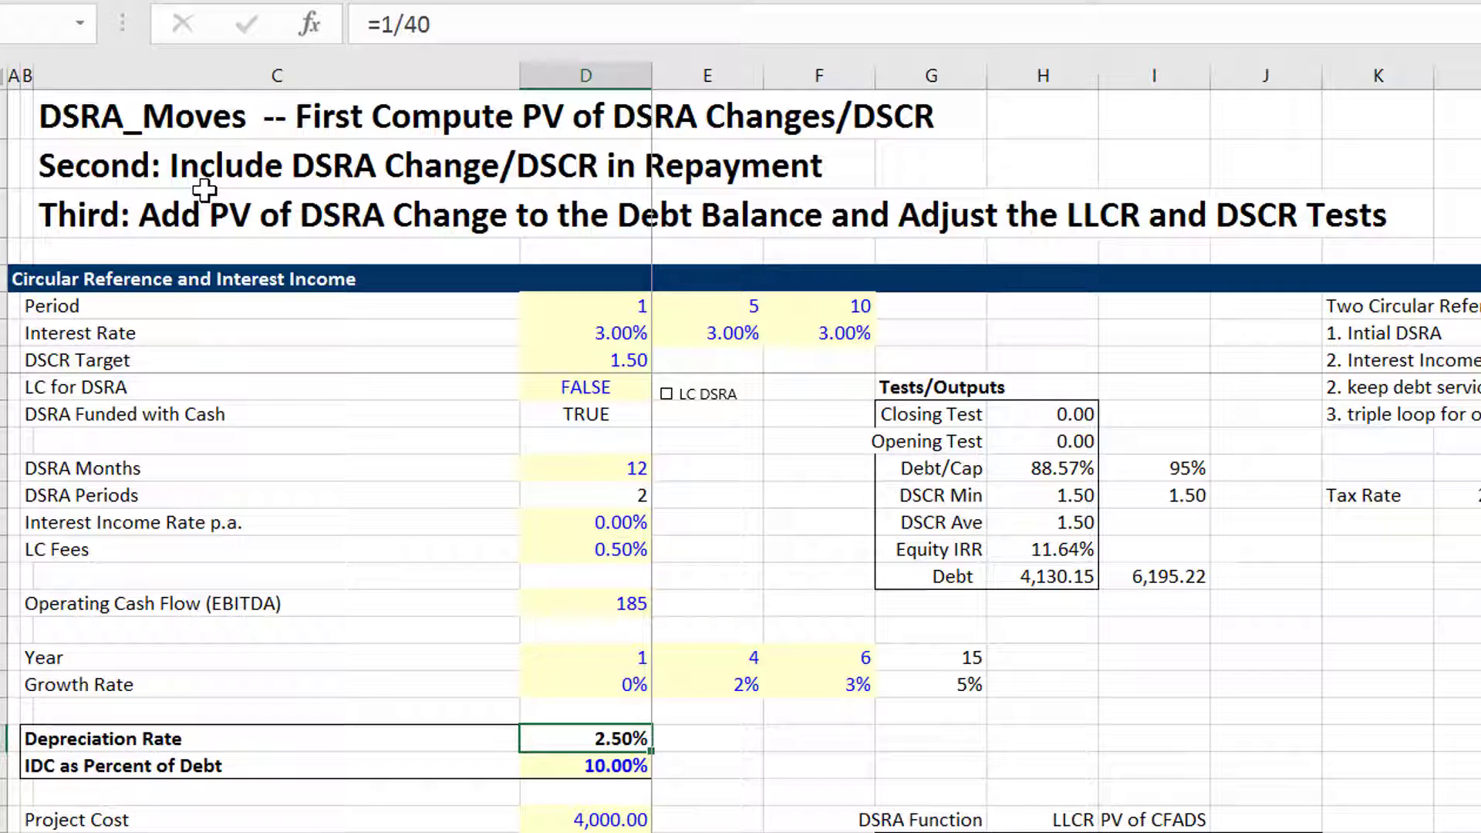
pyautogui.press('Down')
pyautogui.press('Down')
pyautogui.press('Down')
pyautogui.press('Down')
pyautogui.press('Down')
pyautogui.press('Down')
pyautogui.press('Down')
pyautogui.press('Down')
pyautogui.press('Down')
pyautogui.press('Down')
pyautogui.press('Down')
pyautogui.press('Down')
pyautogui.press('Down')
pyautogui.press('Down')
pyautogui.press('Down')
pyautogui.press('Down')
pyautogui.press('Down')
pyautogui.press('Down')
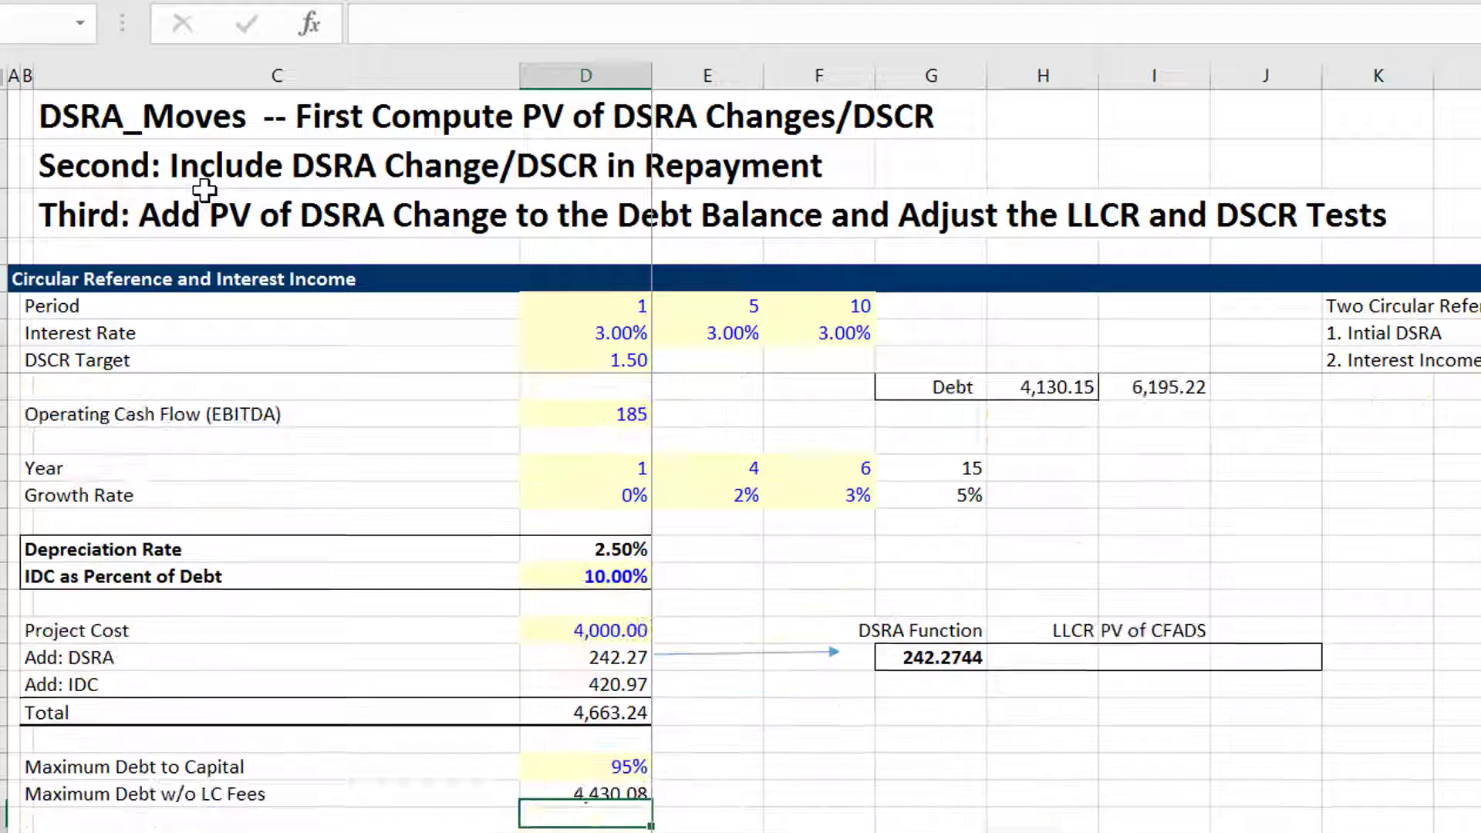
# Examine the Cash Flow with Interest Income section and the DSRA Adjustments rows, ending on the source formula for DSRA Periods
pyautogui.press('Down')
pyautogui.press('Down')
pyautogui.press('Down')
pyautogui.press('Down')
pyautogui.press('Down')
pyautogui.press('Down')
pyautogui.press('Down')
pyautogui.press('Down')
pyautogui.press('Down')
pyautogui.press('Down')
pyautogui.press('Down')
pyautogui.press('Down')
pyautogui.press('Down')
pyautogui.press('Down')
pyautogui.press('Down')
pyautogui.press('Down')
pyautogui.press('Down')
pyautogui.press('Down')
pyautogui.press('Down')
pyautogui.press('Down')
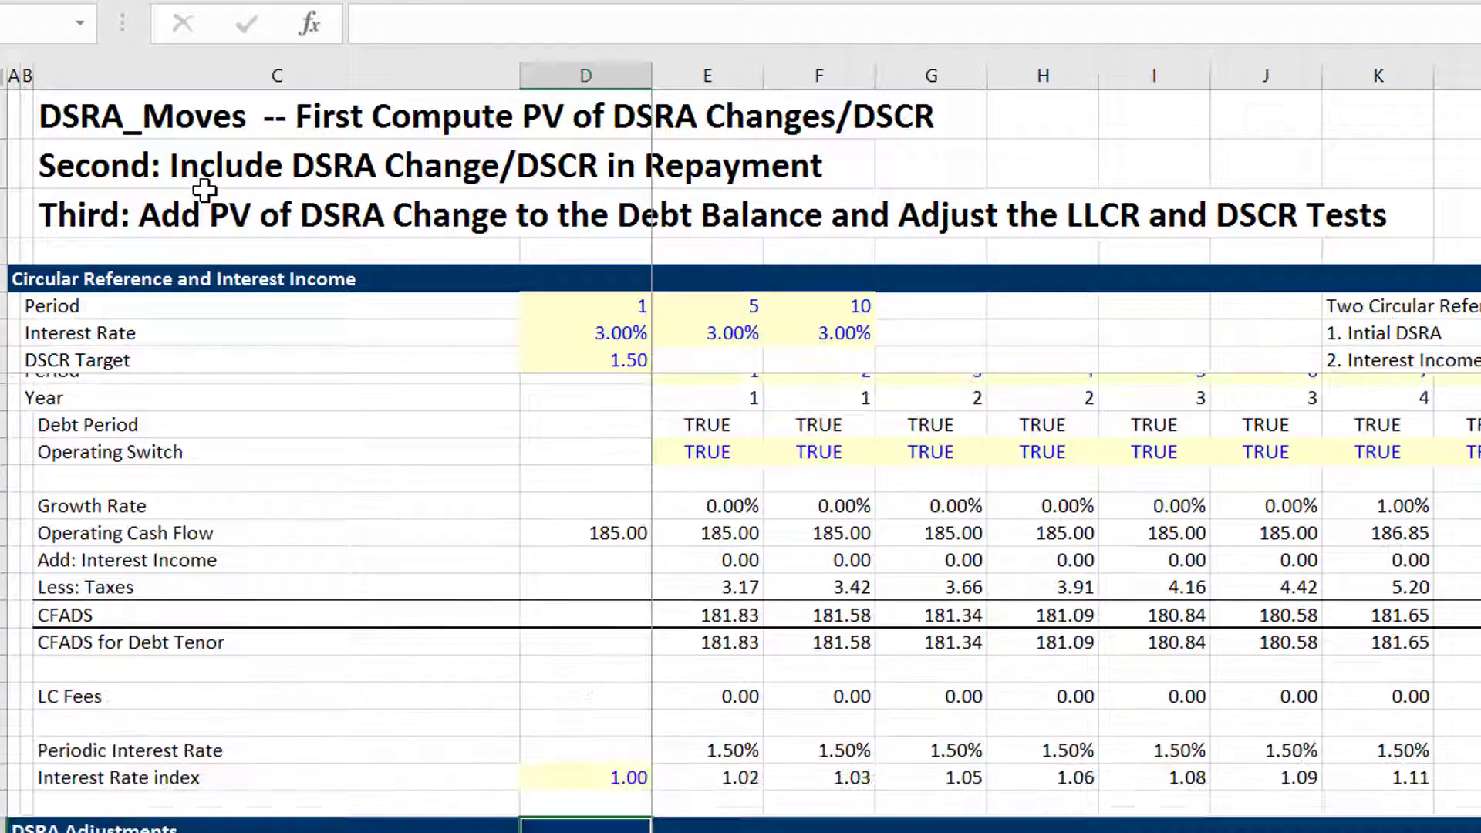
pyautogui.press('Down')
pyautogui.press('Up')
pyautogui.press('Up')
pyautogui.press('Up')
pyautogui.press('Up')
pyautogui.press('Up')
pyautogui.press('Up')
pyautogui.press('Up')
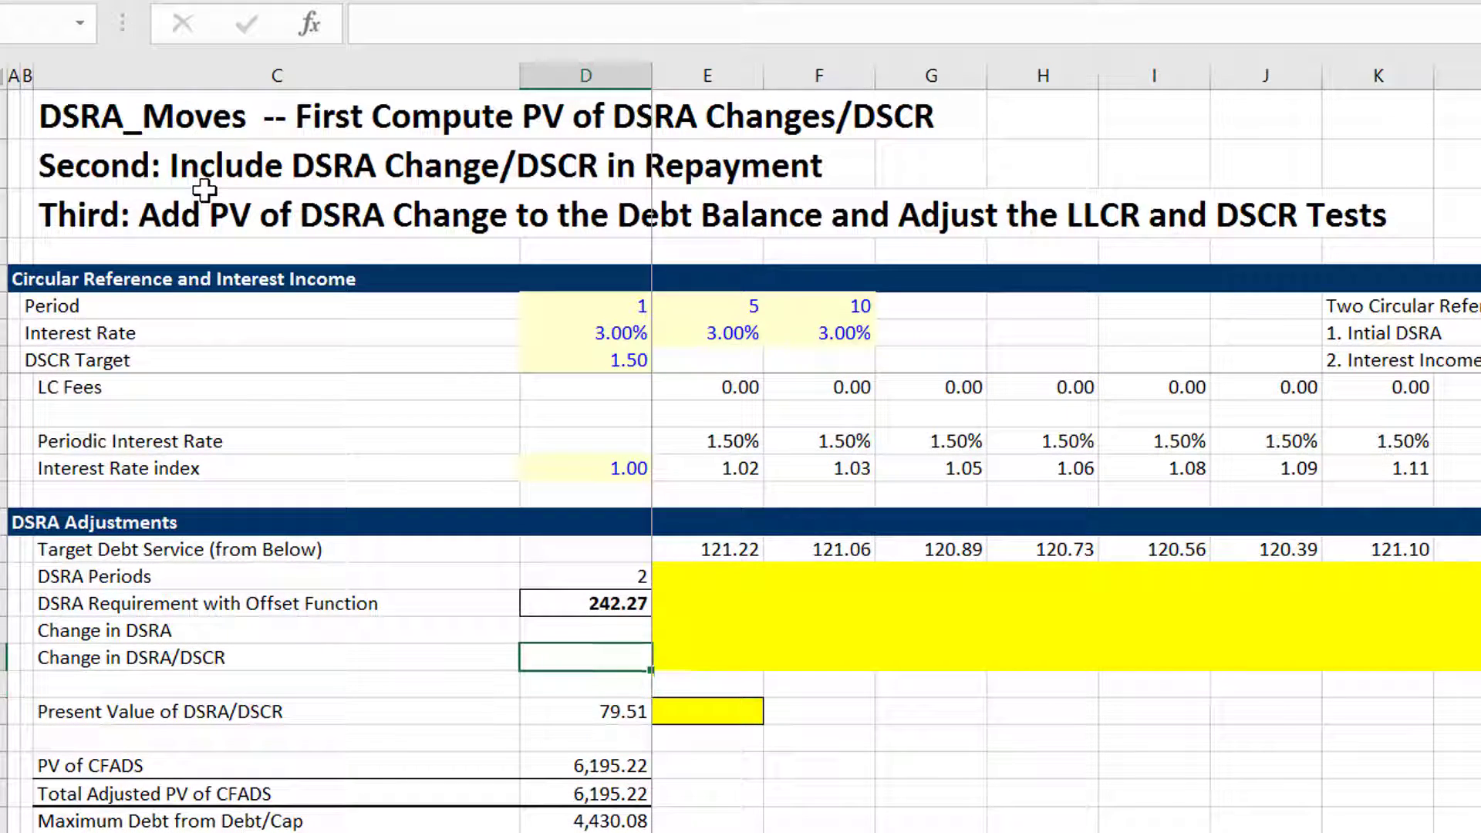
pyautogui.press('Right')
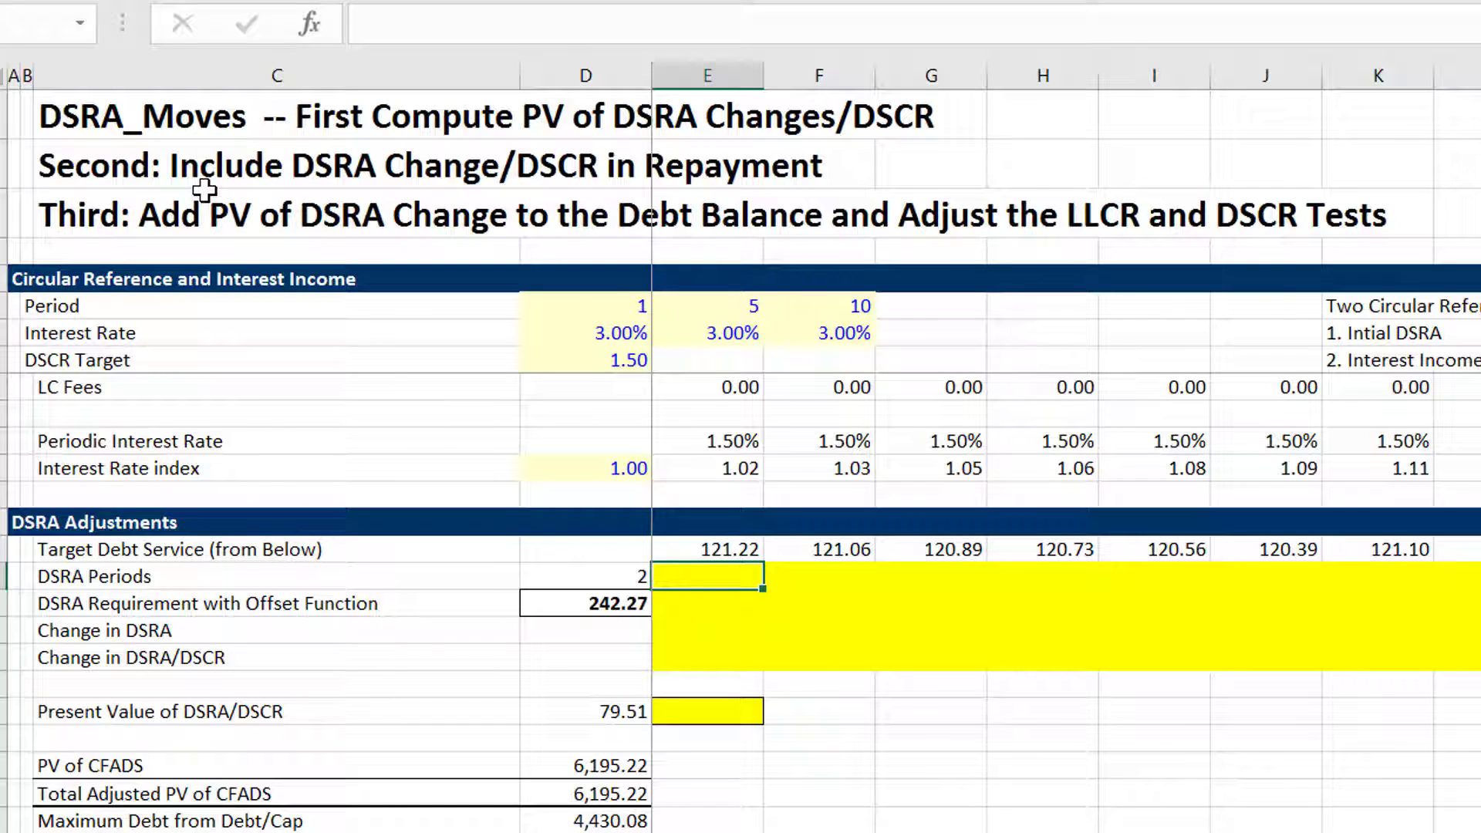
pyautogui.press('Left')
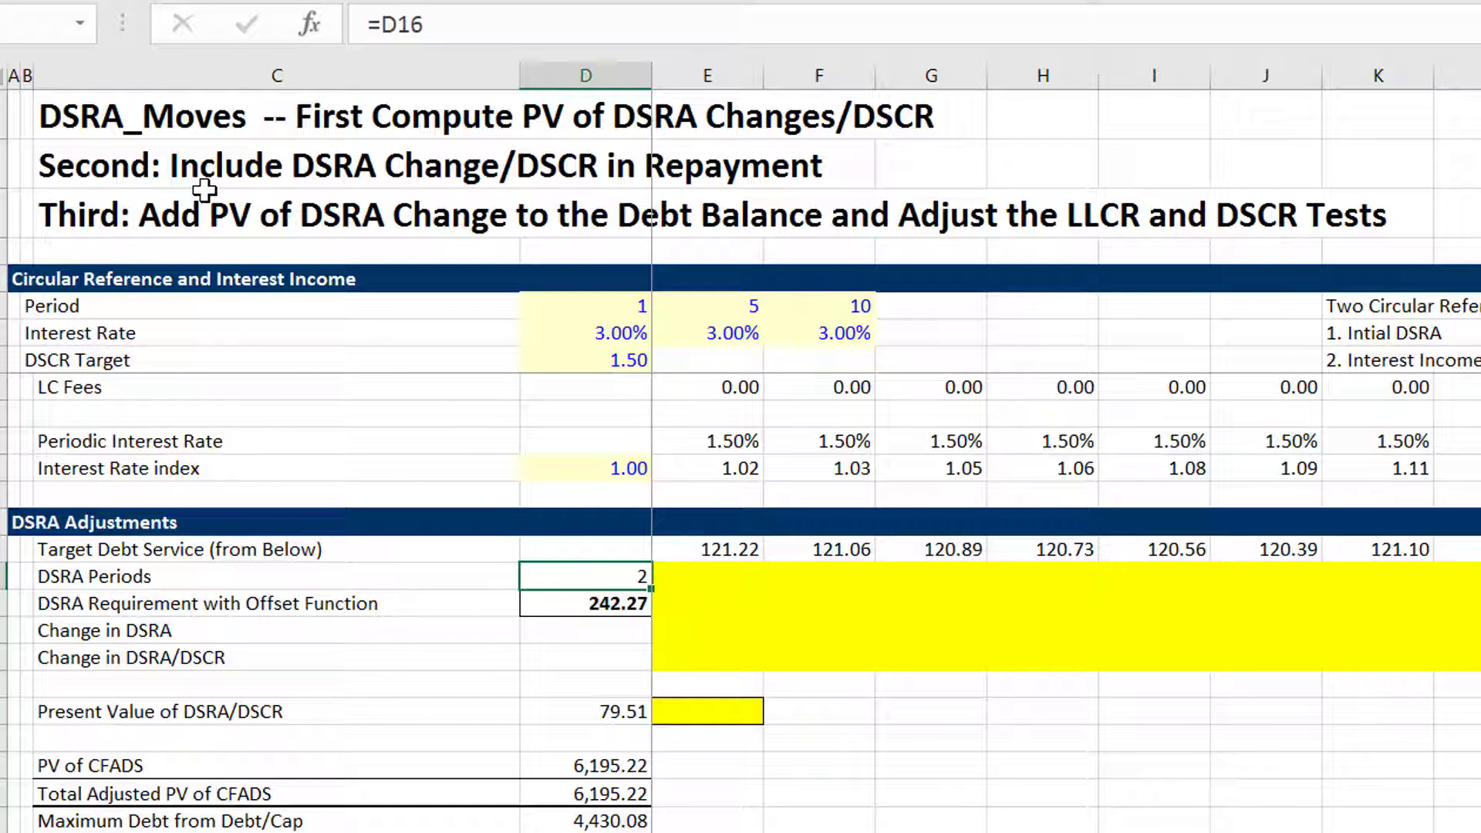
# Test the model with DSRA Months set to 6, and restore the assumption to 12
pyautogui.press('pageup')
pyautogui.press('pageup')
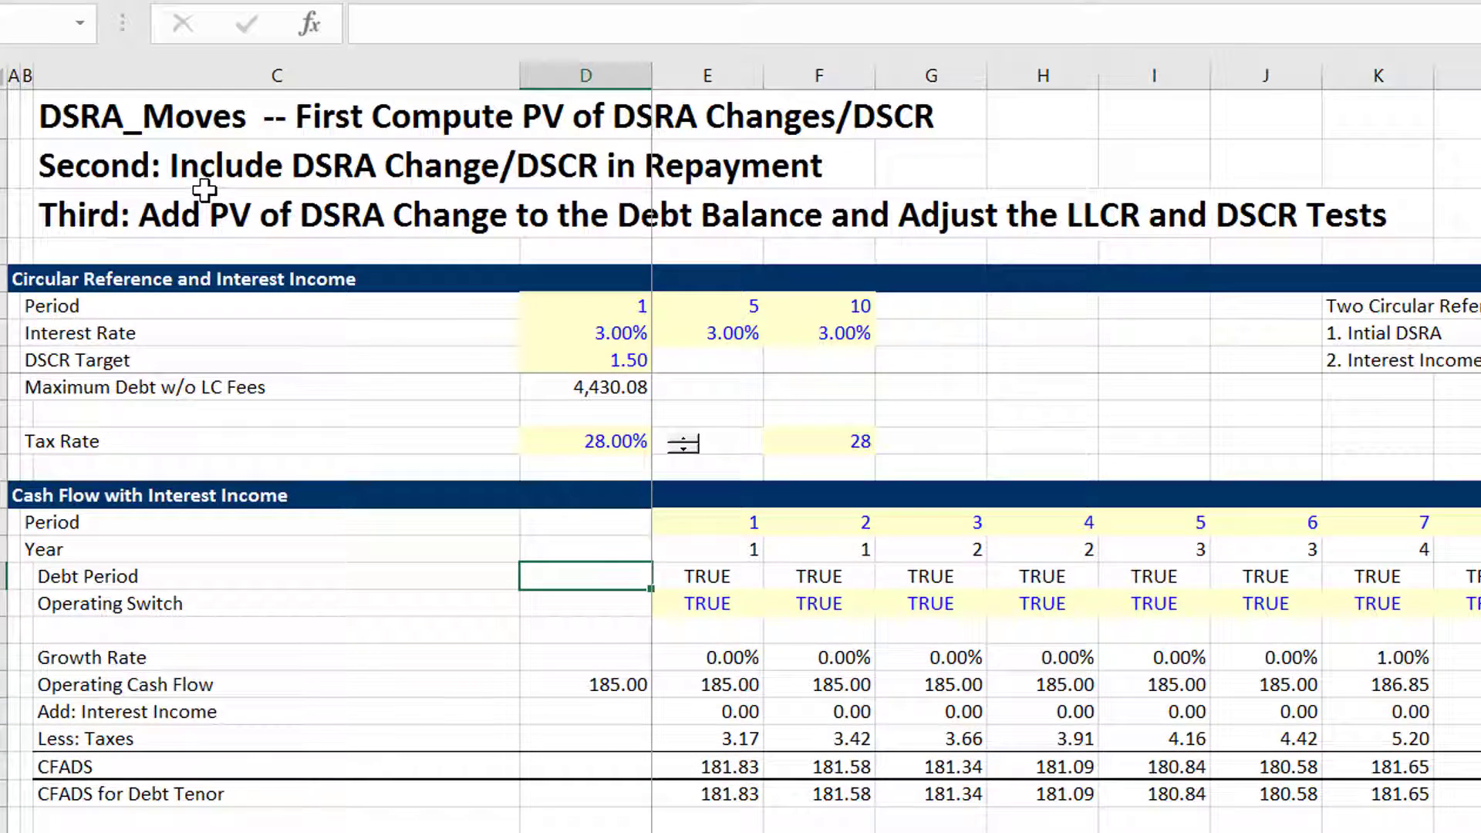
pyautogui.press('Up')
pyautogui.press('Up')
pyautogui.press('Up')
pyautogui.press('Up')
pyautogui.press('Up')
pyautogui.press('Up')
pyautogui.press('Up')
pyautogui.press('Up')
pyautogui.press('Up')
pyautogui.press('Up')
pyautogui.press('Up')
pyautogui.press('Up')
pyautogui.press('Up')
pyautogui.press('Up')
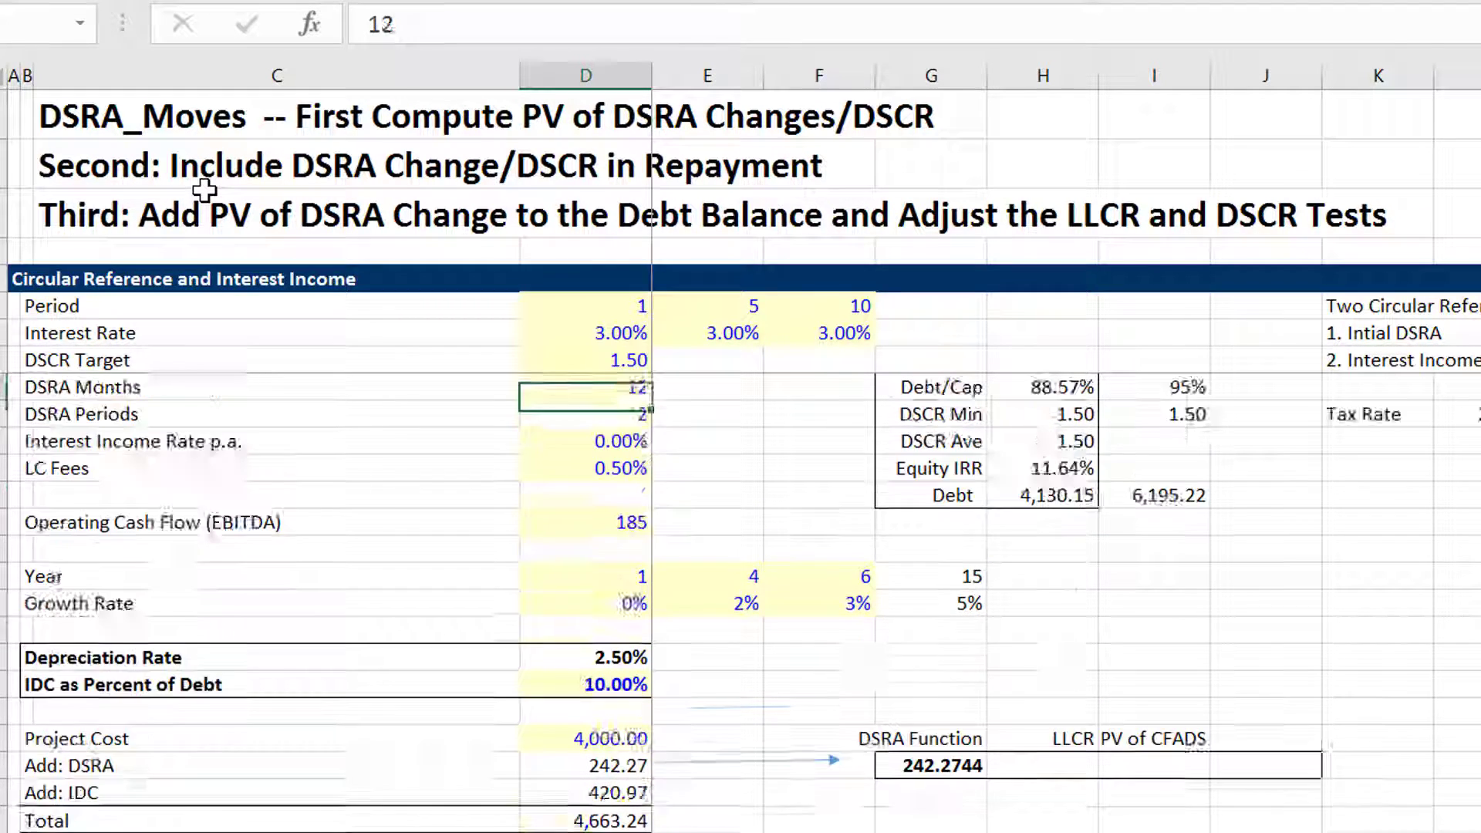
pyautogui.press('Down')
pyautogui.press('Down')
pyautogui.press('Down')
pyautogui.press('Down')
pyautogui.press('Down')
pyautogui.press('Down')
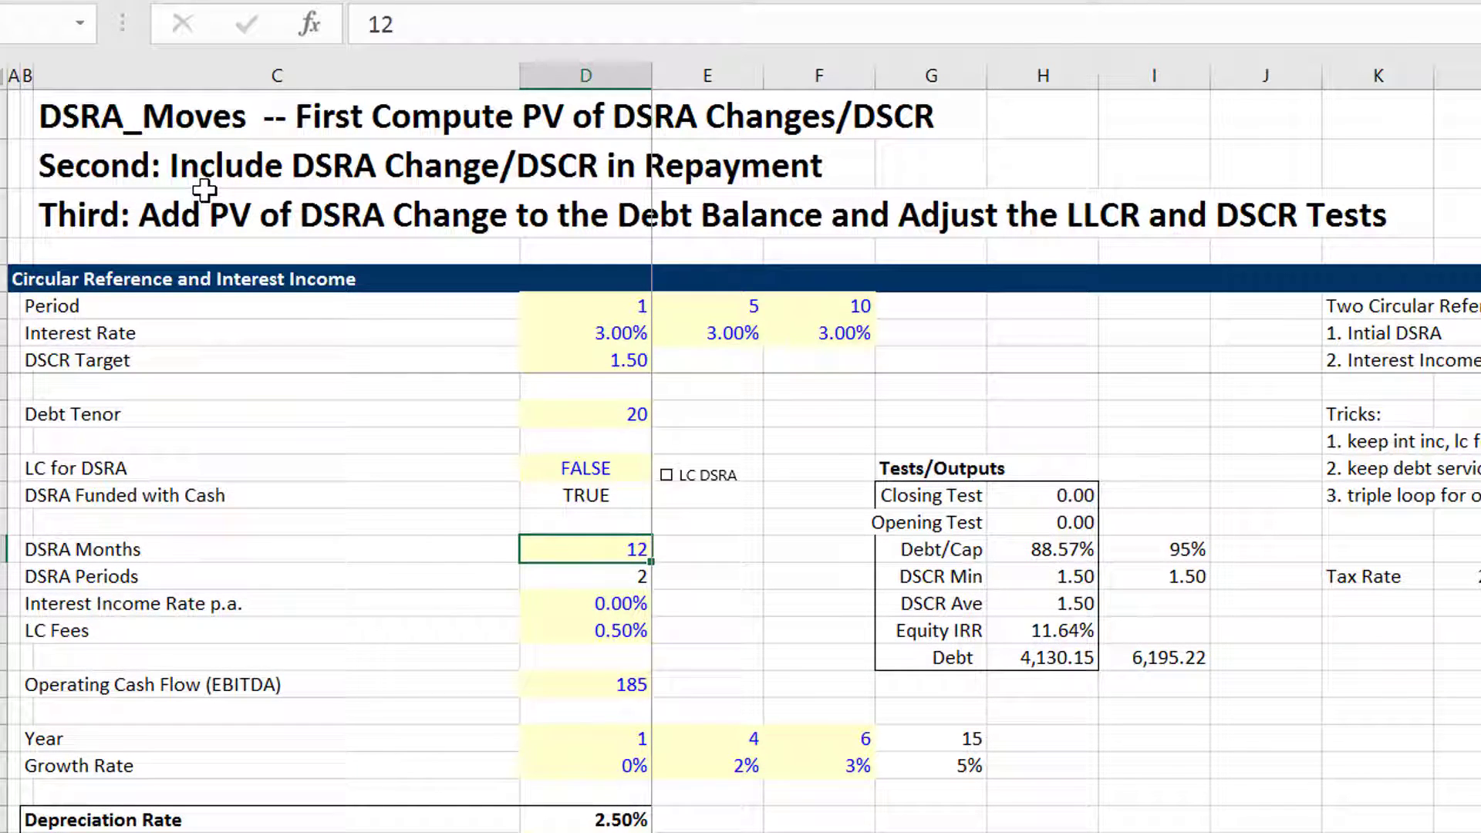
pyautogui.write('6')
pyautogui.press('Return')
pyautogui.press('Up')
pyautogui.write('12')
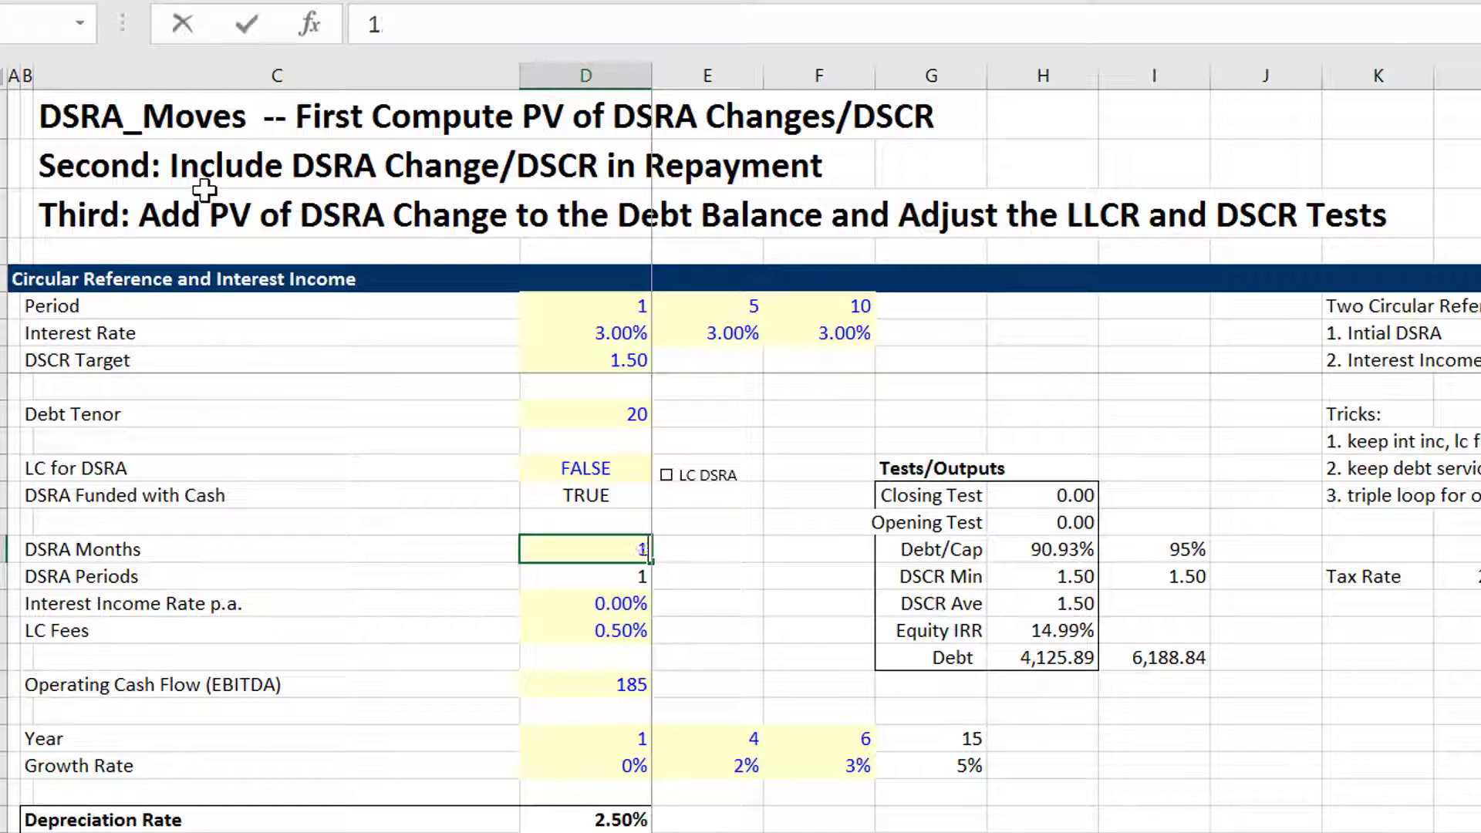
pyautogui.press('Return')
# In the DSRA Periods row, enter =$D$58 for the first period and fill it across all periods
pyautogui.press('Down')
pyautogui.press('Down')
pyautogui.press('Down')
pyautogui.press('Down')
pyautogui.press('Down')
pyautogui.press('Down')
pyautogui.press('Down')
pyautogui.press('Down')
pyautogui.press('Down')
pyautogui.press('Down')
pyautogui.press('Down')
pyautogui.press('Down')
pyautogui.press('Down')
pyautogui.press('Down')
pyautogui.press('Down')
pyautogui.press('Down')
pyautogui.press('Down')
pyautogui.press('Down')
pyautogui.press('Down')
pyautogui.press('Down')
pyautogui.press('Down')
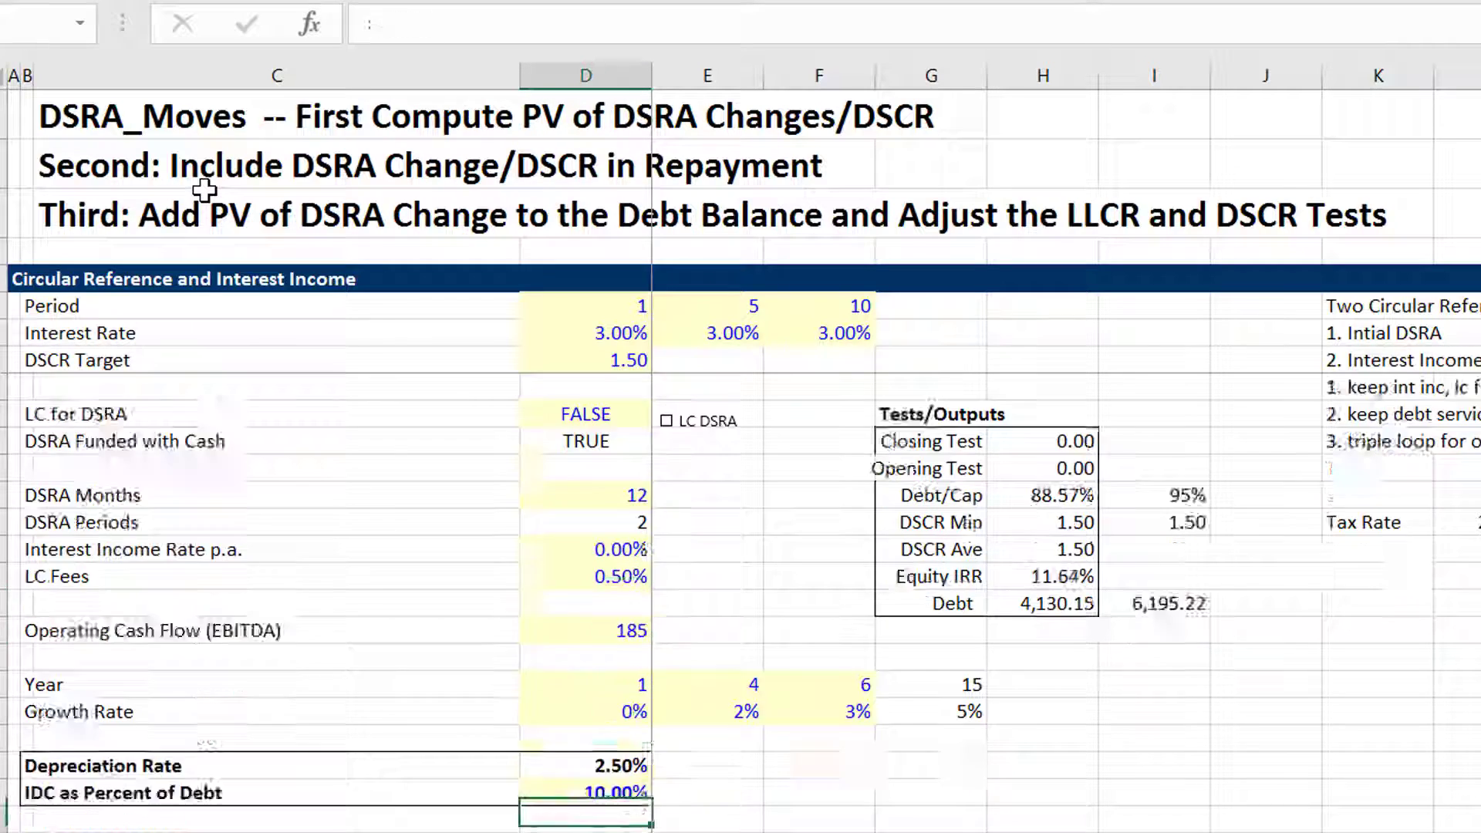
pyautogui.press('Down')
pyautogui.press('Down')
pyautogui.press('Down')
pyautogui.press('Down')
pyautogui.press('Down')
pyautogui.press('Down')
pyautogui.press('Down')
pyautogui.press('Down')
pyautogui.press('Down')
pyautogui.press('Down')
pyautogui.press('Down')
pyautogui.press('Down')
pyautogui.press('Down')
pyautogui.press('Down')
pyautogui.press('Down')
pyautogui.press('Down')
pyautogui.press('Down')
pyautogui.press('Down')
pyautogui.press('Down')
pyautogui.press('Down')
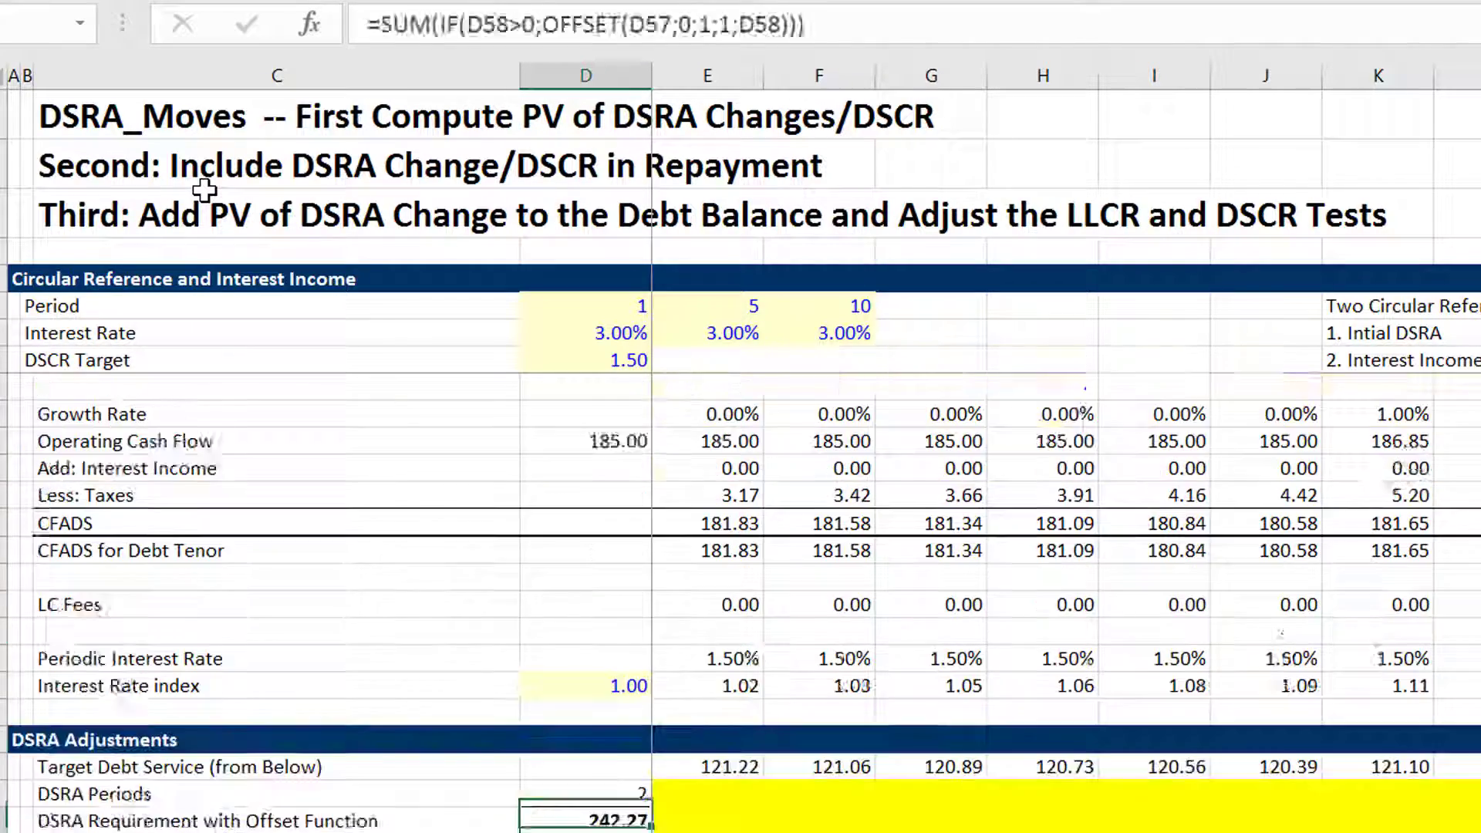
pyautogui.press('Up')
pyautogui.press('Up')
pyautogui.press('Up')
pyautogui.press('Up')
pyautogui.press('Up')
pyautogui.press('Up')
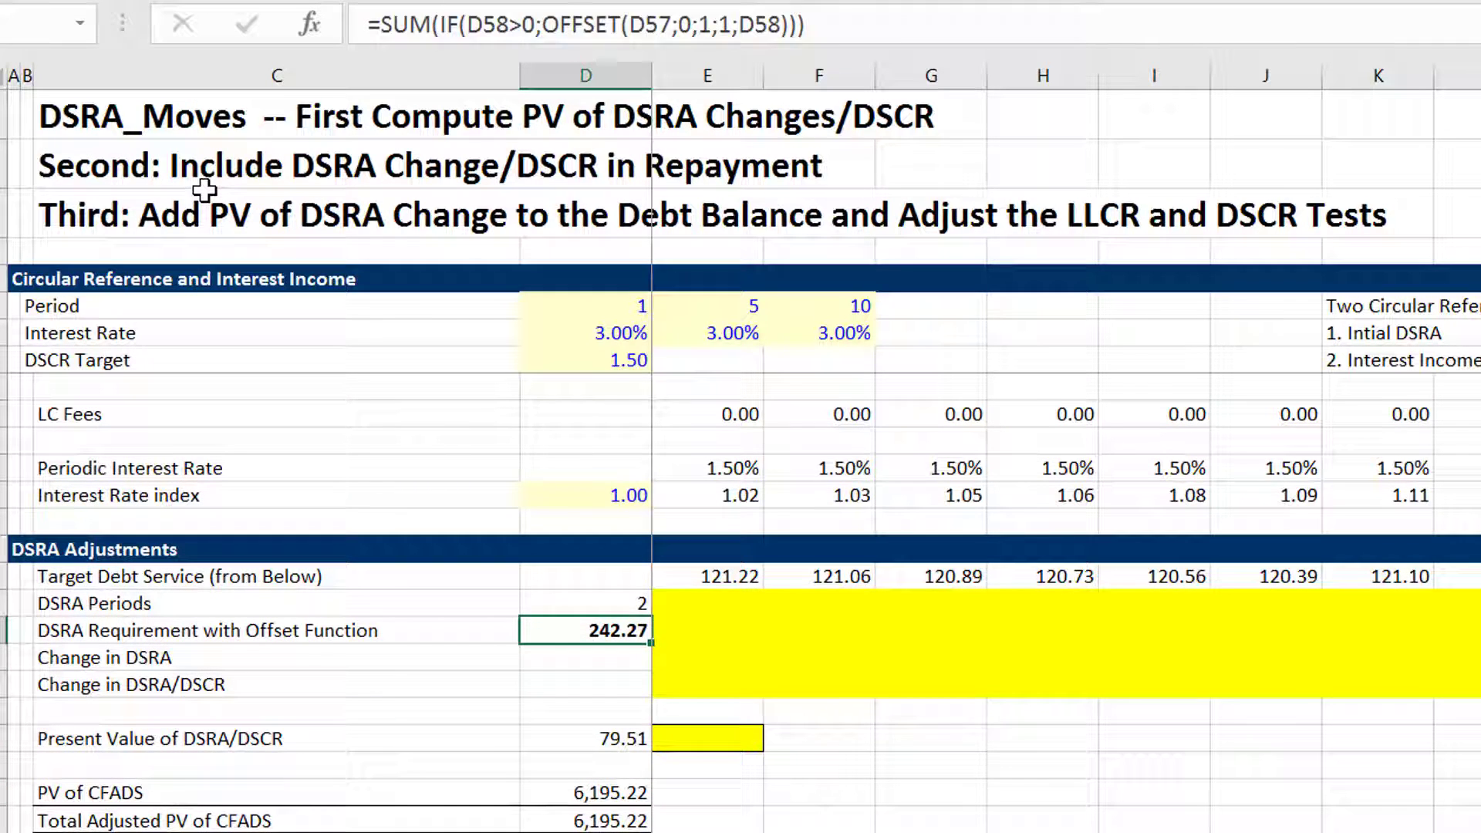
pyautogui.press('Right')
pyautogui.write('=')
pyautogui.press('Left')
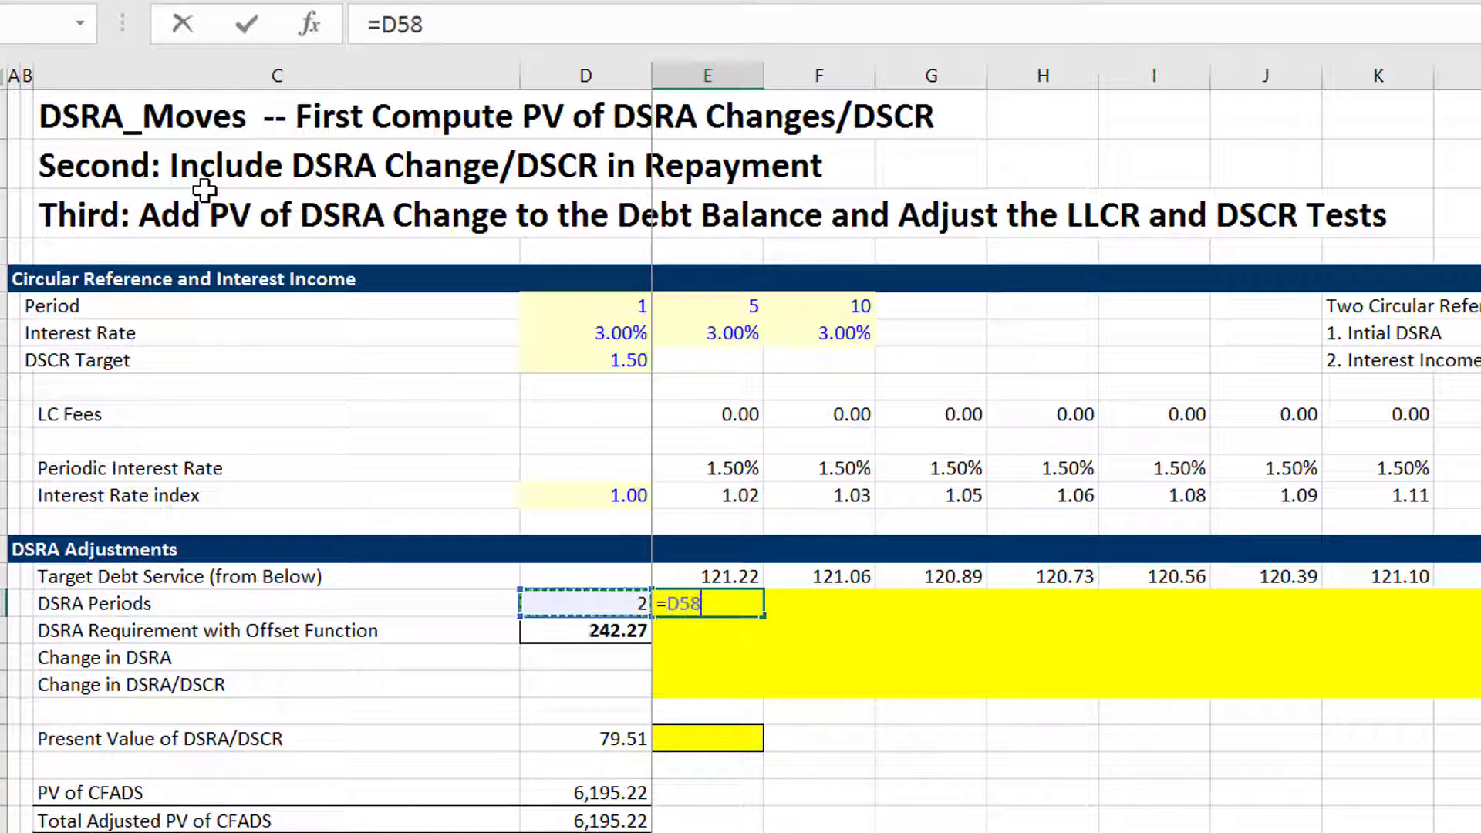
pyautogui.press('F4')
pyautogui.hotkey('ctrl', 'Return')
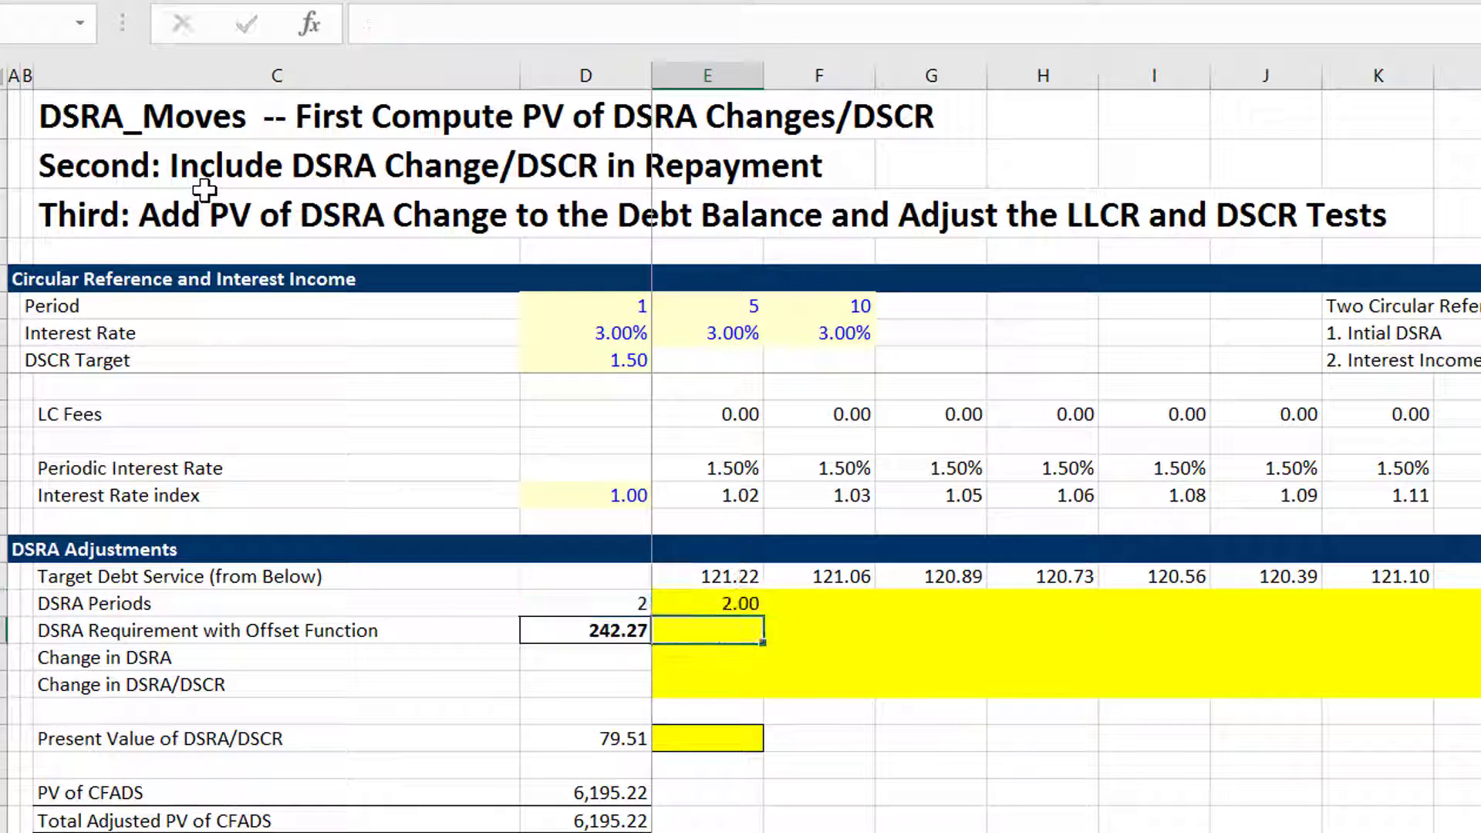
pyautogui.hotkey('ctrl', 'shift', 'Right')
pyautogui.hotkey('ctrl', 'r')
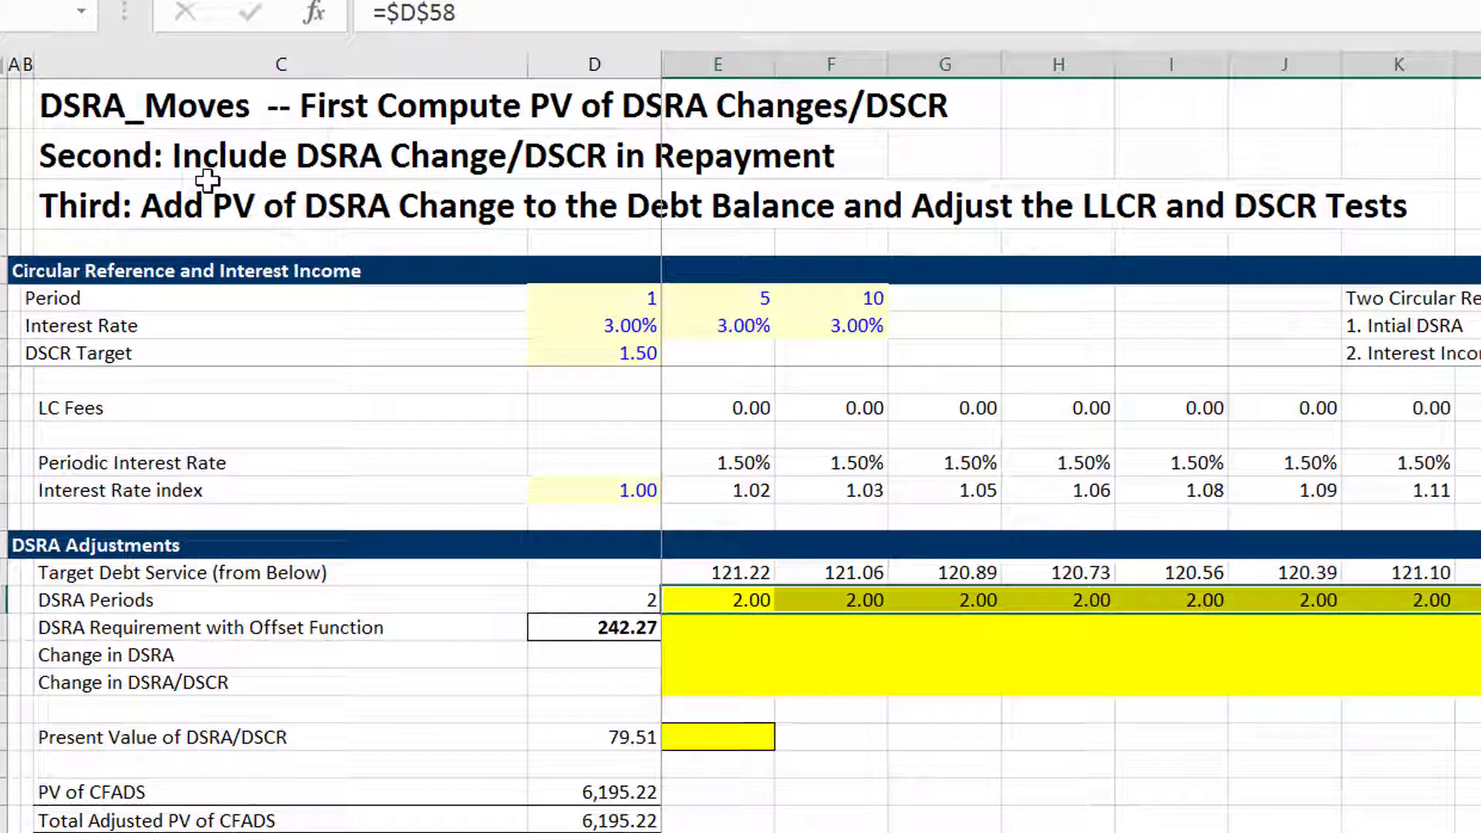
# Try to enter =OFFSET(E57,0,1,1, as the first-period DSRA Requirement with Offset Function, and discard the entry
pyautogui.press('Down')
pyautogui.press('Left')
pyautogui.press('Left')
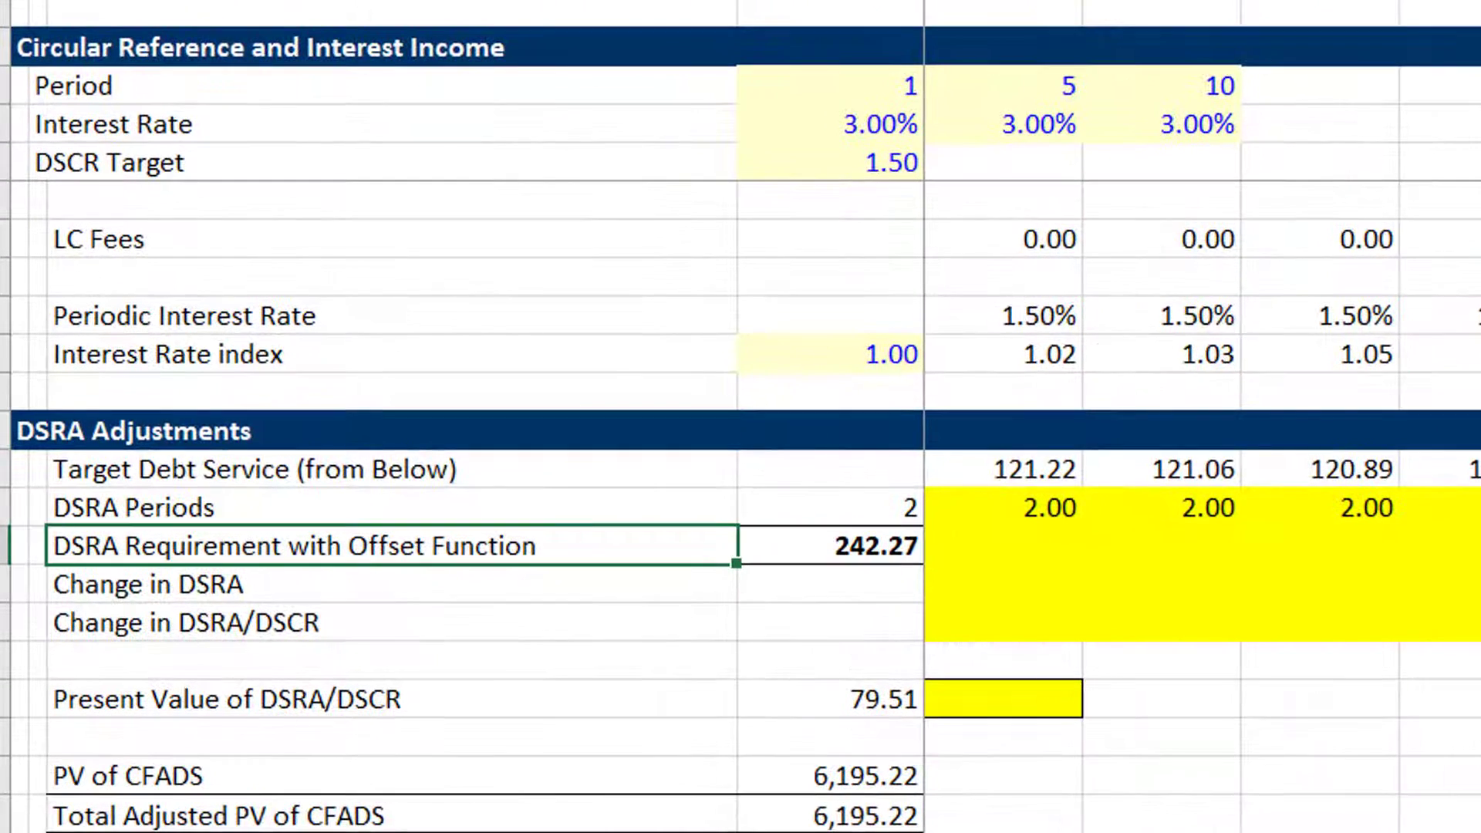
pyautogui.press('Right')
pyautogui.press('Right')
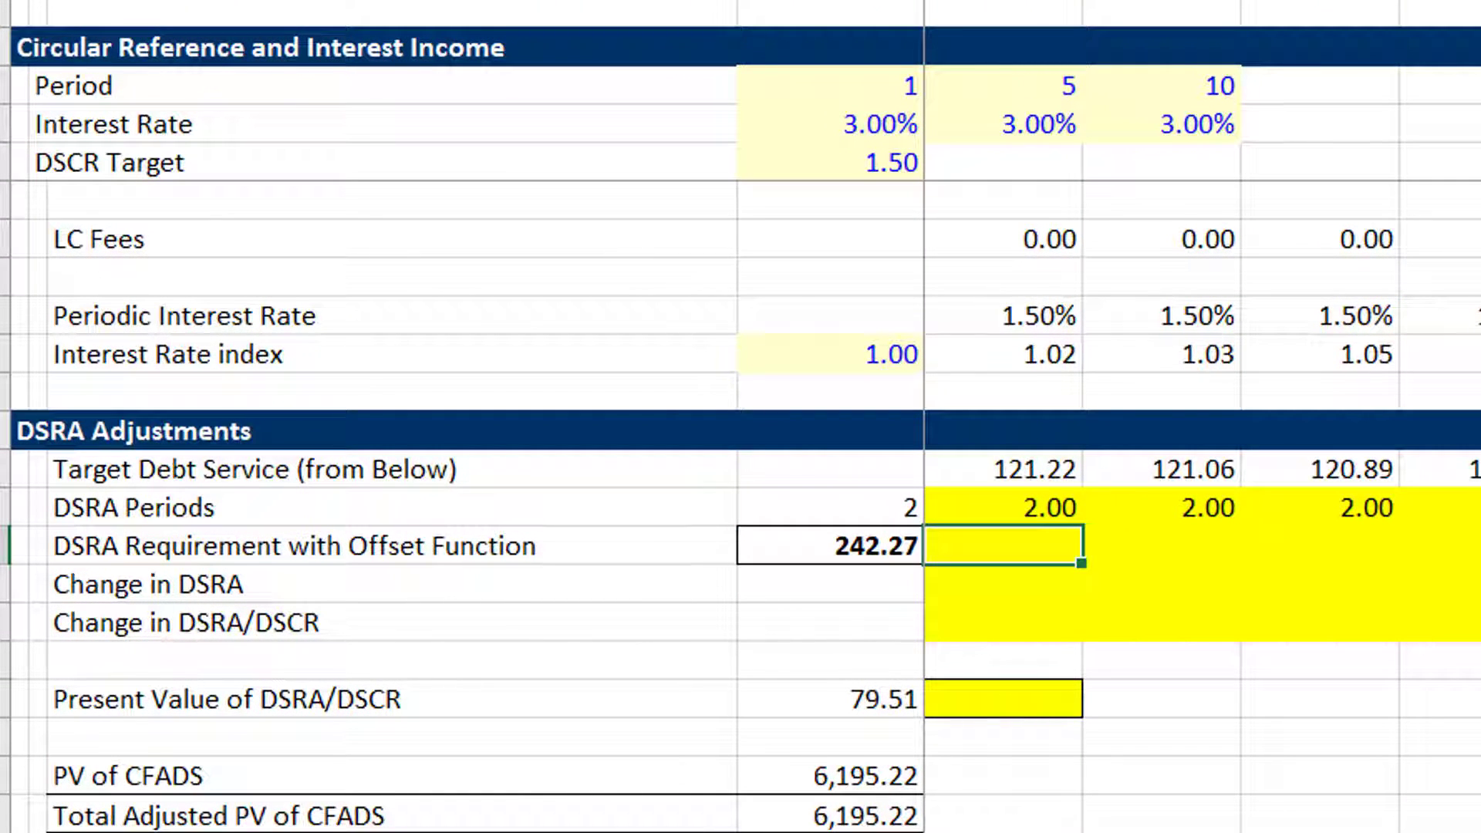
pyautogui.press('Left')
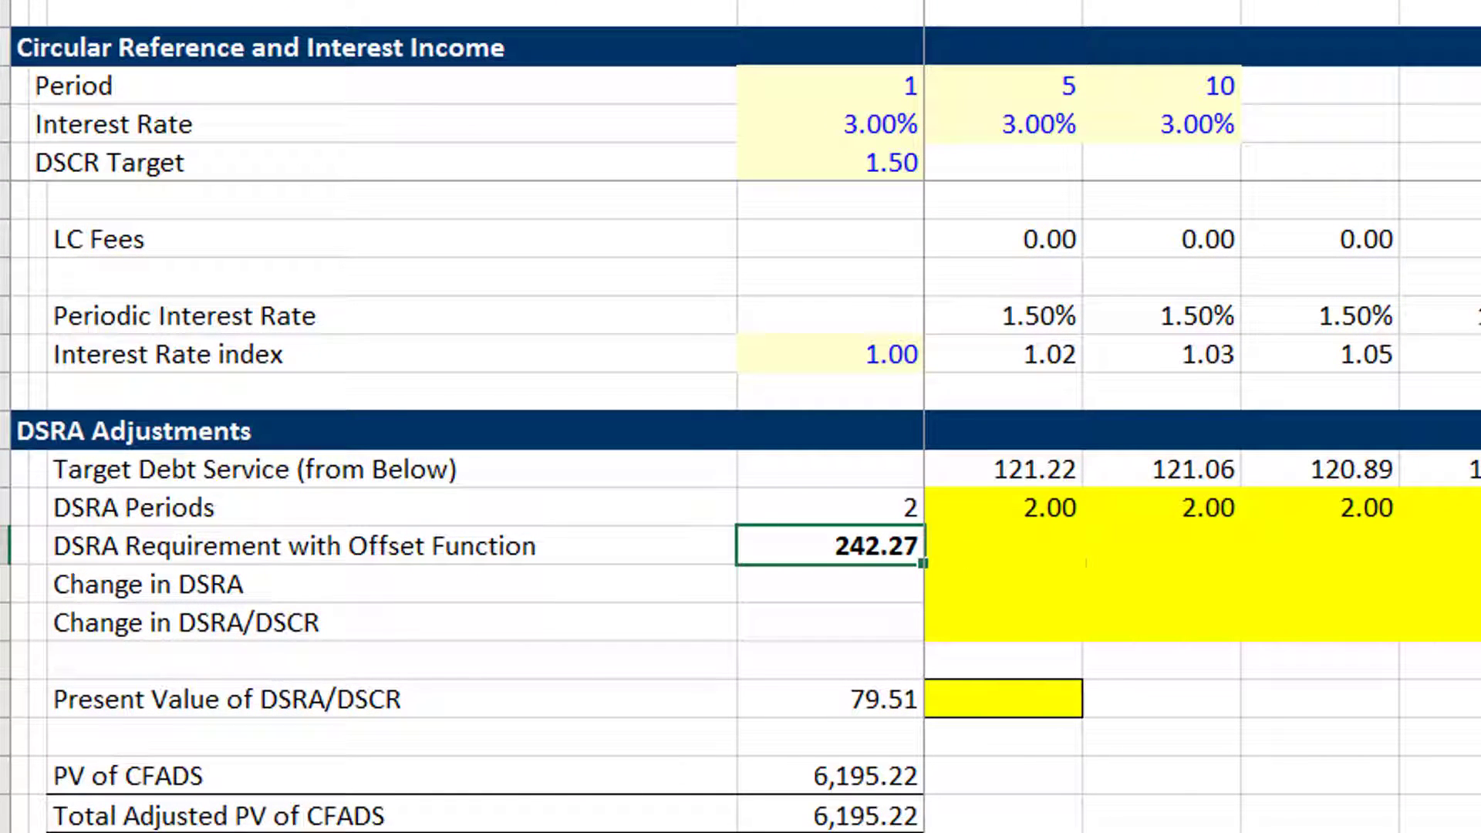
pyautogui.press('Right')
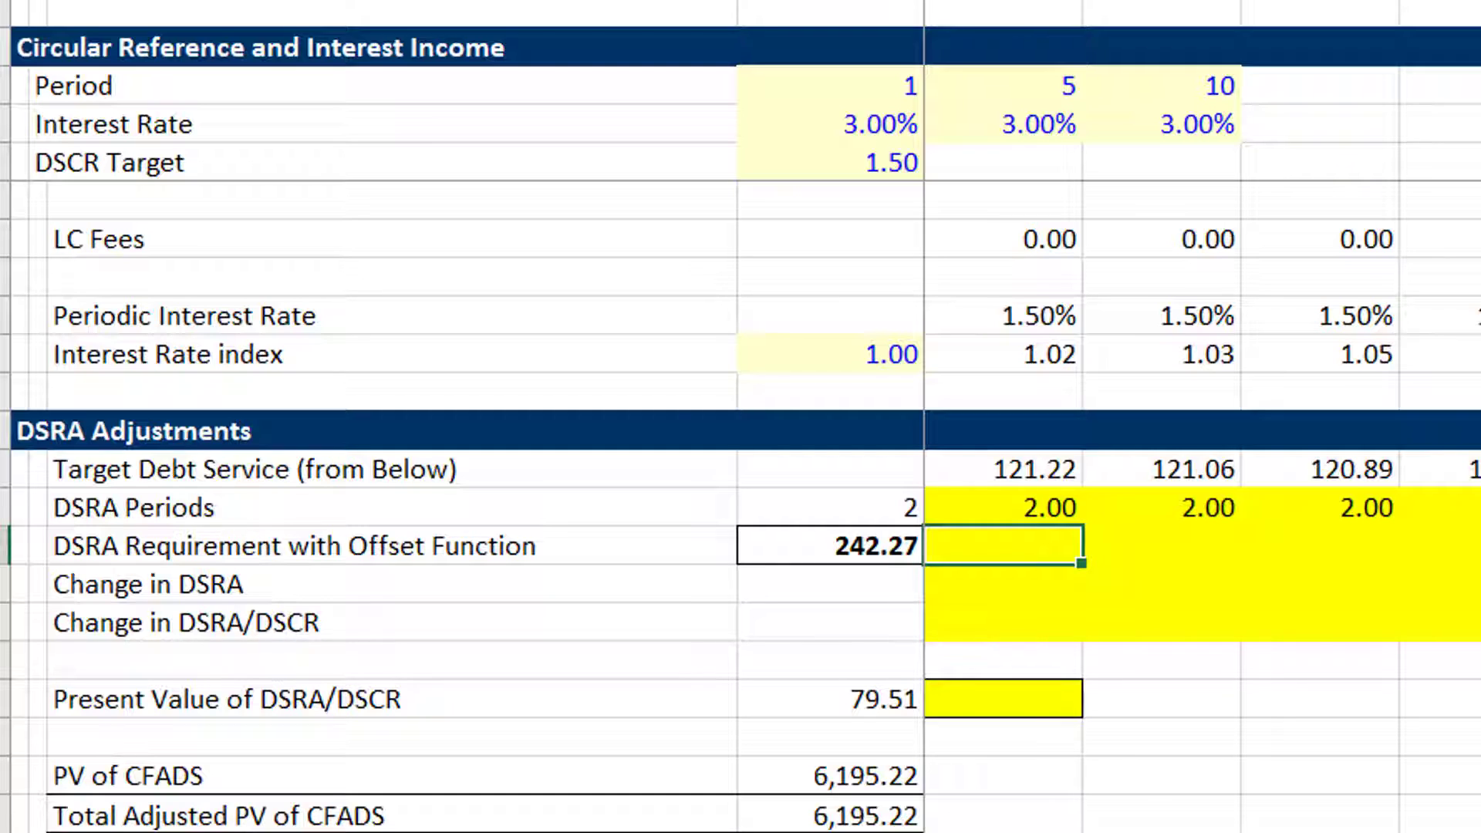
pyautogui.write('=off')
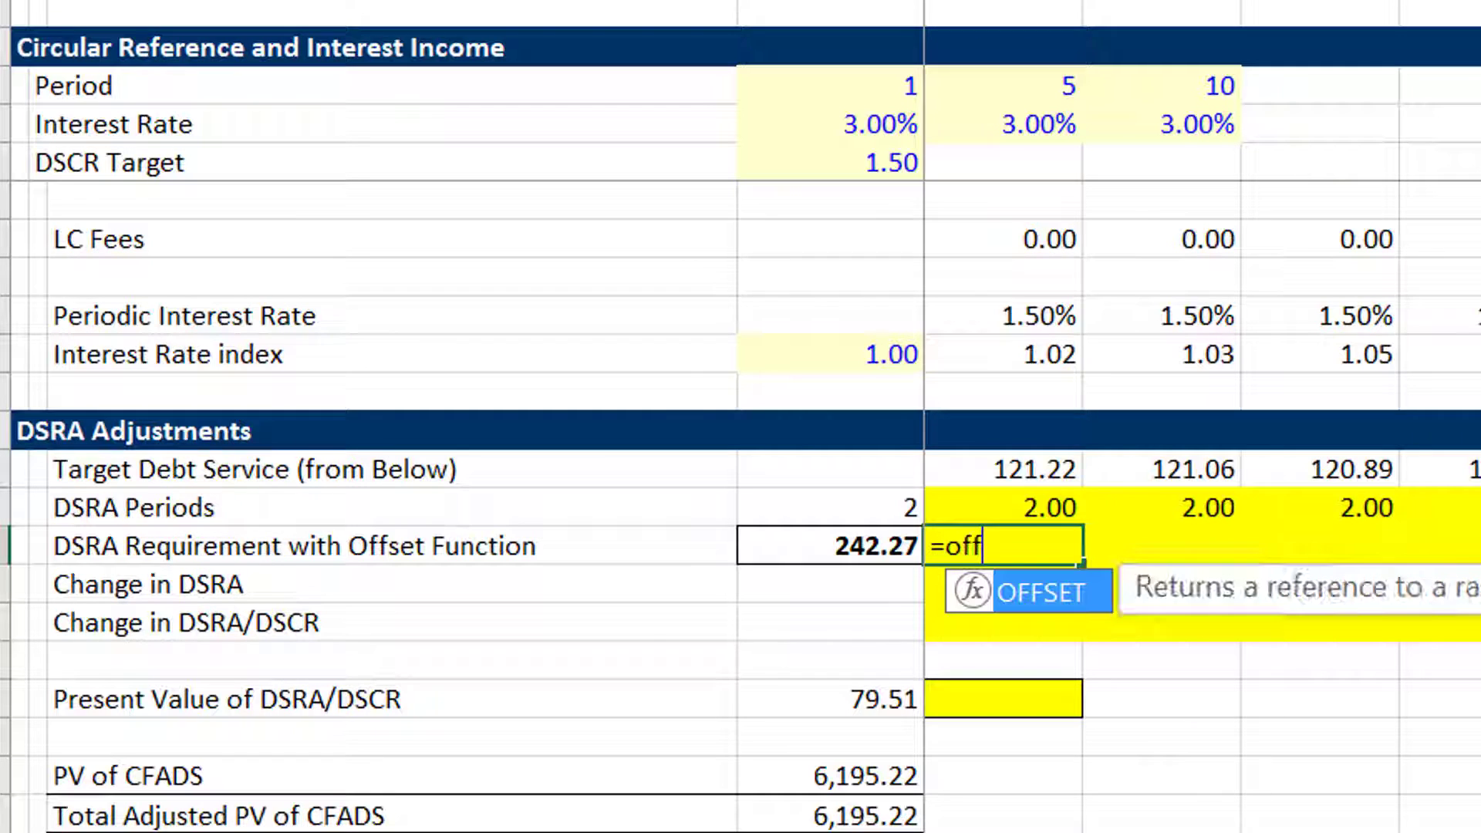
pyautogui.press('Tab')
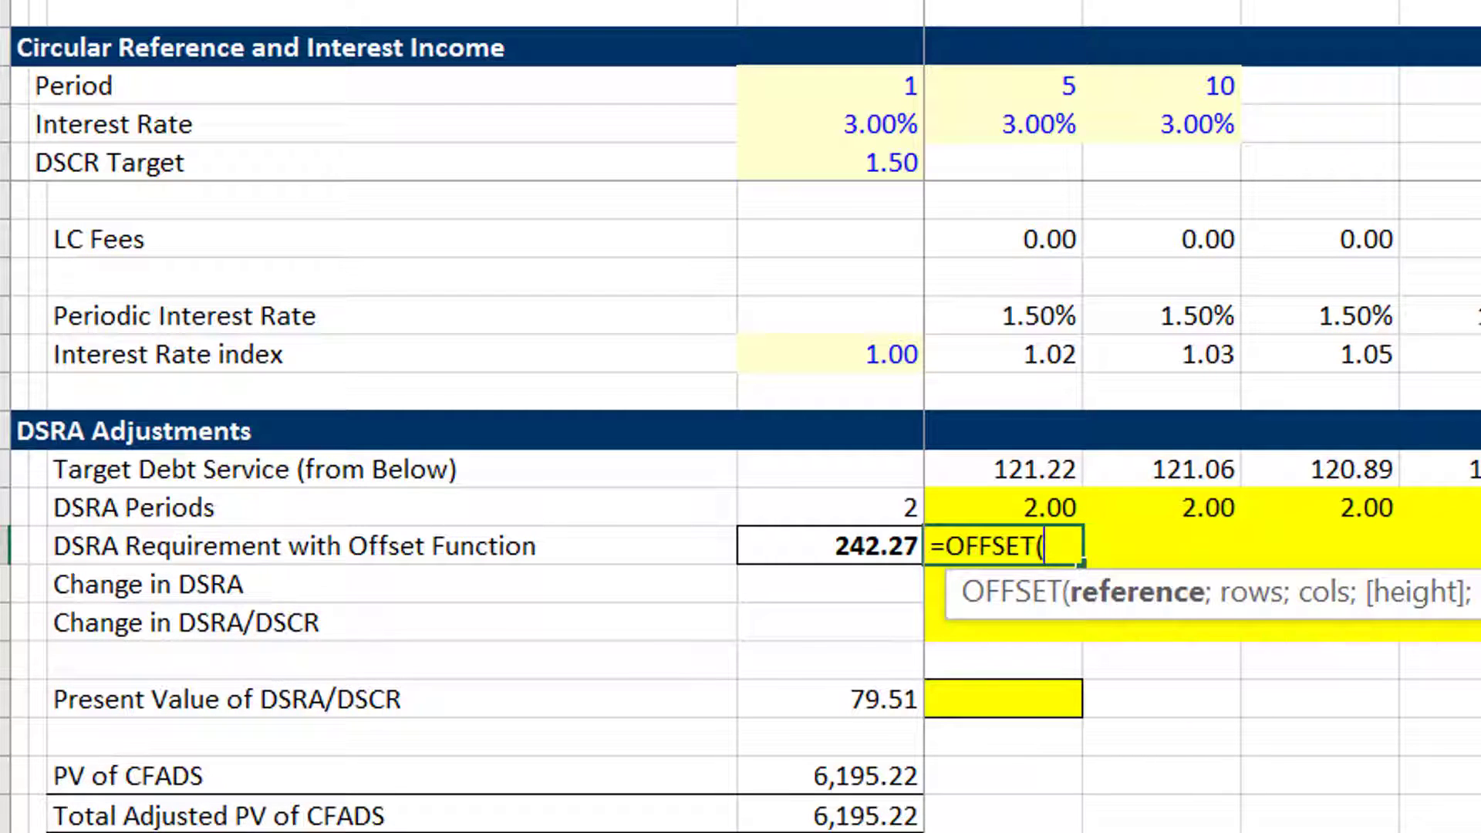
pyautogui.press('Up')
pyautogui.press('Up')
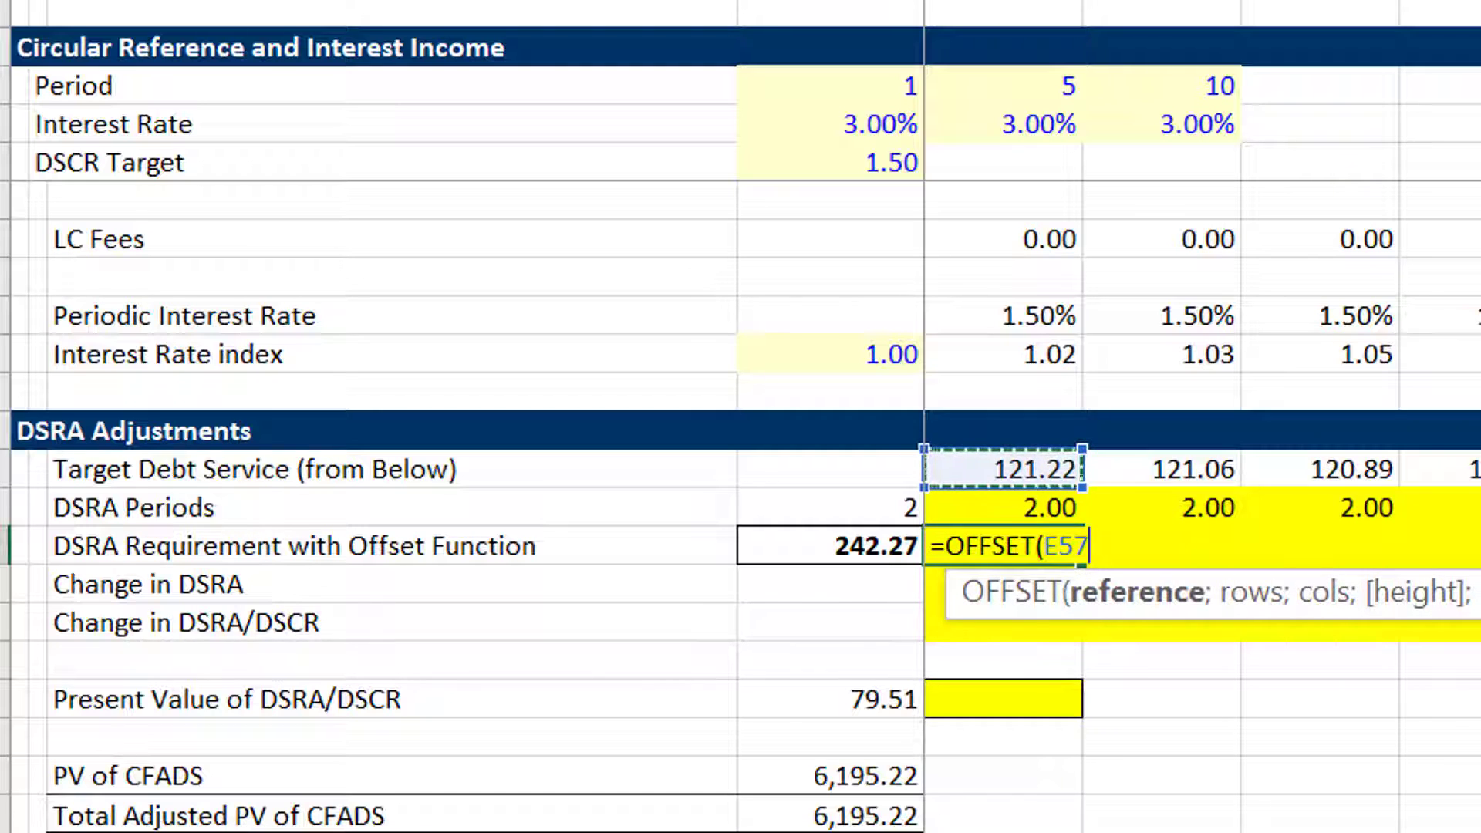
pyautogui.write(',')
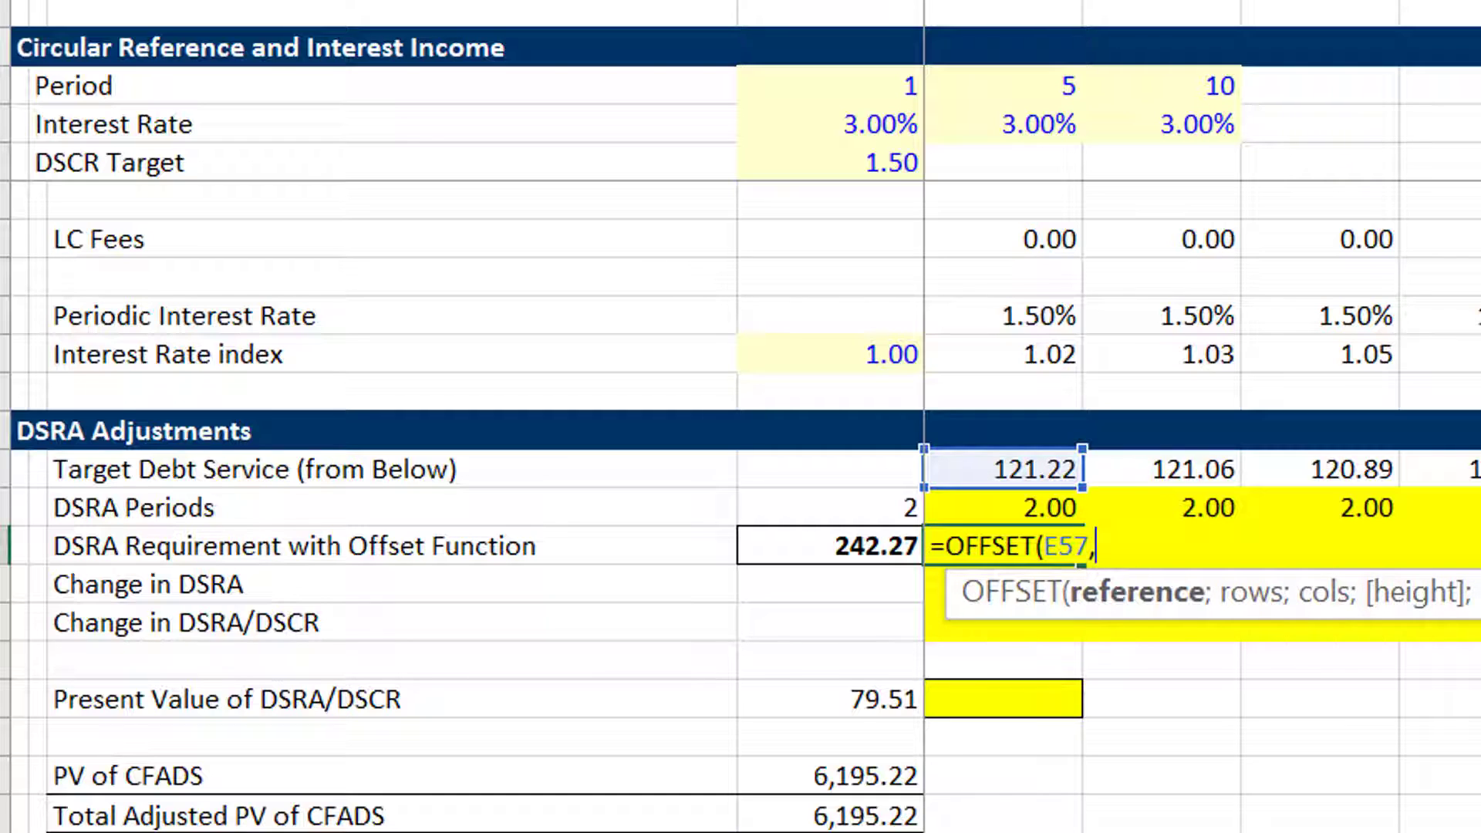
pyautogui.write('0,1,1,')
pyautogui.press('Return')
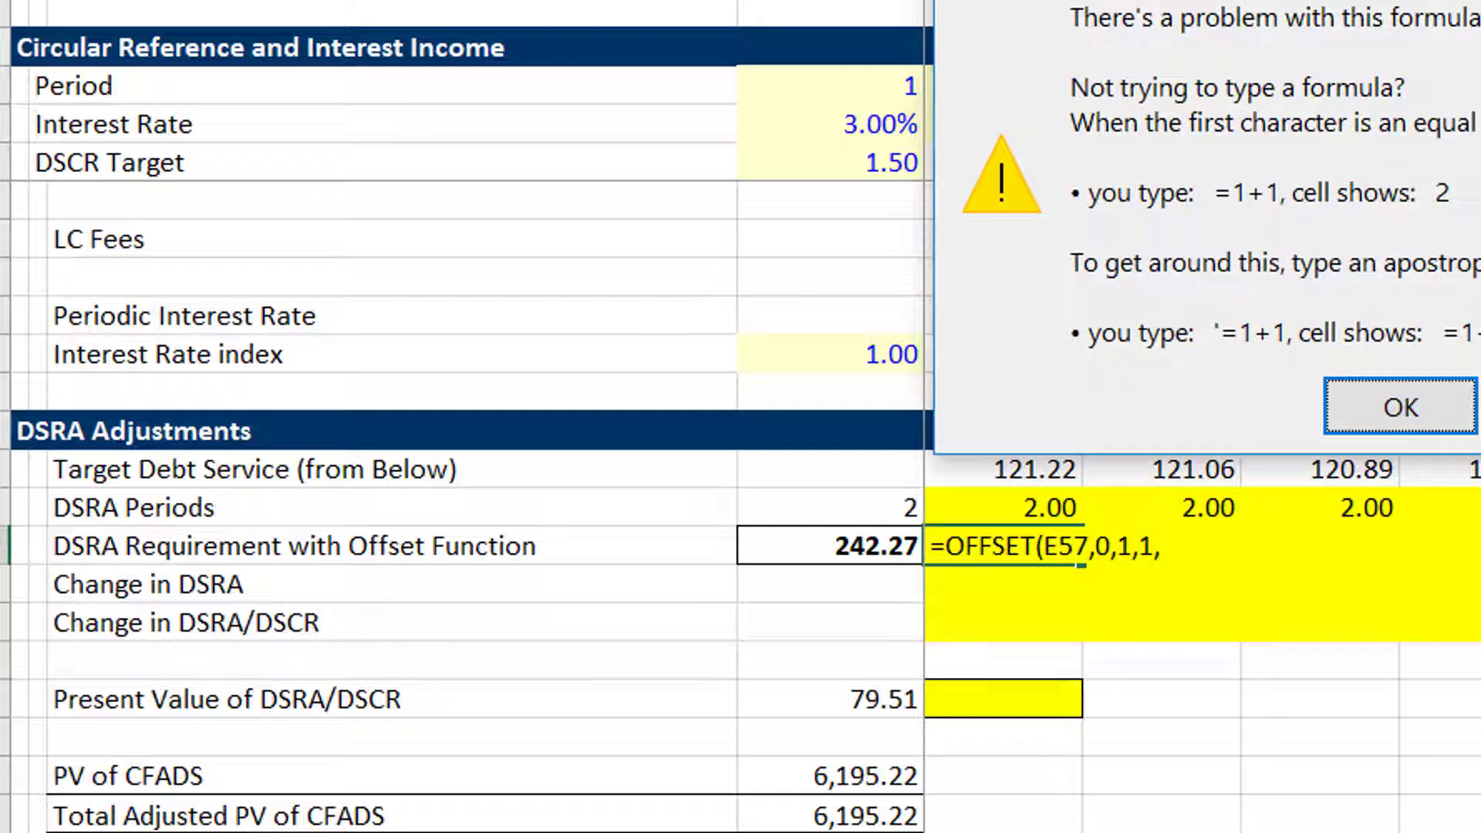
pyautogui.press('Return')
pyautogui.press('Escape')
# Enter =OFFSET(E57;0;1;1;E58) as the first-period DSRA Requirement with Offset Function
pyautogui.write('=')
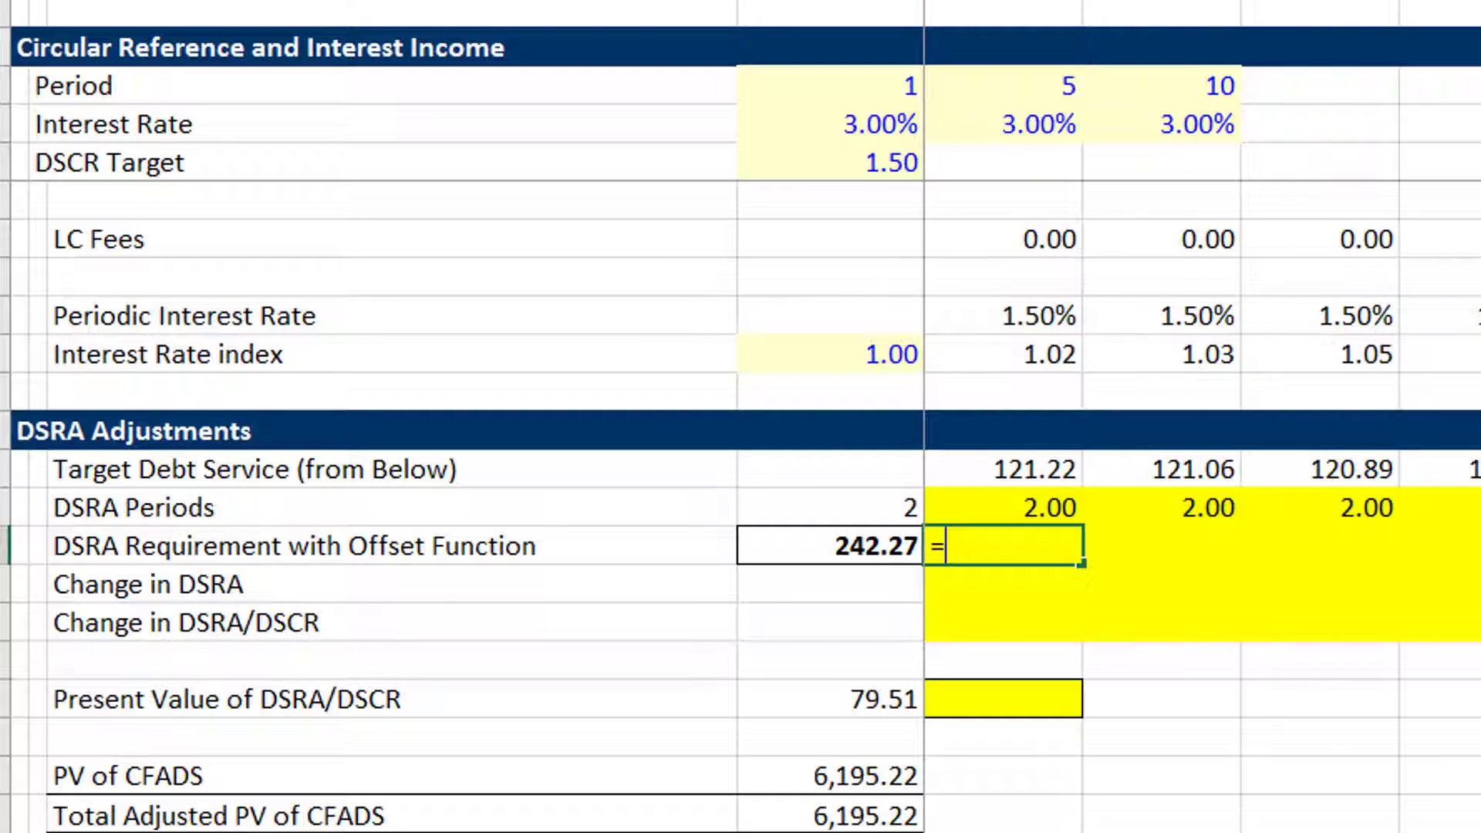
pyautogui.write('off')
pyautogui.press('Tab')
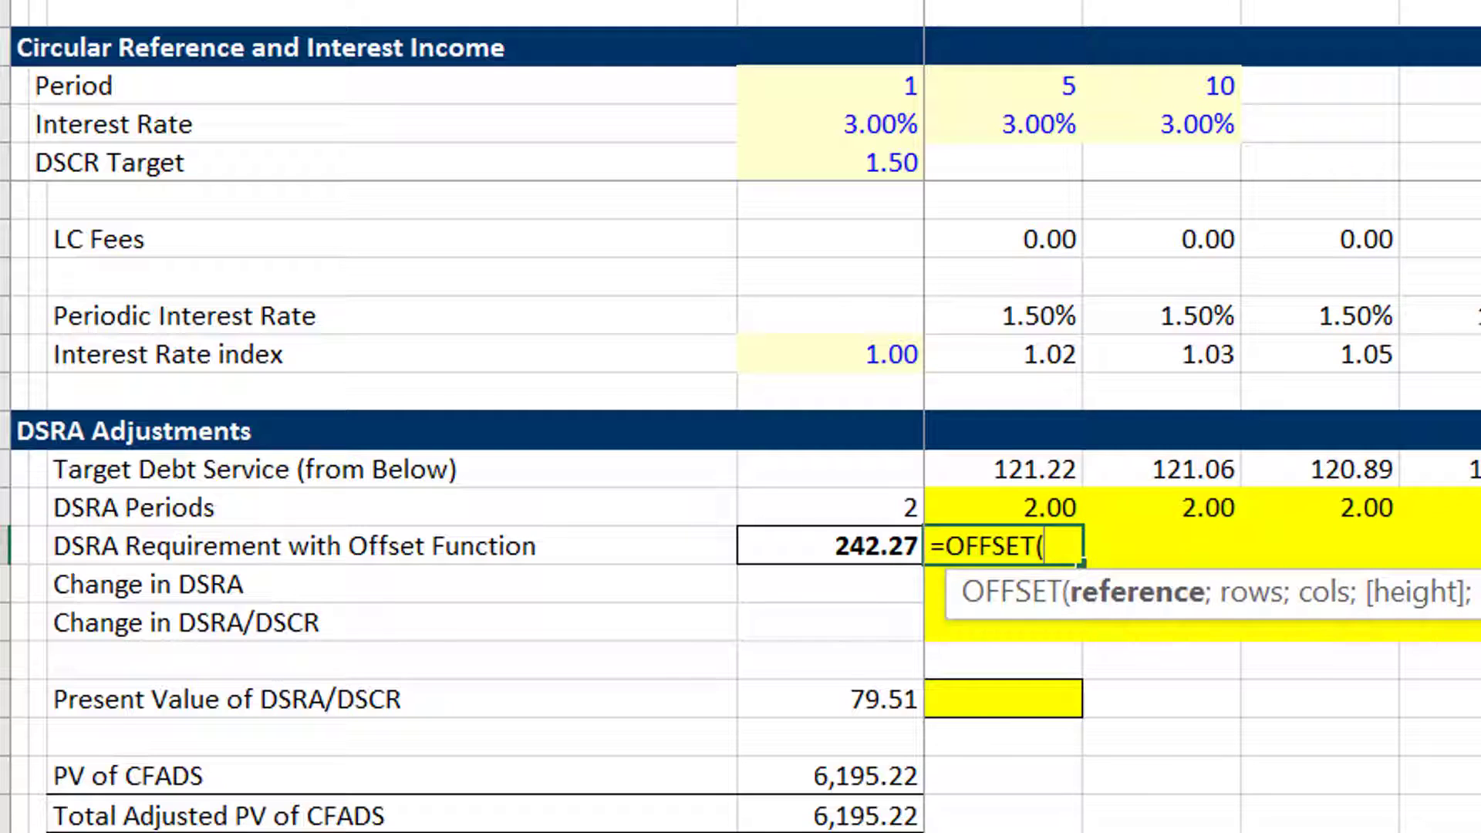
pyautogui.press('Up')
pyautogui.press('Up')
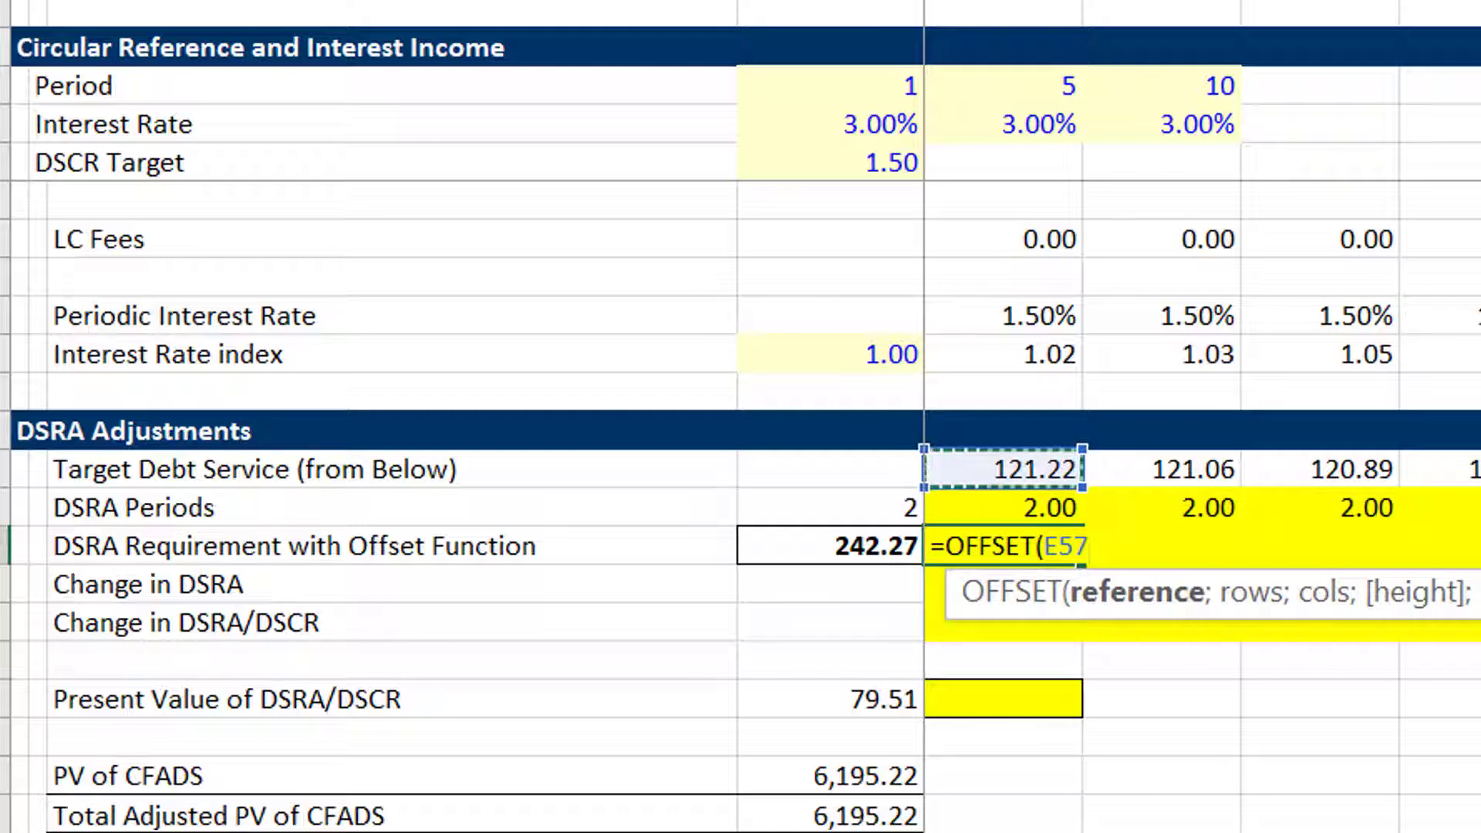
pyautogui.write(';')
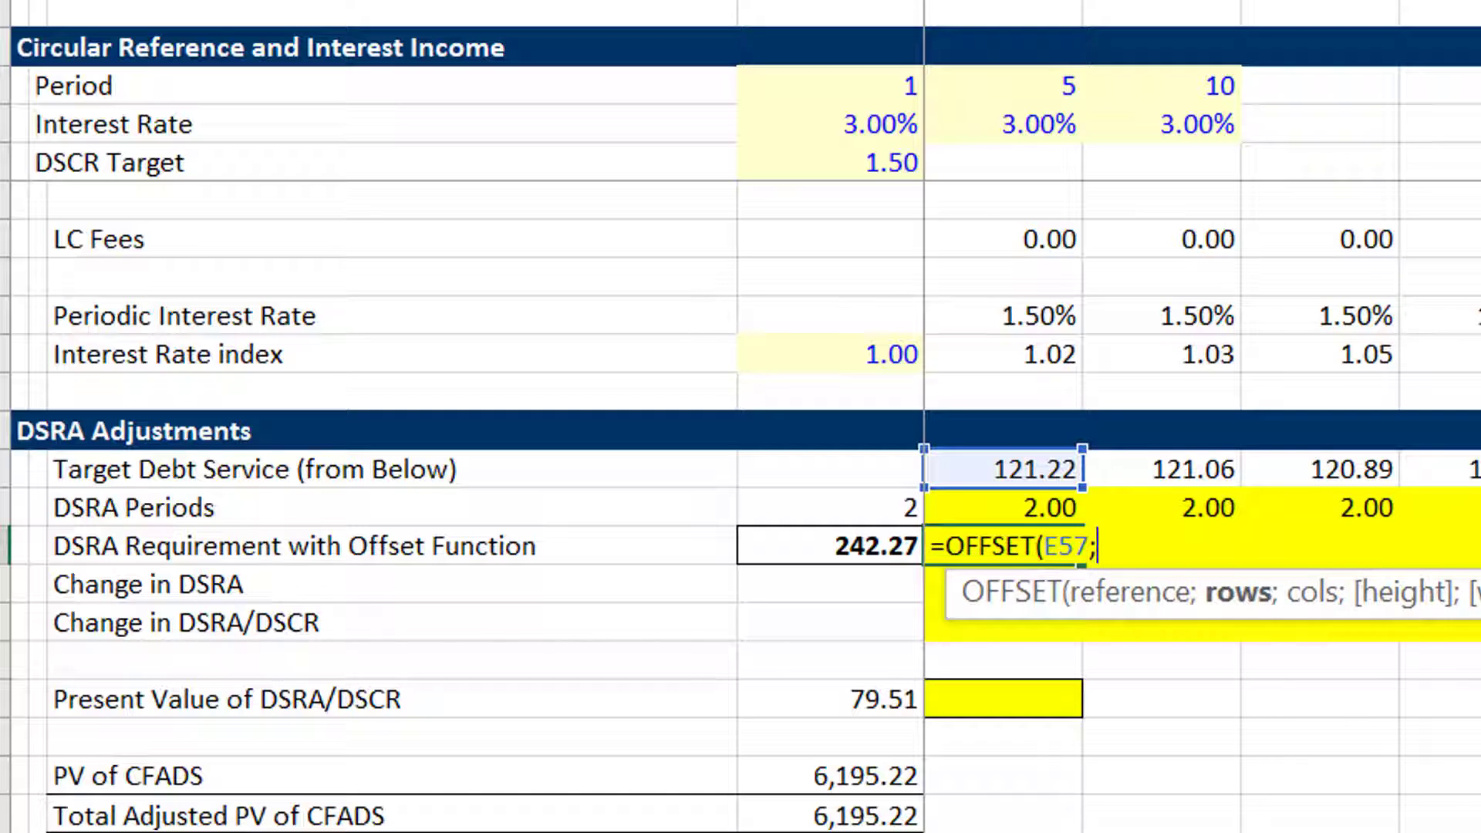
pyautogui.write('0;1')
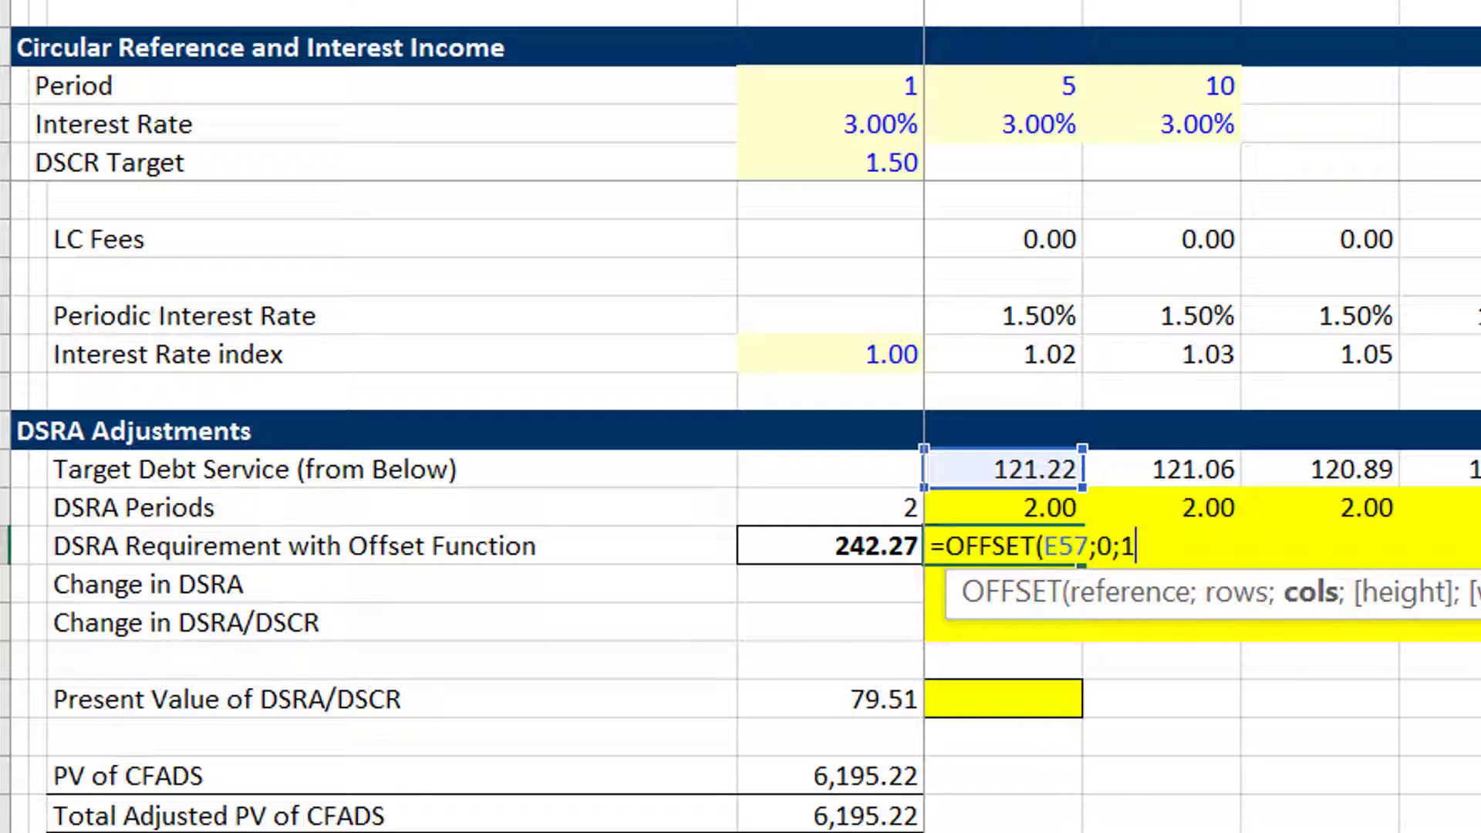
pyautogui.write(';')
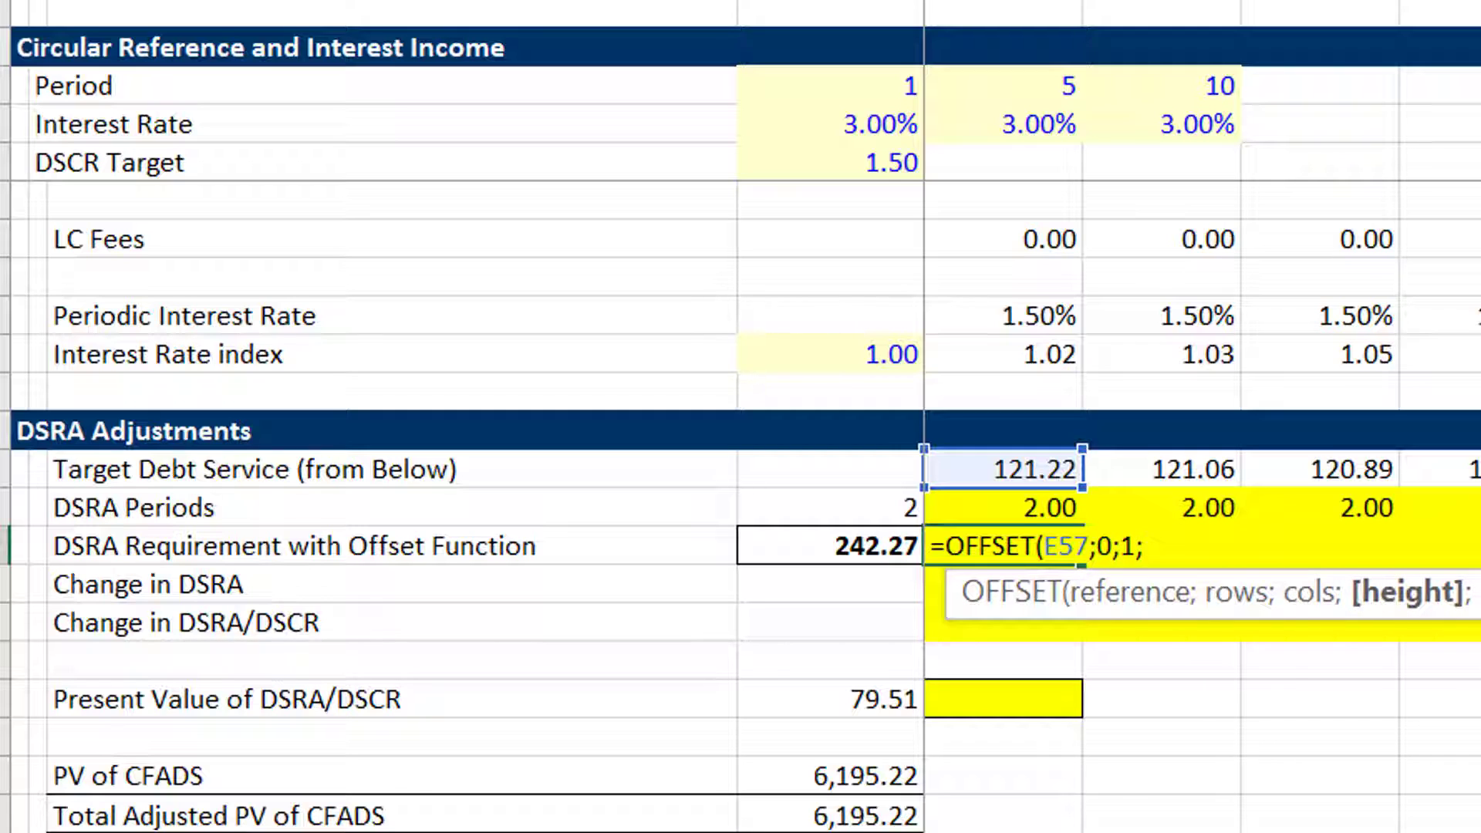
pyautogui.write('1;')
pyautogui.press('Up')
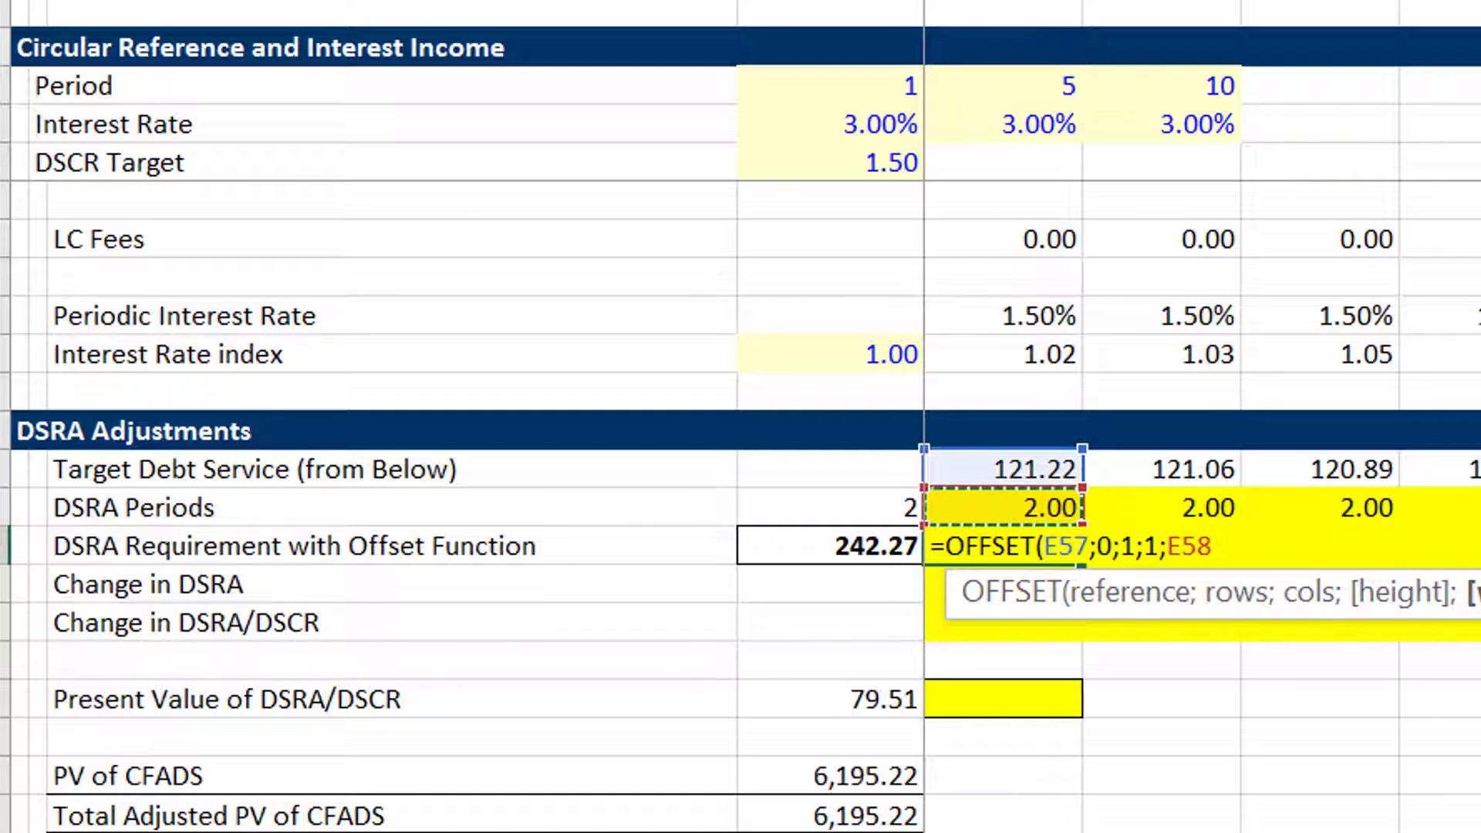
pyautogui.press('Return')
# Wrap the first-period DSRA requirement in SUM, giving =SUM(OFFSET(E57;0;1;1;E58)), and fill it across all periods
pyautogui.press('Up')
pyautogui.press('F2')
pyautogui.click(943, 545)
pyautogui.write('sum')
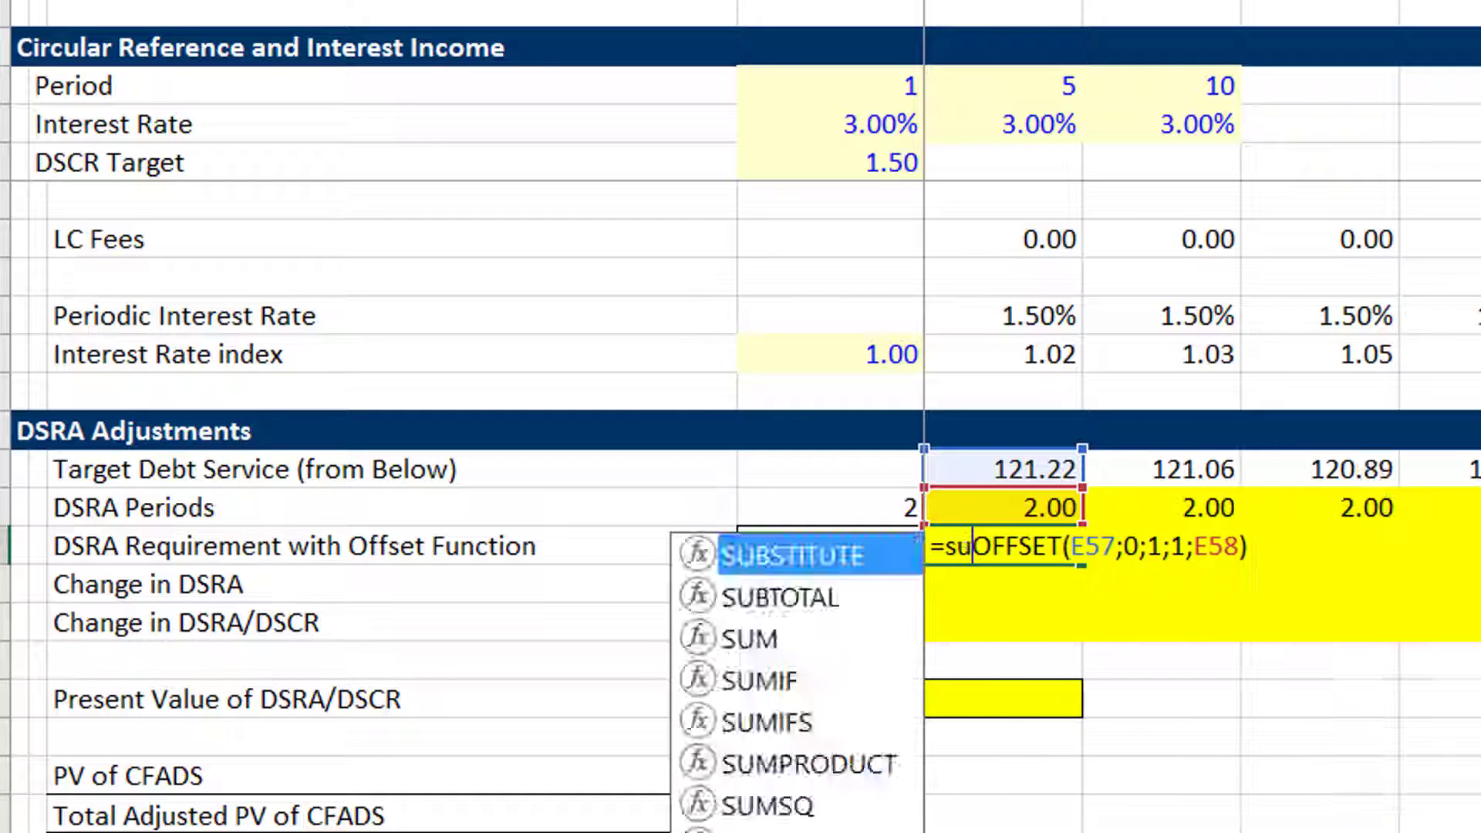
pyautogui.write('(')
pyautogui.press('Return')
pyautogui.press('Return')
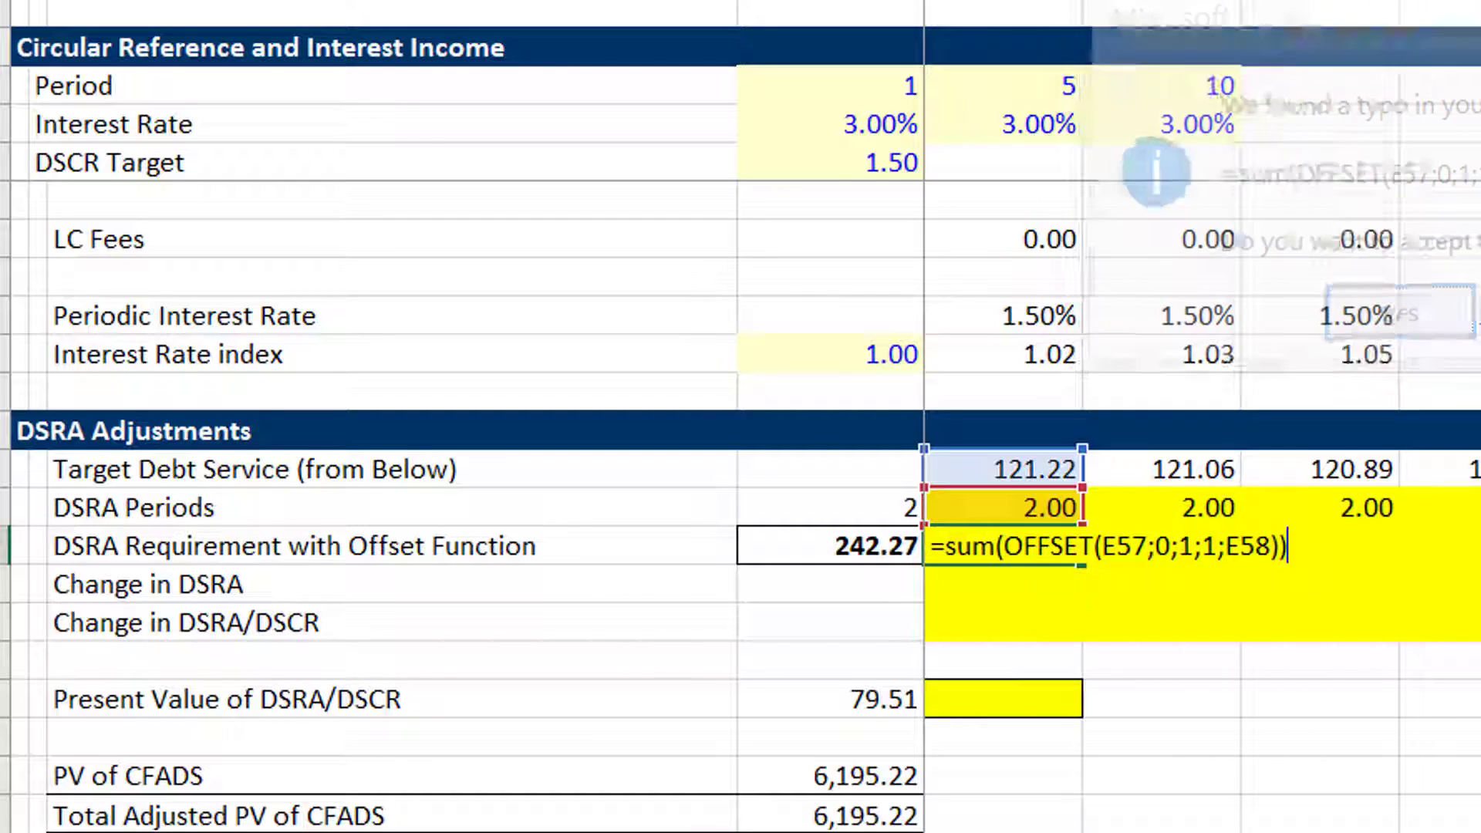
pyautogui.click(1003, 546)
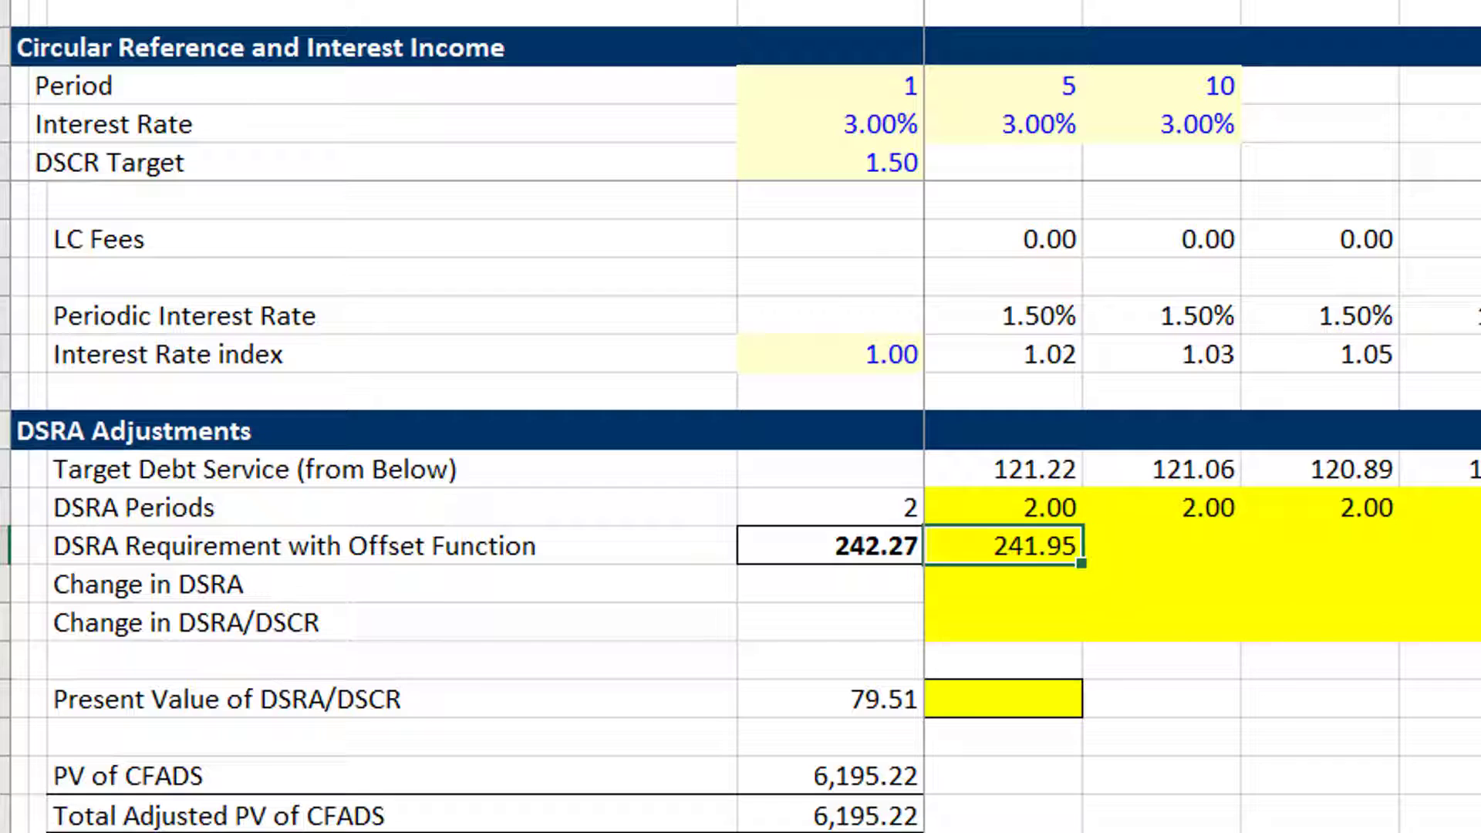
pyautogui.hotkey('ctrl', 'shift', 'Right')
pyautogui.hotkey('ctrl', 'r')
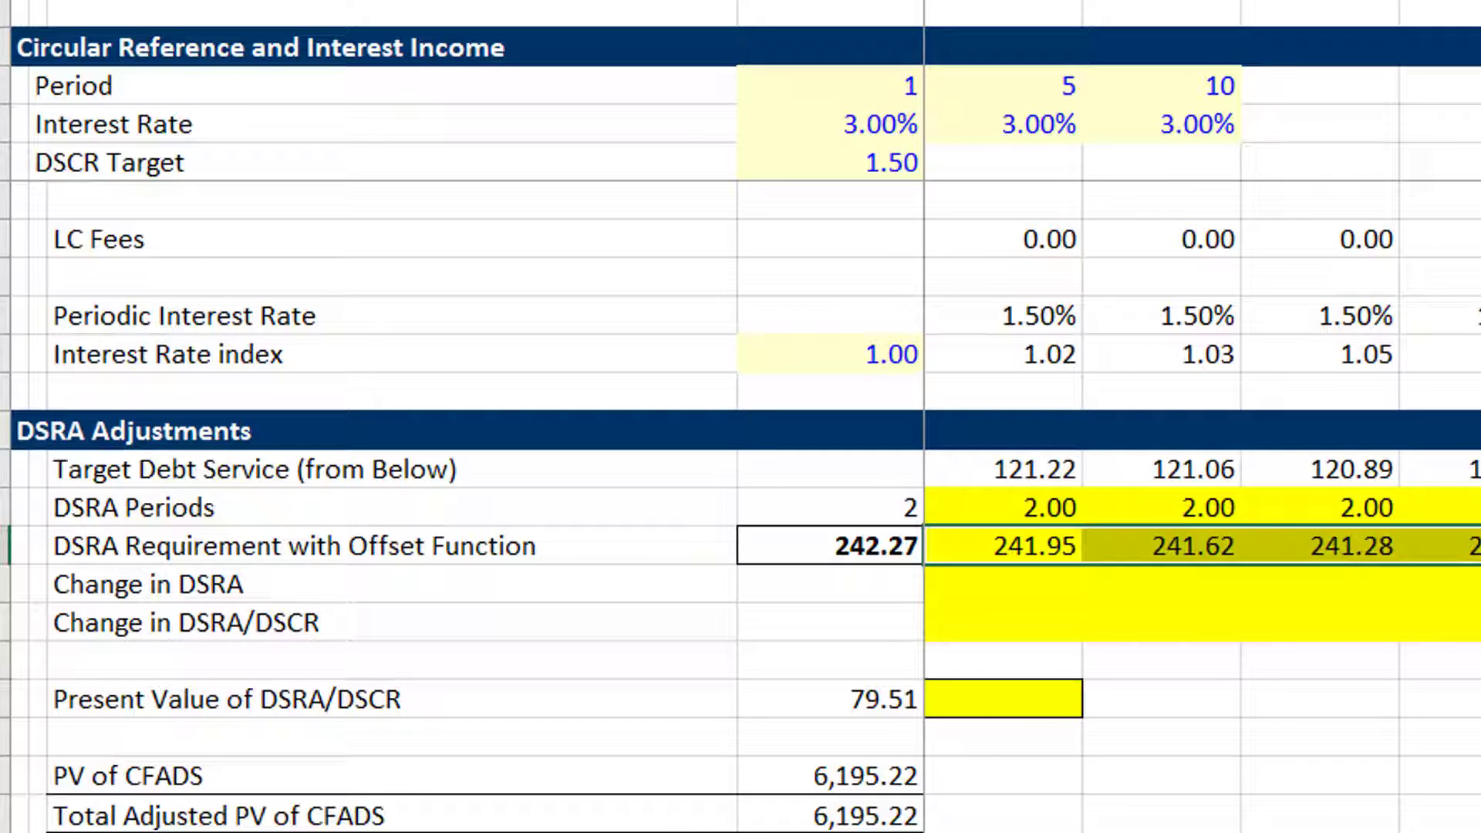
# Following the opening-column formula, wrap the first-period DSRA requirement in an IF, giving =IF(E58>0;SUM(OFFSET(E57;0;1;1;E58)))
pyautogui.click(1003, 584)
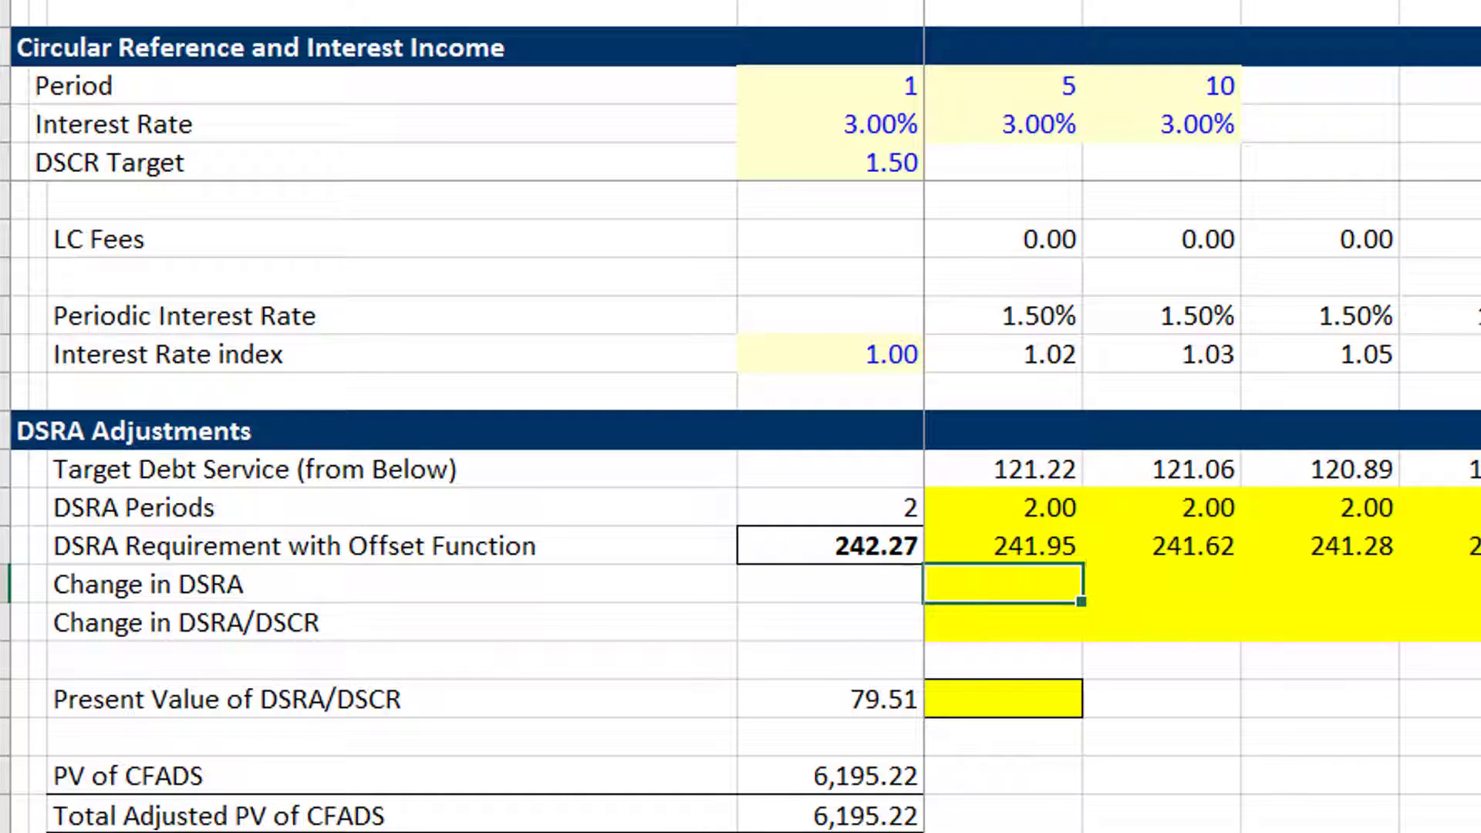
pyautogui.click(830, 546)
pyautogui.press('F2')
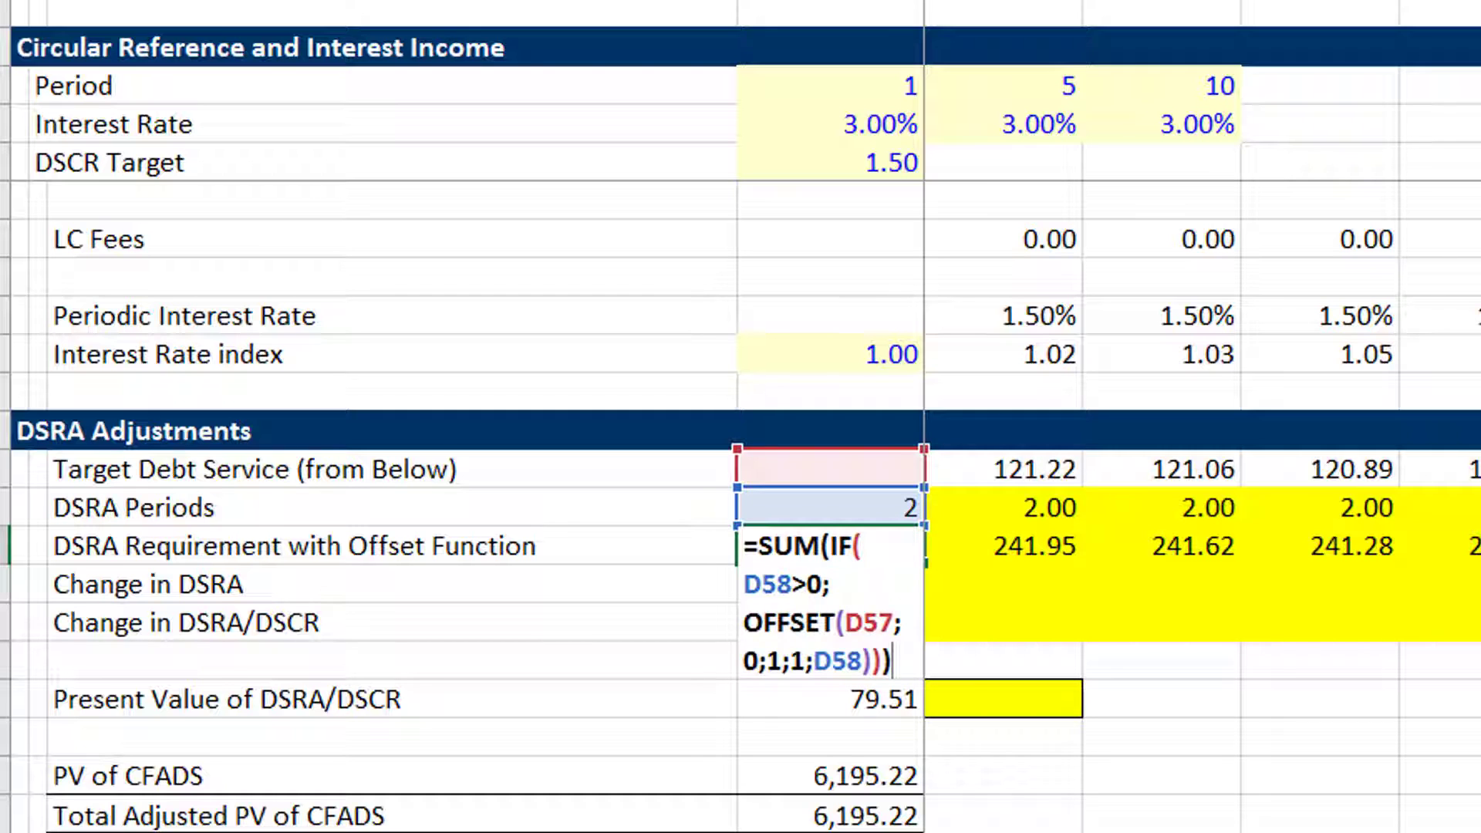
pyautogui.press('Escape')
pyautogui.press('Right')
pyautogui.press('F2')
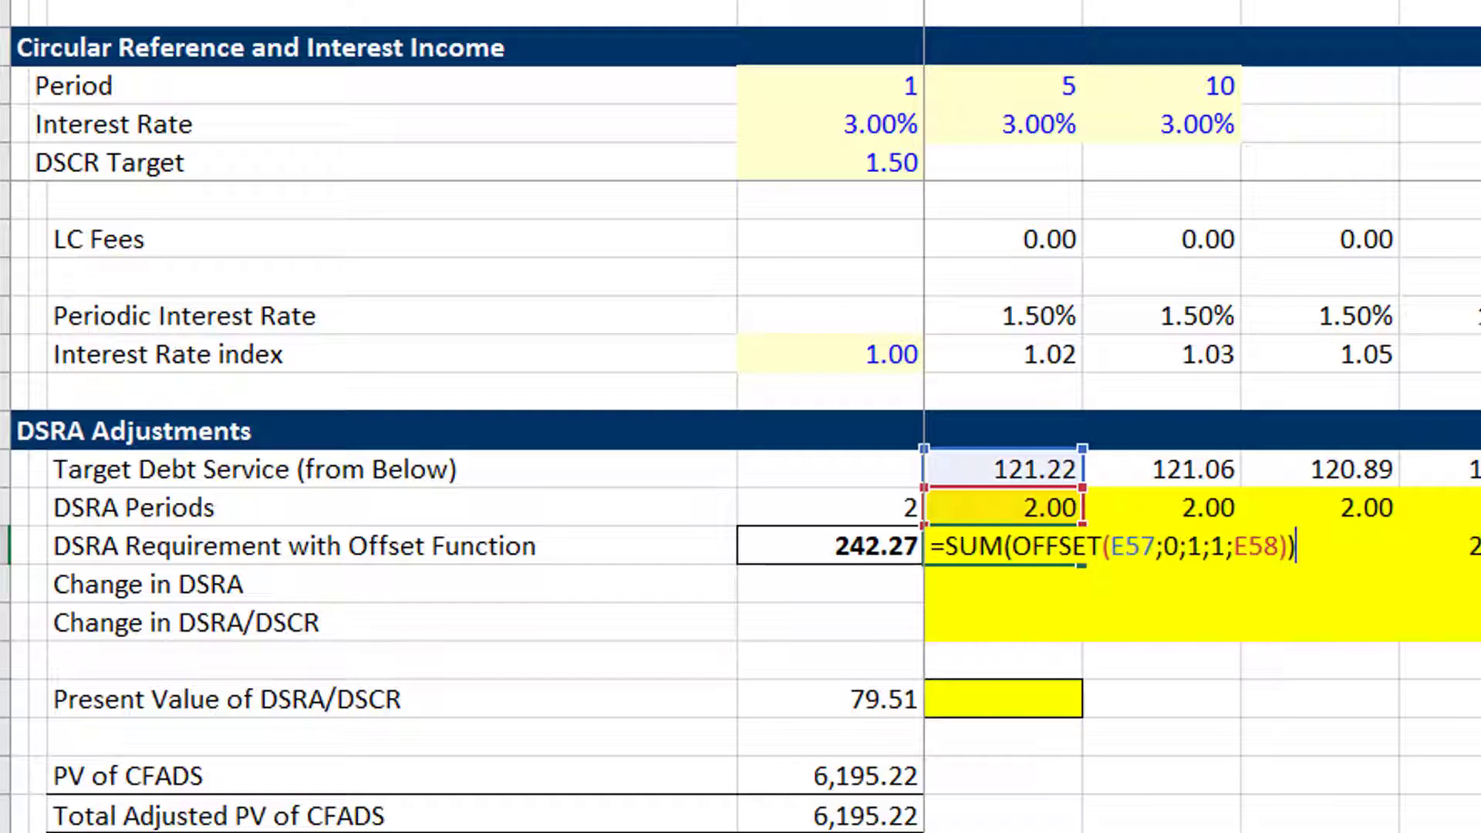
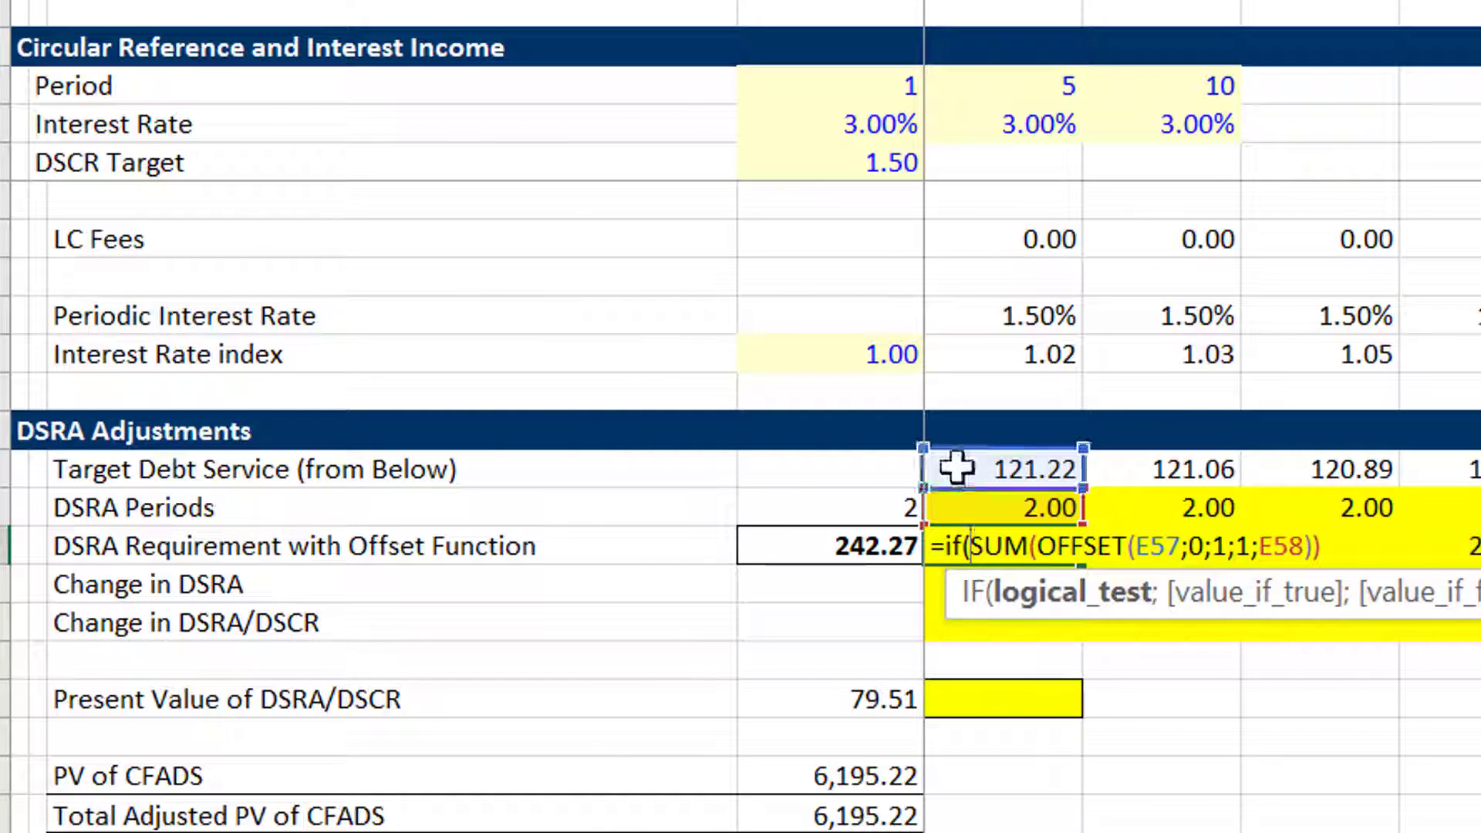
pyautogui.click(985, 507)
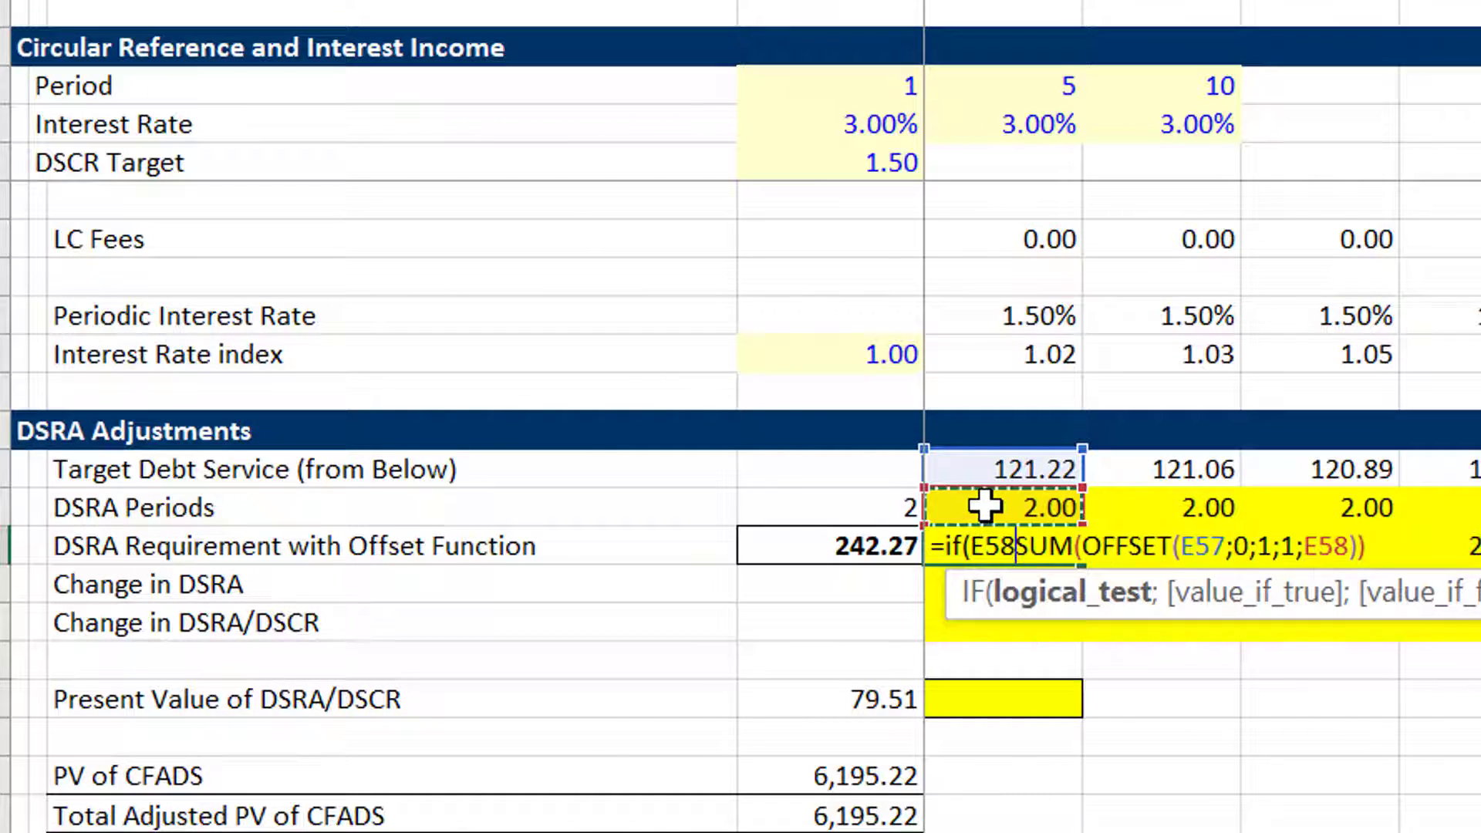
pyautogui.write('>0,')
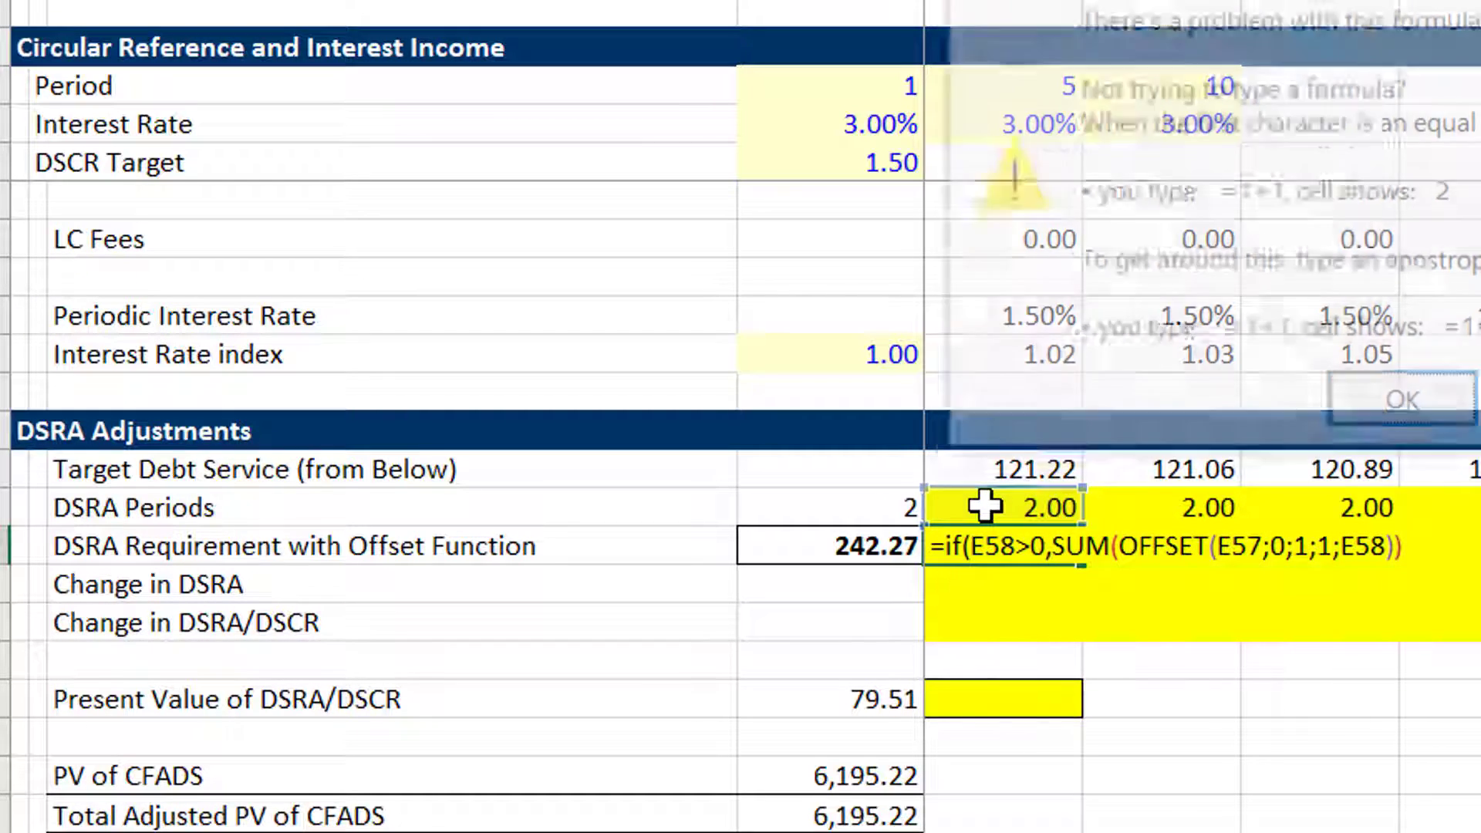
pyautogui.press('Return')
pyautogui.press('Return')
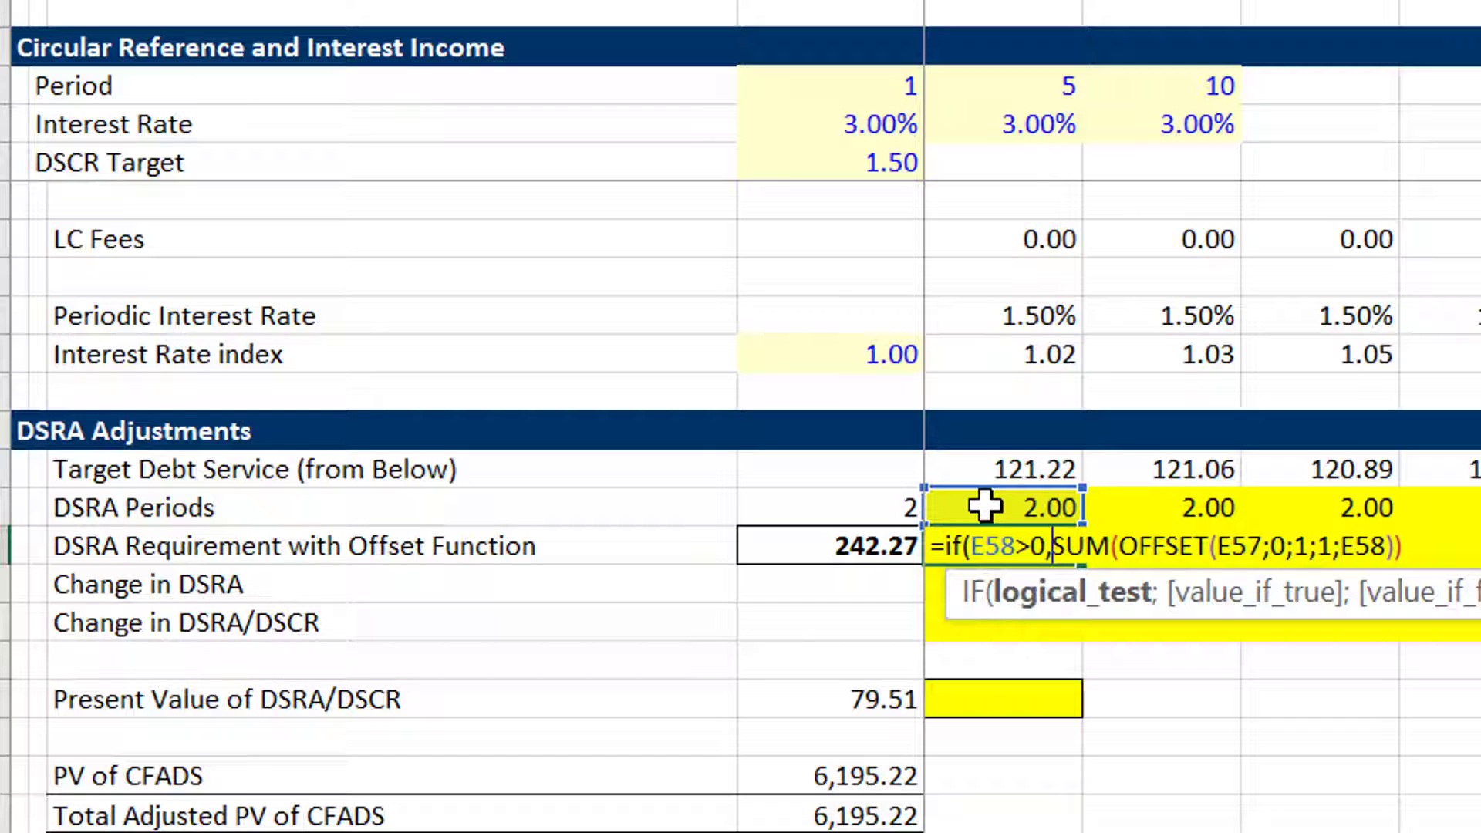
pyautogui.press('BackSpace')
pyautogui.write(';')
pyautogui.press('Return')
pyautogui.press('Return')
# Multiply the first-period DSRA requirement formula by 1 and extend it across all periods
pyautogui.press('Up')
pyautogui.press('F2')
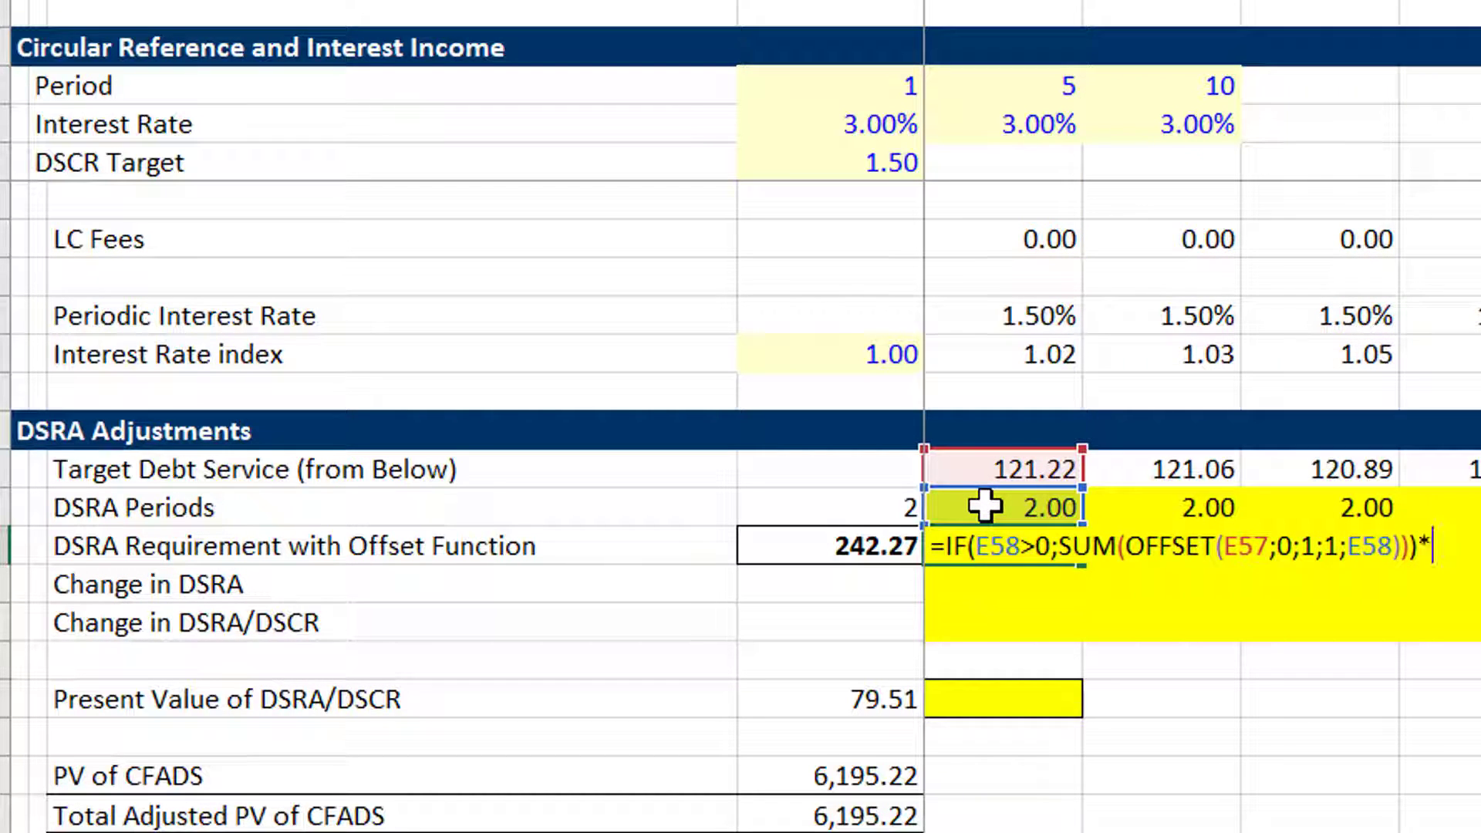
pyautogui.write('*1')
pyautogui.hotkey('ctrl', 'Return')
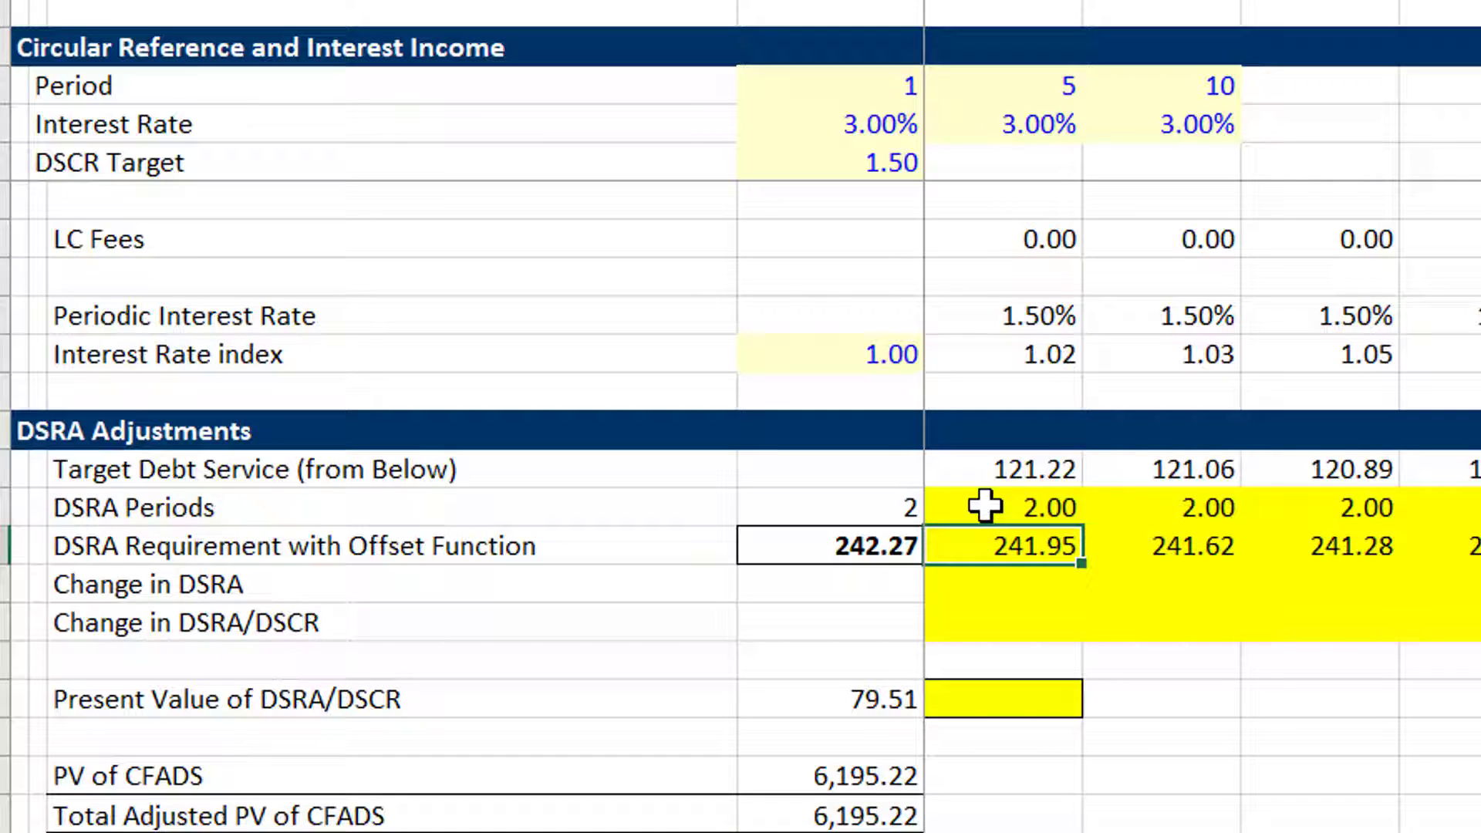
pyautogui.hotkey('ctrl', 'shift', 'Right')
# In the Change in DSRA row, enter =E59-D59 for the first period and fill it across all periods
pyautogui.press('Down')
pyautogui.press('Left')
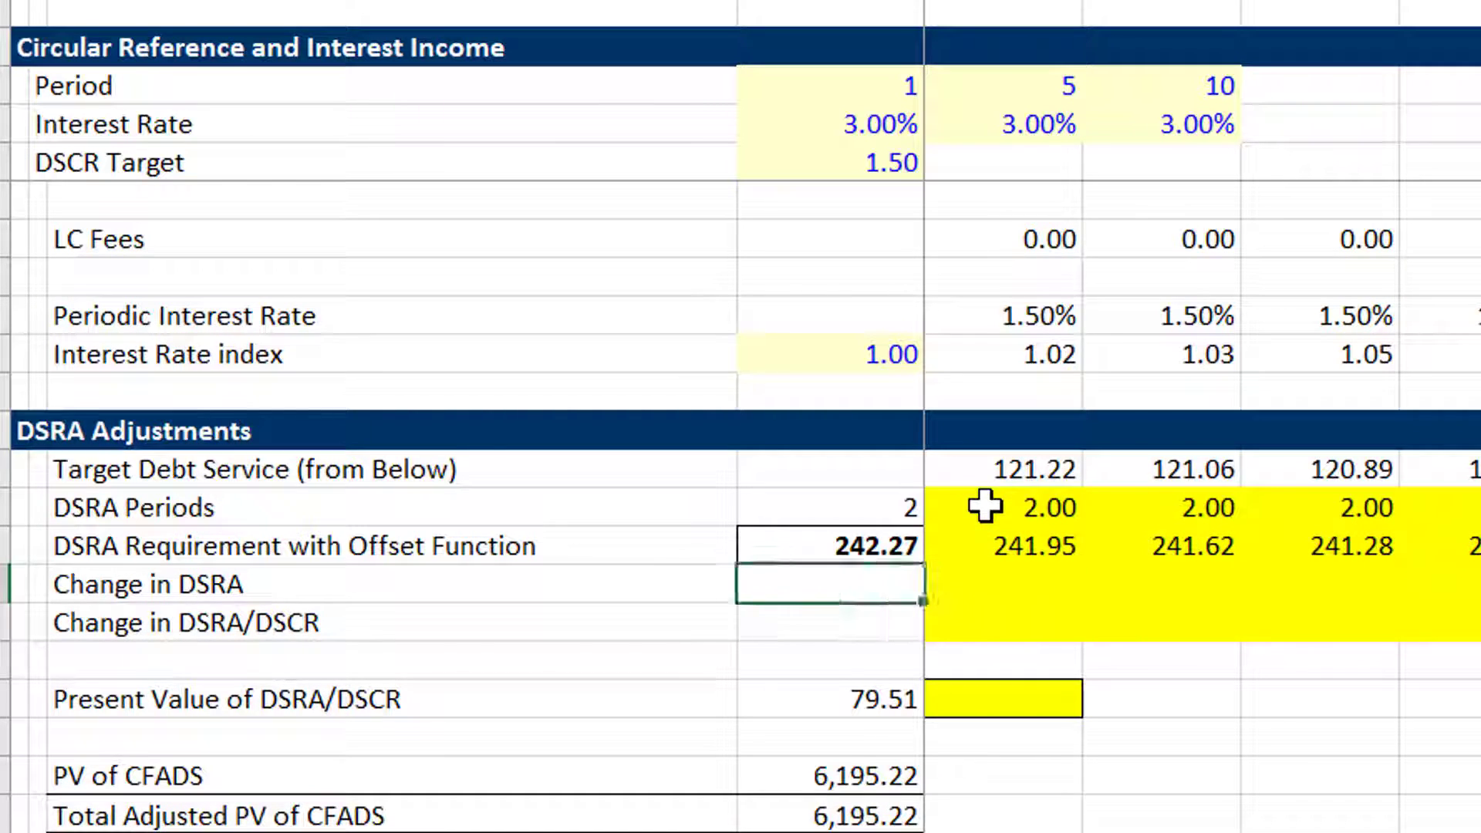
pyautogui.press('Right')
pyautogui.write('=')
pyautogui.press('Up')
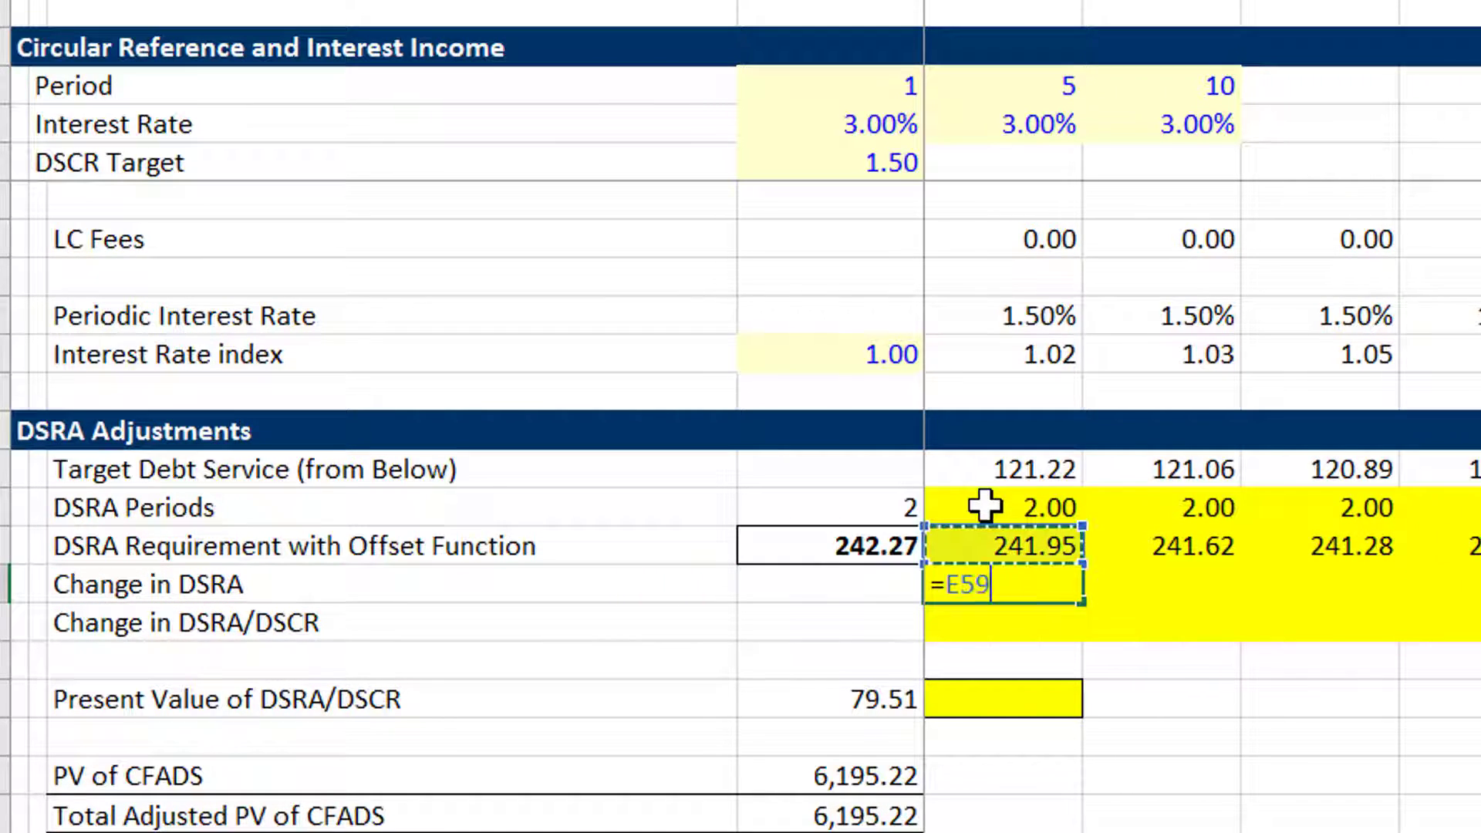
pyautogui.write('-')
pyautogui.press('Up')
pyautogui.press('Left')
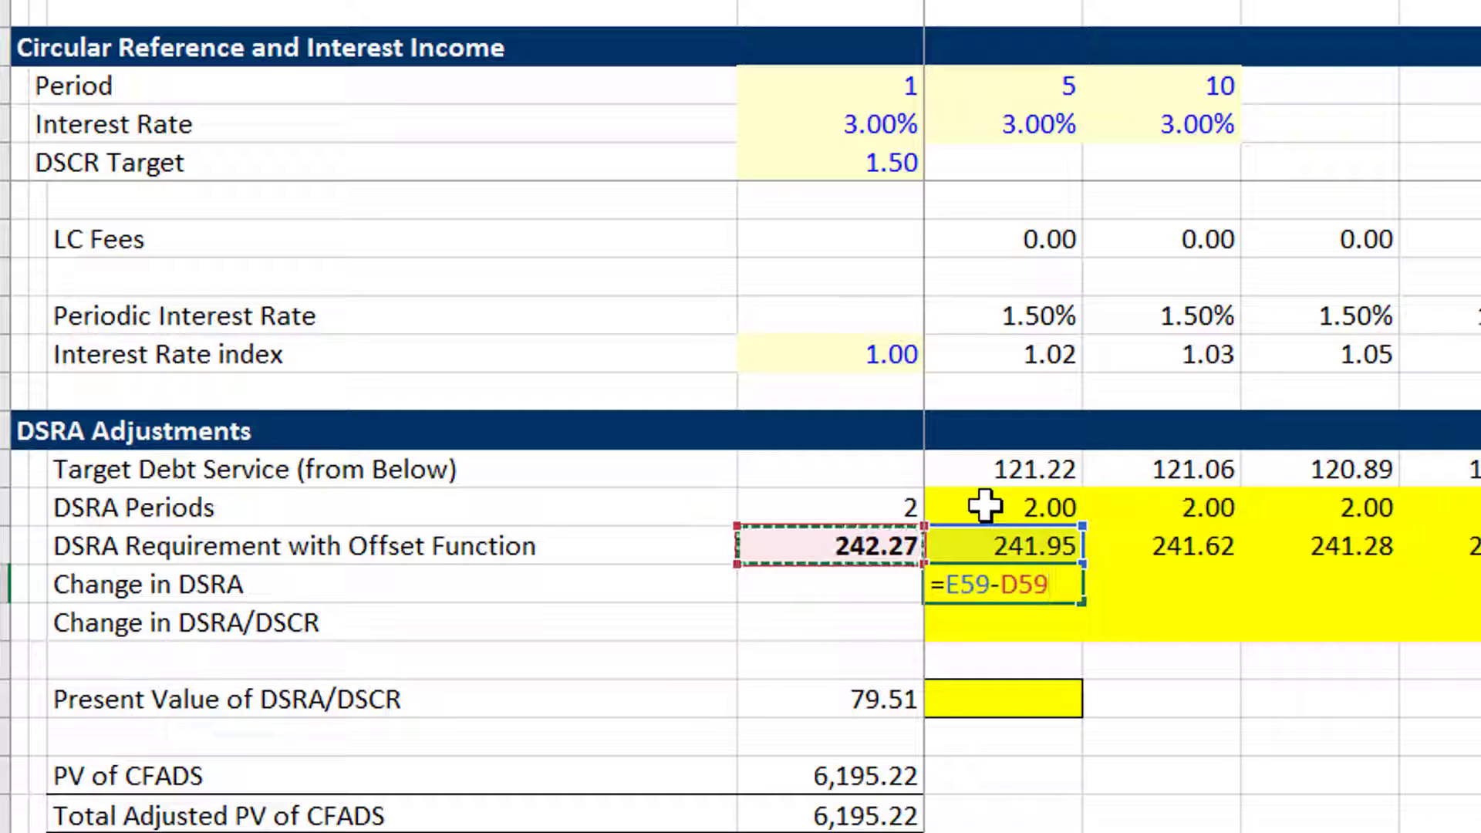
pyautogui.press('Return')
pyautogui.press('Up')
pyautogui.hotkey('ctrl', 'shift', 'Right')
pyautogui.hotkey('ctrl', 'r')
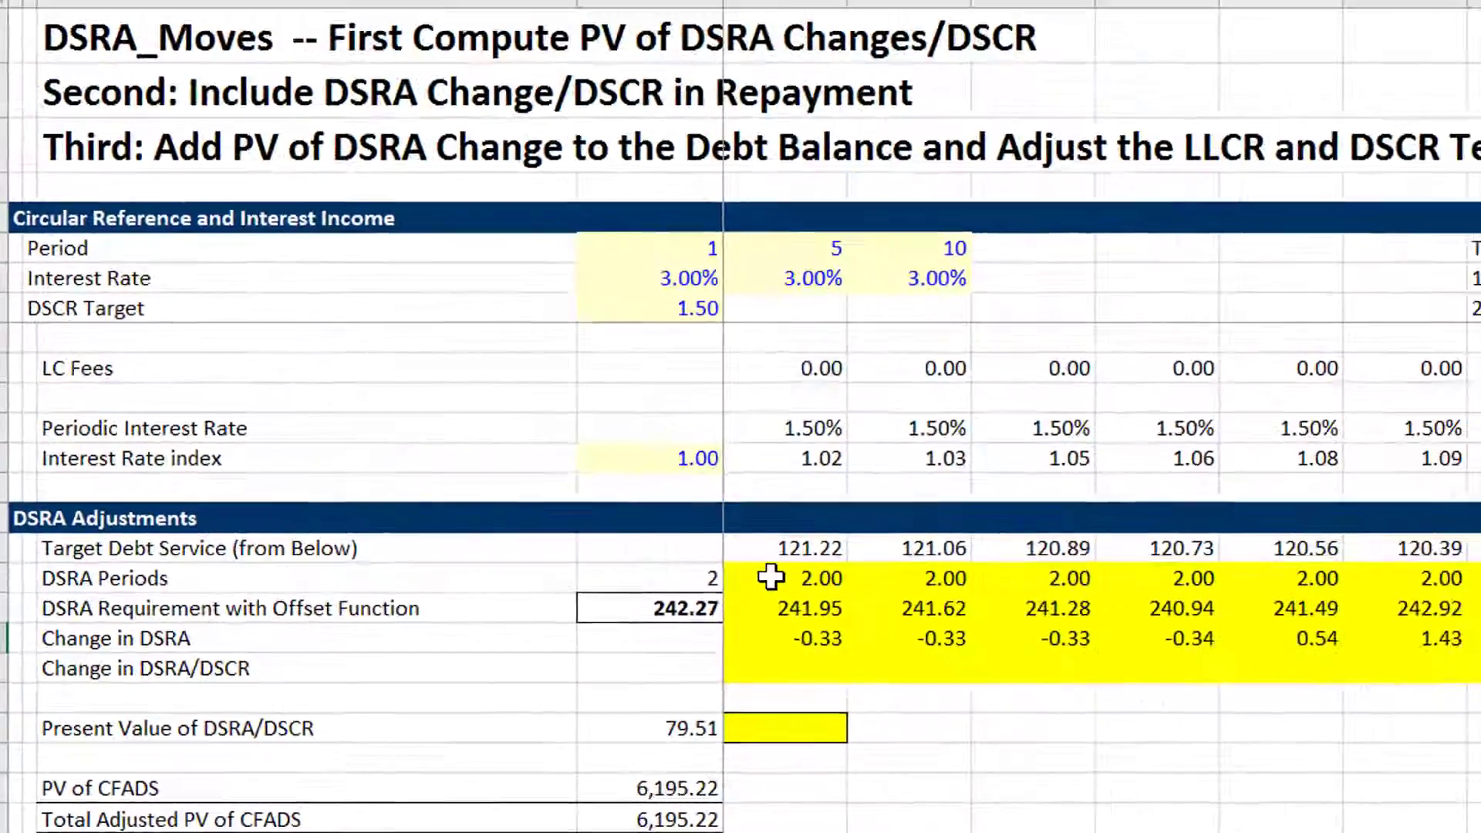
# Examine the DSRA requirement and Change in DSRA rows across the periods through the end of the debt term
pyautogui.hscroll(6, 985, 506)
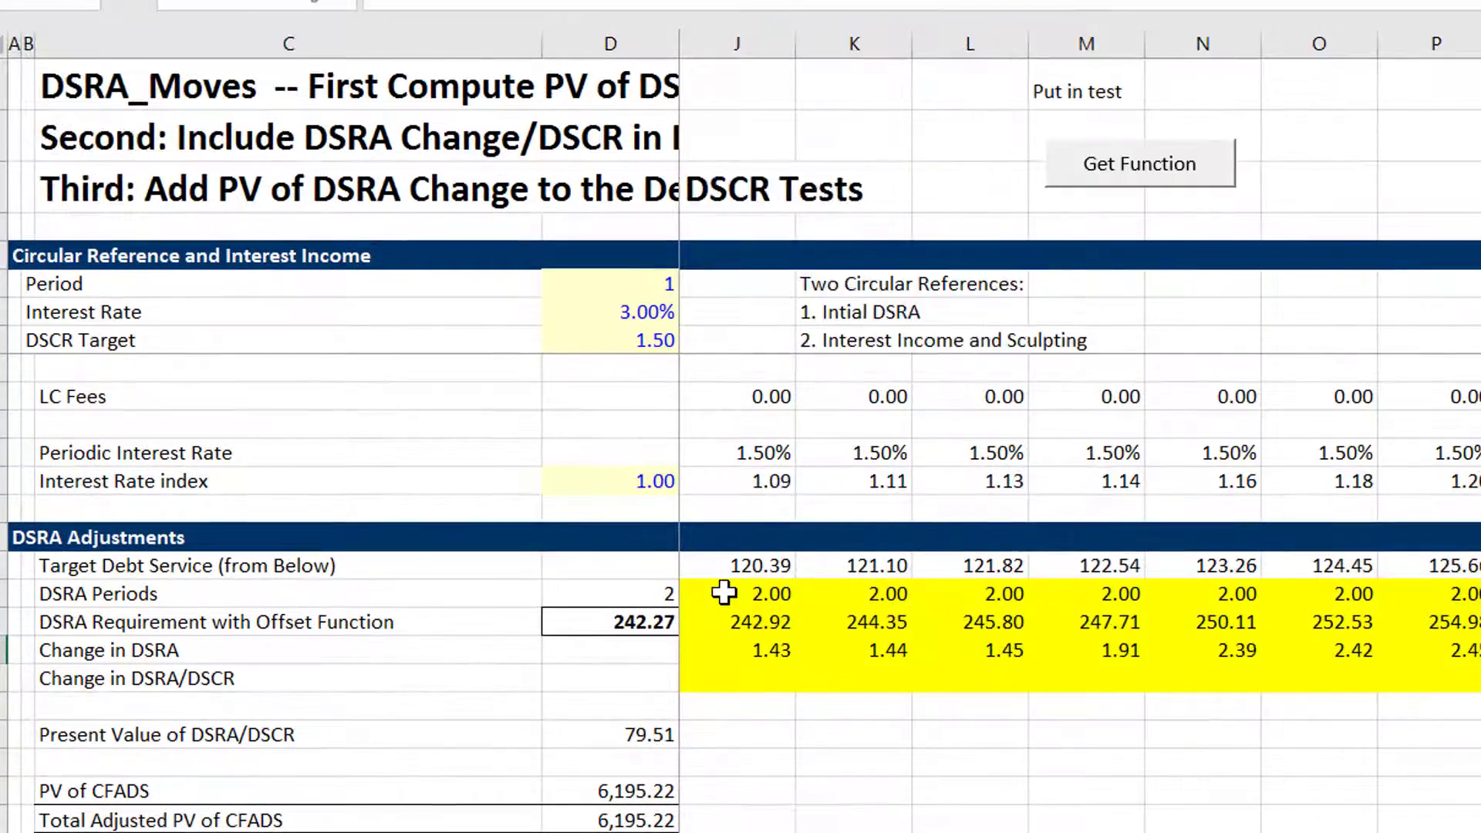
pyautogui.hscroll(8, 723, 593)
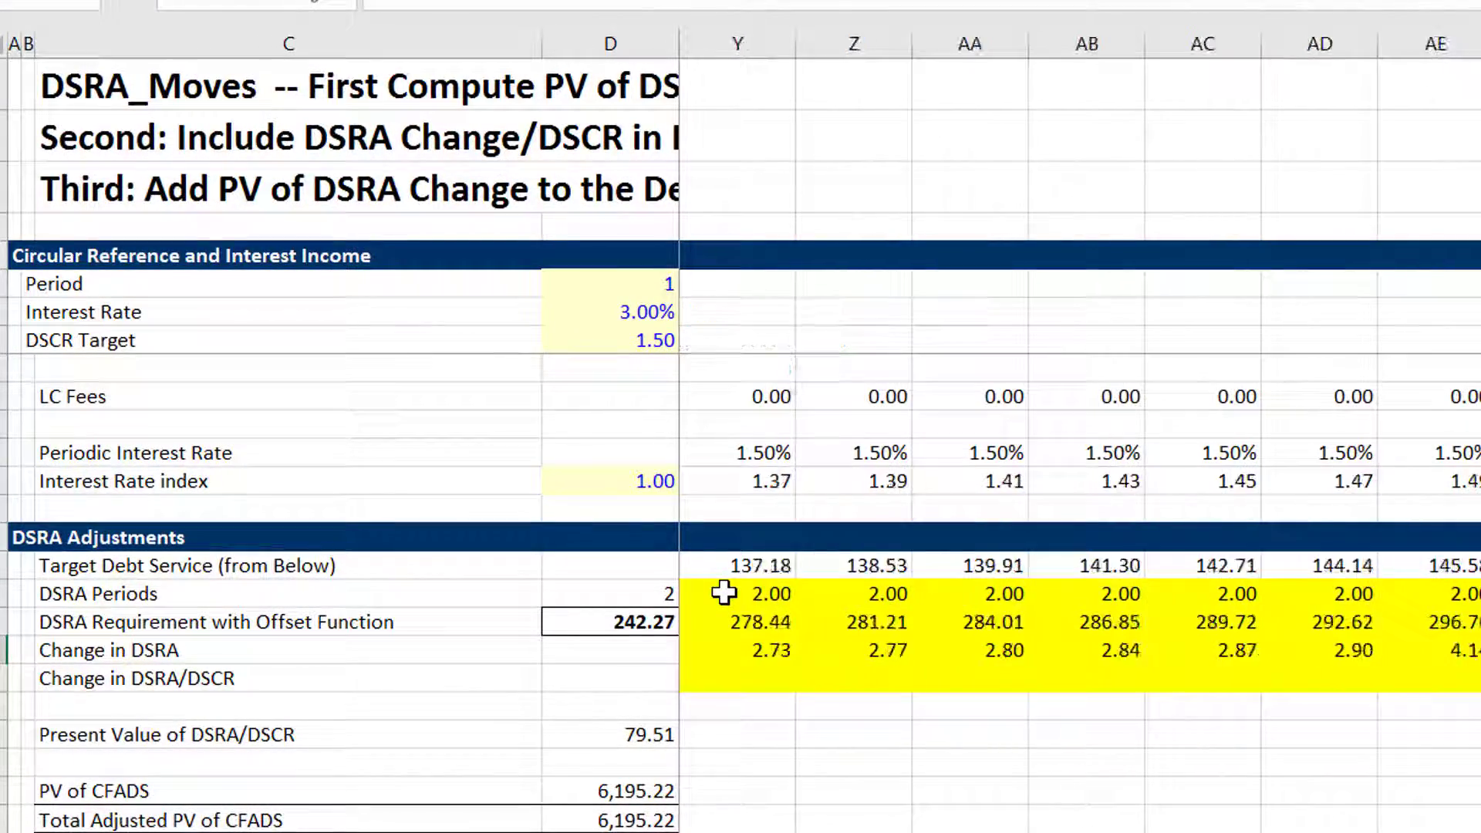
pyautogui.hscroll(3, 724, 592)
pyautogui.press('Left')
pyautogui.press('Left')
pyautogui.press('Left')
pyautogui.press('Left')
pyautogui.press('Left')
pyautogui.press('Left')
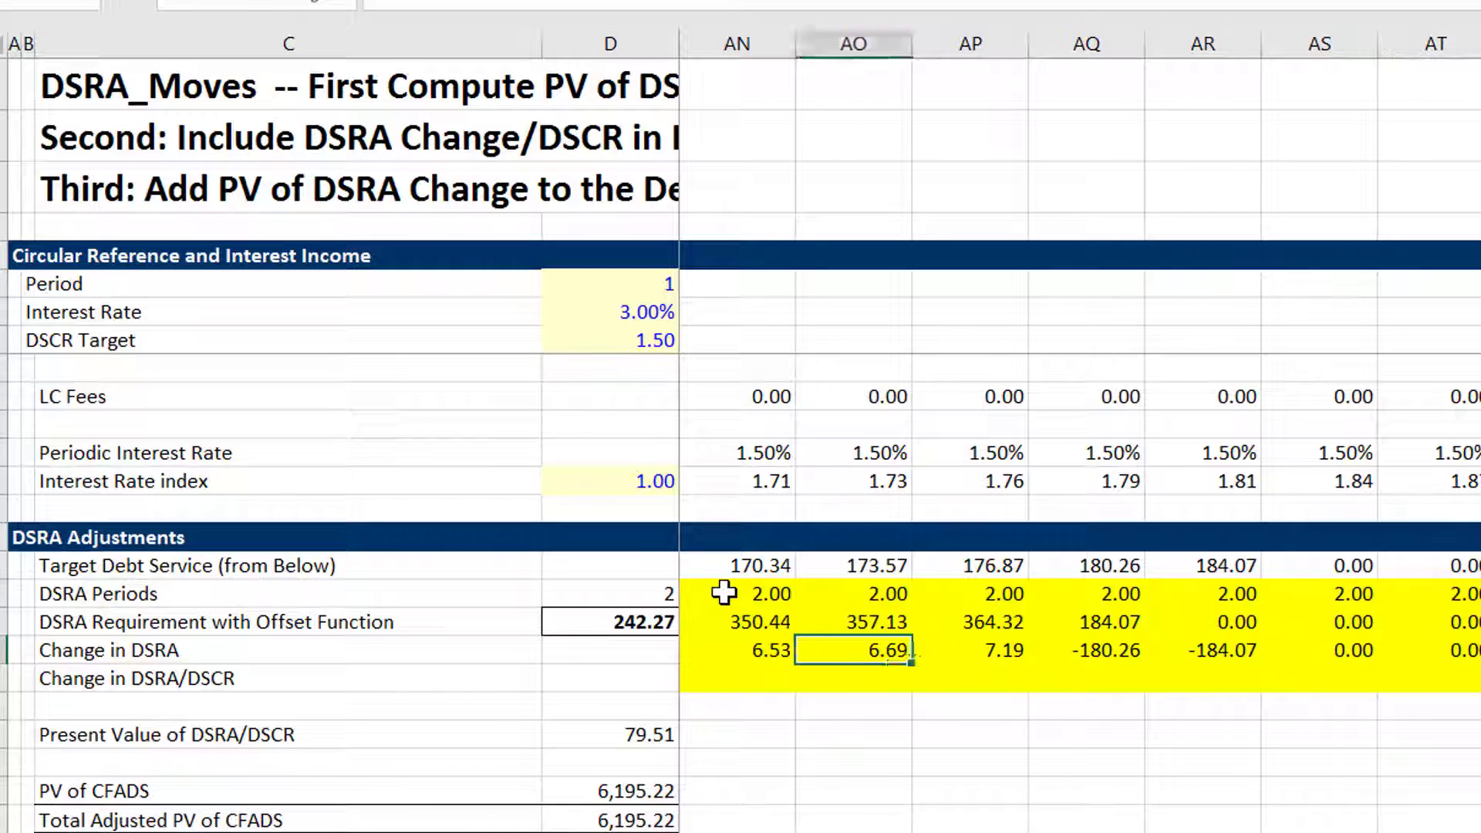
pyautogui.press('Left')
pyautogui.press('Left')
pyautogui.press('Left')
pyautogui.press('Left')
pyautogui.press('Left')
pyautogui.press('Left')
pyautogui.press('Left')
pyautogui.press('Left')
pyautogui.press('Left')
pyautogui.press('Left')
pyautogui.press('Left')
pyautogui.press('Left')
pyautogui.press('Left')
pyautogui.press('Left')
pyautogui.press('Left')
pyautogui.press('Left')
pyautogui.press('Left')
pyautogui.press('Left')
pyautogui.press('Left')
pyautogui.press('Left')
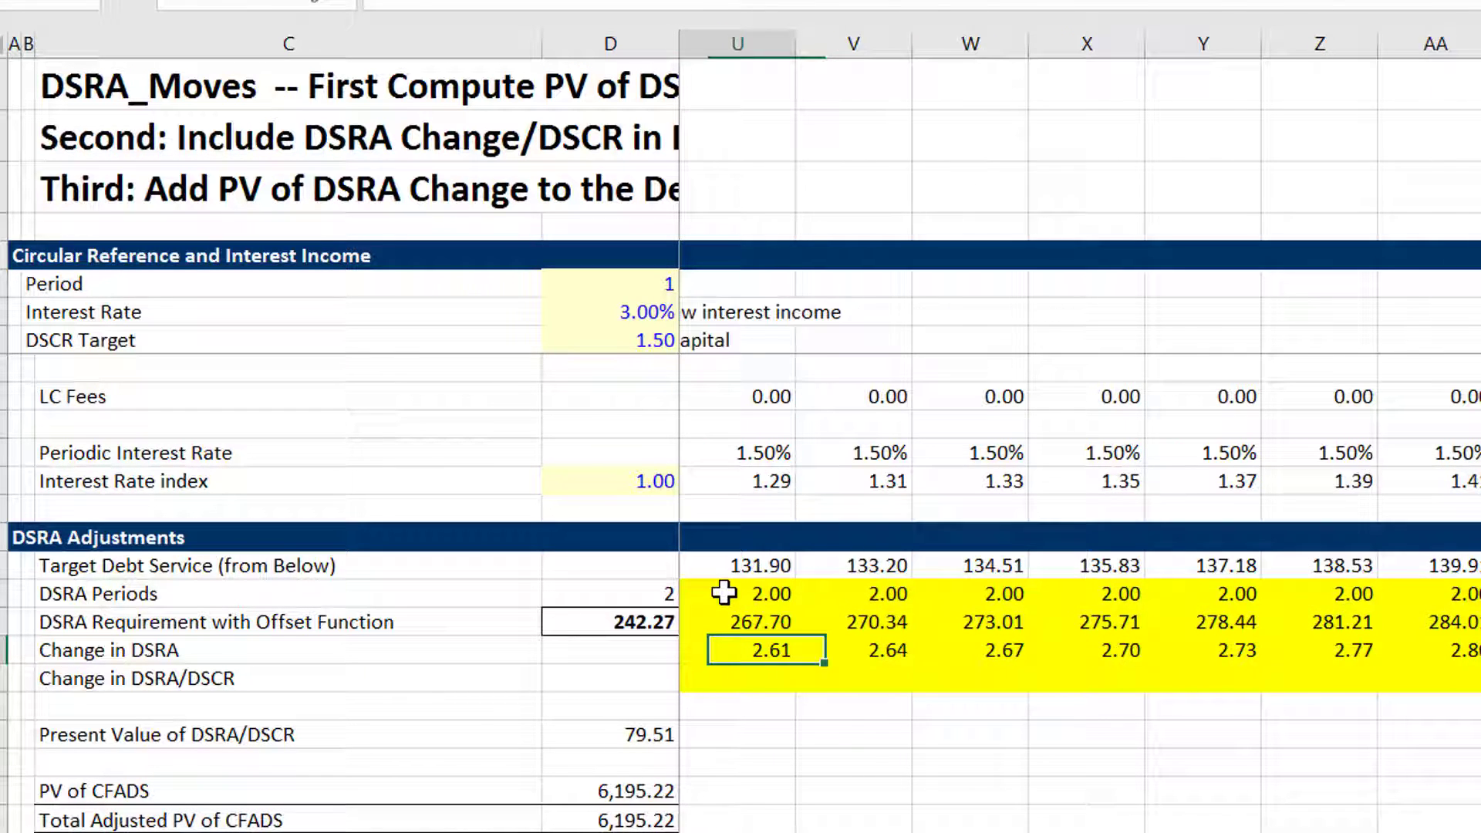
pyautogui.press('Left')
pyautogui.press('Left')
pyautogui.press('Left')
pyautogui.press('Left')
pyautogui.press('Left')
pyautogui.press('Left')
pyautogui.press('Left')
pyautogui.press('Left')
pyautogui.press('Left')
pyautogui.press('Left')
pyautogui.press('Left')
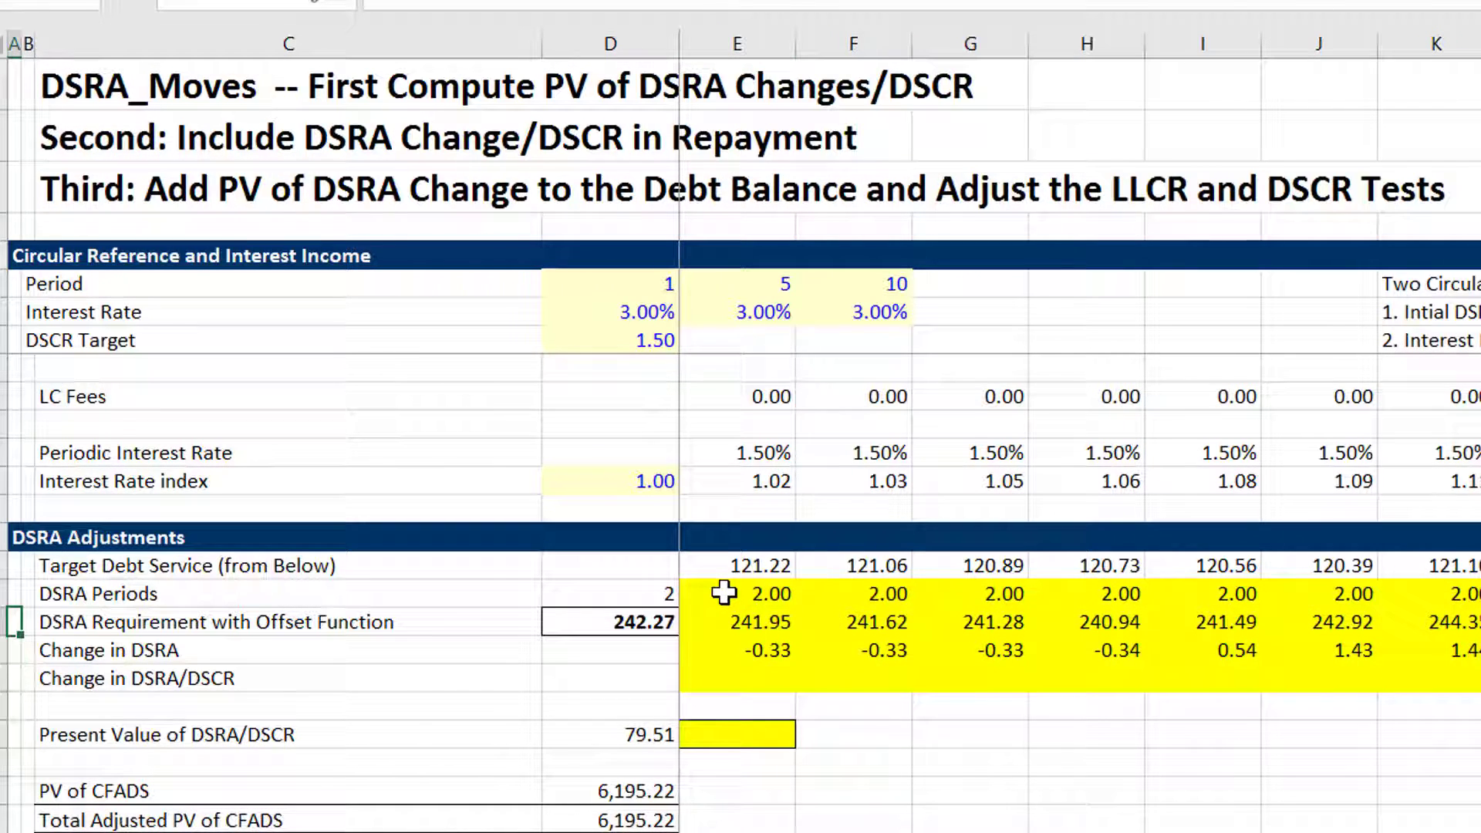
# Return to the DSRA assumptions and the Tests/Outputs block at the start of the sheet
pyautogui.press('Up')
pyautogui.press('Up')
pyautogui.press('Up')
pyautogui.press('Up')
pyautogui.press('Up')
pyautogui.press('Up')
pyautogui.press('Up')
pyautogui.press('Up')
pyautogui.press('Up')
pyautogui.press('Up')
pyautogui.press('Up')
pyautogui.press('Up')
pyautogui.press('Up')
pyautogui.press('Up')
pyautogui.press('Up')
pyautogui.press('Up')
pyautogui.press('Up')
pyautogui.press('Up')
pyautogui.press('Up')
pyautogui.press('Up')
pyautogui.press('Up')
pyautogui.press('Up')
pyautogui.press('Up')
pyautogui.press('Up')
pyautogui.press('Up')
pyautogui.press('Up')
pyautogui.press('Up')
pyautogui.press('Up')
pyautogui.press('Up')
pyautogui.press('Up')
pyautogui.press('Up')
pyautogui.press('Up')
pyautogui.press('Up')
pyautogui.press('Up')
pyautogui.press('Up')
pyautogui.press('Up')
pyautogui.press('Up')
pyautogui.press('Up')
pyautogui.press('Up')
pyautogui.press('Up')
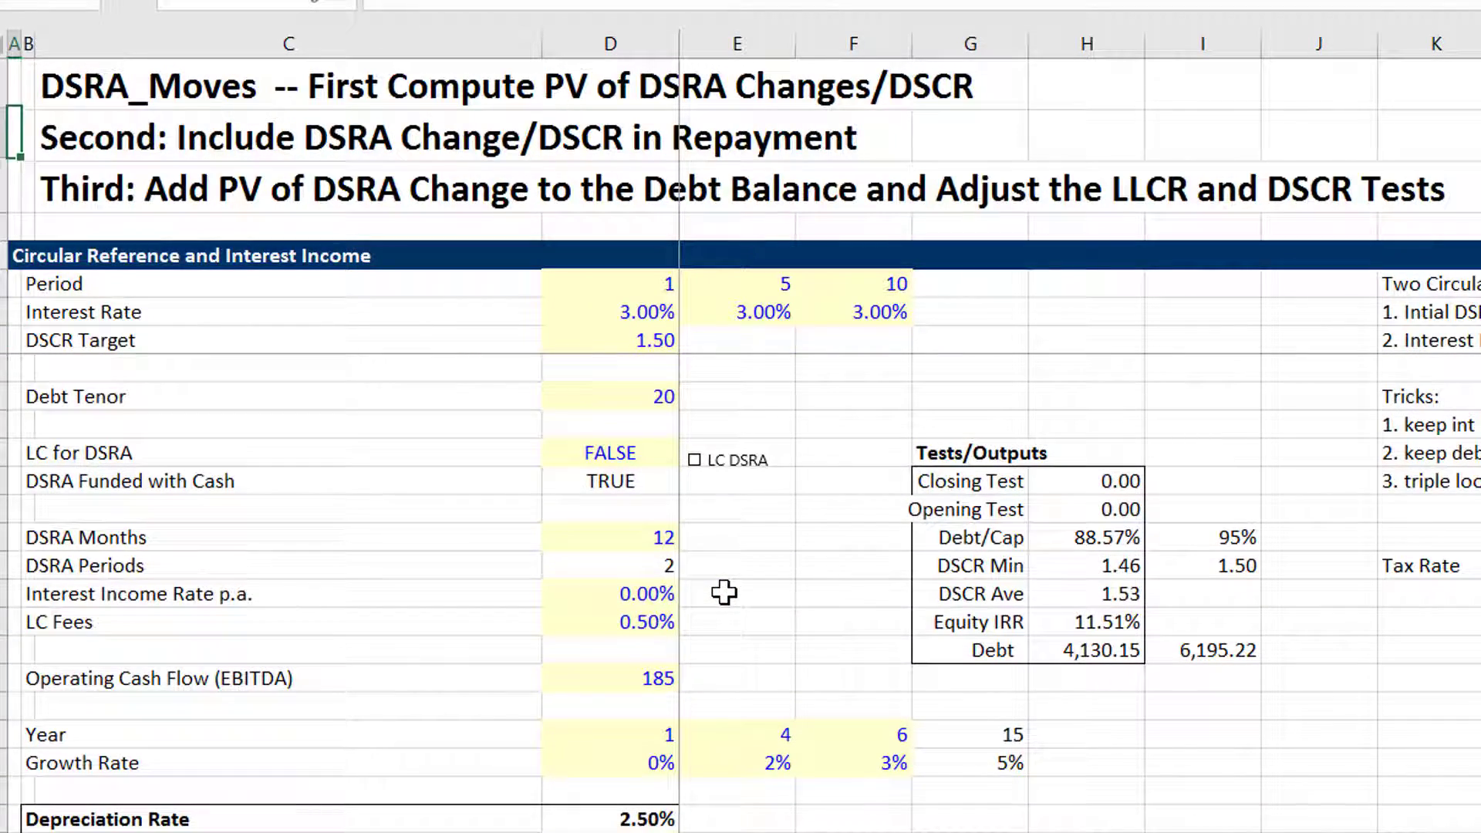
# Go to the Change in DSRA/DSCR row in the DSRA Adjustments section
pyautogui.press('Right')
pyautogui.press('Right')
pyautogui.press('Right')
pyautogui.press('Right')
pyautogui.press('Right')
pyautogui.press('Down')
pyautogui.press('Down')
pyautogui.press('Down')
pyautogui.press('Down')
pyautogui.press('Down')
pyautogui.press('Down')
pyautogui.press('Down')
pyautogui.press('Down')
pyautogui.press('Down')
pyautogui.press('Down')
pyautogui.press('Down')
pyautogui.press('Down')
pyautogui.press('Down')
pyautogui.press('Down')
pyautogui.press('Down')
pyautogui.press('Down')
pyautogui.press('Down')
pyautogui.press('Down')
pyautogui.press('Down')
pyautogui.press('Down')
pyautogui.press('Down')
pyautogui.press('Down')
pyautogui.press('Down')
pyautogui.press('Down')
pyautogui.press('Down')
pyautogui.press('Down')
pyautogui.press('Down')
pyautogui.press('Down')
pyautogui.press('Down')
pyautogui.press('Down')
pyautogui.press('Down')
pyautogui.press('Down')
pyautogui.press('Down')
pyautogui.press('Down')
pyautogui.press('Down')
pyautogui.press('Down')
pyautogui.press('Down')
pyautogui.press('Up')
pyautogui.press('Up')
pyautogui.press('Up')
pyautogui.press('Up')
pyautogui.press('Up')
pyautogui.press('Up')
pyautogui.press('Up')
pyautogui.press('Up')
pyautogui.press('Up')
pyautogui.press('Up')
pyautogui.press('Up')
pyautogui.press('Left')
pyautogui.press('Down')
pyautogui.press('Down')
pyautogui.press('Left')
pyautogui.press('Down')
pyautogui.press('Down')
pyautogui.press('Up')
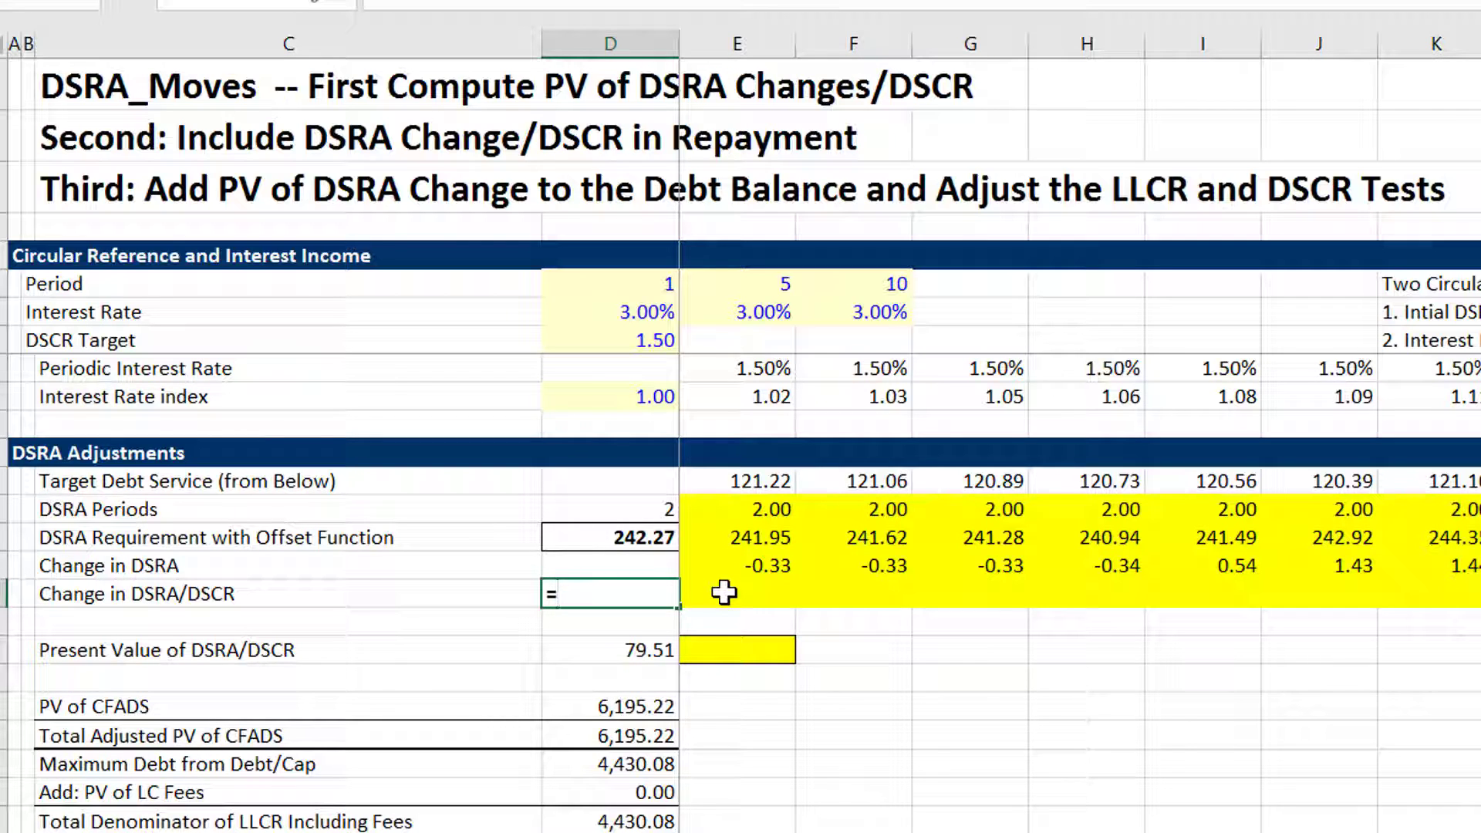
pyautogui.press('Down')
pyautogui.press('Up')
pyautogui.press('Escape')
# In the Change in DSRA/DSCR row, enter =E60/E87 for the first period and fill it across all periods
pyautogui.click(724, 592)
pyautogui.write('=')
pyautogui.press('Up')
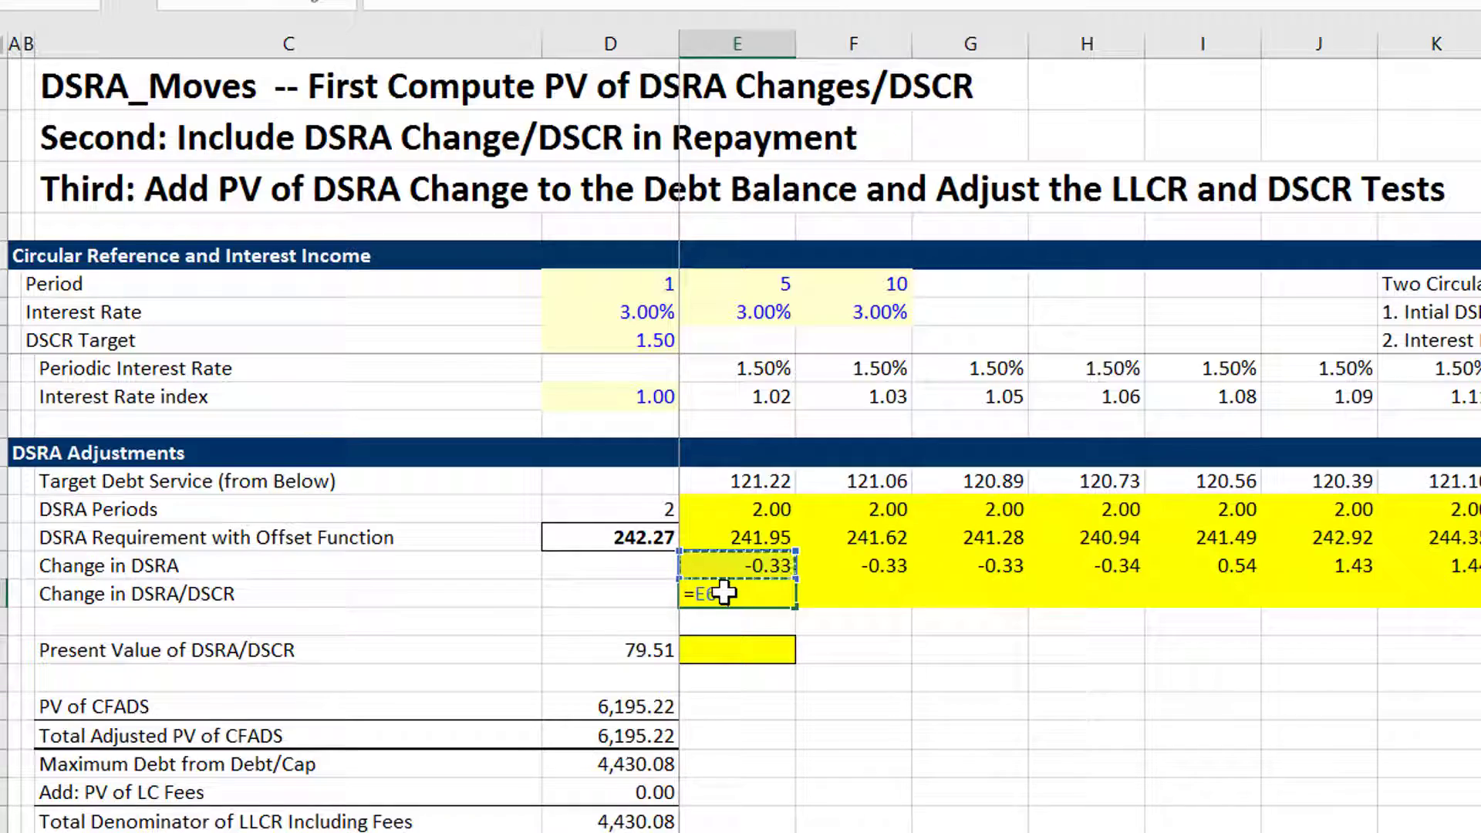
pyautogui.write('/')
pyautogui.press('Down')
pyautogui.press('Down')
pyautogui.press('Down')
pyautogui.press('Down')
pyautogui.press('Down')
pyautogui.press('Down')
pyautogui.press('Down')
pyautogui.press('Down')
pyautogui.press('Down')
pyautogui.press('Down')
pyautogui.press('Down')
pyautogui.press('Down')
pyautogui.press('Down')
pyautogui.press('Down')
pyautogui.press('Down')
pyautogui.press('Down')
pyautogui.press('Down')
pyautogui.press('Down')
pyautogui.press('Down')
pyautogui.press('Down')
pyautogui.press('Down')
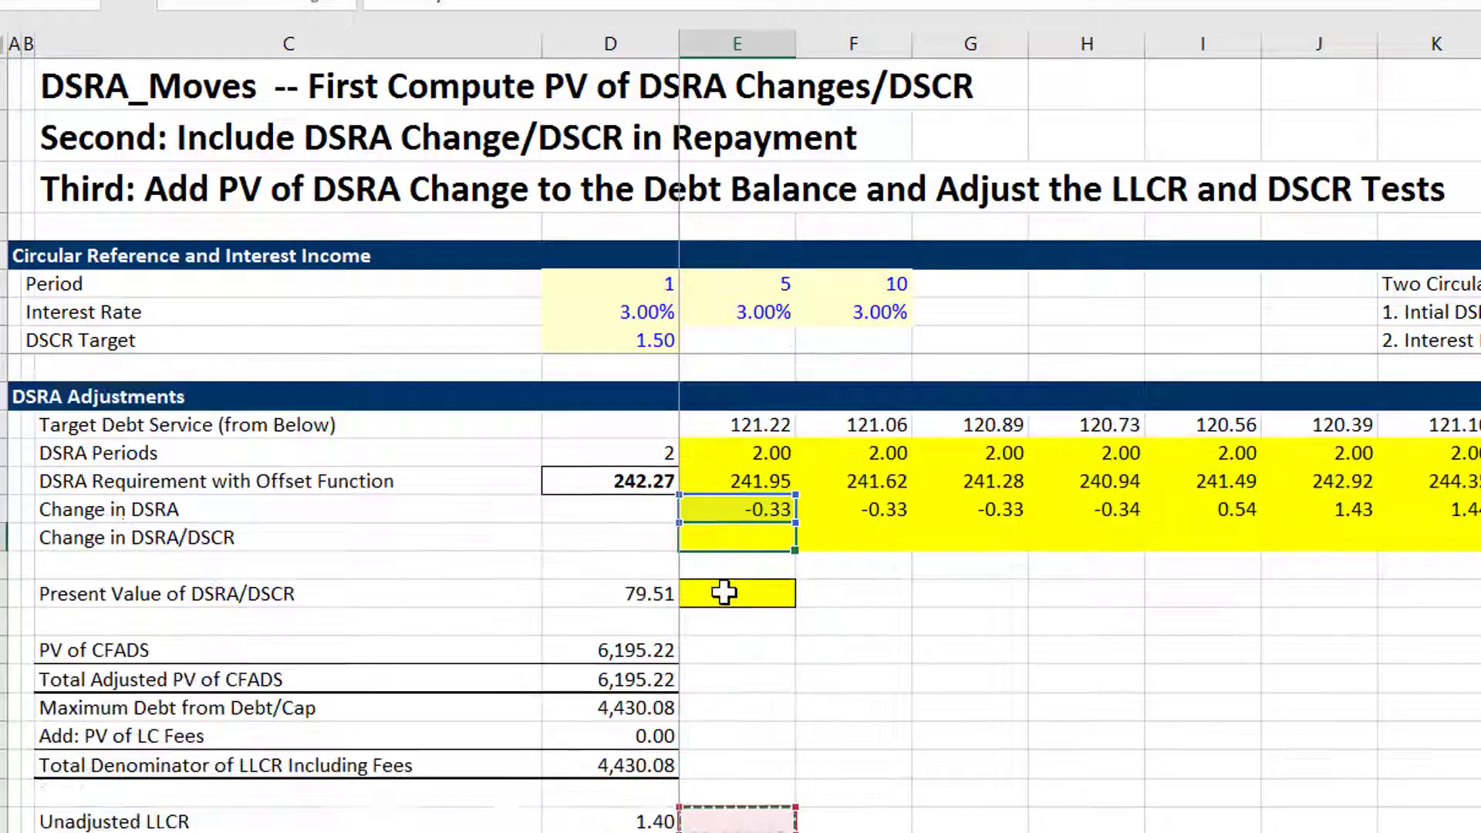
pyautogui.press('Down')
pyautogui.press('Down')
pyautogui.press('Down')
pyautogui.press('Down')
pyautogui.press('Down')
pyautogui.press('Down')
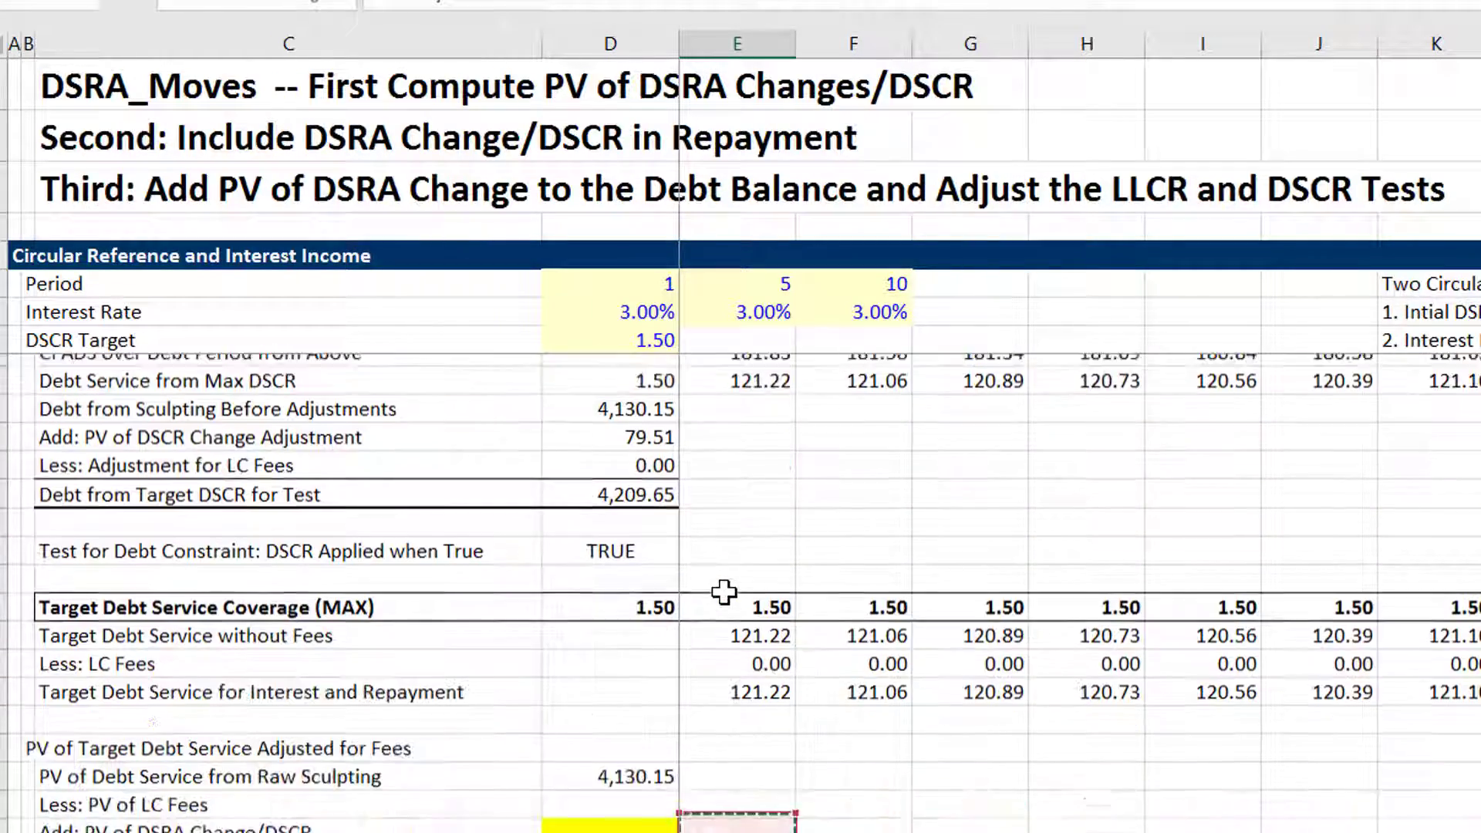
pyautogui.press('Up')
pyautogui.press('Up')
pyautogui.press('Up')
pyautogui.press('Up')
pyautogui.press('Up')
pyautogui.press('Up')
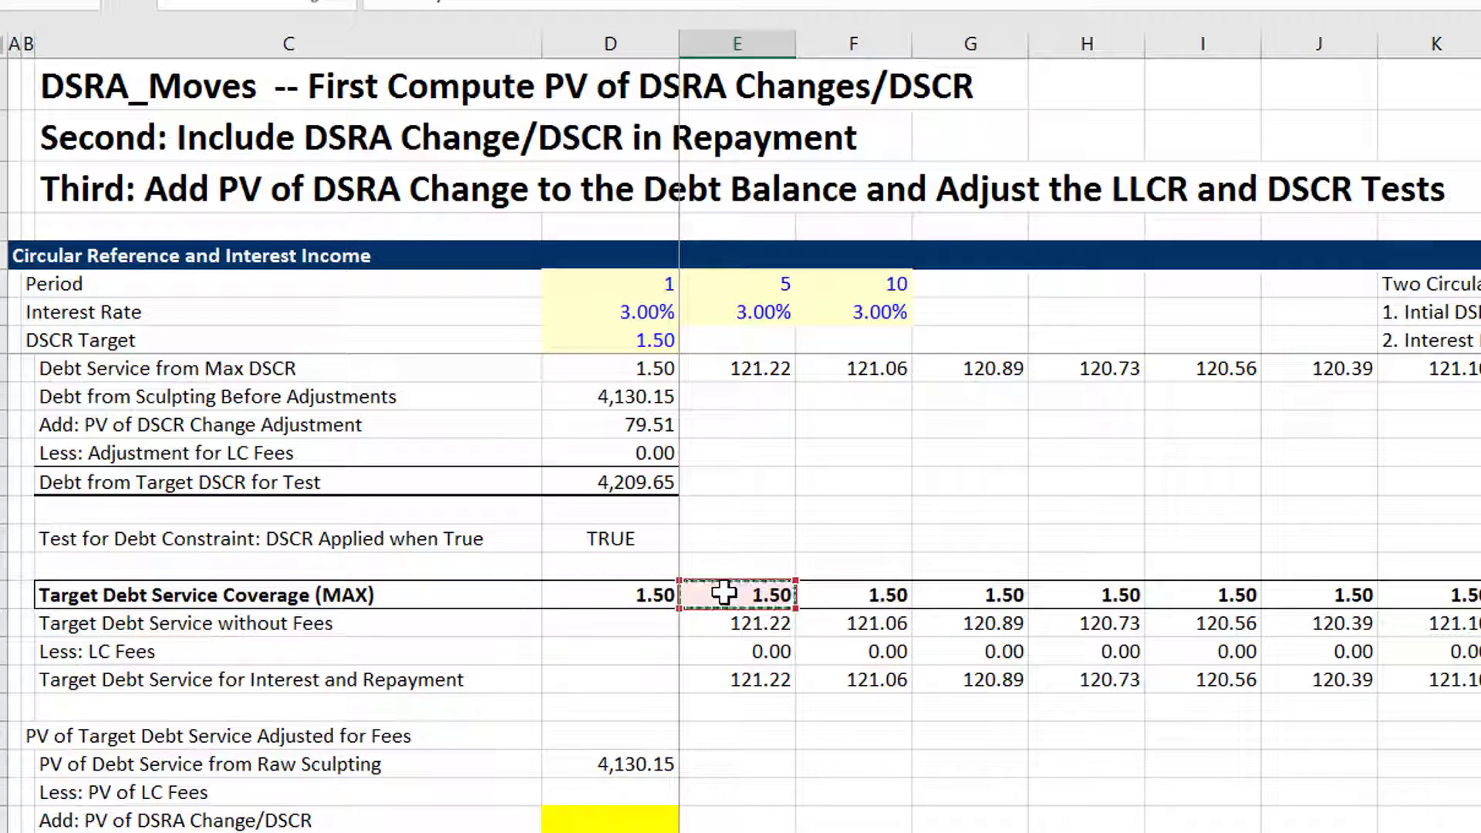
pyautogui.press('Escape')
pyautogui.press('Up')
pyautogui.press('Up')
pyautogui.press('Up')
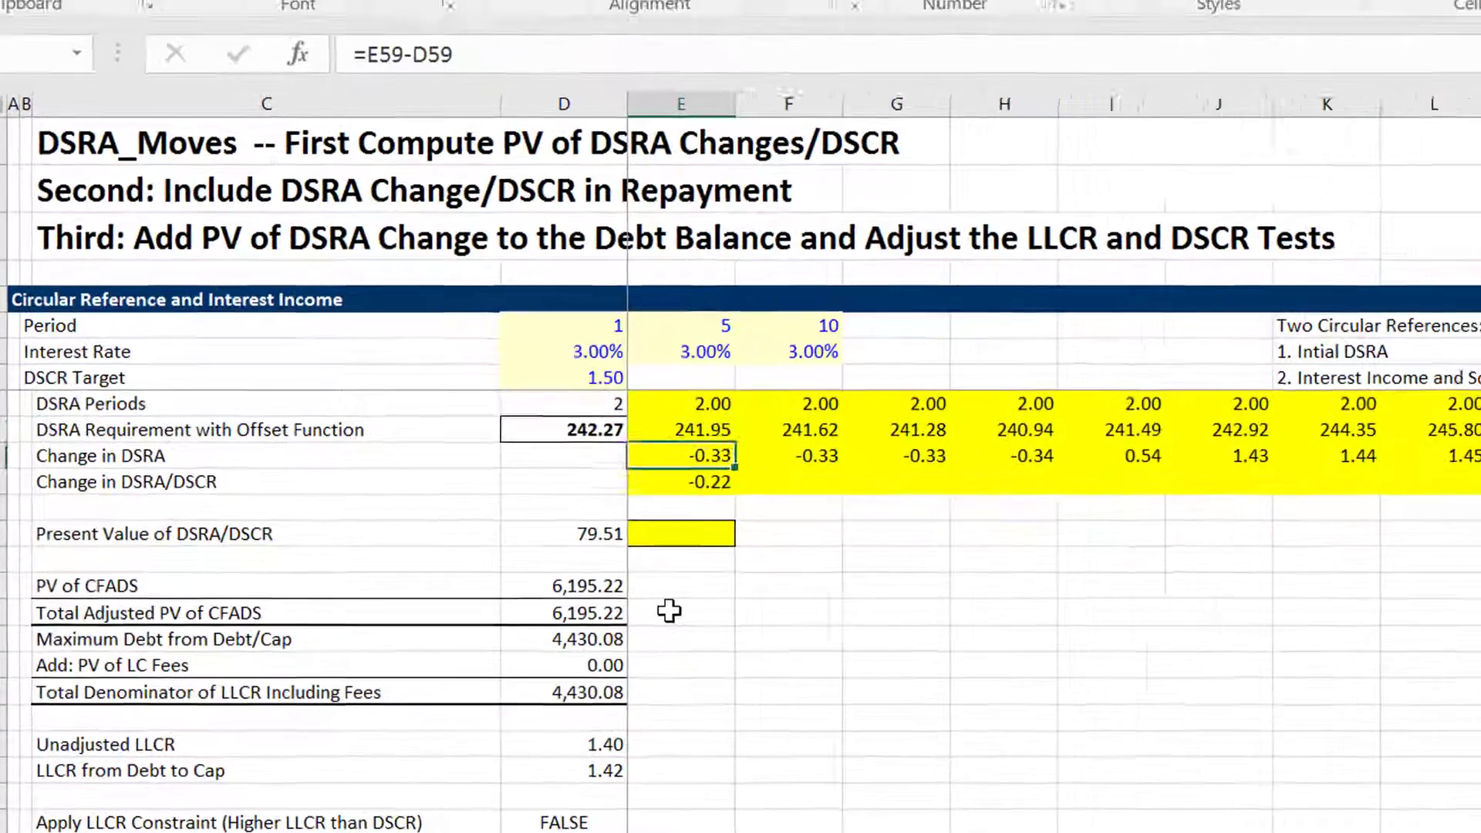
pyautogui.press('Down')
pyautogui.hotkey('ctrl', 'shift', 'Right')
pyautogui.hotkey('ctrl', 'r')
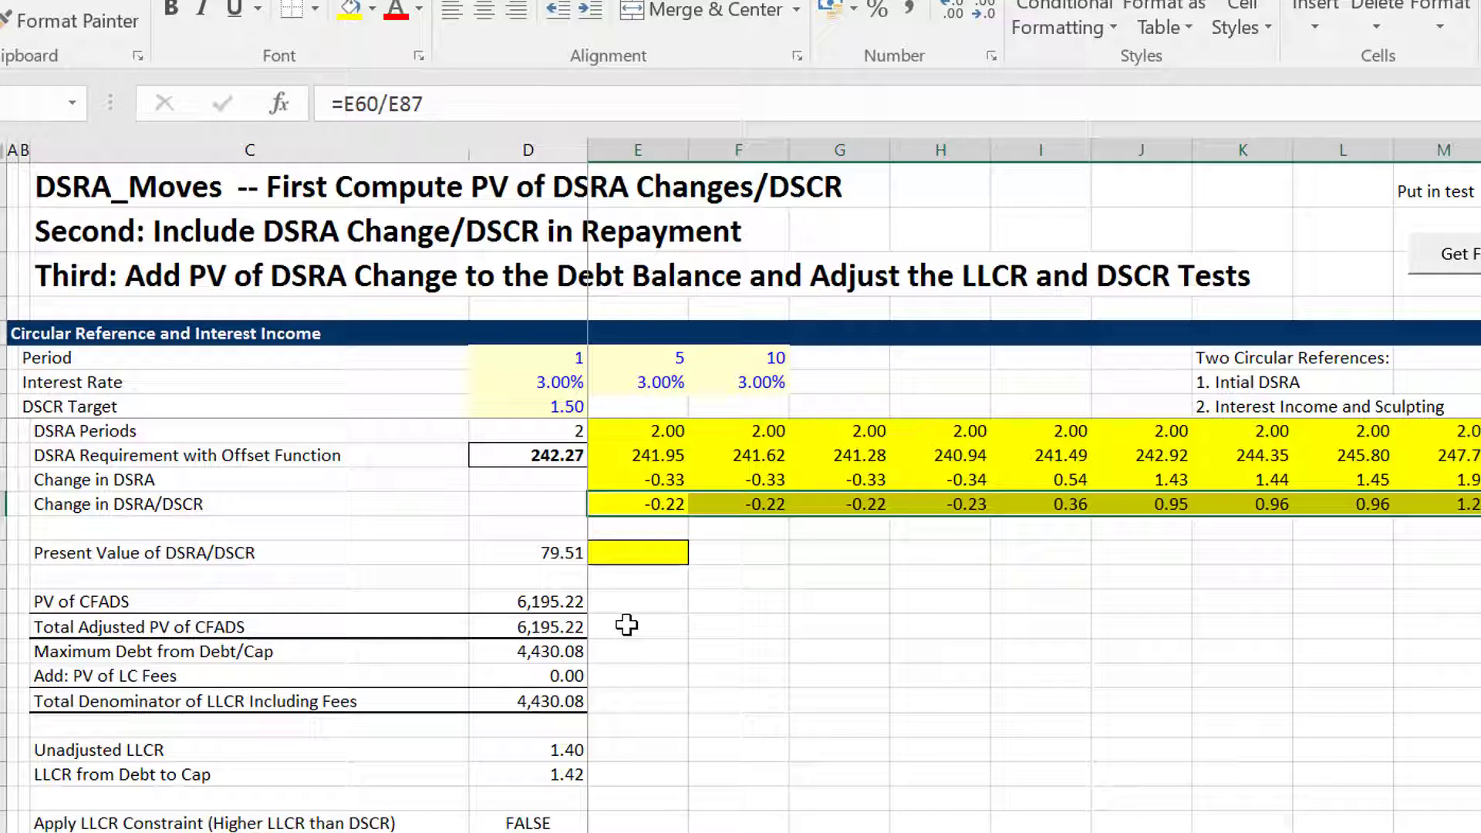
# In the yellow Present Value of DSRA/DSCR cell, enter a SUMPRODUCT of E61:BL61 divided by the Interest Rate index row from E54 across all periods
pyautogui.press('Left')
pyautogui.press('Right')
pyautogui.press('Right')
pyautogui.press('Left')
pyautogui.press('Down')
pyautogui.press('Down')
pyautogui.press('Left')
pyautogui.press('Right')
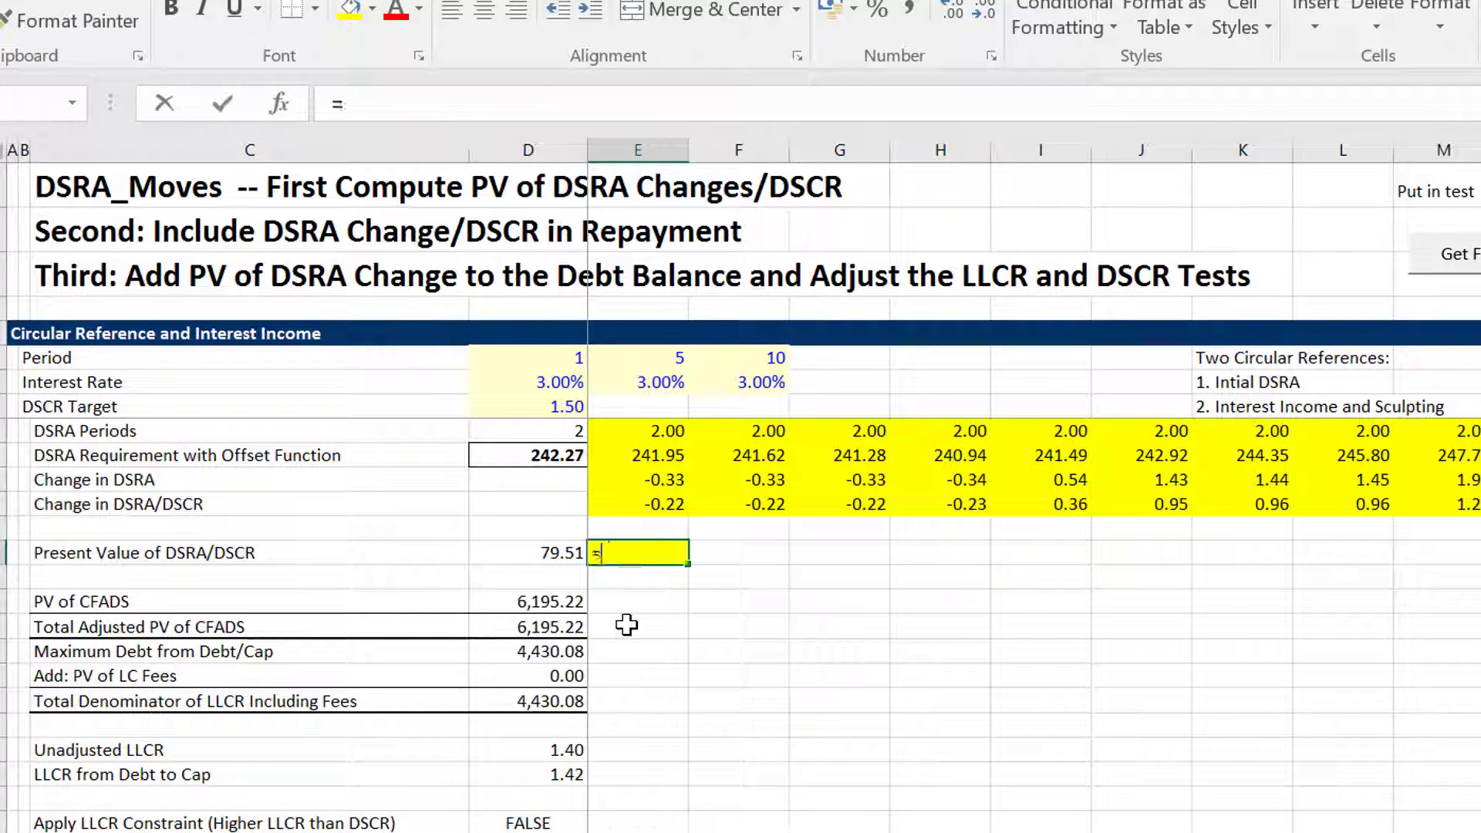
pyautogui.write('=sum')
pyautogui.press('Down')
pyautogui.press('Down')
pyautogui.press('Down')
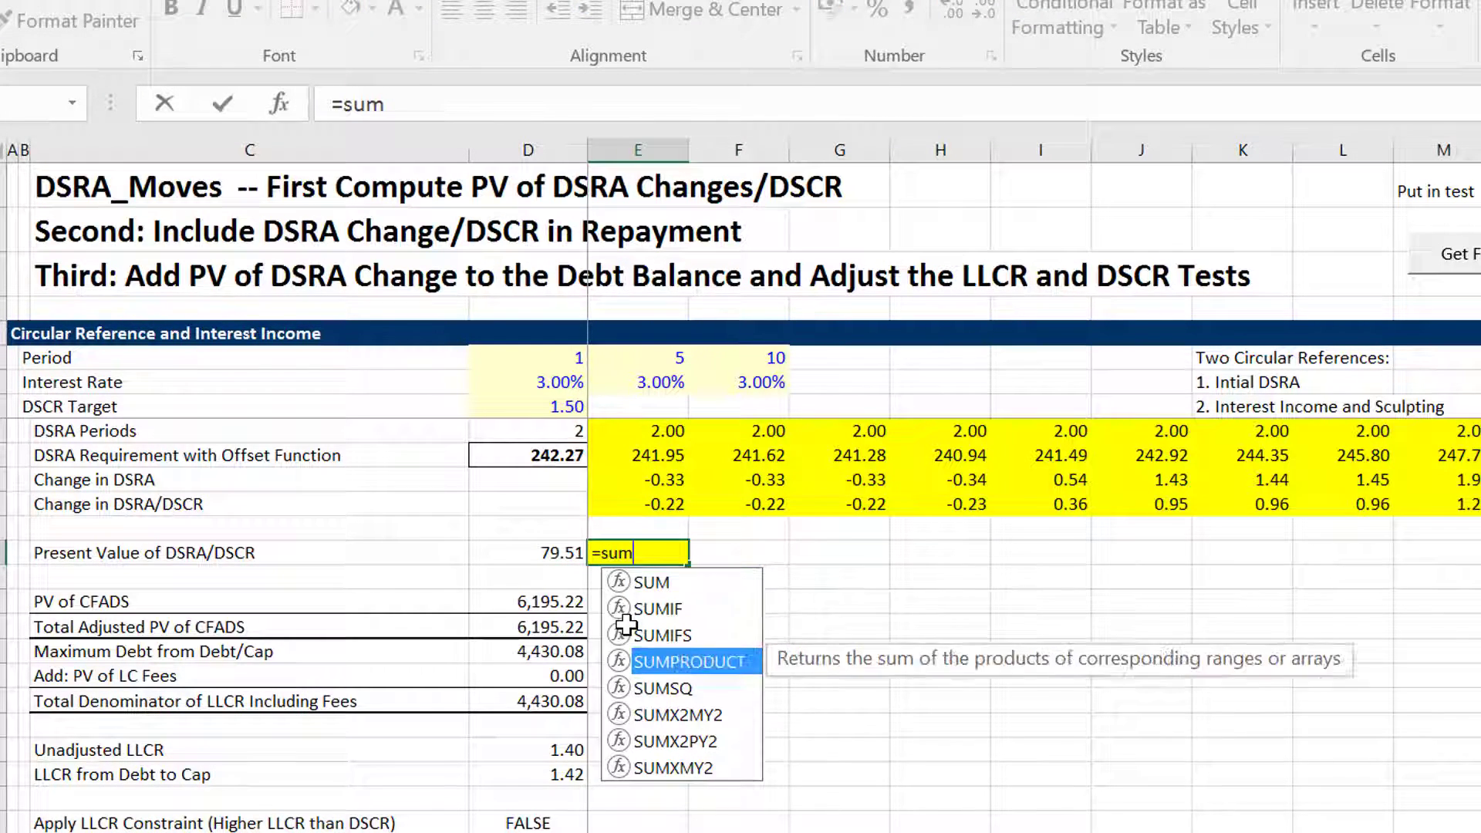
pyautogui.press('Tab')
pyautogui.press('Up')
pyautogui.press('Up')
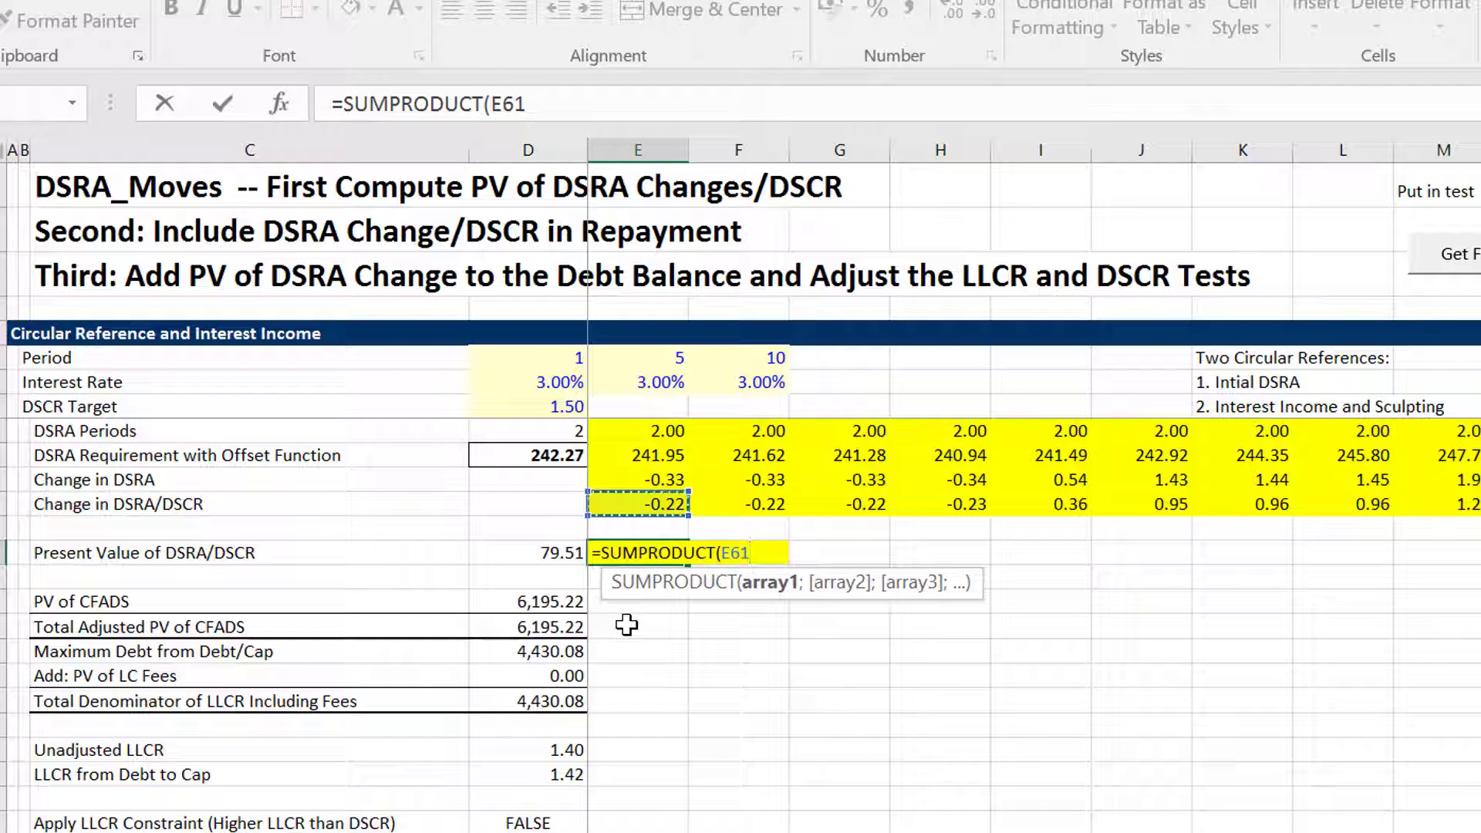
pyautogui.hotkey('ctrl', 'shift', 'Right')
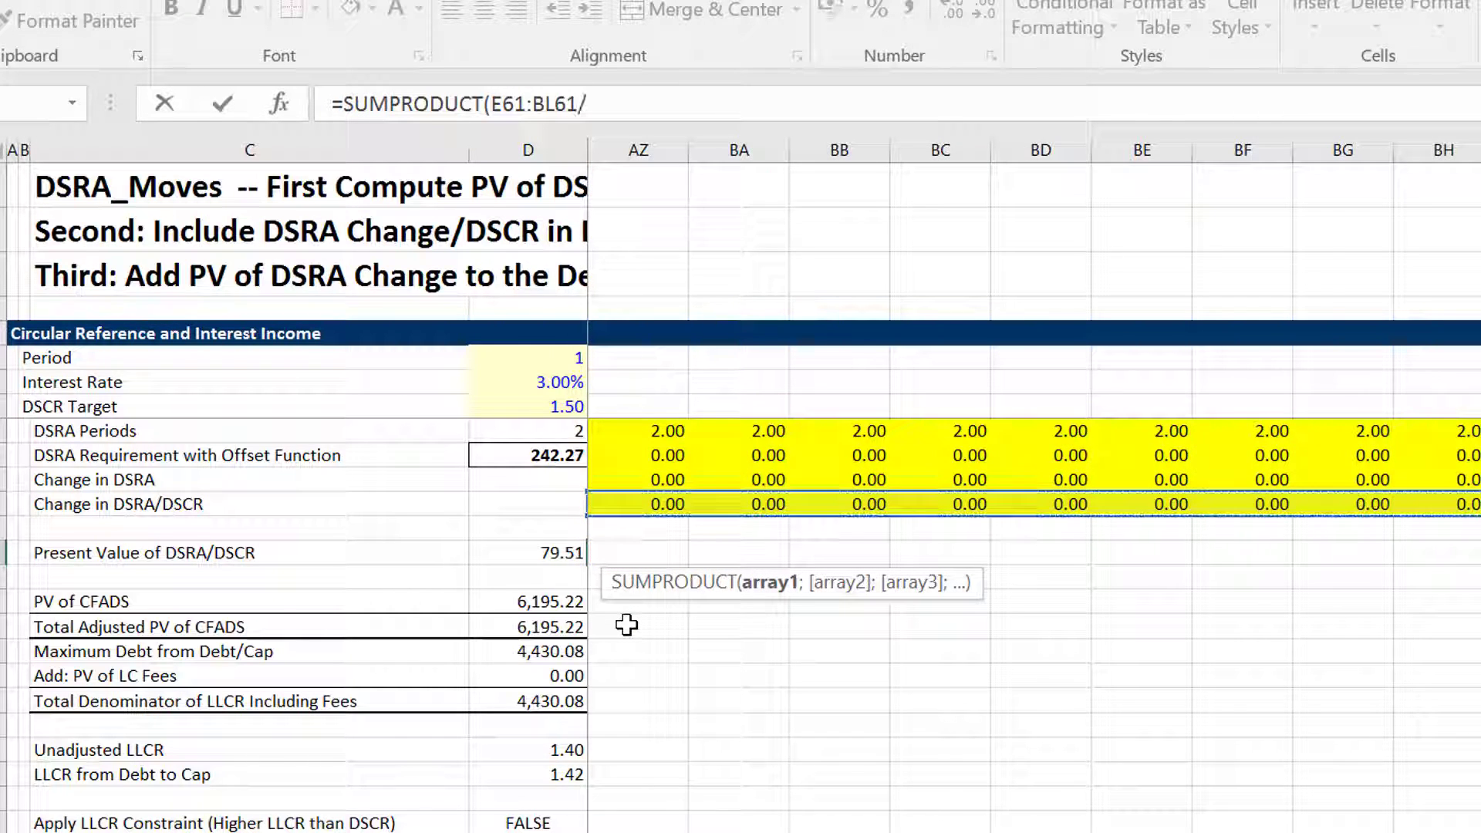
pyautogui.write('/')
pyautogui.press('Down')
pyautogui.press('Up')
pyautogui.press('Up')
pyautogui.press('Up')
pyautogui.press('Up')
pyautogui.press('Up')
pyautogui.press('Up')
pyautogui.press('Up')
pyautogui.press('Up')
pyautogui.press('Up')
pyautogui.press('Up')
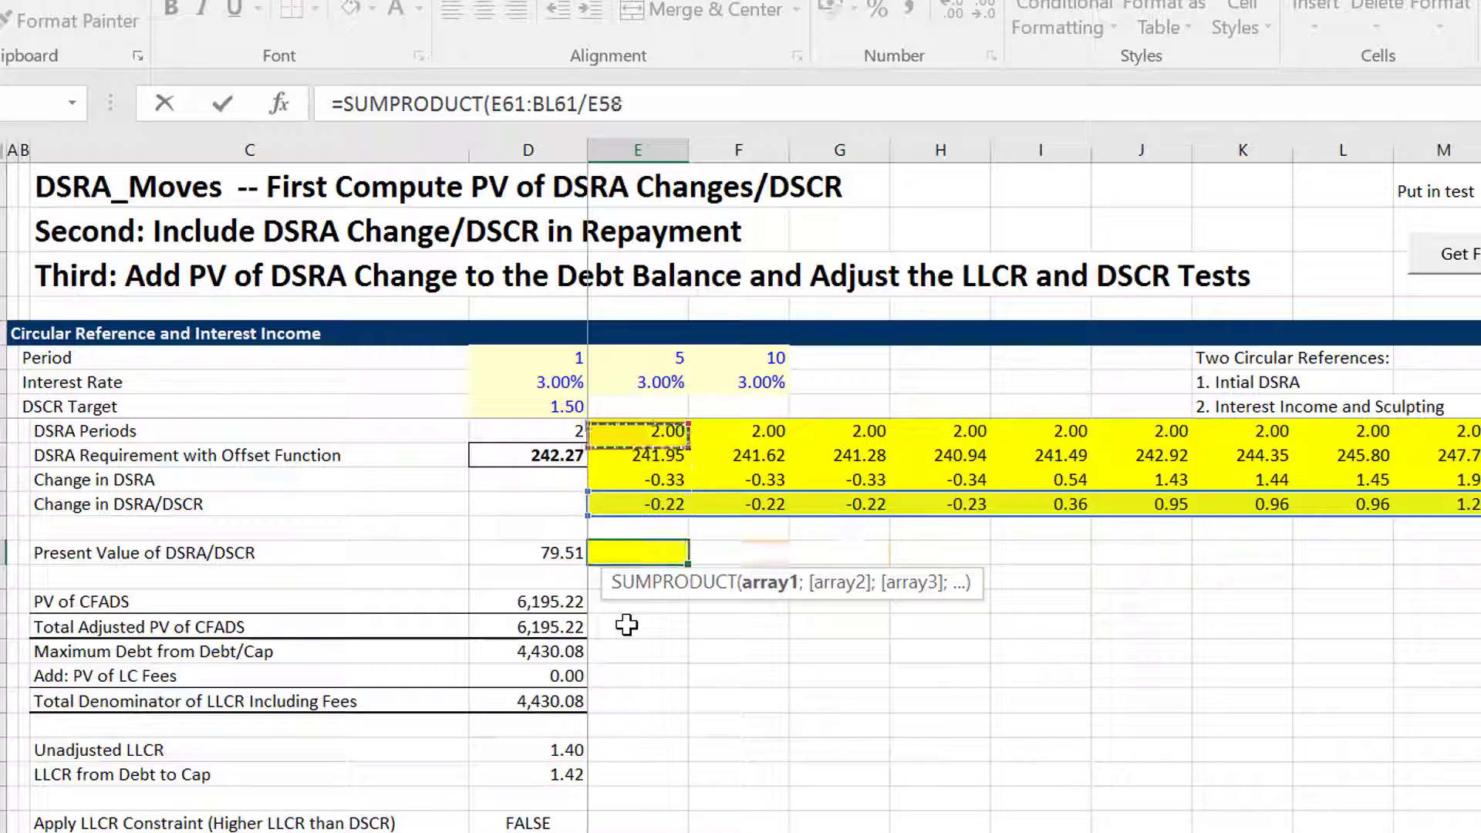
pyautogui.scroll(1, 627, 624)
pyautogui.press('Up')
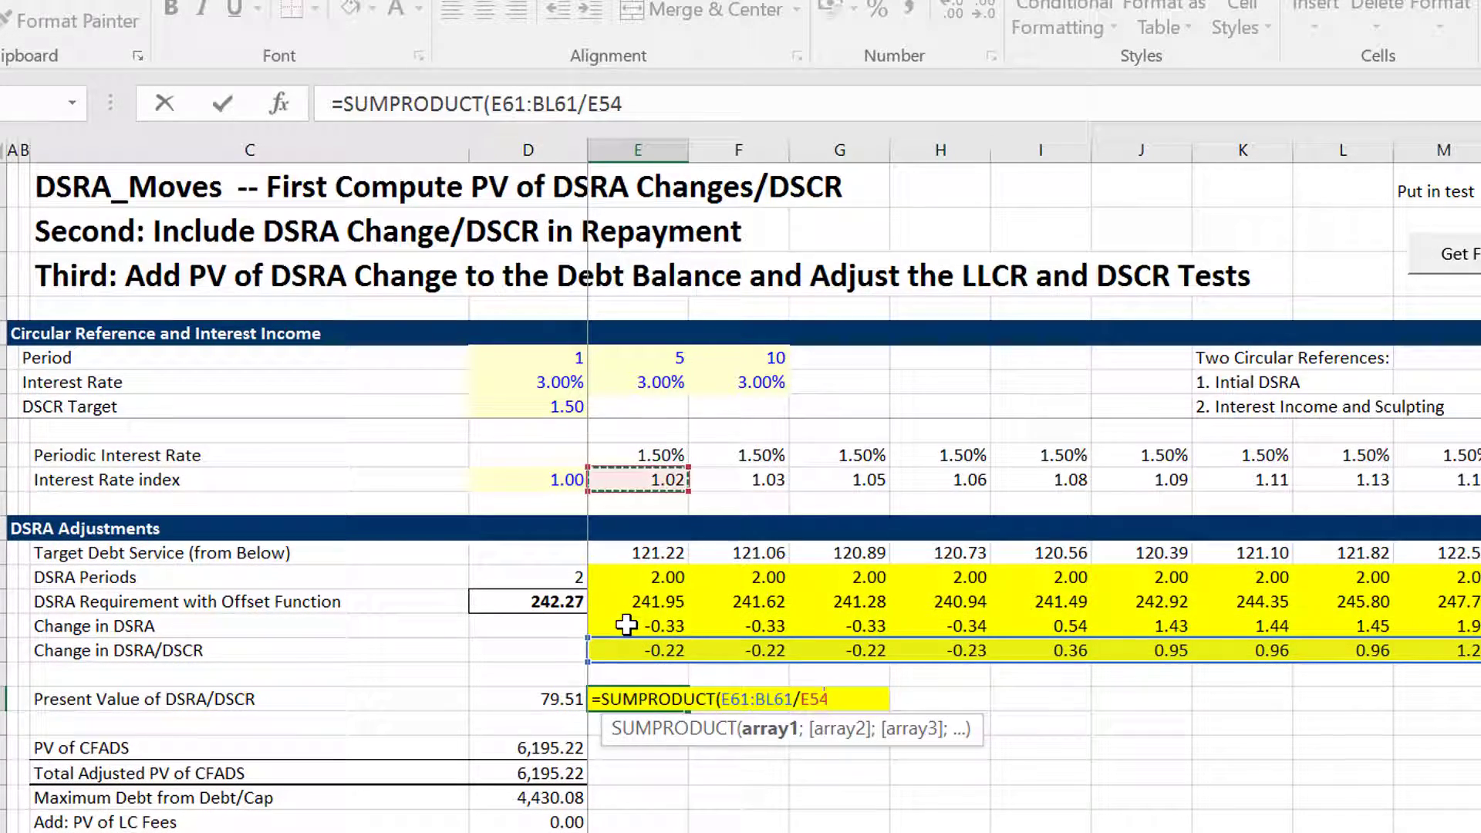
pyautogui.hotkey('ctrl', 'shift', 'Right')
pyautogui.press('Return')
pyautogui.press('Up')
pyautogui.press('Left')
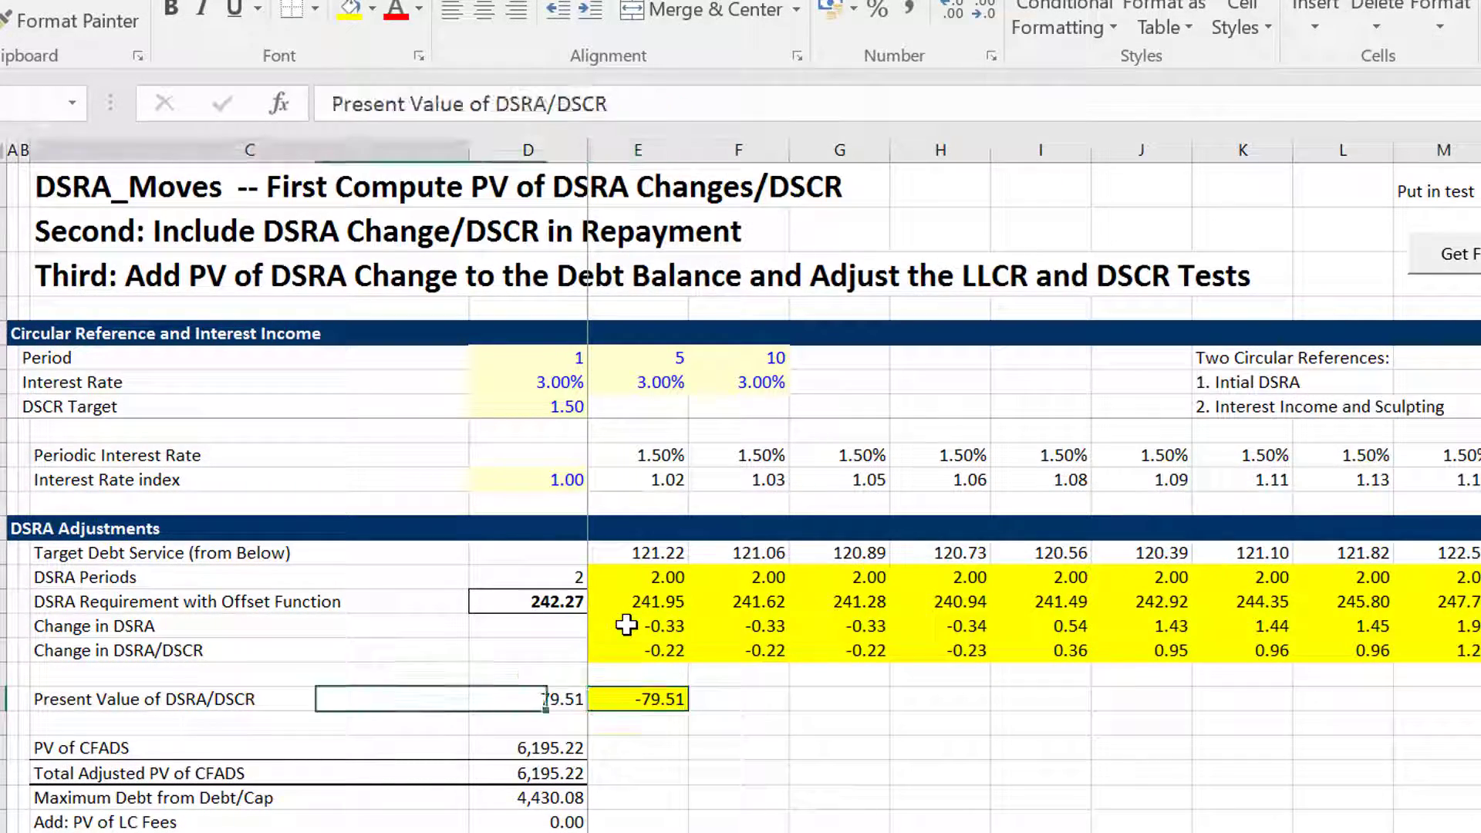
pyautogui.press('Right')
pyautogui.press('Left')
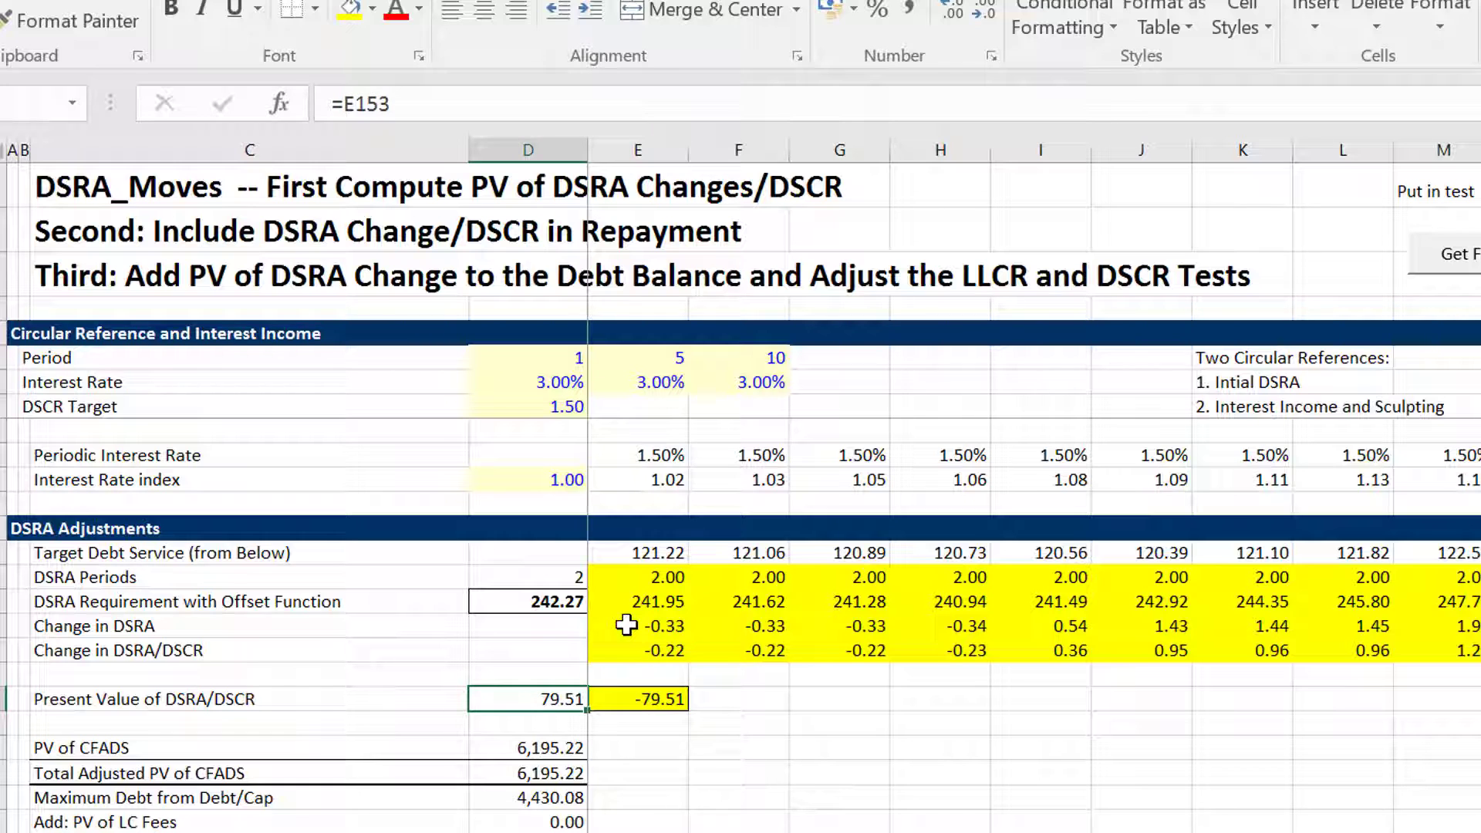
# Follow the Present Value of DSRA/DSCR link (=E153) through the debt, DSRA and tax sections to the Circular Reference Resolution block
pyautogui.press('Right')
pyautogui.press('Left')
pyautogui.press('Down')
pyautogui.press('Down')
pyautogui.press('Down')
pyautogui.press('Down')
pyautogui.press('Down')
pyautogui.press('Down')
pyautogui.press('Down')
pyautogui.press('Down')
pyautogui.press('Down')
pyautogui.press('Down')
pyautogui.press('Down')
pyautogui.press('Down')
pyautogui.press('Down')
pyautogui.press('Down')
pyautogui.press('Down')
pyautogui.press('Down')
pyautogui.press('Down')
pyautogui.press('Down')
pyautogui.press('Down')
pyautogui.press('Down')
pyautogui.press('Down')
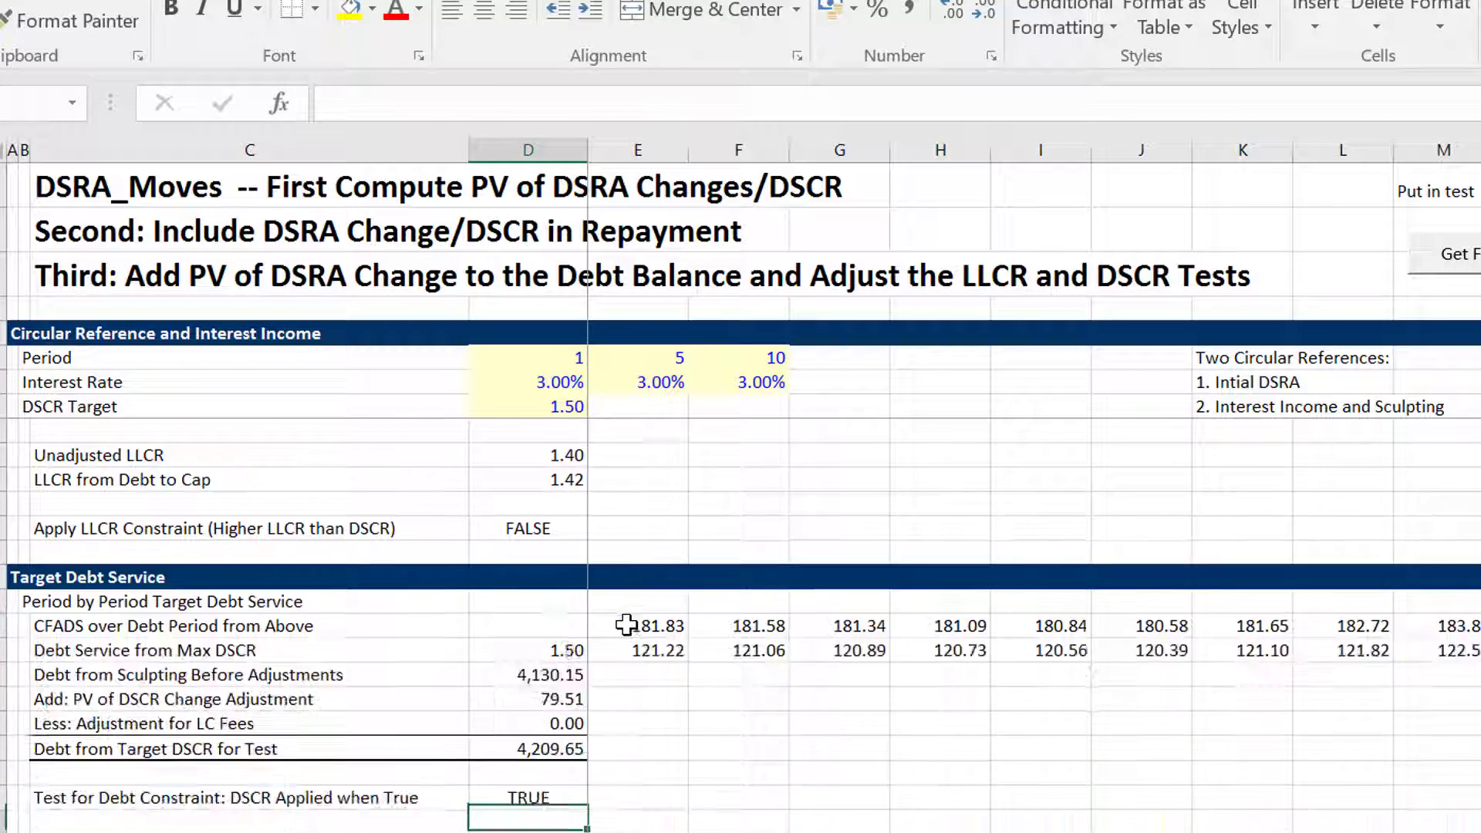
pyautogui.press('Down')
pyautogui.press('Down')
pyautogui.press('Down')
pyautogui.press('Down')
pyautogui.press('Down')
pyautogui.press('Down')
pyautogui.press('Down')
pyautogui.press('Down')
pyautogui.press('Down')
pyautogui.press('Down')
pyautogui.press('Down')
pyautogui.press('Down')
pyautogui.press('Down')
pyautogui.press('Down')
pyautogui.press('Down')
pyautogui.press('Down')
pyautogui.press('Down')
pyautogui.press('Down')
pyautogui.press('Down')
pyautogui.press('Down')
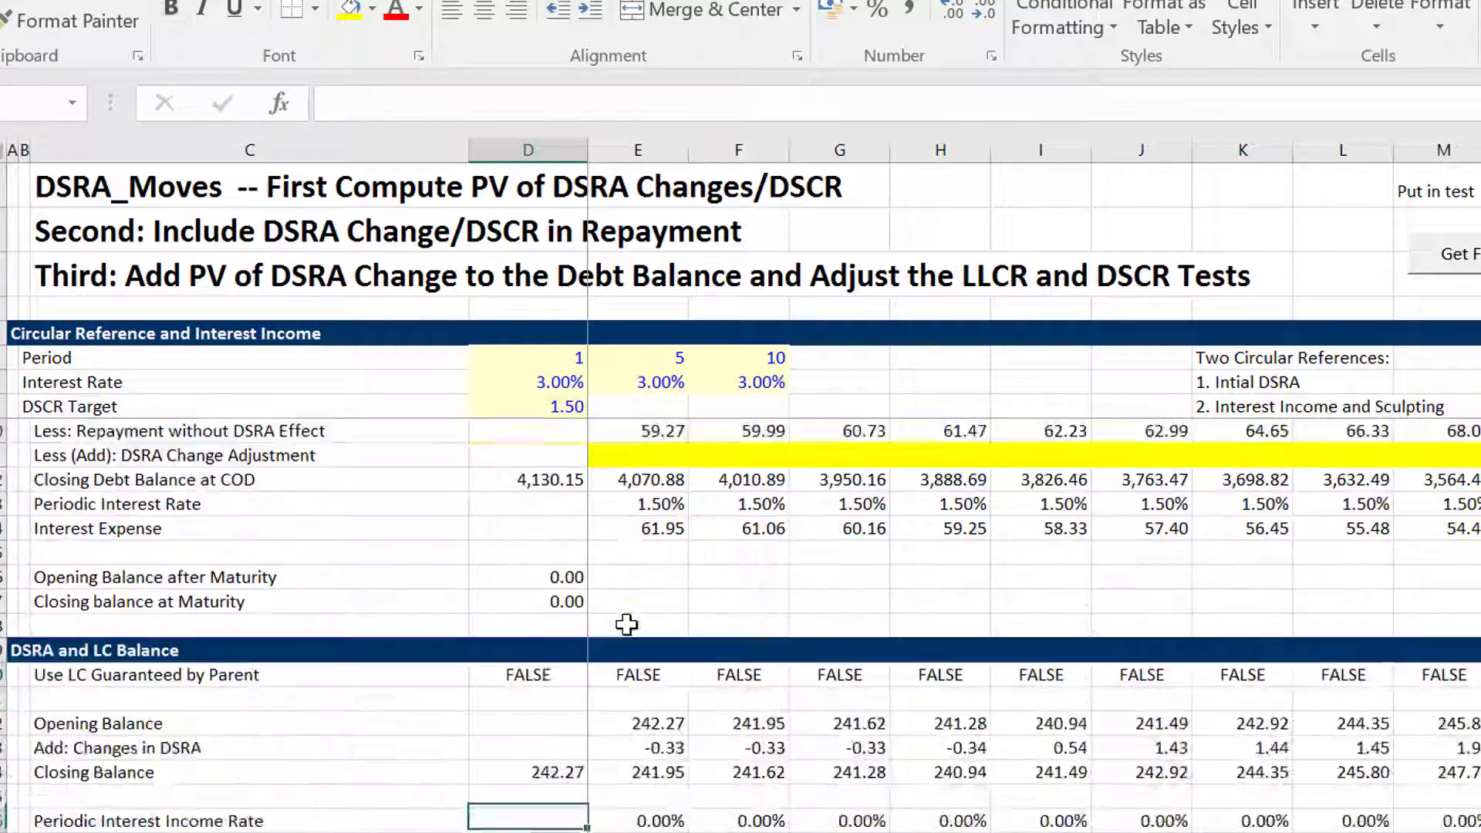
pyautogui.press('Down')
pyautogui.press('Down')
pyautogui.press('Down')
pyautogui.press('Down')
pyautogui.press('Down')
pyautogui.press('Down')
pyautogui.press('Down')
pyautogui.press('Down')
pyautogui.press('Down')
pyautogui.press('Down')
pyautogui.press('Down')
pyautogui.press('Down')
pyautogui.press('Down')
pyautogui.press('Down')
pyautogui.press('Down')
pyautogui.press('Down')
pyautogui.press('Down')
pyautogui.press('Down')
pyautogui.press('Down')
pyautogui.press('Down')
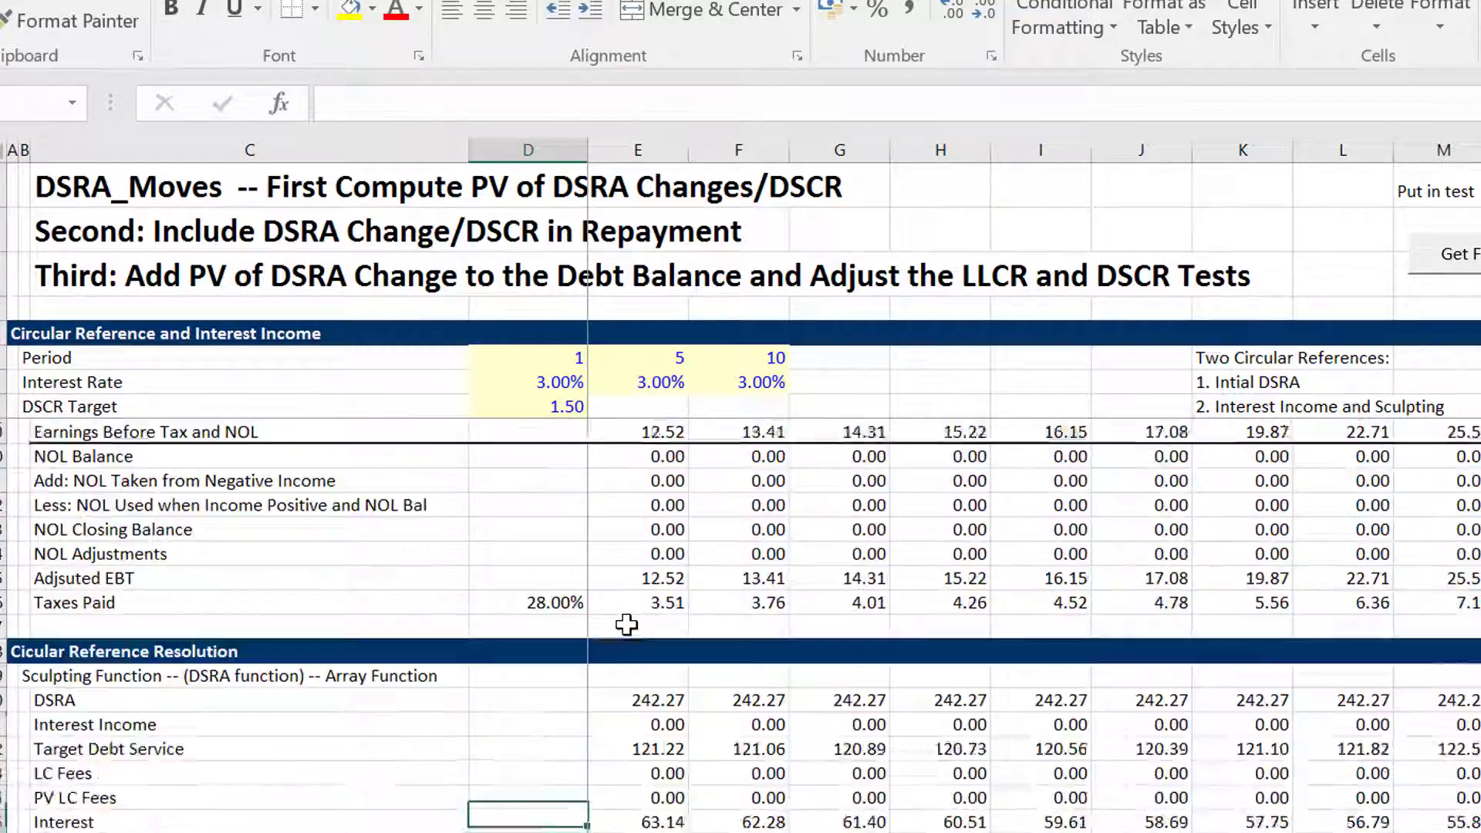
pyautogui.press('Down')
pyautogui.press('Down')
pyautogui.press('Down')
pyautogui.press('Down')
pyautogui.press('Down')
pyautogui.press('Down')
pyautogui.press('Down')
pyautogui.press('Down')
pyautogui.press('Down')
# Inspect the DSRA_move_function array formula in the first period of the sculpting function's DSRA row
pyautogui.press('Up')
pyautogui.press('Up')
pyautogui.press('Up')
pyautogui.press('Up')
pyautogui.press('Up')
pyautogui.press('Up')
pyautogui.press('Up')
pyautogui.press('Up')
pyautogui.press('Up')
pyautogui.press('Up')
pyautogui.press('Up')
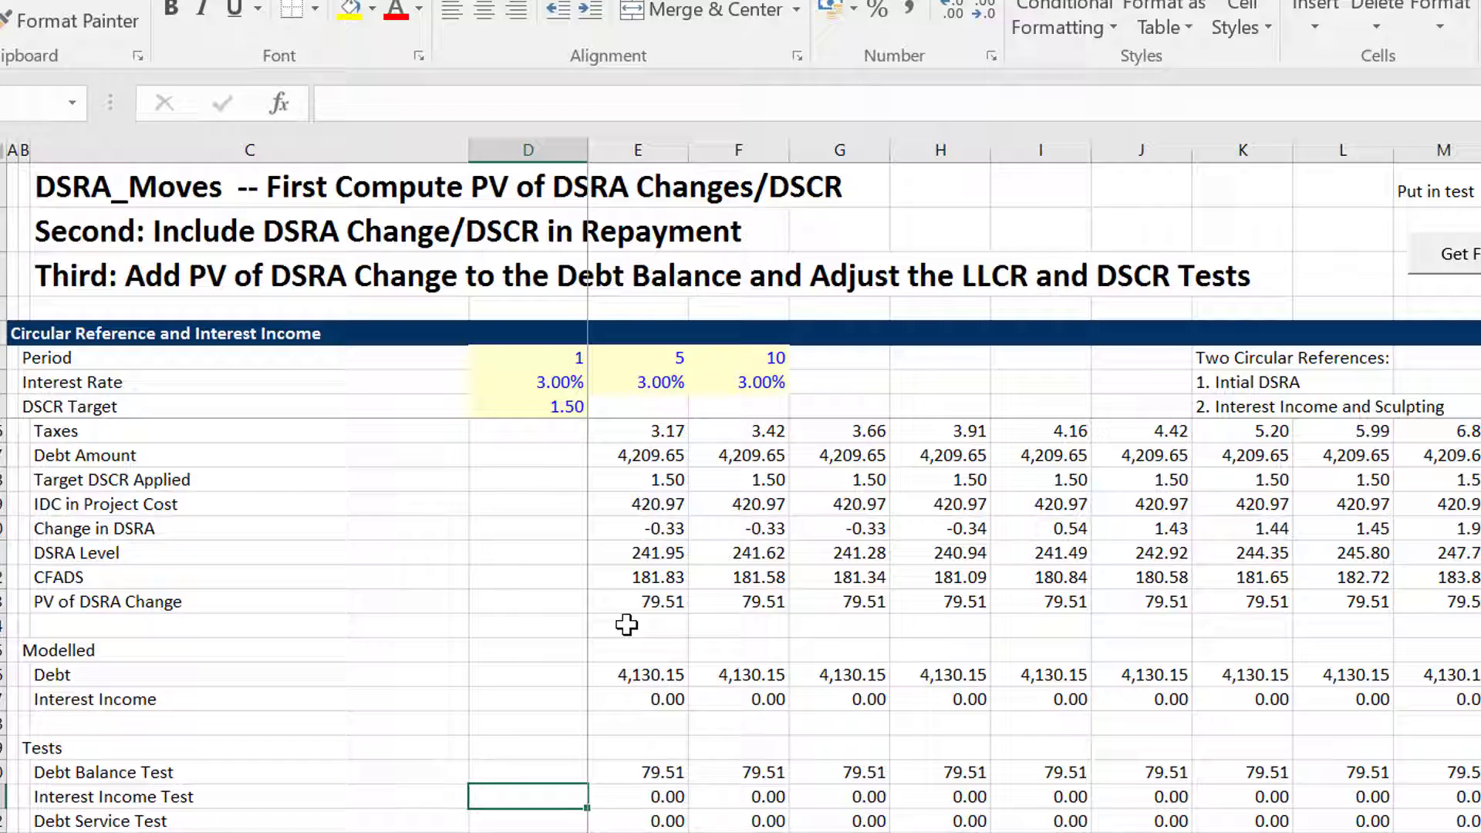
pyautogui.press('Up')
pyautogui.press('Up')
pyautogui.press('Up')
pyautogui.press('Up')
pyautogui.press('Up')
pyautogui.press('Up')
pyautogui.press('Up')
pyautogui.press('Up')
pyautogui.press('Up')
pyautogui.press('Up')
pyautogui.press('Right')
pyautogui.press('Up')
pyautogui.press('Up')
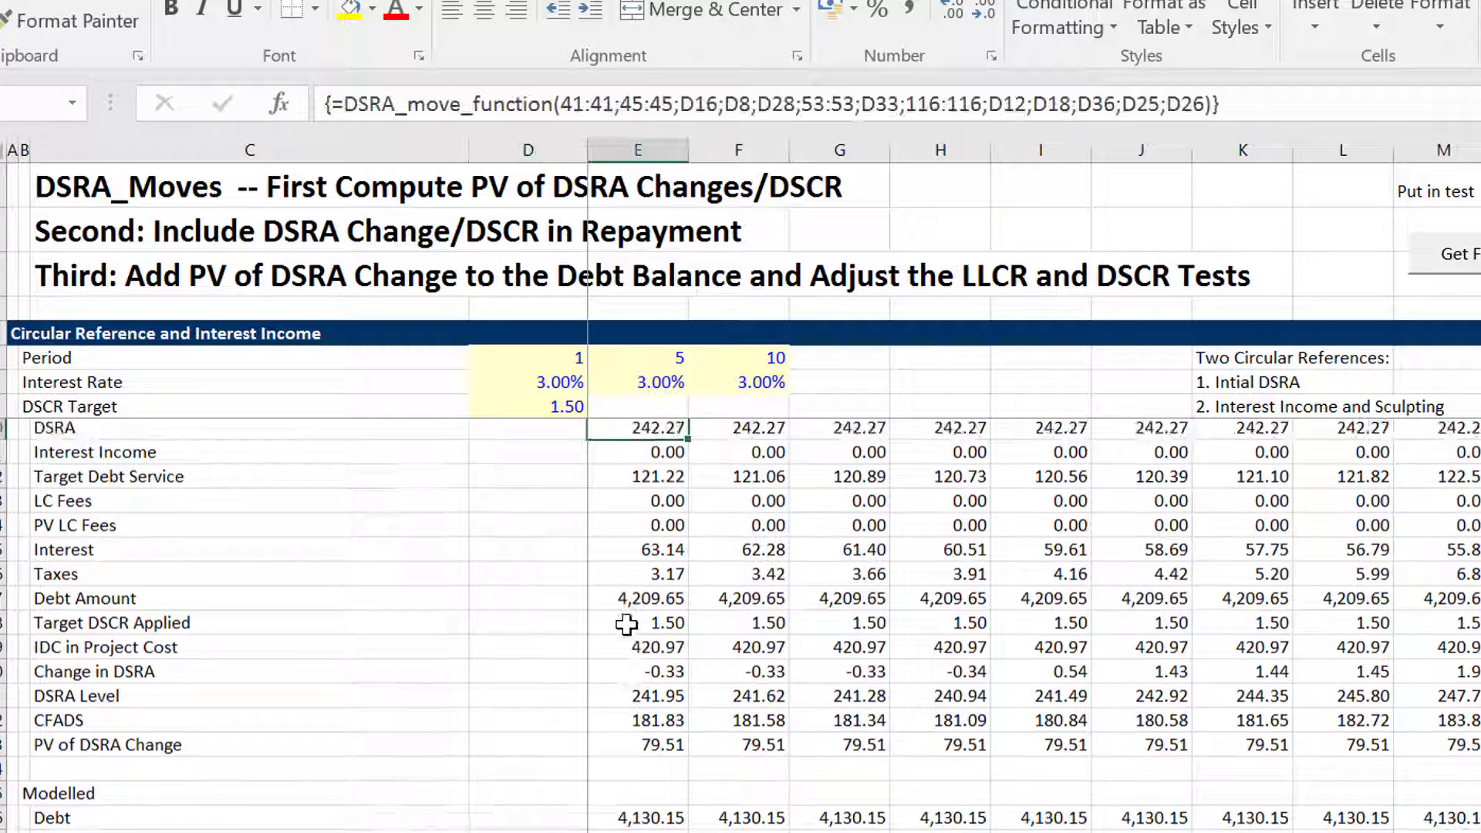
# Review the sculpting function's output rows and examine the PV of DSRA Change row across the first periods
pyautogui.press('Down')
pyautogui.press('Down')
pyautogui.press('Down')
pyautogui.press('Down')
pyautogui.press('Down')
pyautogui.press('Down')
pyautogui.press('Down')
pyautogui.press('Down')
pyautogui.press('Down')
pyautogui.press('Down')
pyautogui.press('Down')
pyautogui.press('Down')
pyautogui.press('Down')
pyautogui.press('Down')
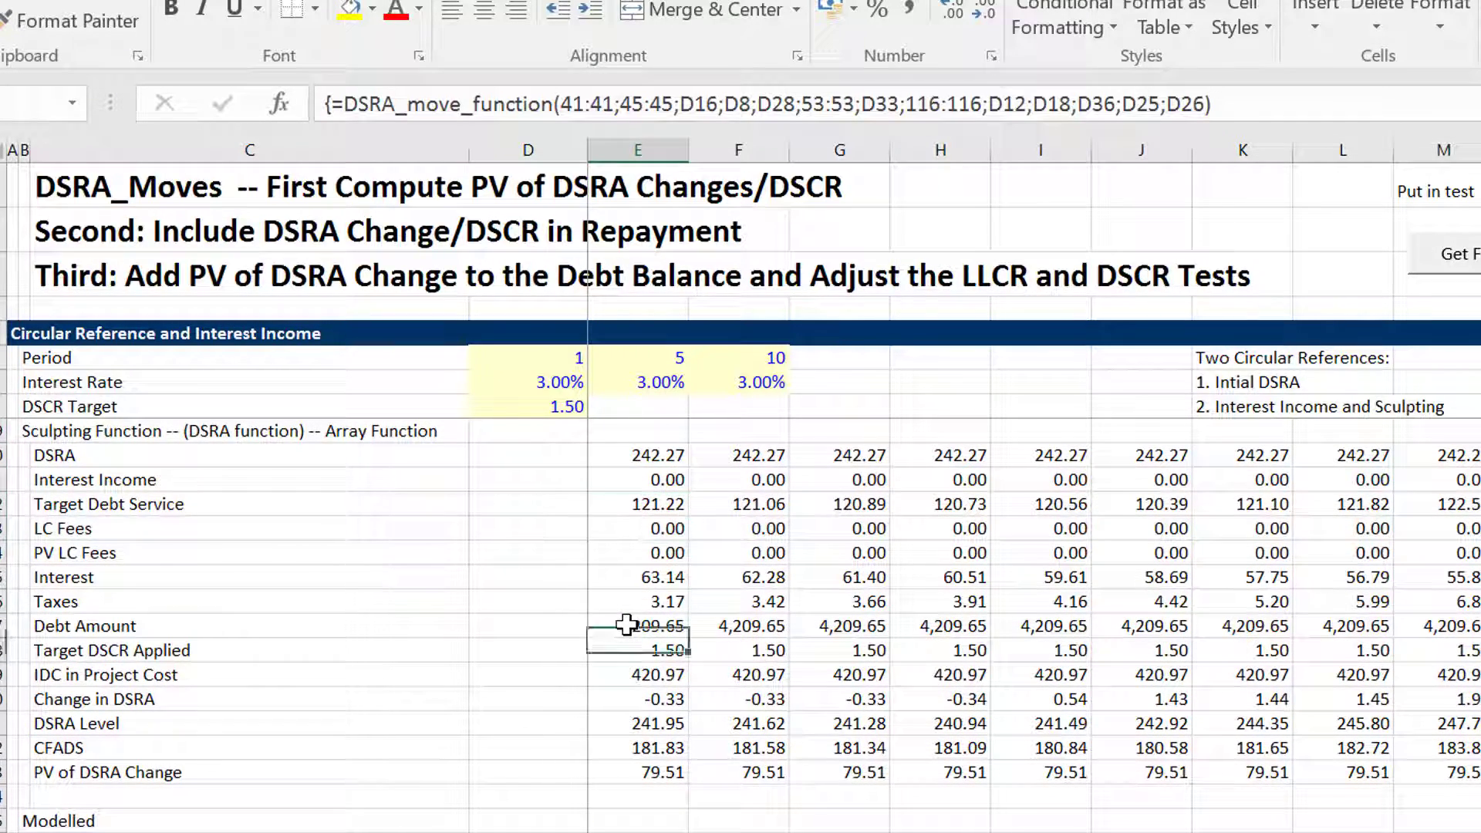
pyautogui.press('Up')
pyautogui.press('Up')
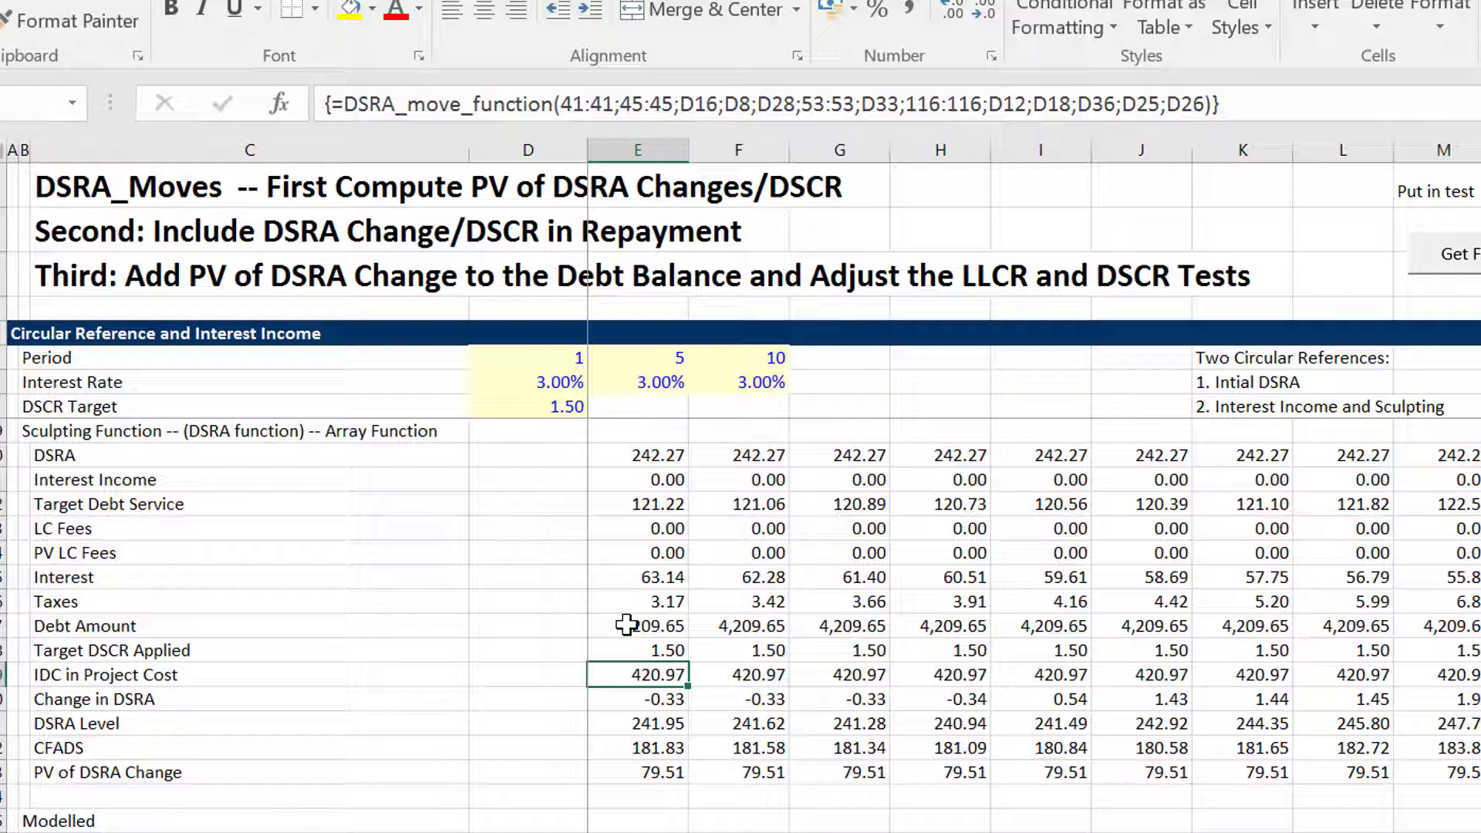
pyautogui.press('Up')
pyautogui.press('Up')
pyautogui.press('Up')
pyautogui.press('Up')
pyautogui.press('Up')
pyautogui.press('Up')
pyautogui.press('Down')
pyautogui.press('Down')
pyautogui.press('Down')
pyautogui.press('Down')
pyautogui.press('Down')
pyautogui.press('Down')
pyautogui.press('Down')
pyautogui.press('Down')
pyautogui.press('Down')
pyautogui.press('Down')
pyautogui.press('Left')
pyautogui.press('Right')
pyautogui.press('Right')
pyautogui.press('Right')
pyautogui.press('Right')
pyautogui.press('Left')
pyautogui.press('Left')
pyautogui.press('Left')
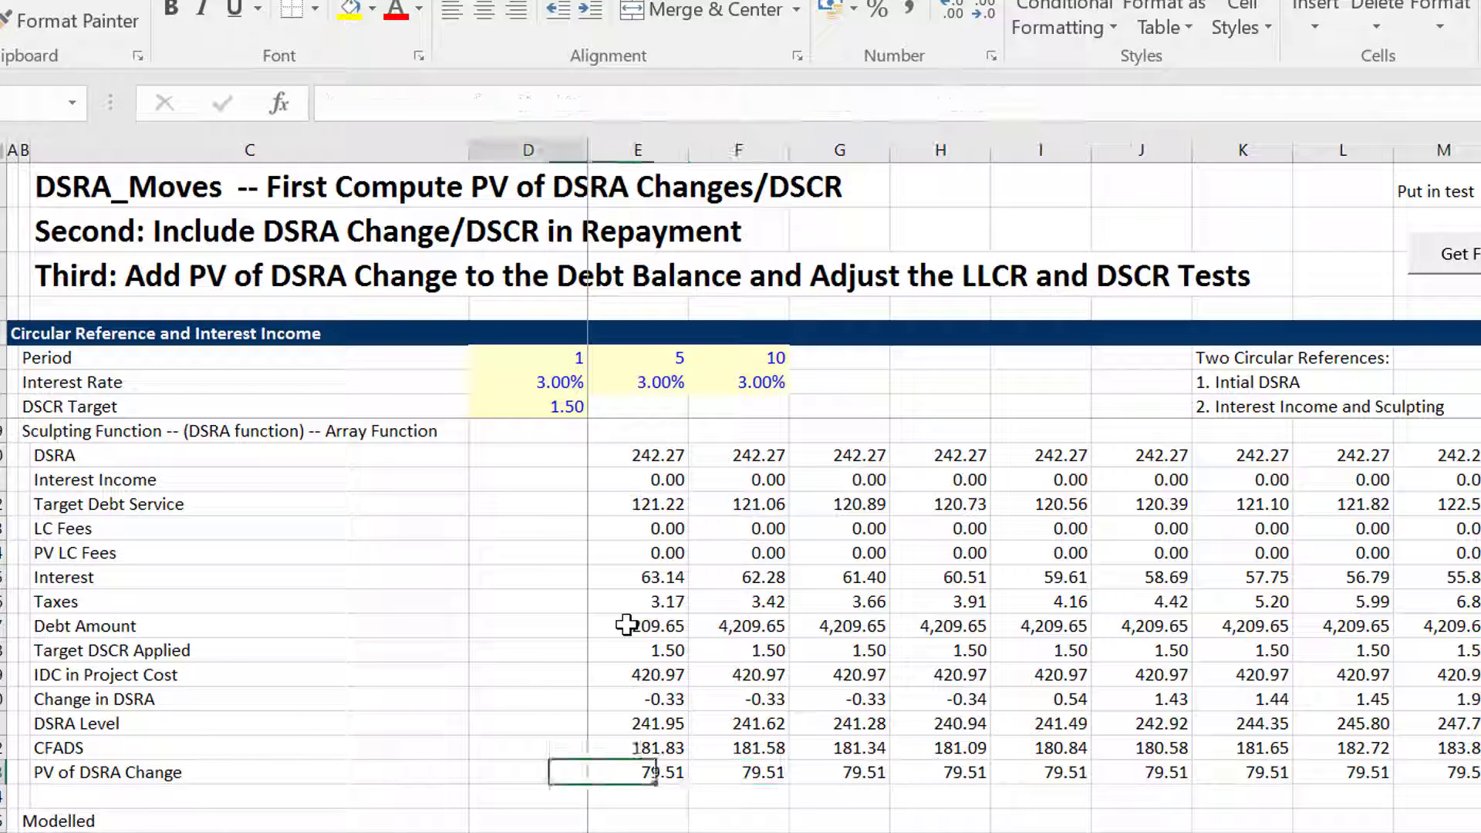
# Return to the Present Value of DSRA/DSCR row and compare the linked function value with the SUMPRODUCT formula cell
pyautogui.press('pageup')
pyautogui.press('pageup')
pyautogui.press('pageup')
pyautogui.press('pageup')
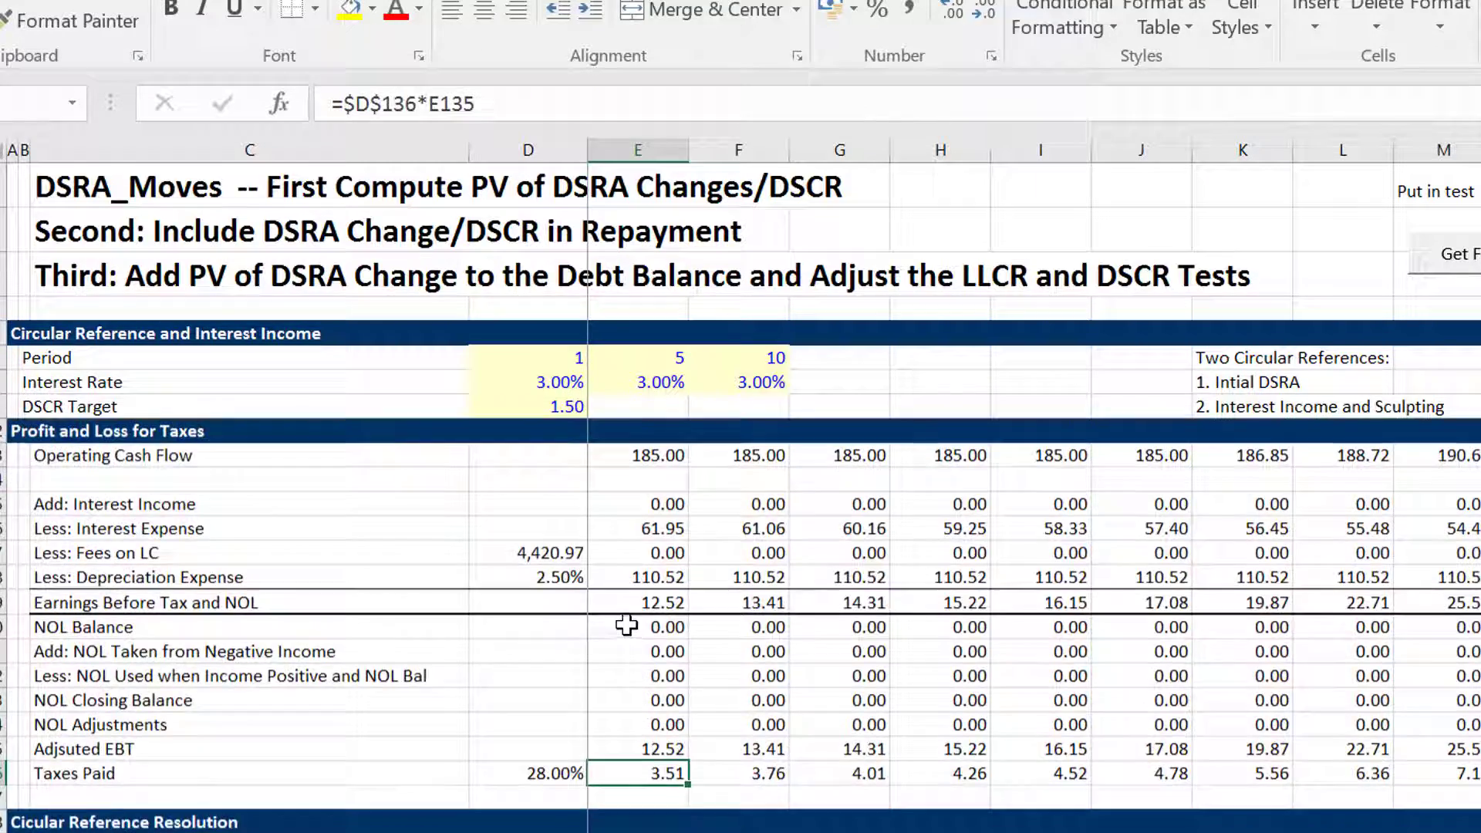
pyautogui.press('Left')
pyautogui.press('Left')
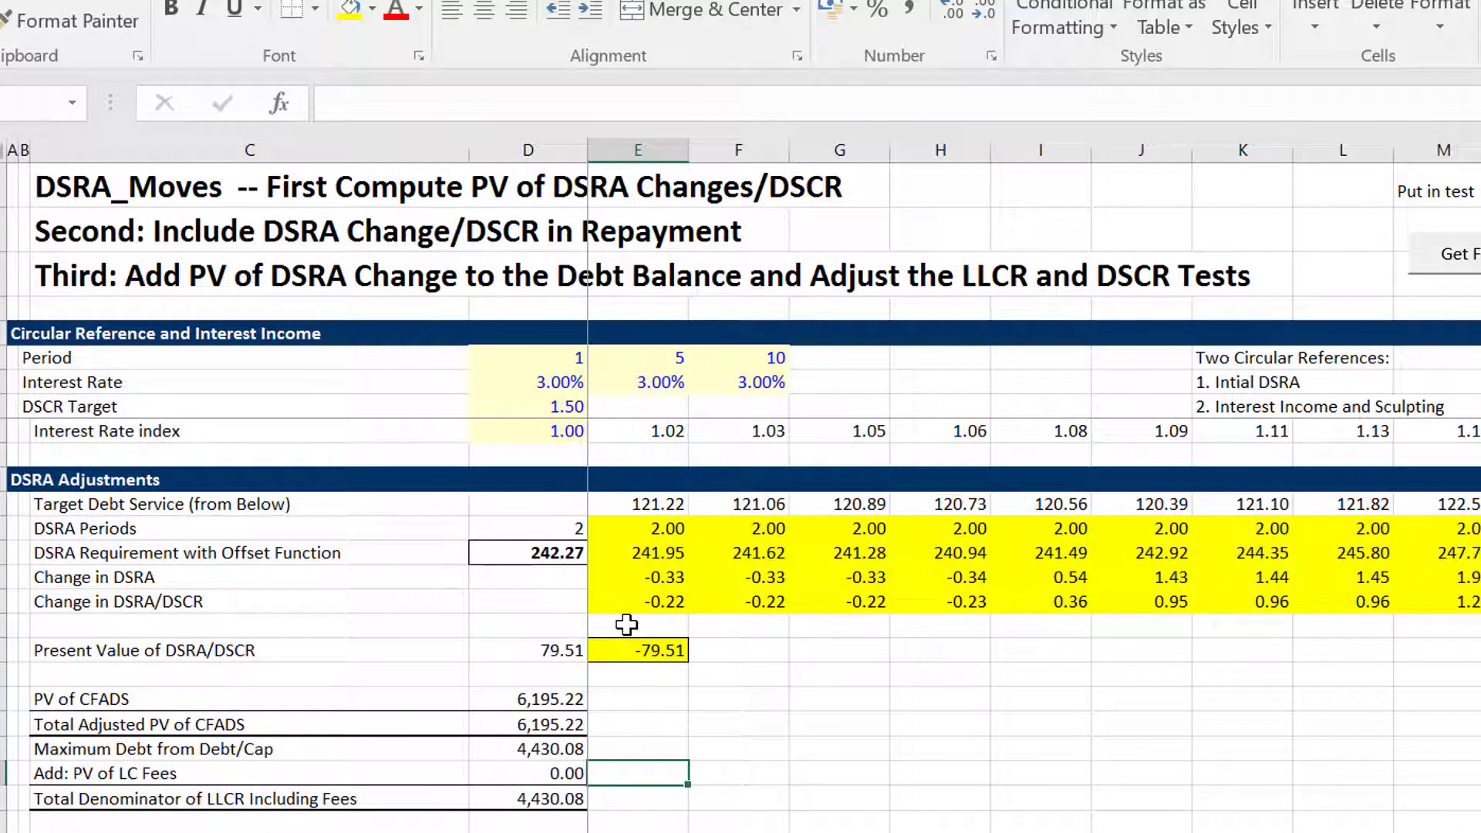
pyautogui.press('Down')
pyautogui.press('Up')
pyautogui.press('Up')
pyautogui.press('Up')
pyautogui.press('Up')
pyautogui.press('Up')
pyautogui.press('Up')
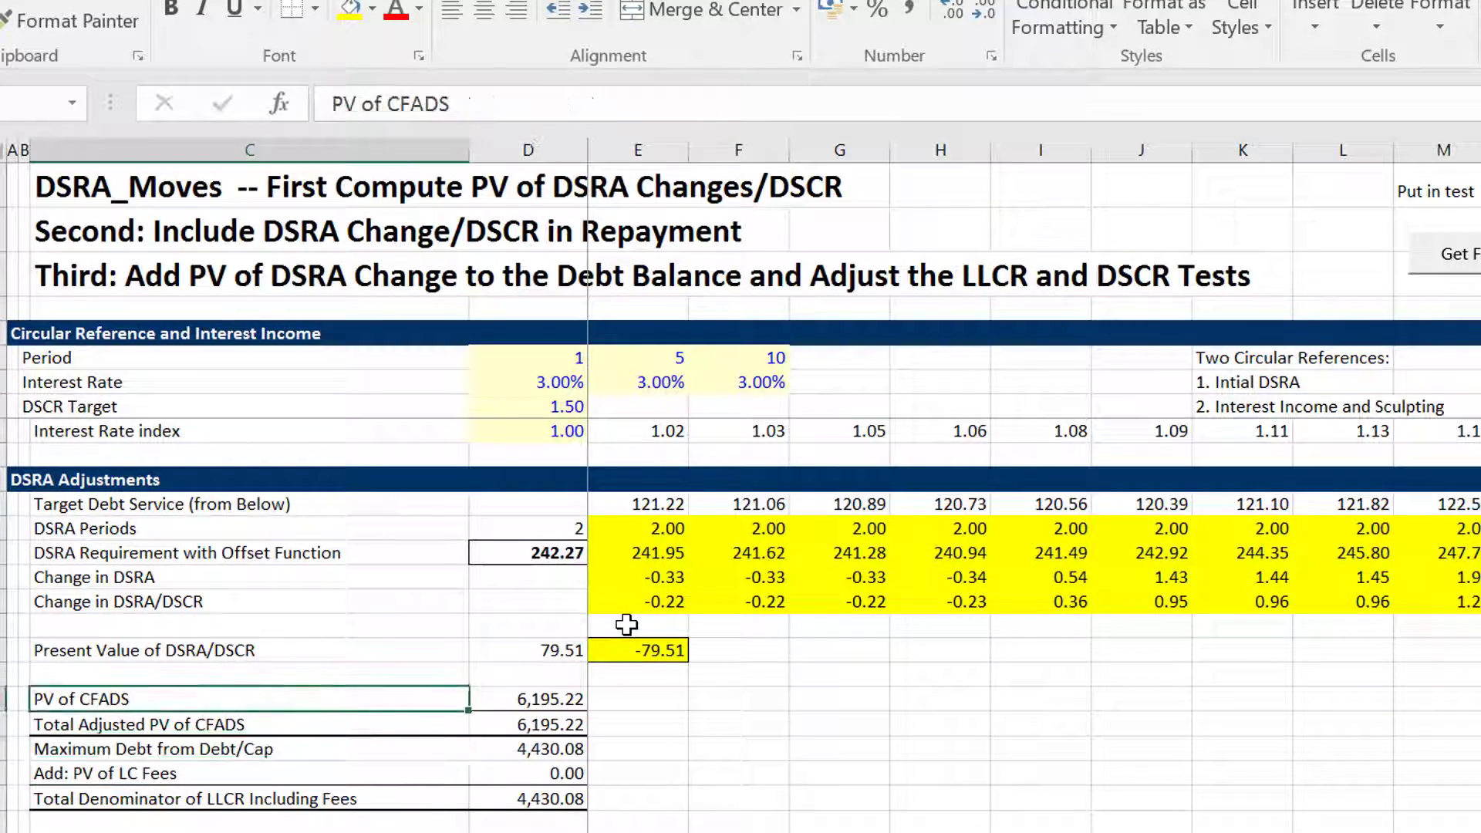
pyautogui.press('Right')
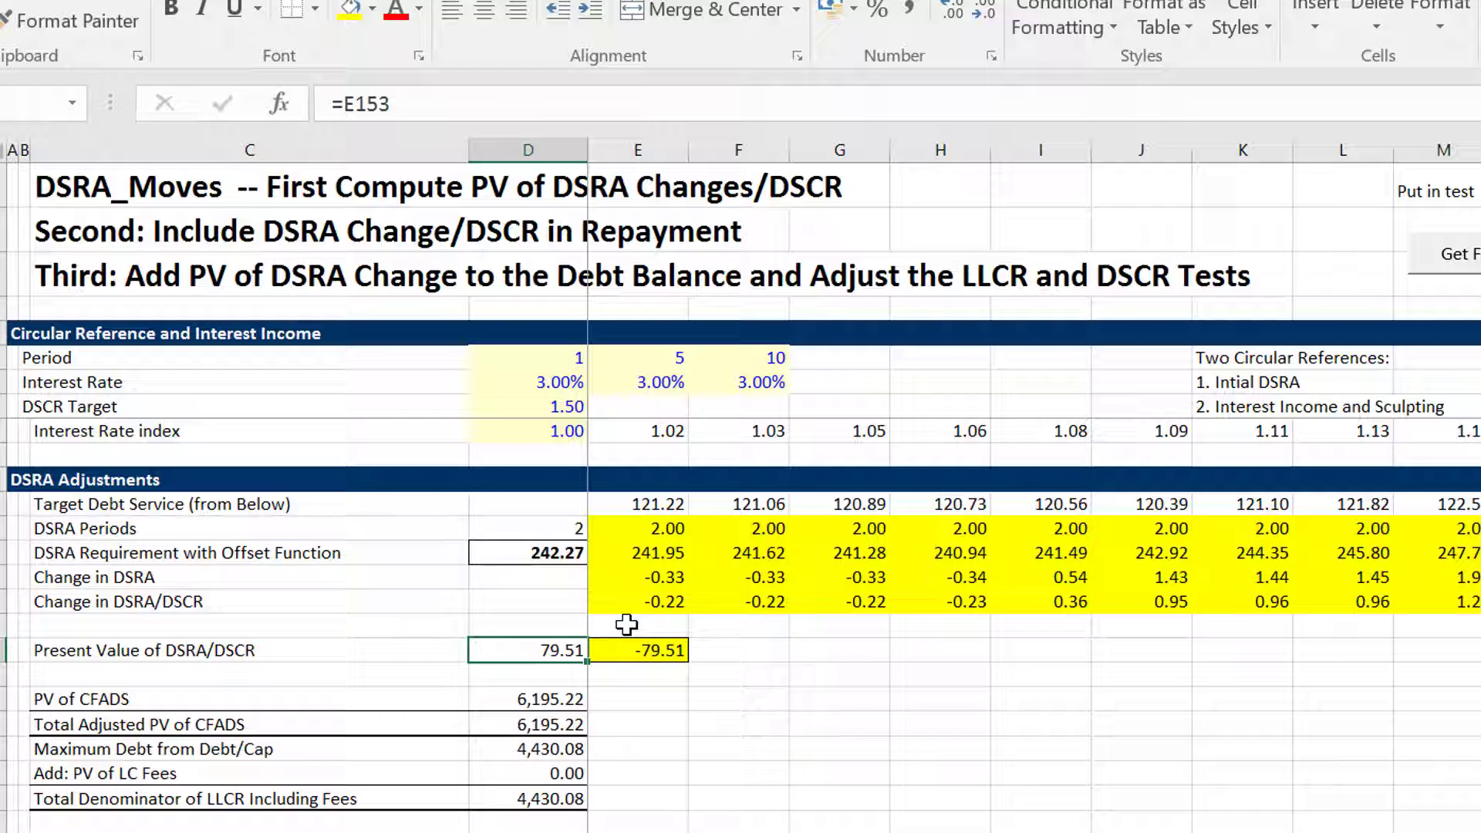
pyautogui.press('Left')
pyautogui.press('Right')
pyautogui.press('Right')
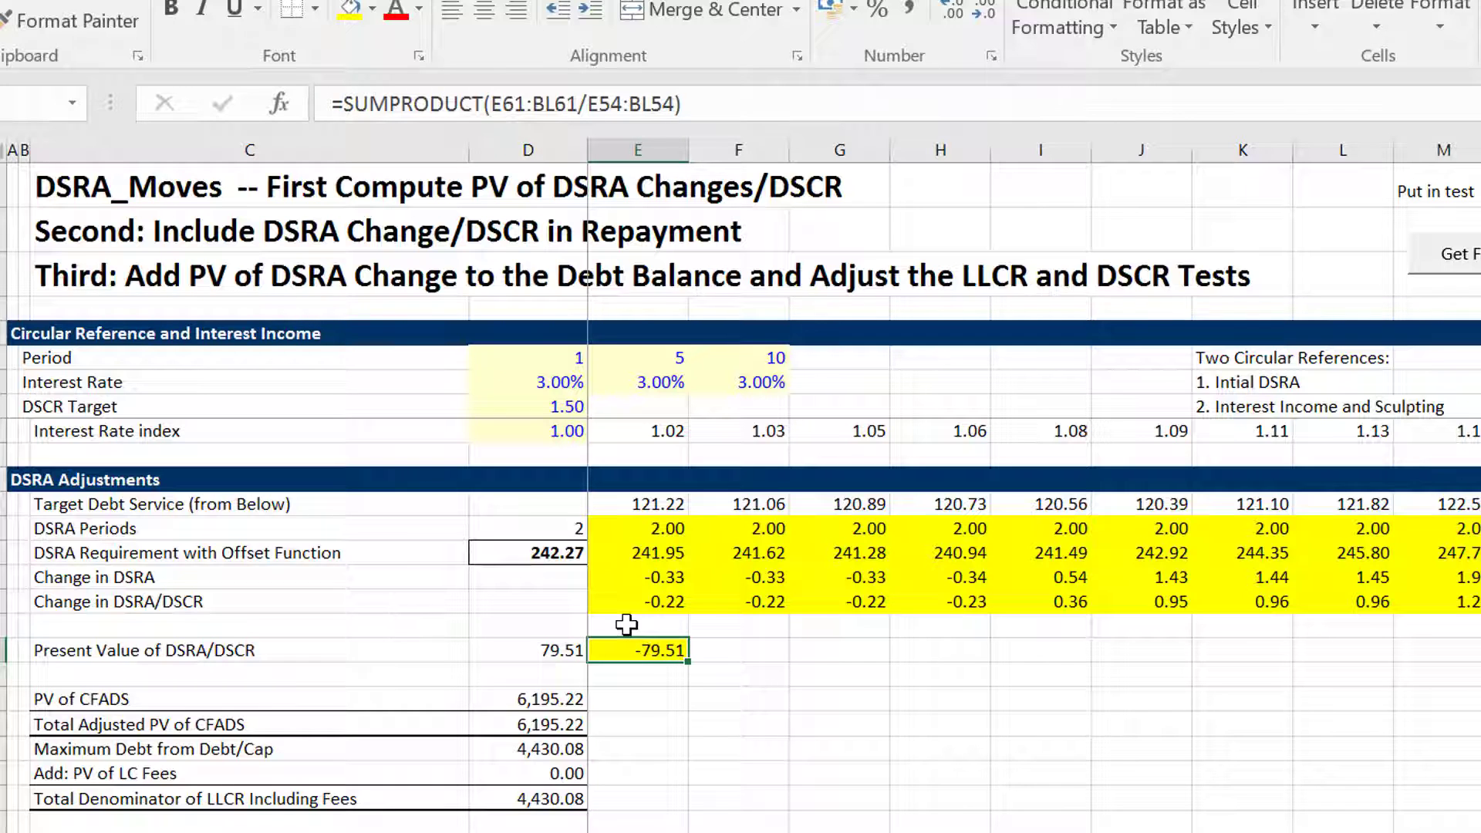
# Reverse the sign of the first-period Change in DSRA/DSCR formula by making it =-E60/E87
pyautogui.press('Up')
pyautogui.press('Up')
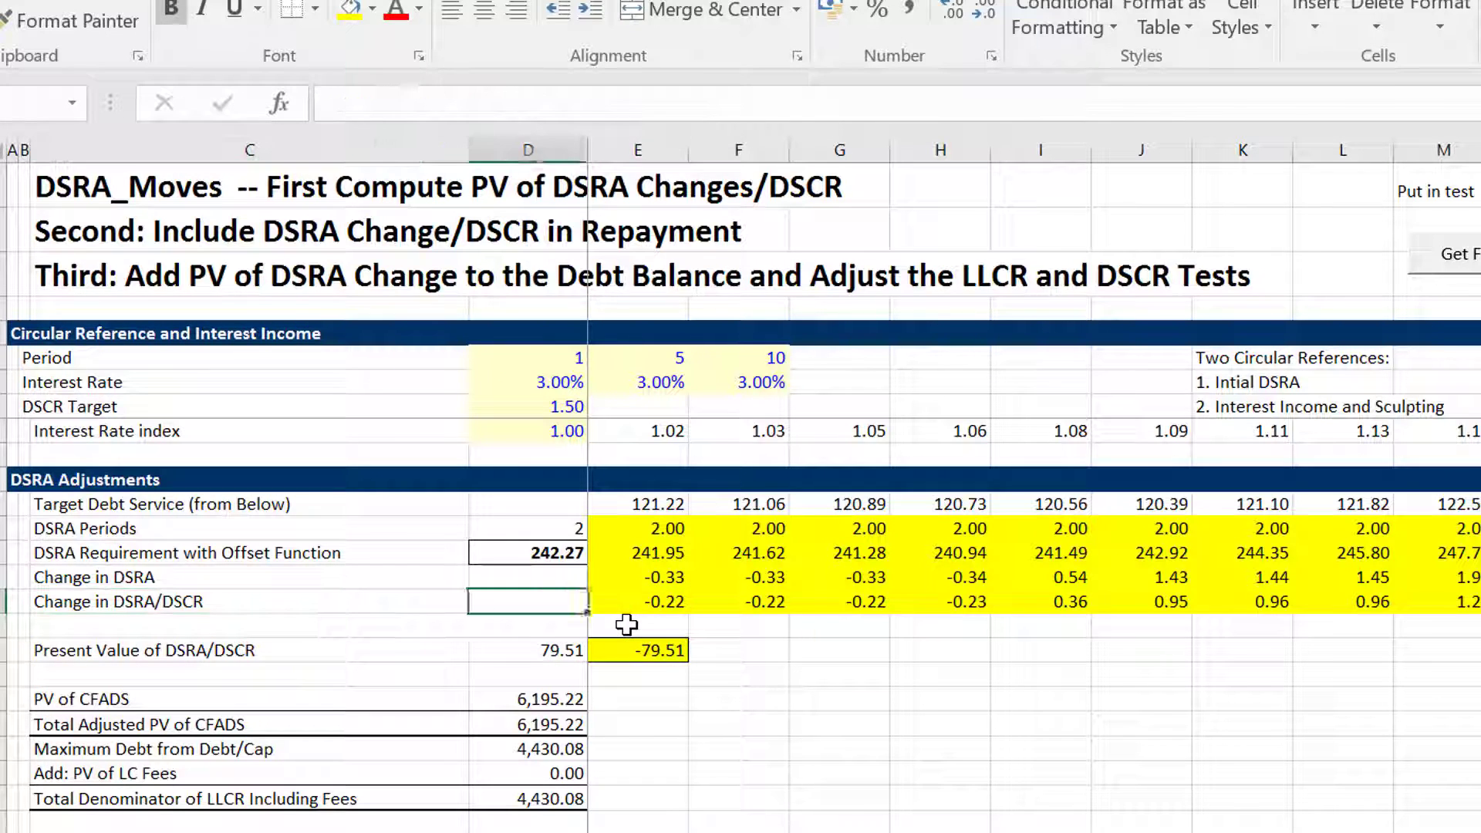
pyautogui.press('F2')
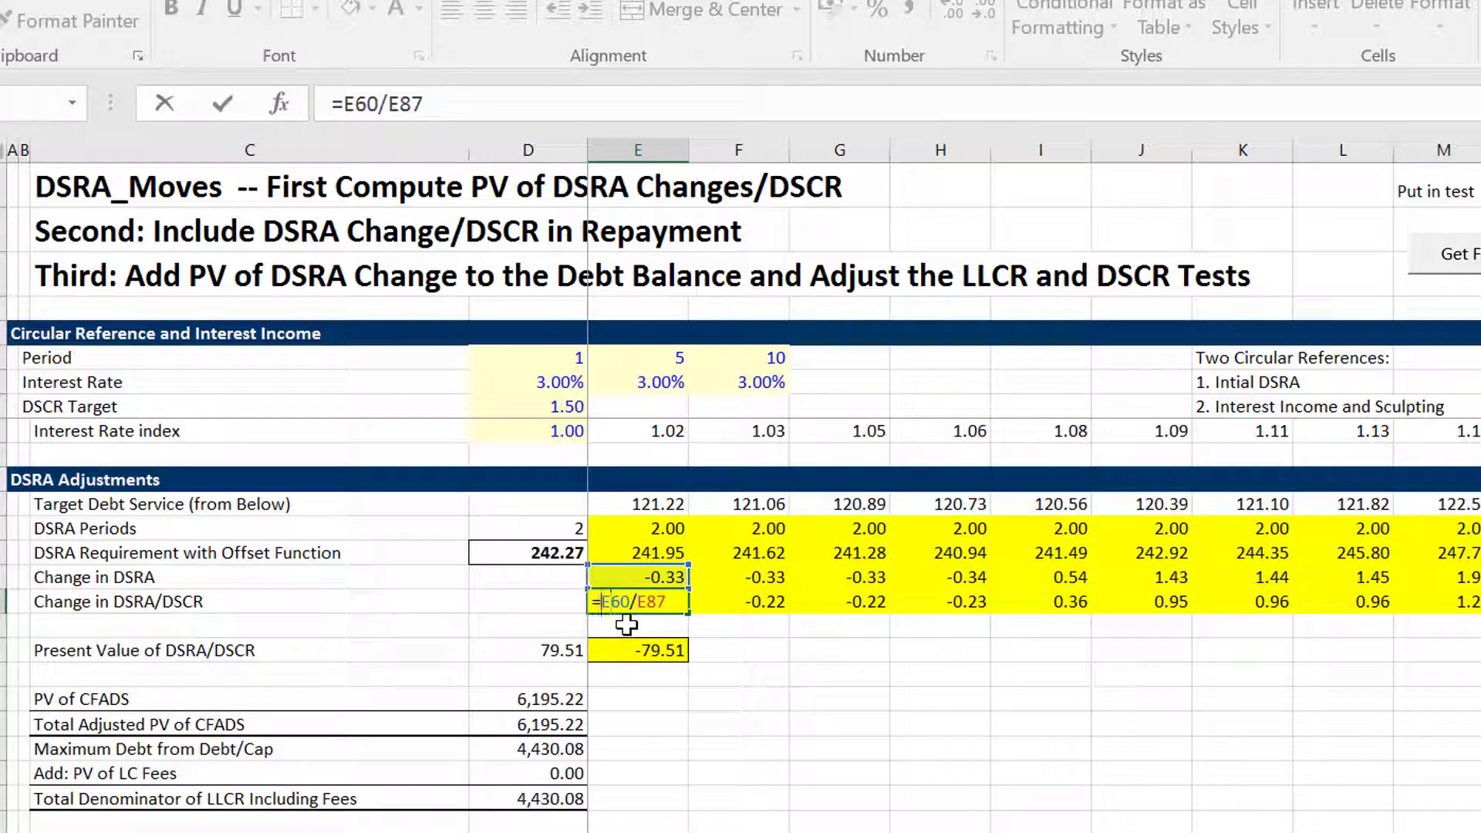
pyautogui.write('-')
pyautogui.press('Return')
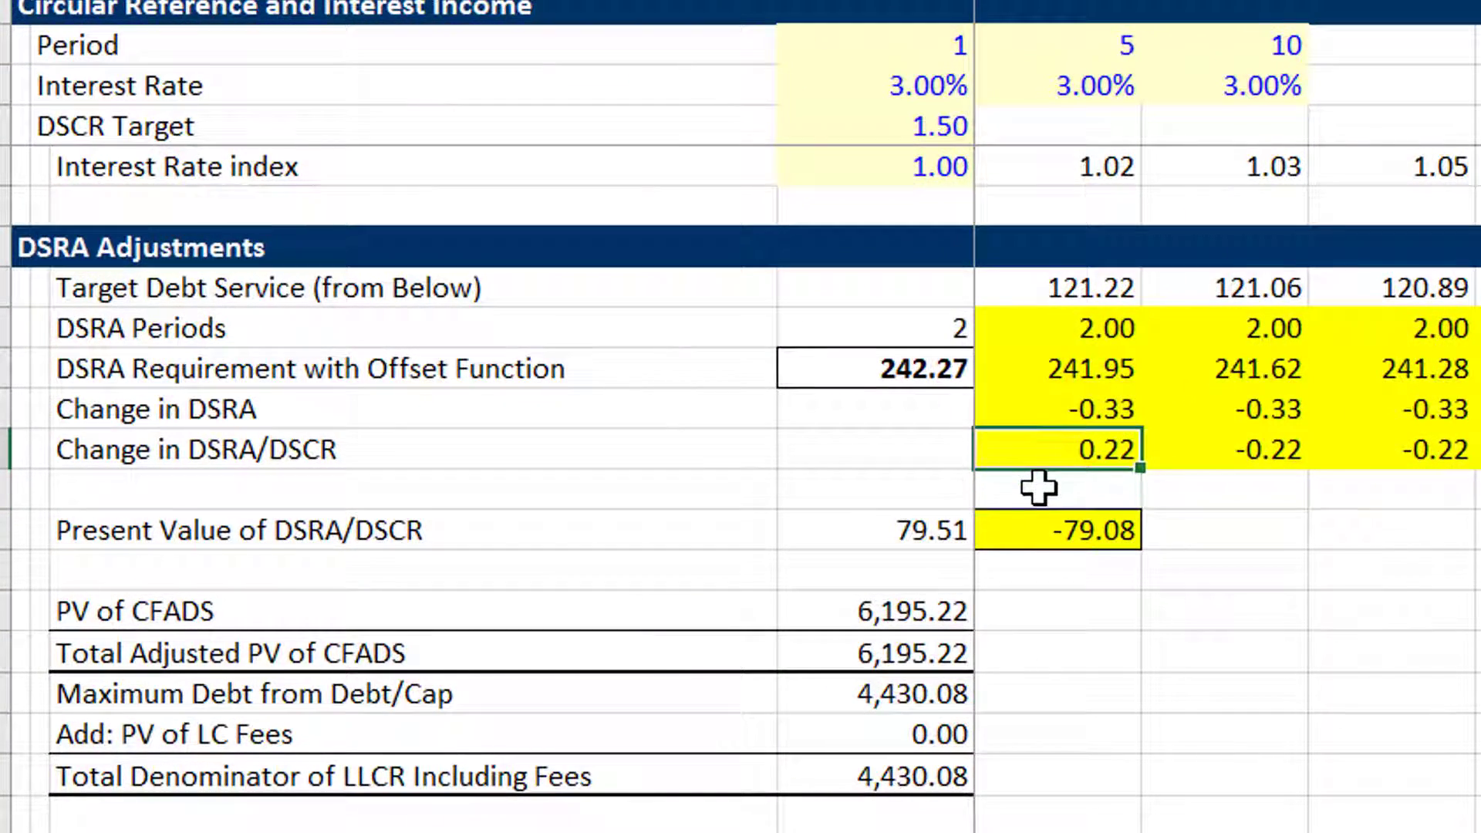
# Copy the sign-reversed first-period Change in DSRA/DSCR formula across all remaining periods of the row
pyautogui.hotkey('ctrl', 'shift', 'Right')
pyautogui.hotkey('ctrl', 'r')
pyautogui.press('Down')
pyautogui.press('Down')
pyautogui.press('Down')
pyautogui.press('Up')
pyautogui.press('Down')
pyautogui.press('Down')
# Review the LLCR denominator, LLCR constraint and Target Debt Service rows down to the PV of DSCR Change Adjustment
pyautogui.press('Left')
pyautogui.press('Down')
pyautogui.press('Down')
pyautogui.press('Down')
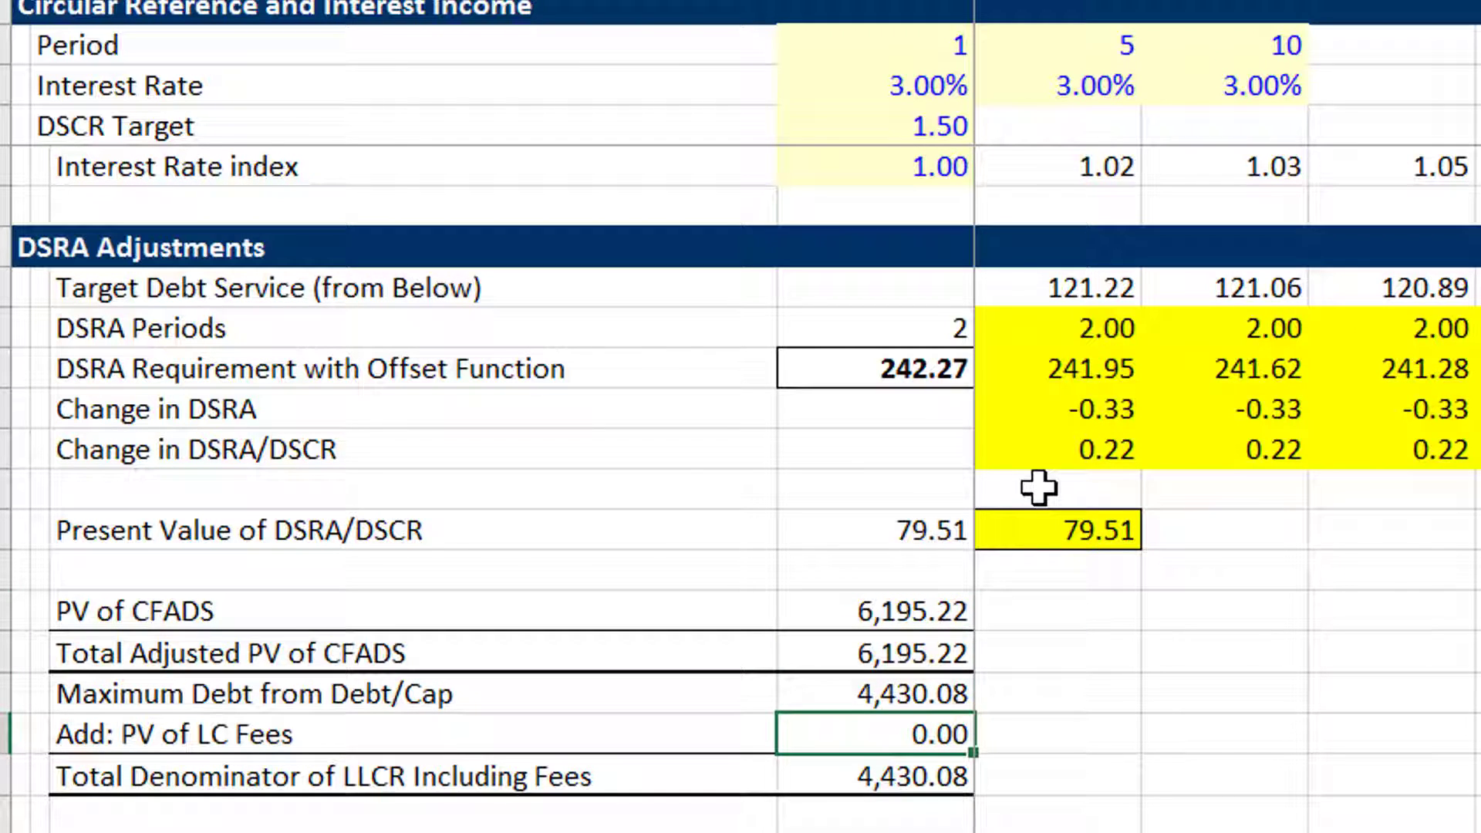
pyautogui.press('Down')
pyautogui.press('Down')
pyautogui.press('Down')
pyautogui.press('Down')
pyautogui.press('Down')
pyautogui.press('Down')
pyautogui.press('Down')
pyautogui.press('Down')
pyautogui.press('Down')
pyautogui.press('Down')
pyautogui.press('Down')
pyautogui.press('Down')
pyautogui.press('Down')
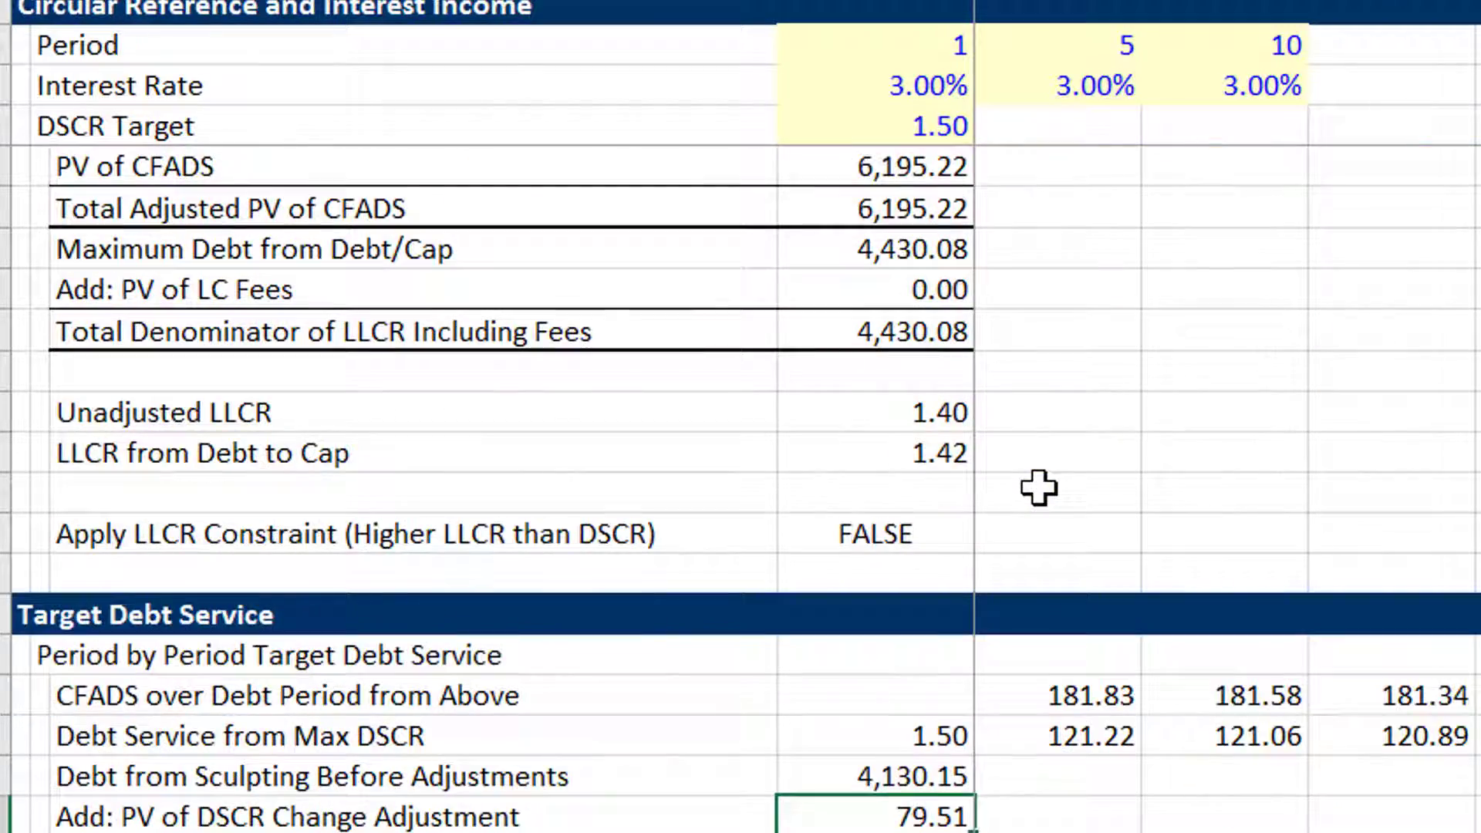
pyautogui.press('Down')
pyautogui.press('Down')
pyautogui.press('Down')
pyautogui.press('Down')
# Return to the DSRA Adjustments section and compare the two Present Value of DSRA/DSCR cells
pyautogui.press('Up')
pyautogui.press('Up')
pyautogui.press('Up')
pyautogui.press('Up')
pyautogui.press('Up')
pyautogui.press('Up')
pyautogui.press('Up')
pyautogui.press('Up')
pyautogui.press('Up')
pyautogui.press('Up')
pyautogui.press('Up')
pyautogui.press('Up')
pyautogui.press('Up')
pyautogui.press('Up')
pyautogui.press('Up')
pyautogui.press('Up')
pyautogui.press('Up')
pyautogui.press('Up')
pyautogui.press('Up')
pyautogui.press('Up')
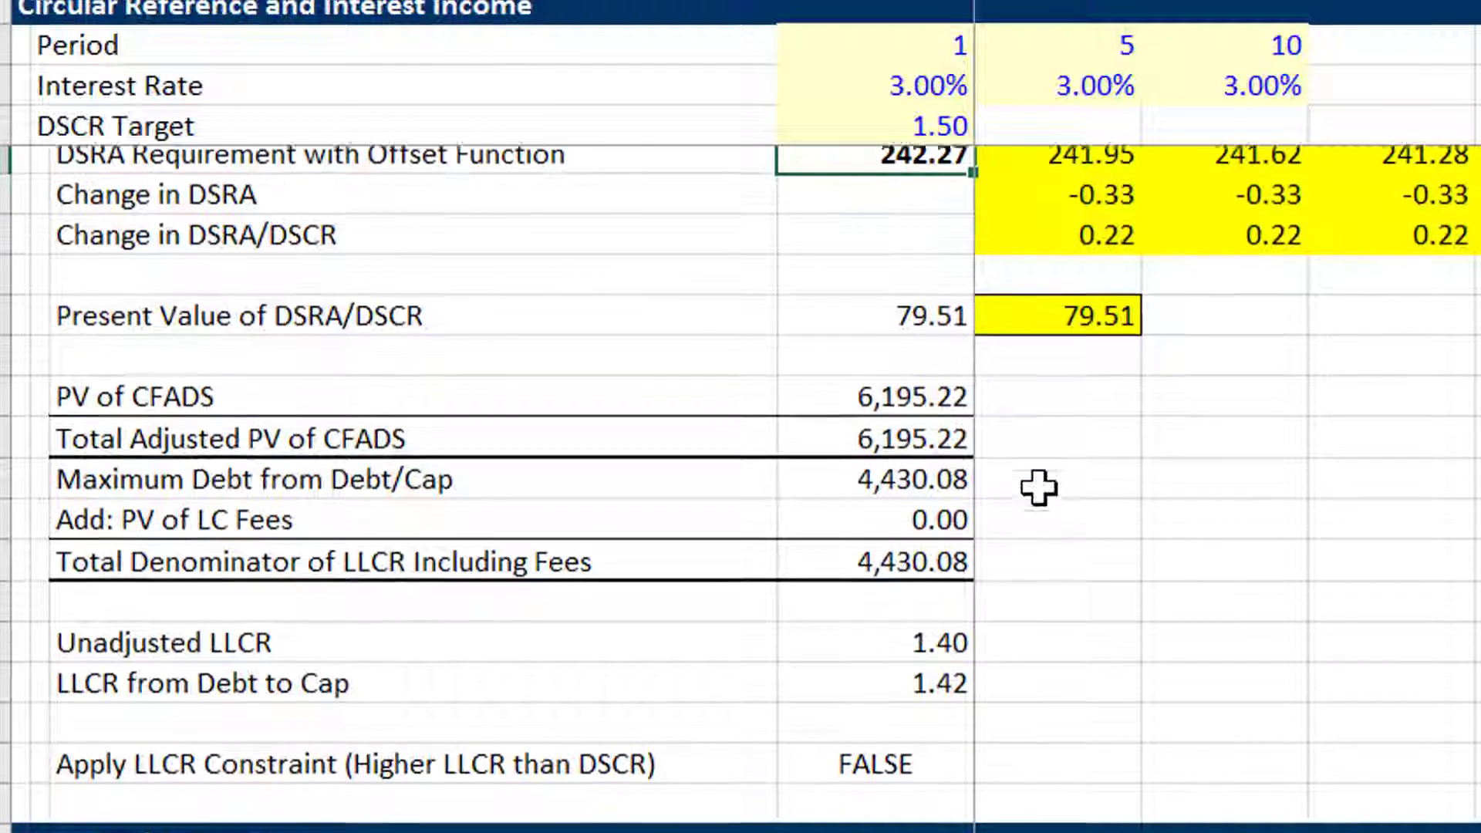
pyautogui.press('Down')
pyautogui.press('Down')
pyautogui.press('Down')
pyautogui.press('Down')
pyautogui.press('Down')
pyautogui.press('Up')
pyautogui.press('Right')
pyautogui.press('Left')
# Link the Add: PV of DSRA Change/DSCR cell above Debt Balance at COD to the Present Value of DSRA/DSCR in DSRA Adjustments
pyautogui.press('Down')
pyautogui.press('Down')
pyautogui.press('Down')
pyautogui.press('Down')
pyautogui.press('Down')
pyautogui.press('Down')
pyautogui.press('Down')
pyautogui.press('Down')
pyautogui.press('Down')
pyautogui.press('Down')
pyautogui.press('Down')
pyautogui.press('Down')
pyautogui.press('Down')
pyautogui.press('Down')
pyautogui.press('Down')
pyautogui.press('Down')
pyautogui.press('Down')
pyautogui.press('Down')
pyautogui.press('Down')
pyautogui.press('Down')
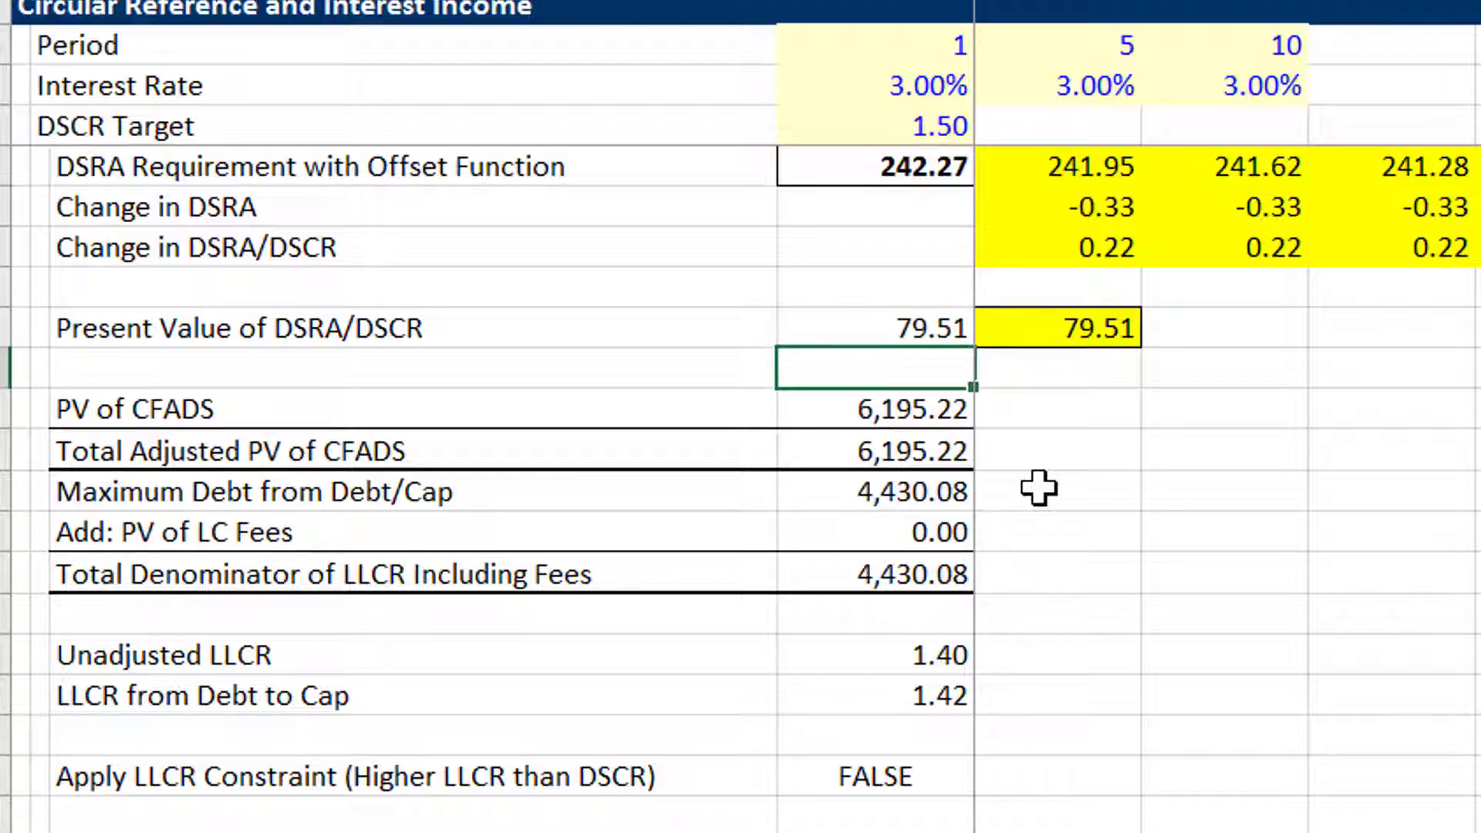
pyautogui.press('Down')
pyautogui.press('Down')
pyautogui.press('Down')
pyautogui.press('Down')
pyautogui.press('Down')
pyautogui.press('Down')
pyautogui.press('Down')
pyautogui.press('Down')
pyautogui.press('Down')
pyautogui.press('Down')
pyautogui.press('Down')
pyautogui.press('Down')
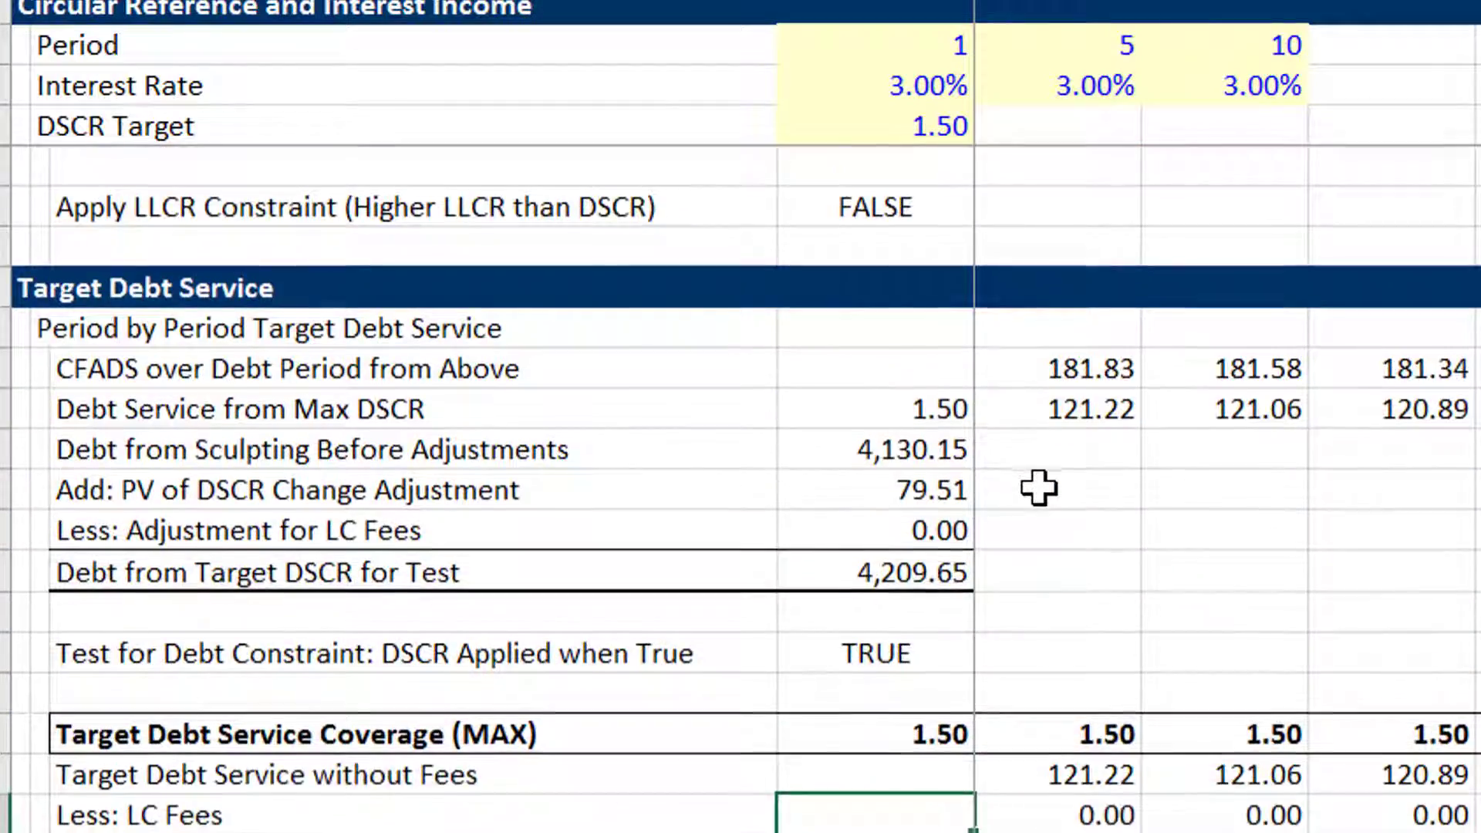
pyautogui.press('Up')
pyautogui.write('=')
pyautogui.press('Up')
pyautogui.press('Up')
pyautogui.press('Up')
pyautogui.press('Up')
pyautogui.press('Up')
pyautogui.press('Up')
pyautogui.press('Up')
pyautogui.press('Up')
pyautogui.press('Up')
pyautogui.press('Up')
pyautogui.press('Up')
pyautogui.press('Up')
pyautogui.press('Up')
pyautogui.press('Up')
pyautogui.press('Up')
pyautogui.press('Up')
pyautogui.press('Up')
pyautogui.press('Up')
pyautogui.press('Up')
pyautogui.press('Up')
pyautogui.press('Up')
pyautogui.press('Up')
pyautogui.press('Up')
pyautogui.press('Up')
pyautogui.press('Up')
pyautogui.press('Up')
pyautogui.press('Up')
pyautogui.press('Up')
pyautogui.press('Up')
pyautogui.press('Up')
pyautogui.press('Up')
pyautogui.press('Up')
pyautogui.press('Up')
pyautogui.press('Down')
pyautogui.press('Down')
pyautogui.press('Down')
pyautogui.press('Down')
pyautogui.press('Return')
# Inspect the SUMPRODUCT formula behind PV of Debt Service from Raw Sculpting and leave it as is
pyautogui.press('Up')
pyautogui.press('Up')
pyautogui.press('Up')
pyautogui.press('F2')
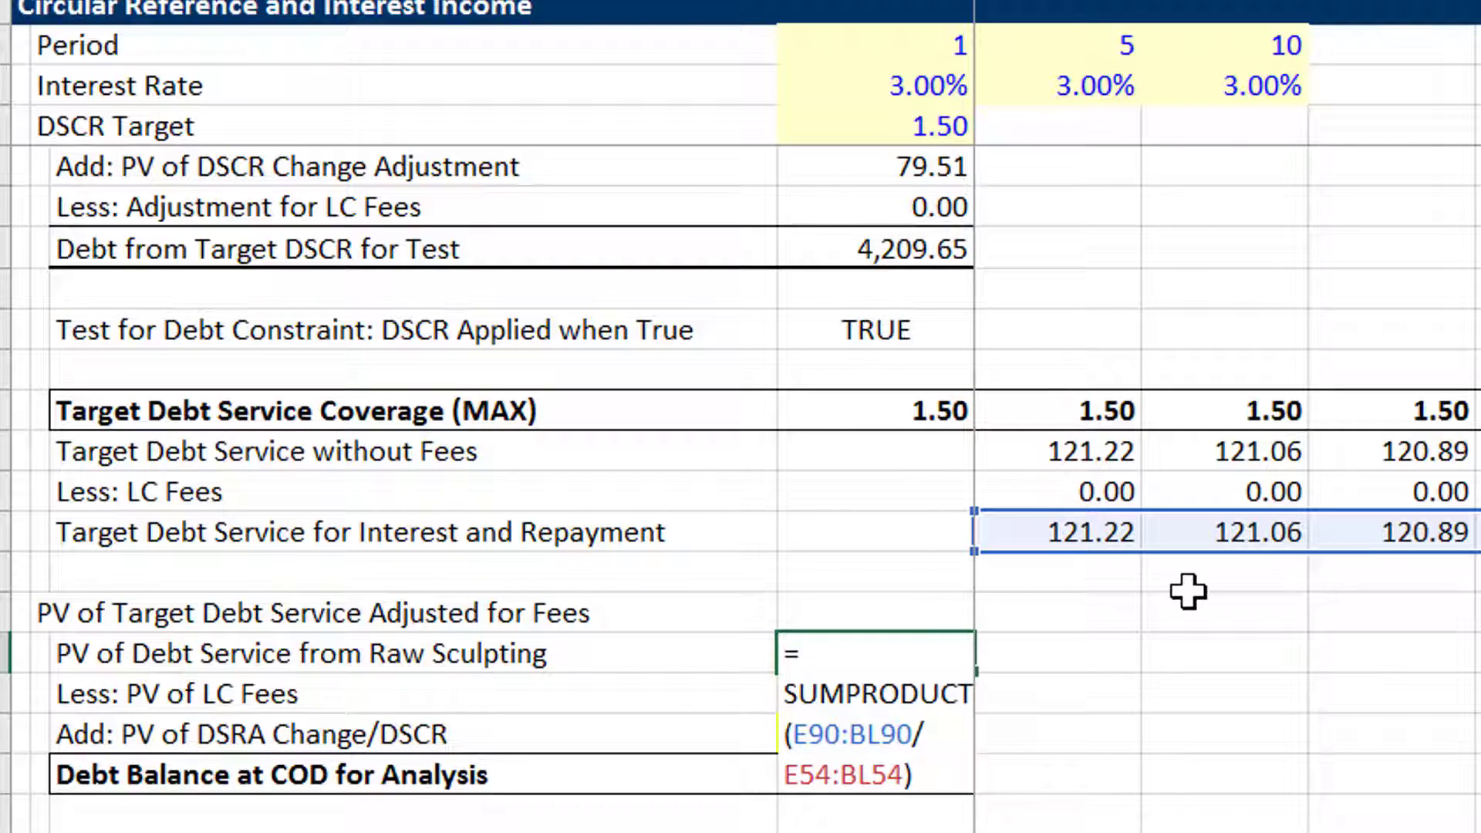
pyautogui.press('Escape')
# Extend the Target Debt Service without Fees label to read "Target Debt Service without Fees and Without Change DSRA"
pyautogui.press('Up')
pyautogui.press('Up')
pyautogui.press('Up')
pyautogui.press('Up')
pyautogui.press('Up')
pyautogui.press('Left')
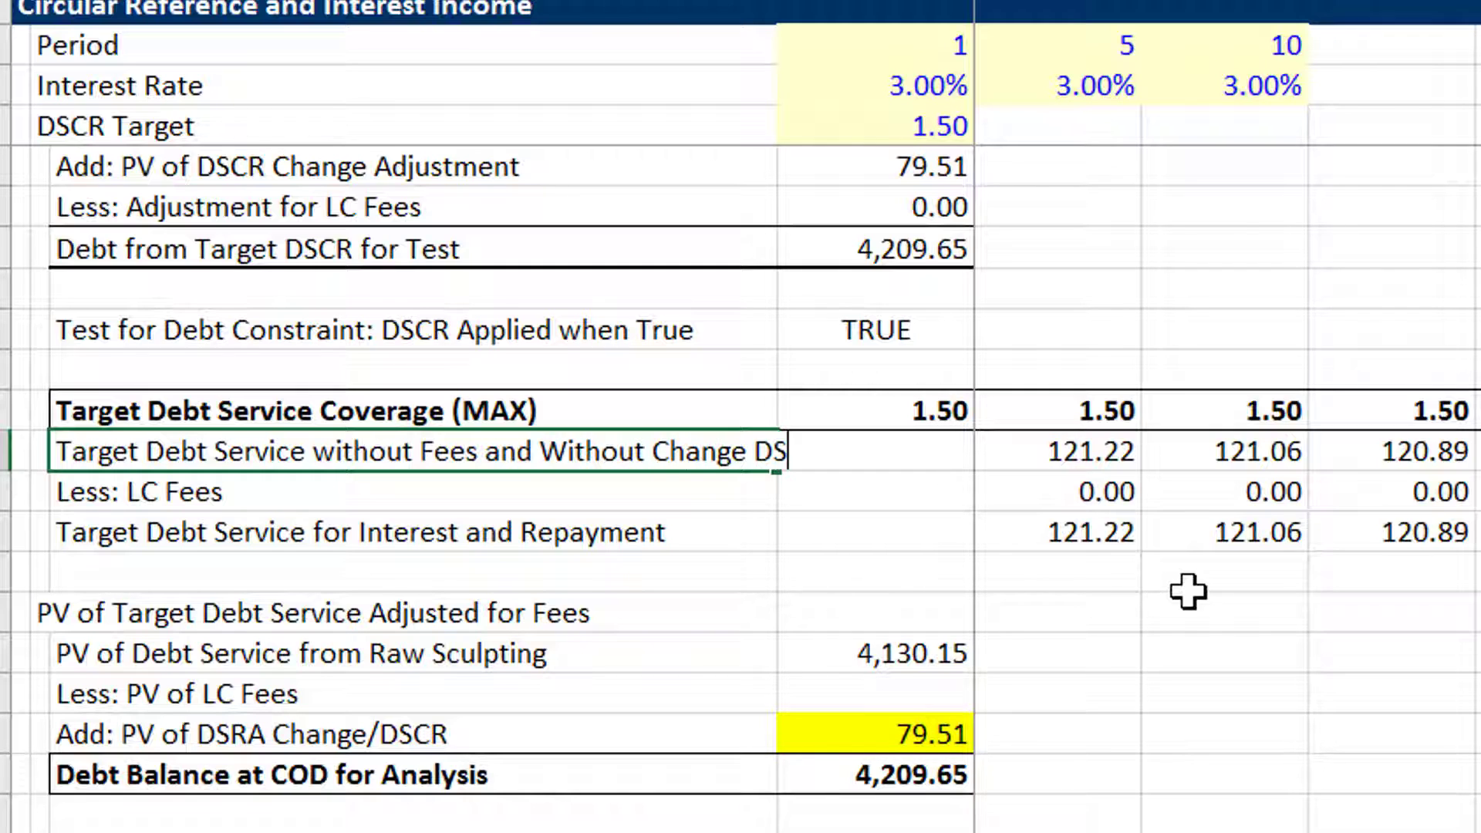
# Link the first-period Less (Add): DSRA Change Adjustment in Debt Balance to Change in DSRA/DSCR, and fill it across the row
pyautogui.press('Down')
pyautogui.press('Down')
pyautogui.press('Down')
pyautogui.press('Down')
pyautogui.press('Down')
pyautogui.press('Down')
pyautogui.press('Down')
pyautogui.press('Down')
pyautogui.press('Down')
pyautogui.press('Down')
pyautogui.press('Up')
pyautogui.press('Up')
pyautogui.press('Up')
pyautogui.press('Right')
pyautogui.press('Right')
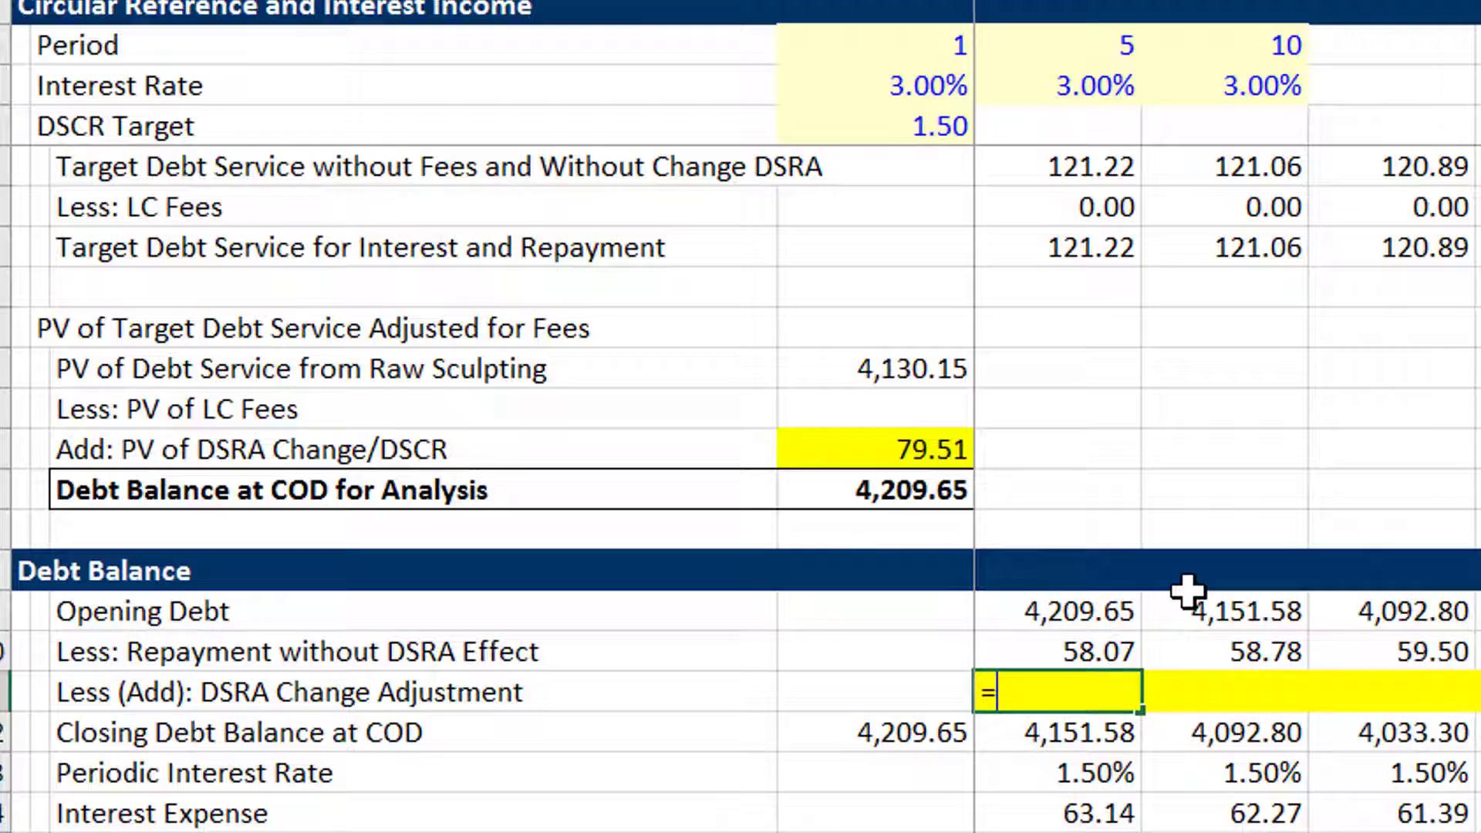
pyautogui.press('Up')
pyautogui.press('Up')
pyautogui.press('Up')
pyautogui.press('Up')
pyautogui.press('Up')
pyautogui.press('Up')
pyautogui.press('Up')
pyautogui.press('Up')
pyautogui.press('Up')
pyautogui.press('Up')
pyautogui.press('Up')
pyautogui.press('Up')
pyautogui.press('Up')
pyautogui.press('Up')
pyautogui.press('Up')
pyautogui.press('Up')
pyautogui.press('Up')
pyautogui.press('Up')
pyautogui.press('Up')
pyautogui.press('Up')
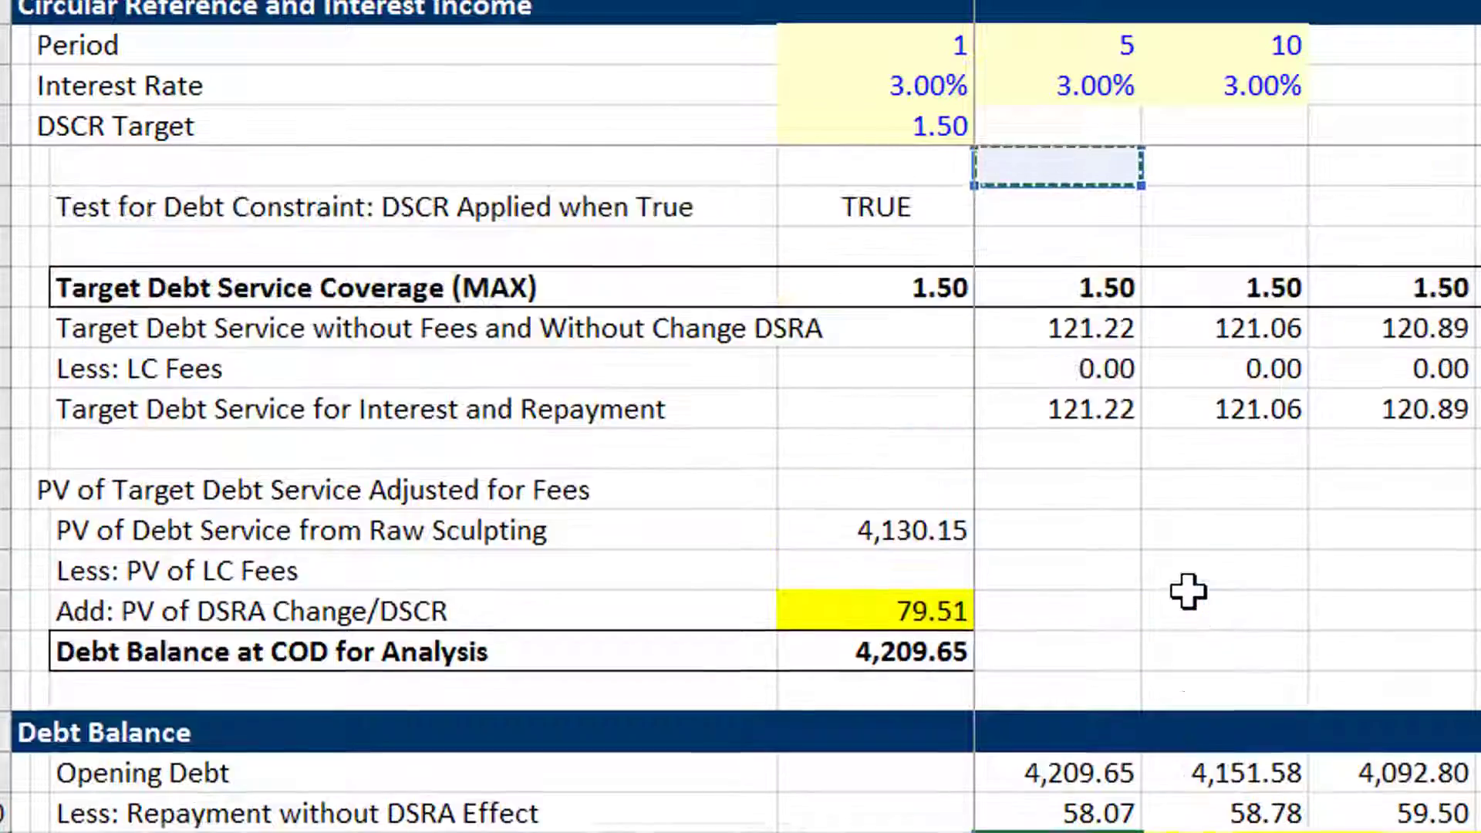
pyautogui.press('Up')
pyautogui.press('Up')
pyautogui.press('Up')
pyautogui.press('Up')
pyautogui.press('Up')
pyautogui.press('Up')
pyautogui.press('Up')
pyautogui.press('Up')
pyautogui.press('Up')
pyautogui.press('Up')
pyautogui.press('Up')
pyautogui.press('Up')
pyautogui.press('Up')
pyautogui.press('Up')
pyautogui.press('Up')
pyautogui.press('Up')
pyautogui.press('Up')
pyautogui.press('Up')
pyautogui.press('Up')
pyautogui.press('Up')
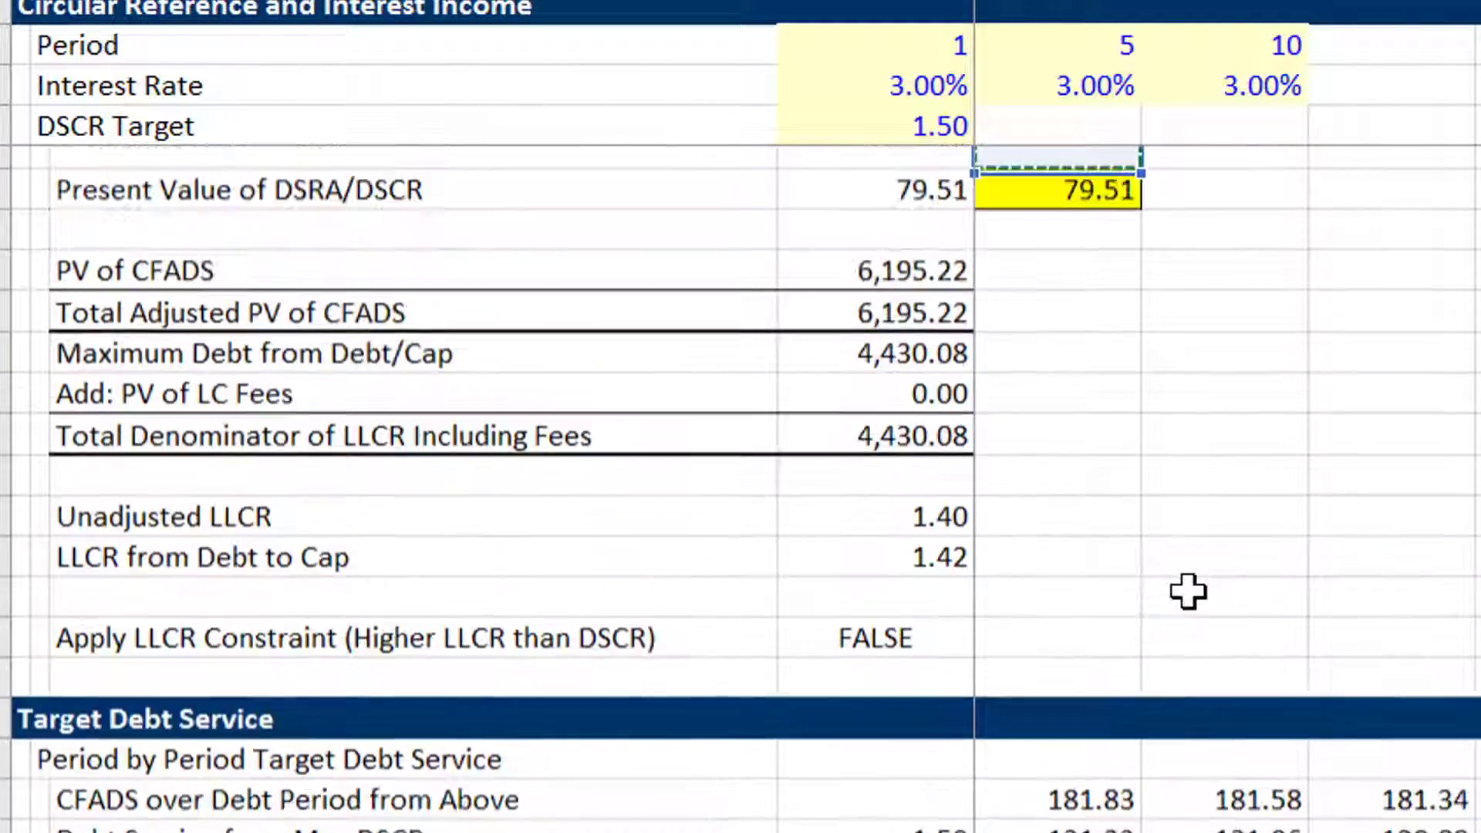
pyautogui.press('Up')
pyautogui.press('Down')
pyautogui.press('Down')
pyautogui.press('Down')
pyautogui.press('Down')
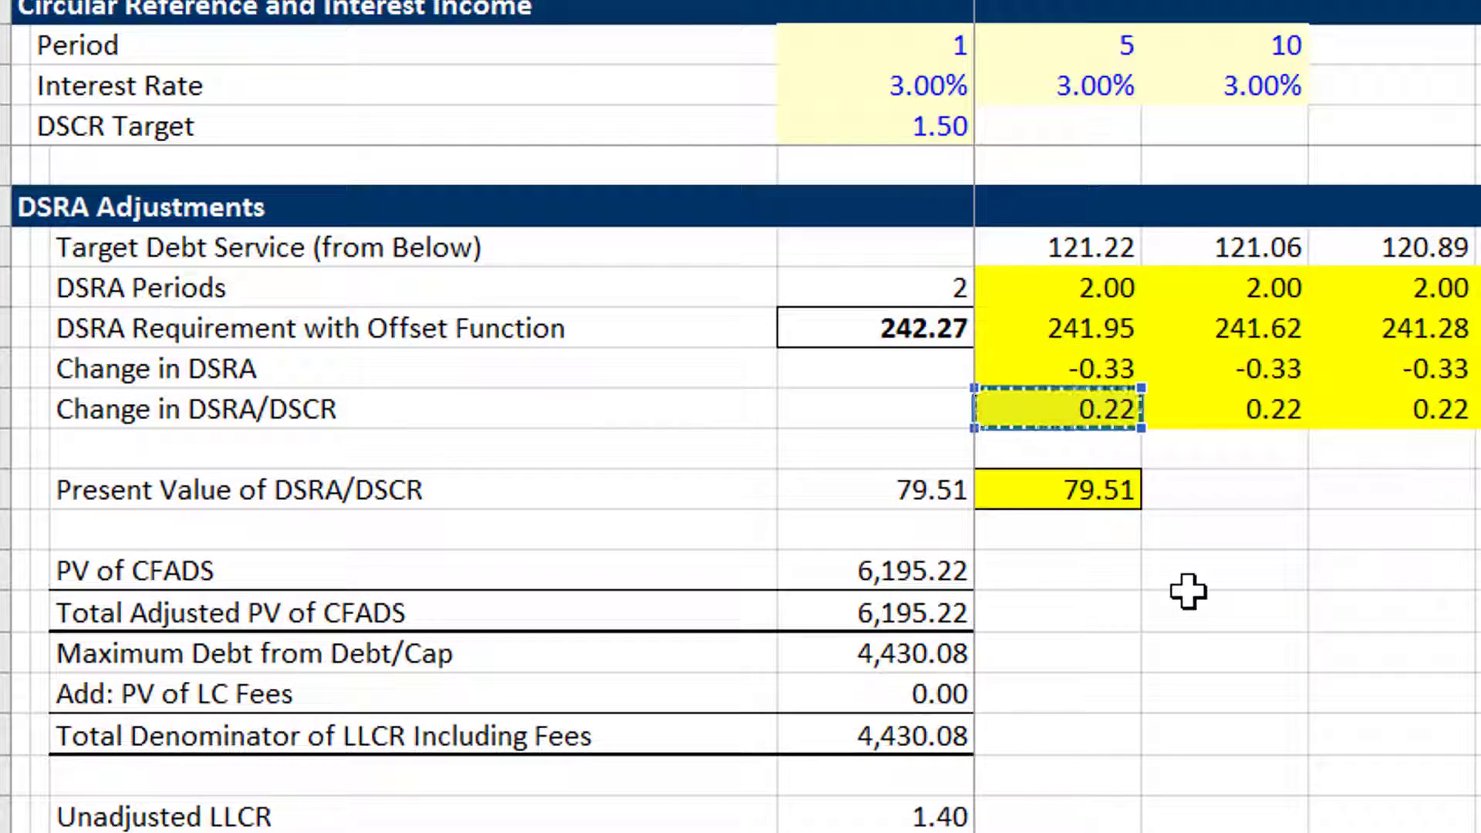
pyautogui.press('Return')
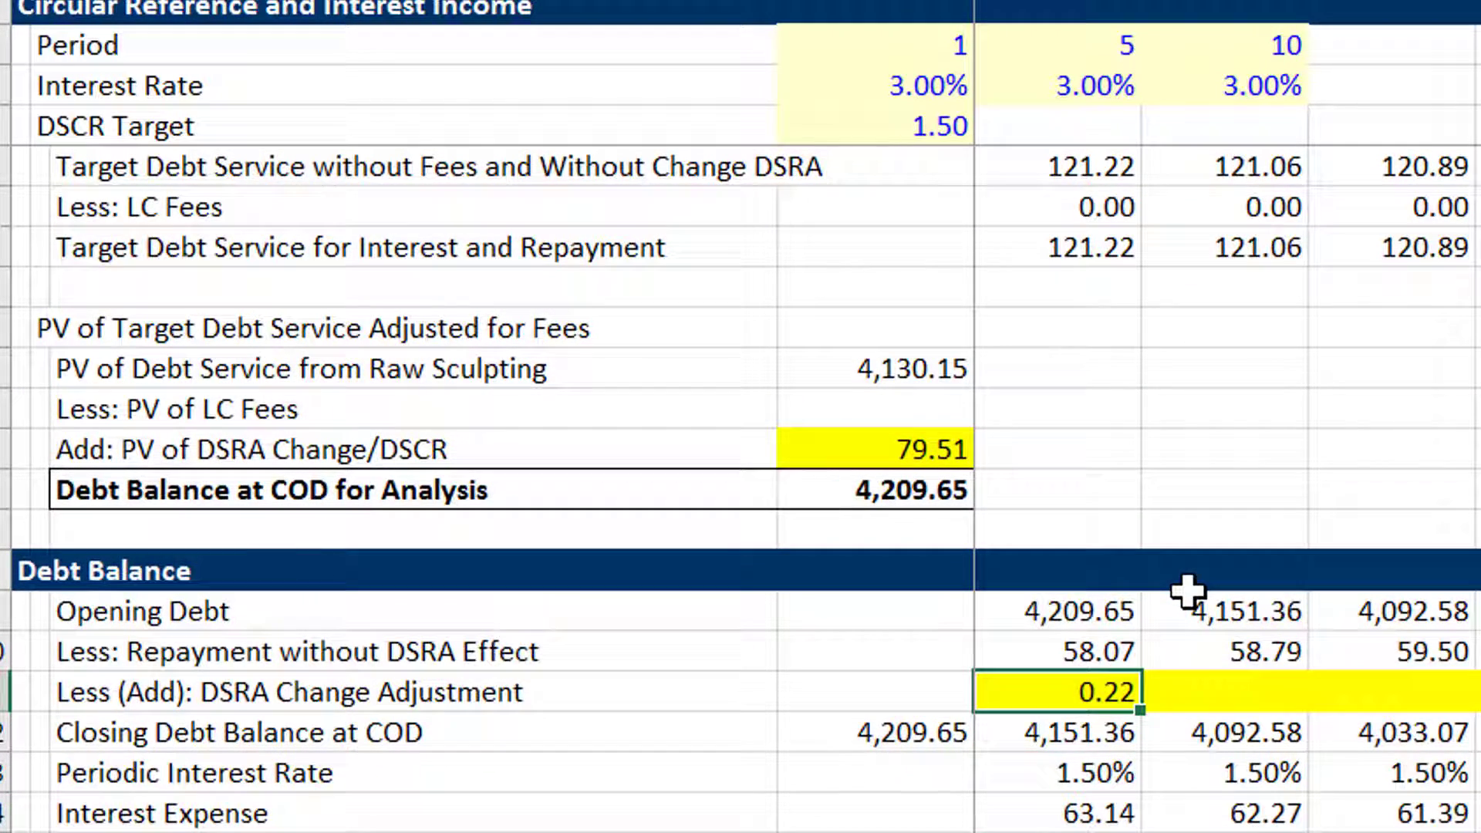
pyautogui.hotkey('ctrl', 'shift', 'Right')
pyautogui.hotkey('ctrl', 'r')
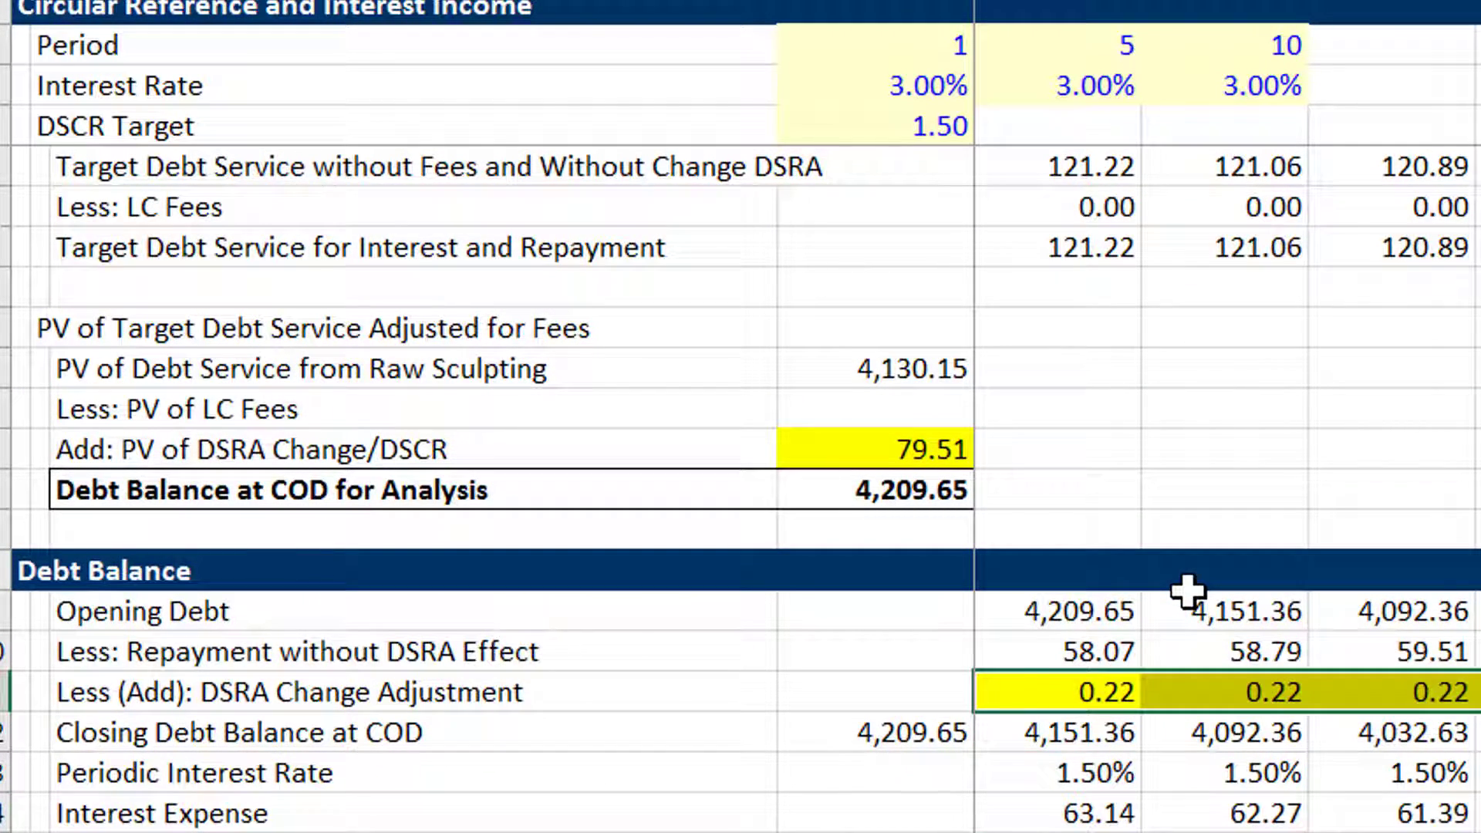
# Check the first-period Closing Debt Balance formula =E99-E100-E101 and copy it across the remaining periods
pyautogui.press('Down')
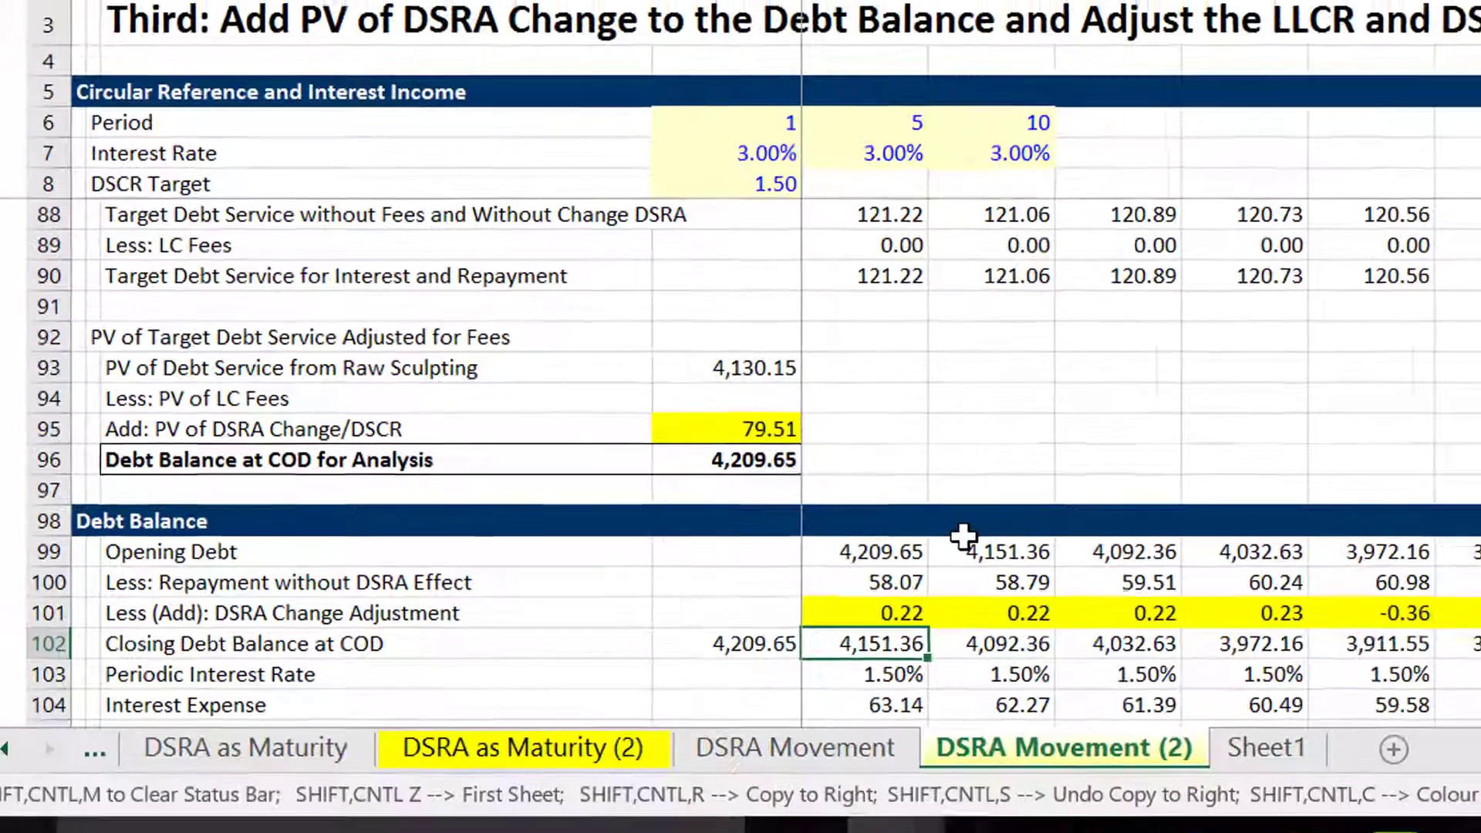
pyautogui.press('F2')
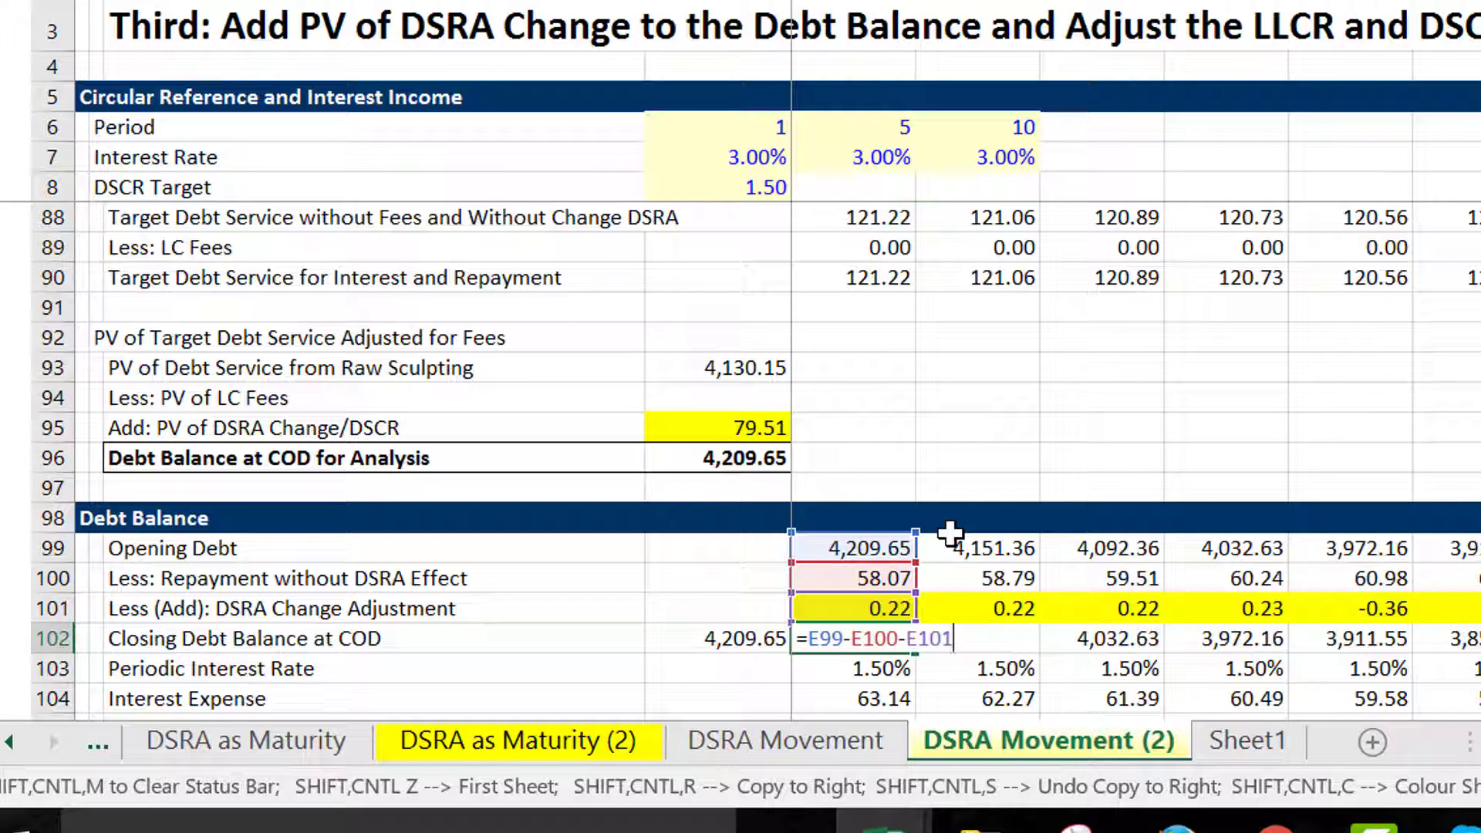
pyautogui.hotkey('ctrl', 'Return')
pyautogui.hotkey('ctrl', 'shift', 'r')
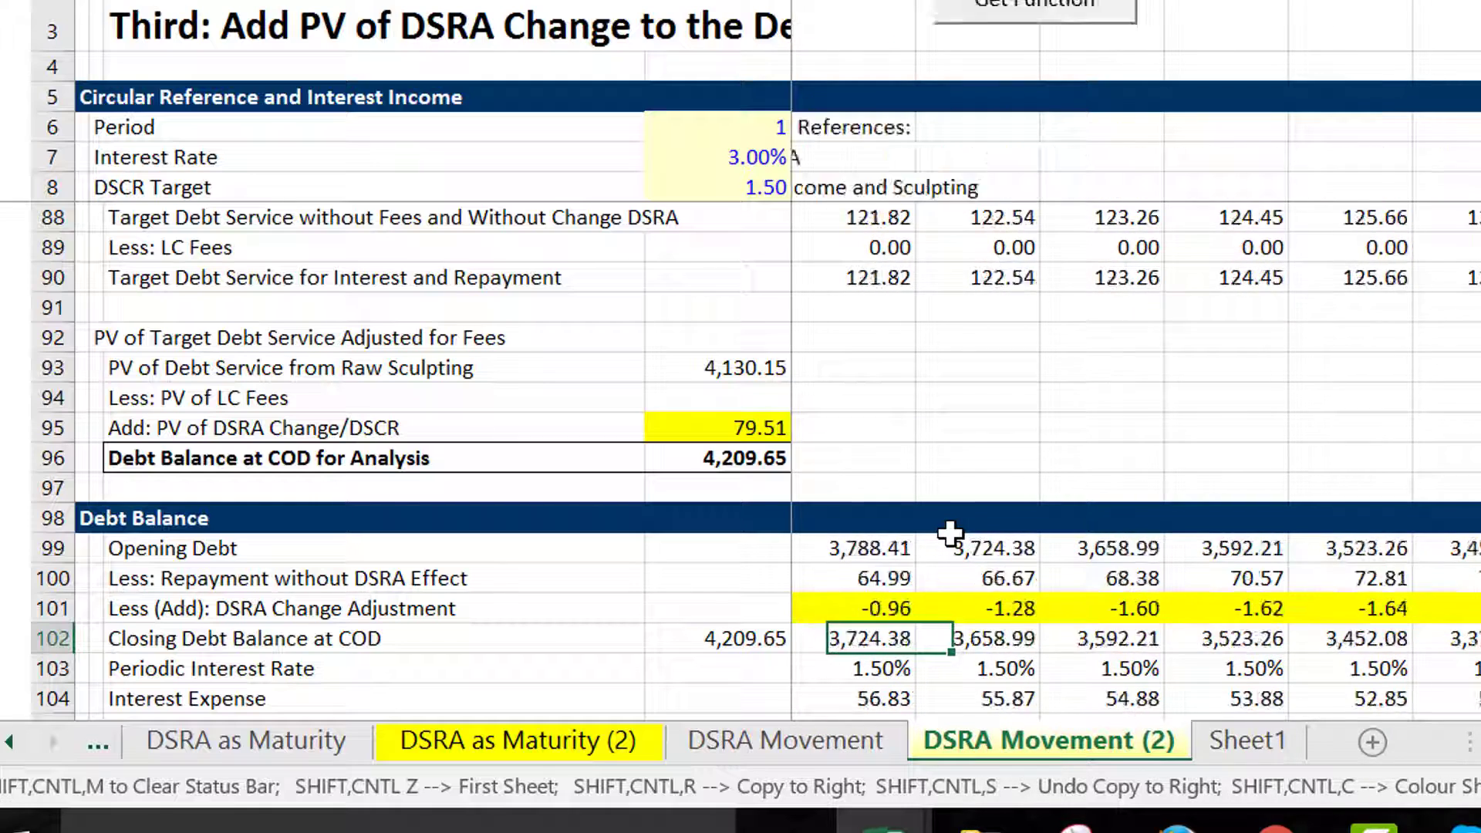
pyautogui.press('Down')
pyautogui.press('Down')
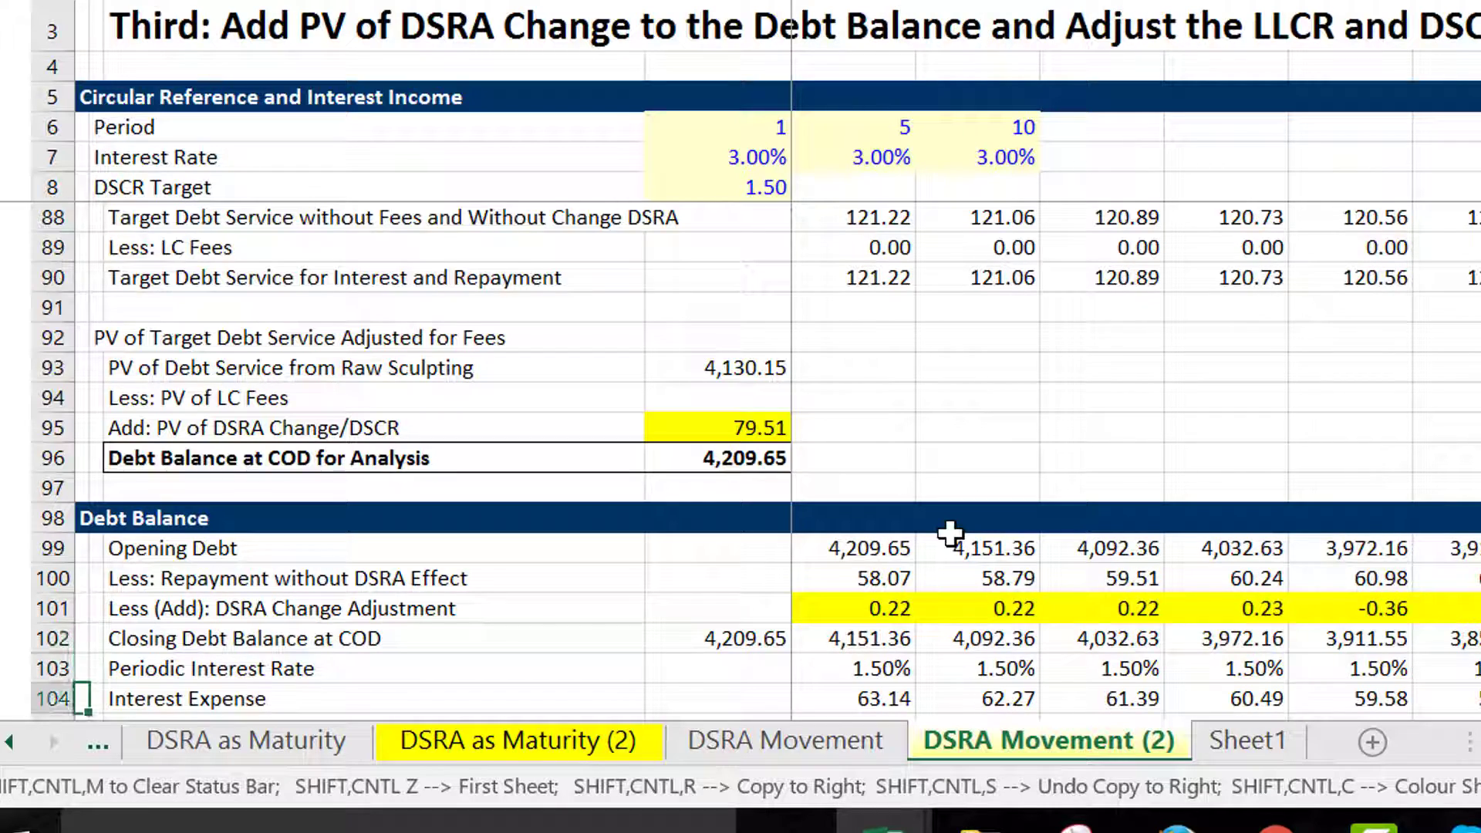
# Glance at the DSRA as Maturity sheets and return to the debt balance on DSRA Movement (2)
pyautogui.hotkey('ctrl', 'pageup')
pyautogui.hotkey('ctrl', 'pageup')
pyautogui.hotkey('ctrl', 'pageup')
pyautogui.hotkey('ctrl', 'pageup')
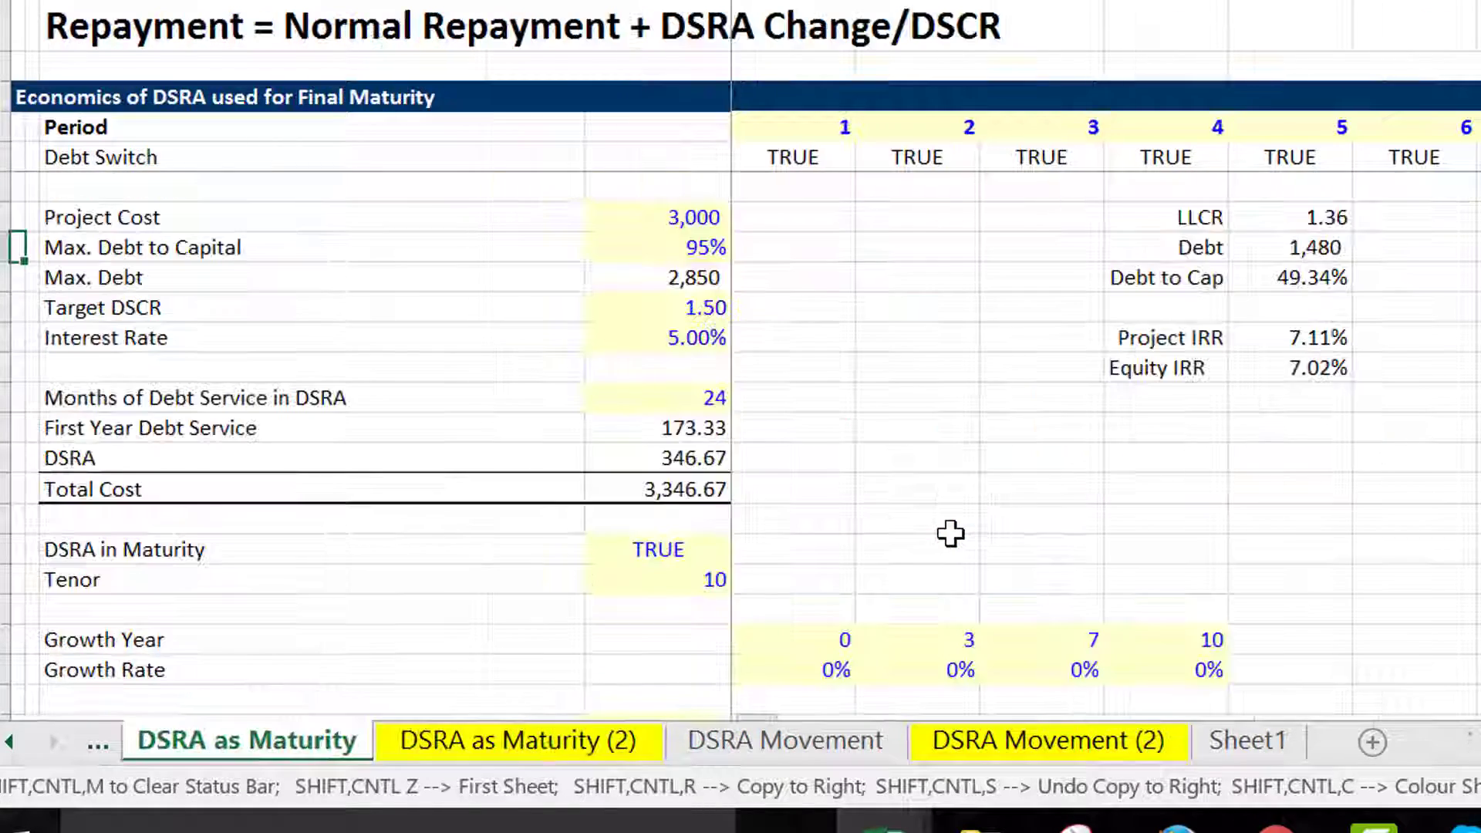
pyautogui.hotkey('ctrl', 'pagedown')
pyautogui.hotkey('ctrl', 'pagedown')
pyautogui.hotkey('ctrl', 'pagedown')
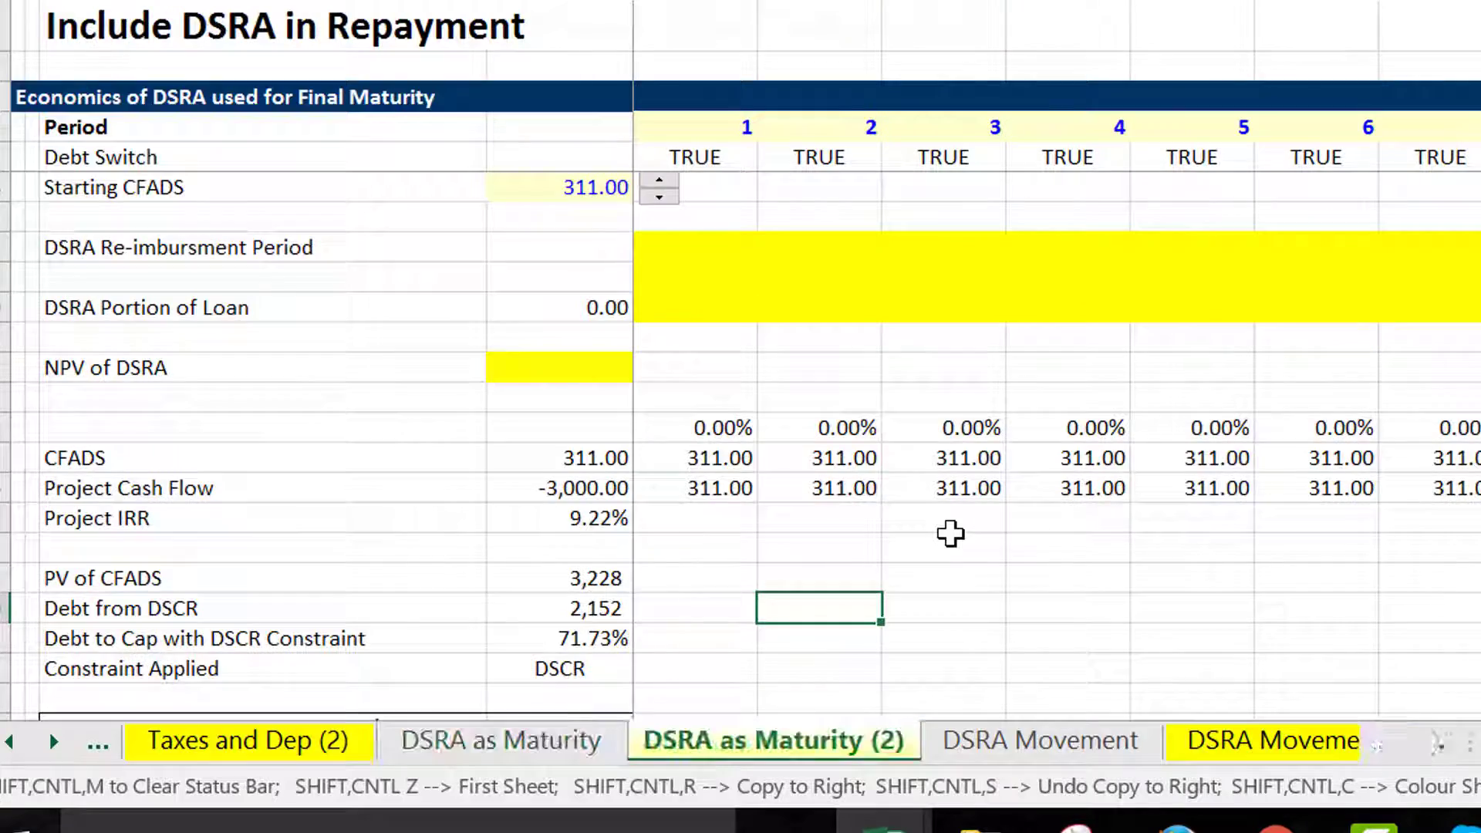
pyautogui.hotkey('ctrl', 'pagedown')
pyautogui.press('Down')
pyautogui.press('Down')
pyautogui.press('Up')
pyautogui.press('Up')
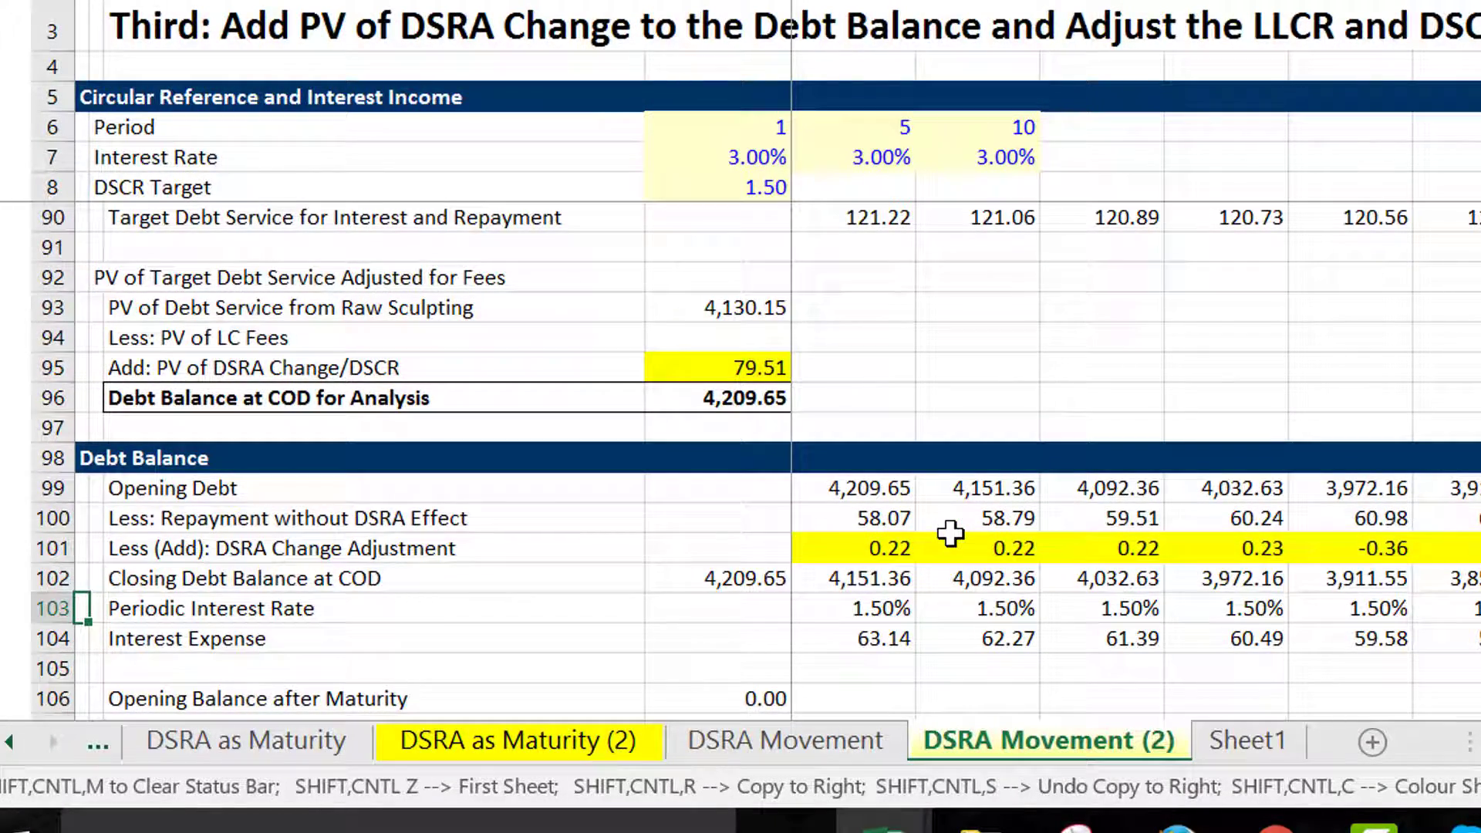
# Go through the sections below Debt Balance to Net Cash Flow and examine the DSCR Check and Final Debt to Capital rows
pyautogui.hotkey('ctrl', 'Right')
pyautogui.hotkey('ctrl', 'Right')
pyautogui.press('Up')
pyautogui.press('Up')
pyautogui.press('Down')
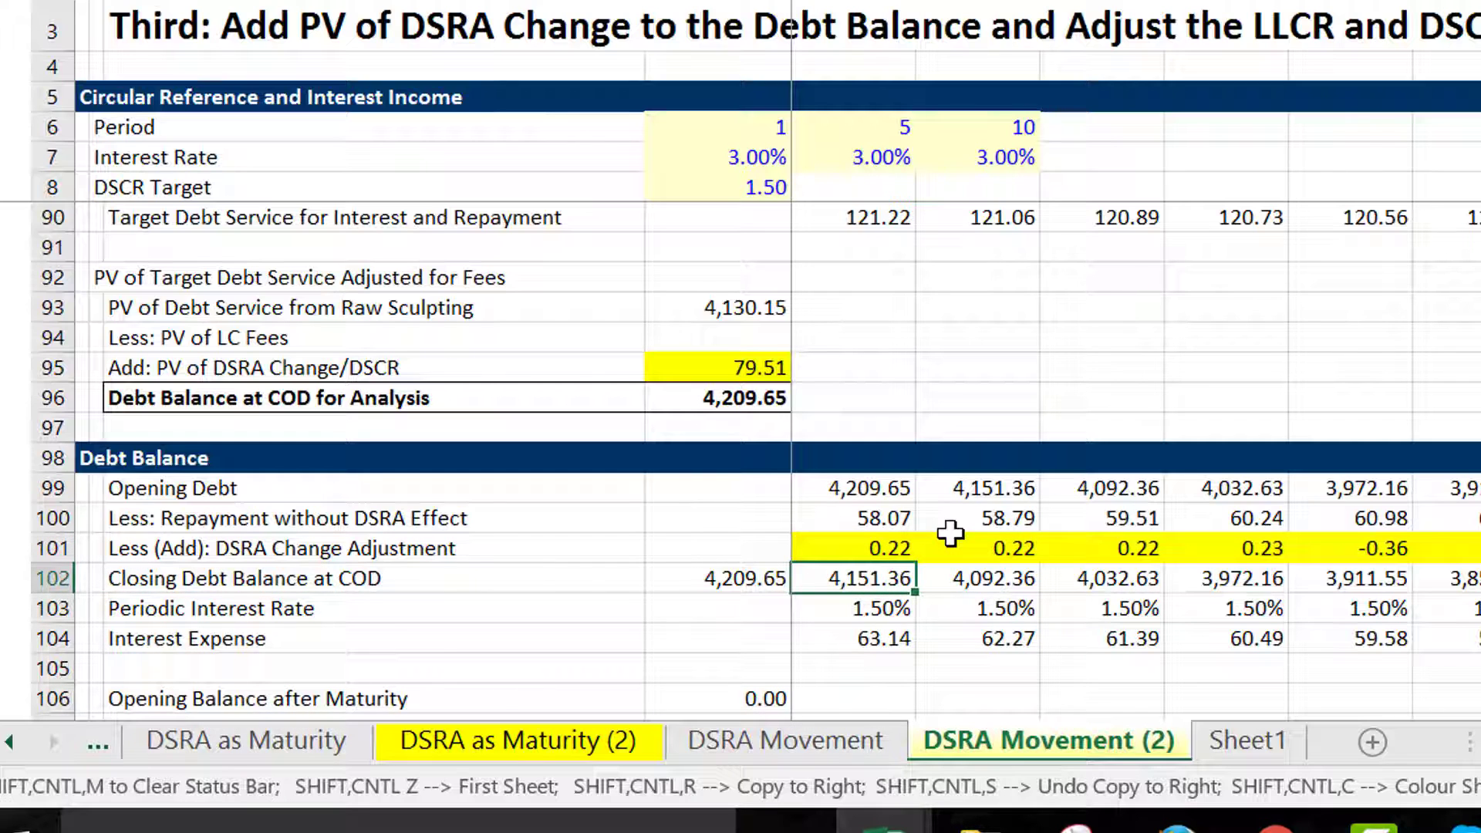
pyautogui.press('Down')
pyautogui.press('Down')
pyautogui.press('Down')
pyautogui.press('Down')
pyautogui.press('Down')
pyautogui.press('Down')
pyautogui.press('Down')
pyautogui.press('Down')
pyautogui.press('Down')
pyautogui.press('Down')
pyautogui.press('Down')
pyautogui.press('Down')
pyautogui.press('Down')
pyautogui.press('Down')
pyautogui.press('Down')
pyautogui.press('Down')
pyautogui.press('Down')
pyautogui.press('Down')
pyautogui.press('Down')
pyautogui.press('Down')
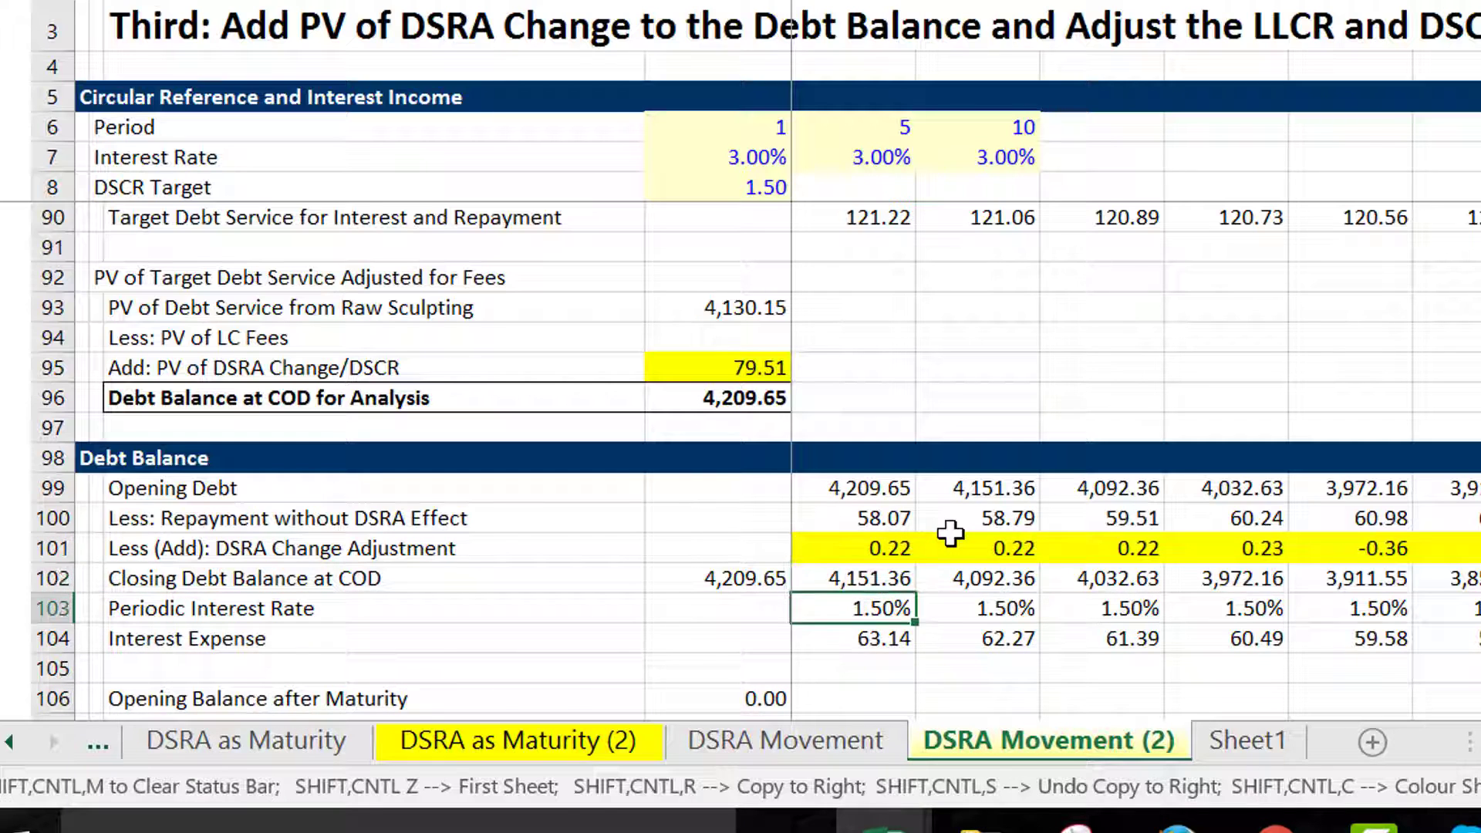
pyautogui.press('Down')
pyautogui.press('Down')
pyautogui.press('Down')
pyautogui.press('Down')
pyautogui.press('Down')
pyautogui.press('Down')
pyautogui.press('Down')
pyautogui.press('Down')
pyautogui.press('Down')
pyautogui.press('Down')
pyautogui.press('Down')
pyautogui.press('Down')
pyautogui.press('Down')
pyautogui.press('Down')
pyautogui.press('Down')
pyautogui.press('Down')
pyautogui.press('Down')
pyautogui.press('Down')
pyautogui.press('Down')
pyautogui.press('Down')
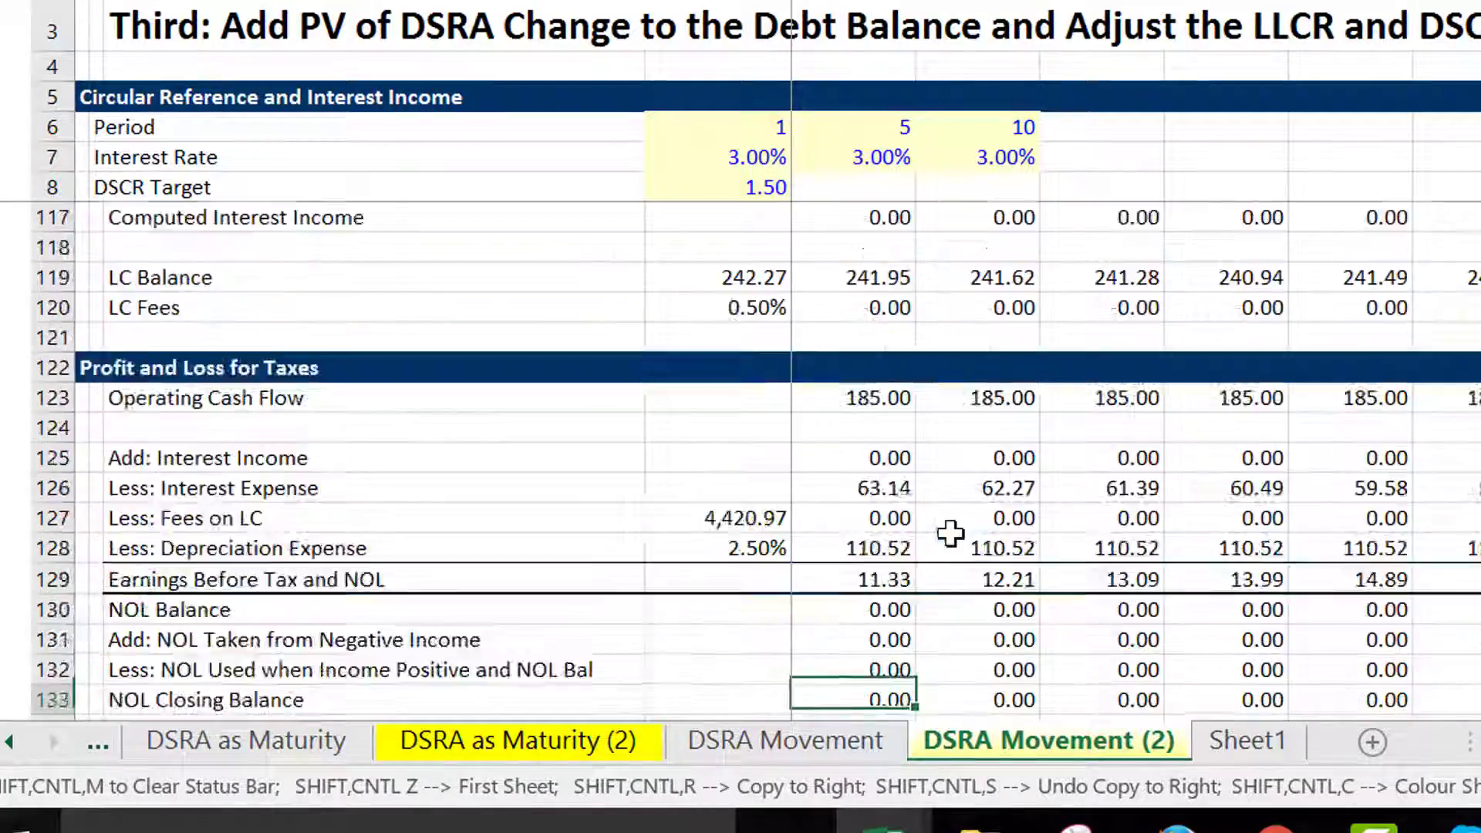
pyautogui.press('Down')
pyautogui.press('Down')
pyautogui.press('Down')
pyautogui.press('Down')
pyautogui.press('Down')
pyautogui.press('Down')
pyautogui.press('Down')
pyautogui.press('Down')
pyautogui.press('Down')
pyautogui.press('Down')
pyautogui.press('Down')
pyautogui.press('Down')
pyautogui.press('Down')
pyautogui.press('Down')
pyautogui.press('Down')
pyautogui.press('Down')
pyautogui.press('Down')
pyautogui.press('Down')
pyautogui.press('Down')
pyautogui.press('Down')
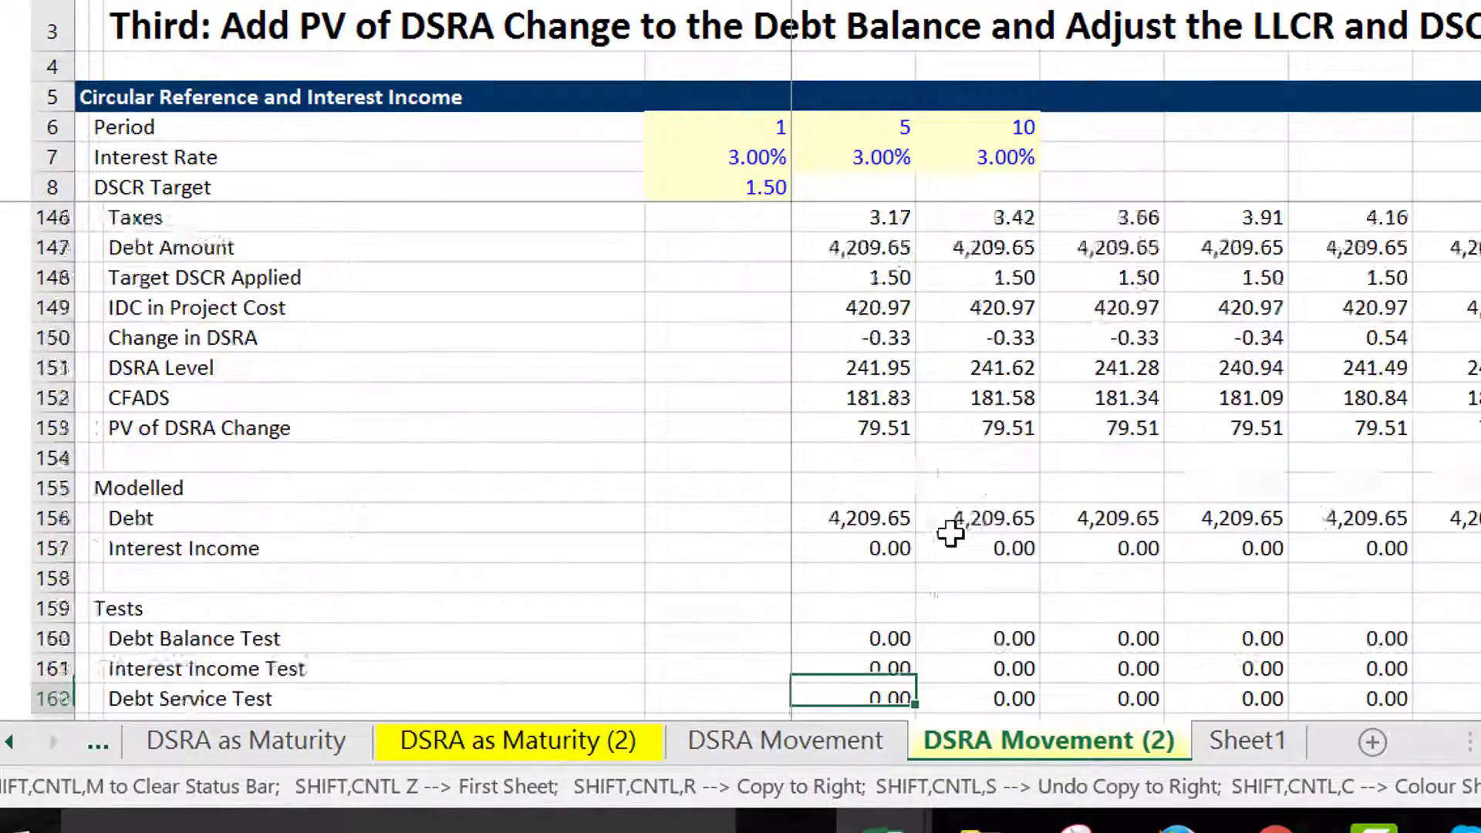
pyautogui.press('Down')
pyautogui.press('Down')
pyautogui.press('Down')
pyautogui.press('Down')
pyautogui.press('Down')
pyautogui.press('Down')
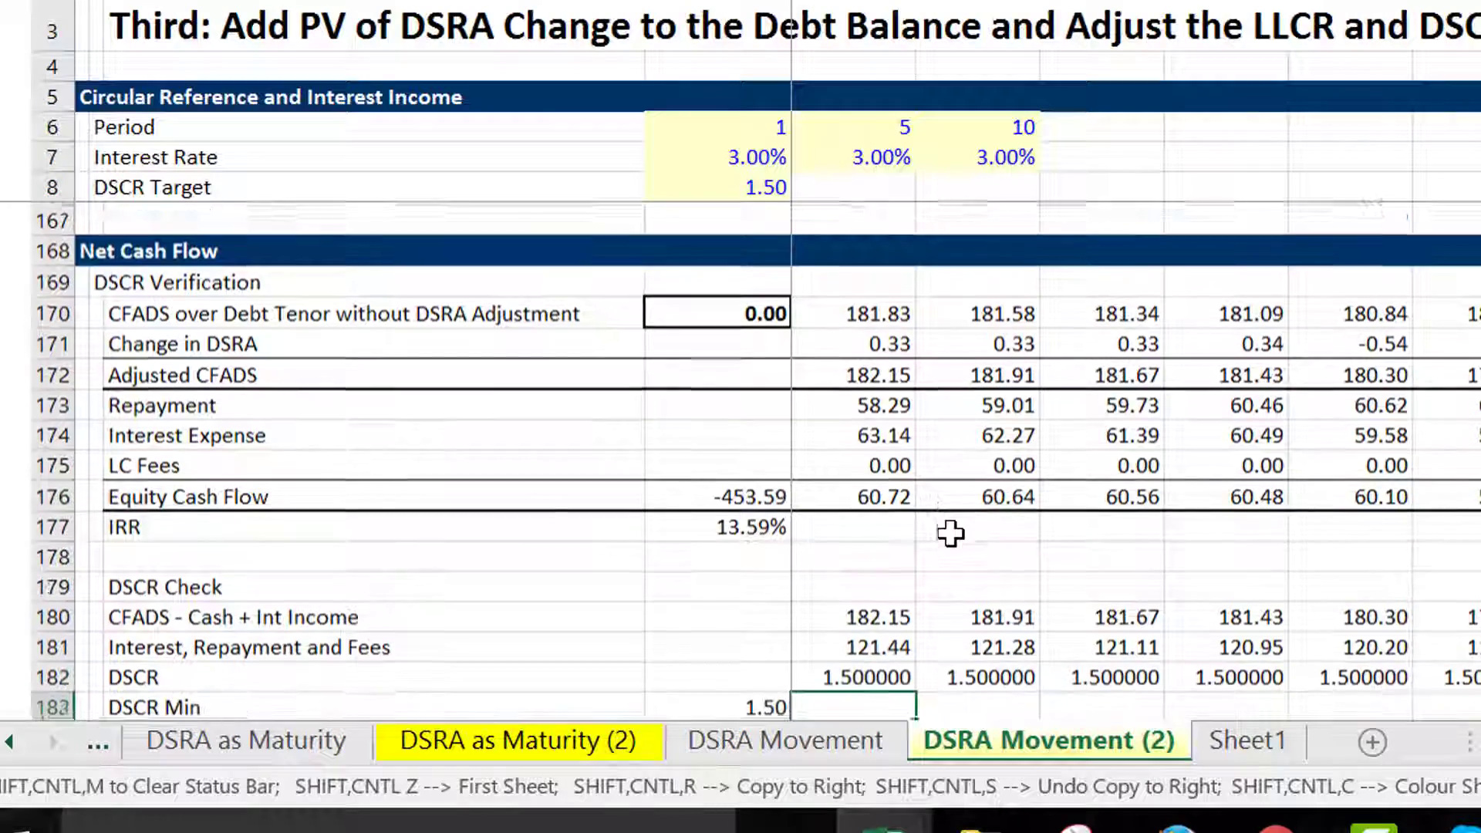
pyautogui.press('Up')
pyautogui.press('Up')
pyautogui.press('Up')
pyautogui.press('Up')
pyautogui.press('Up')
pyautogui.press('Up')
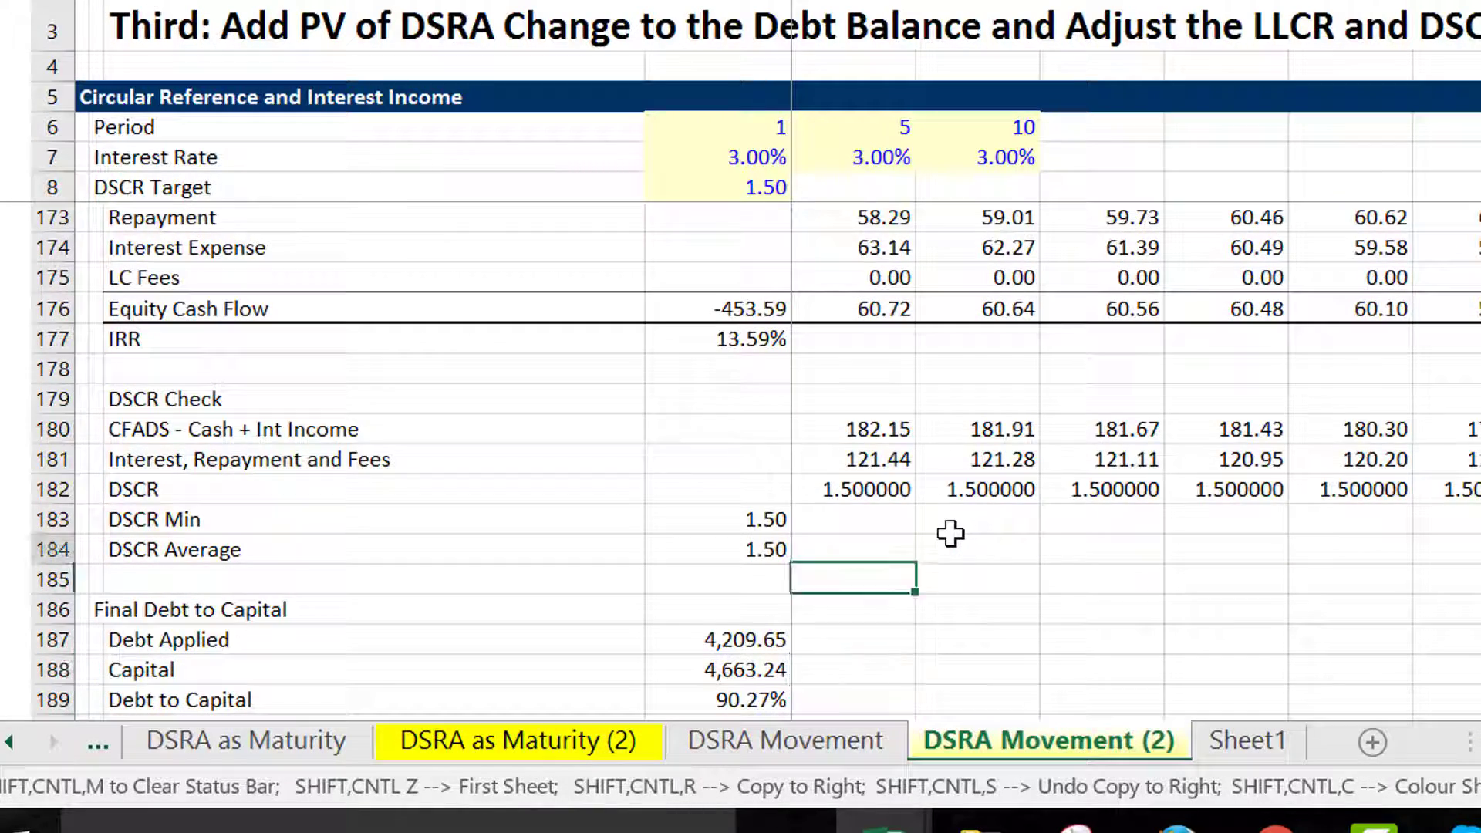
# Examine the first-period DSCR Verification rows from CFADS over Debt Tenor without DSRA Adjustment down to Equity Cash Flow
pyautogui.press('Right')
pyautogui.press('Up')
pyautogui.press('Up')
pyautogui.press('Up')
pyautogui.press('Up')
pyautogui.press('Up')
pyautogui.press('Up')
pyautogui.press('Up')
pyautogui.press('Up')
pyautogui.press('Up')
pyautogui.press('Up')
pyautogui.press('Up')
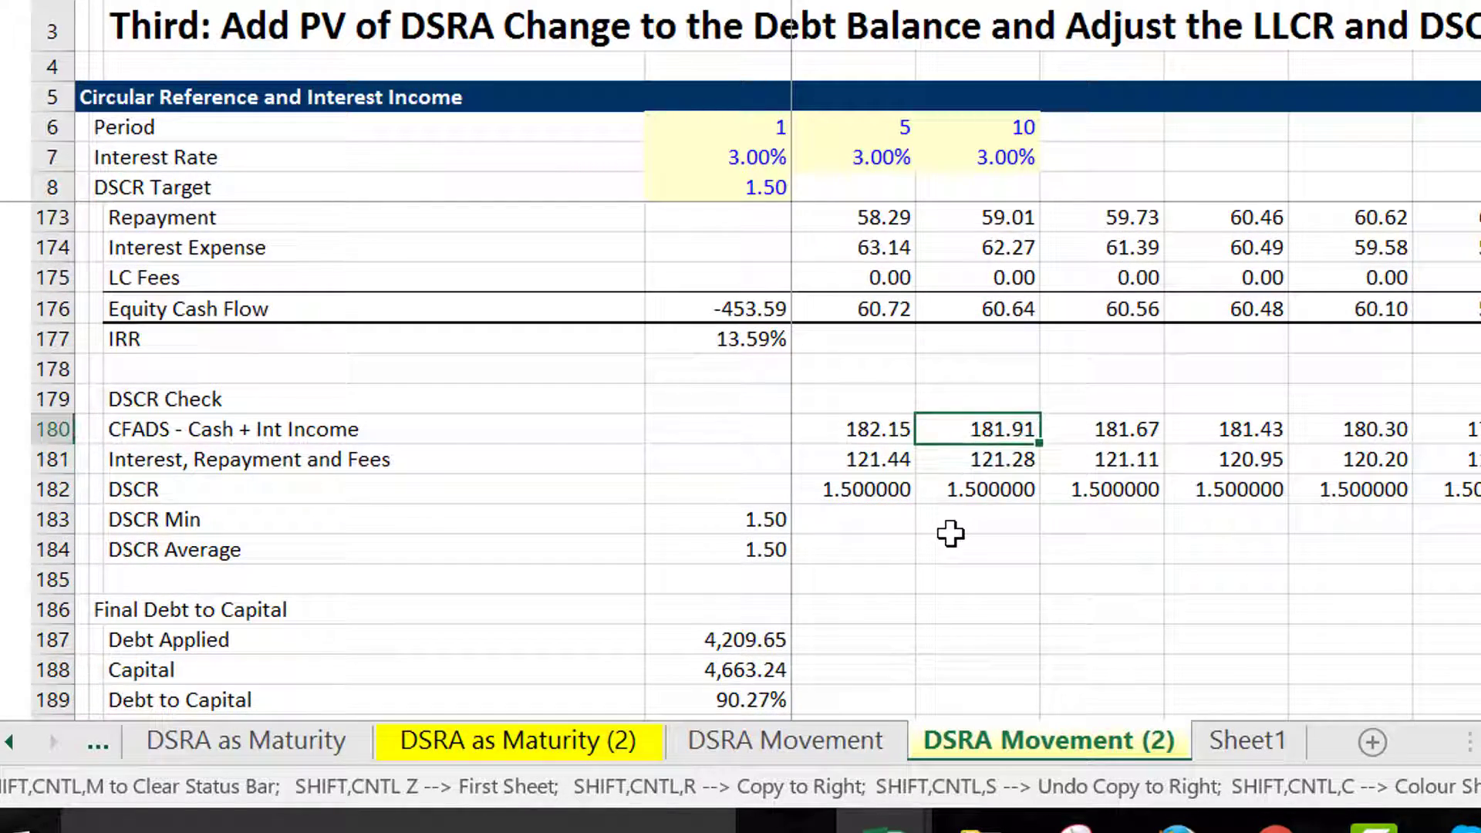
pyautogui.press('Up')
pyautogui.press('Left')
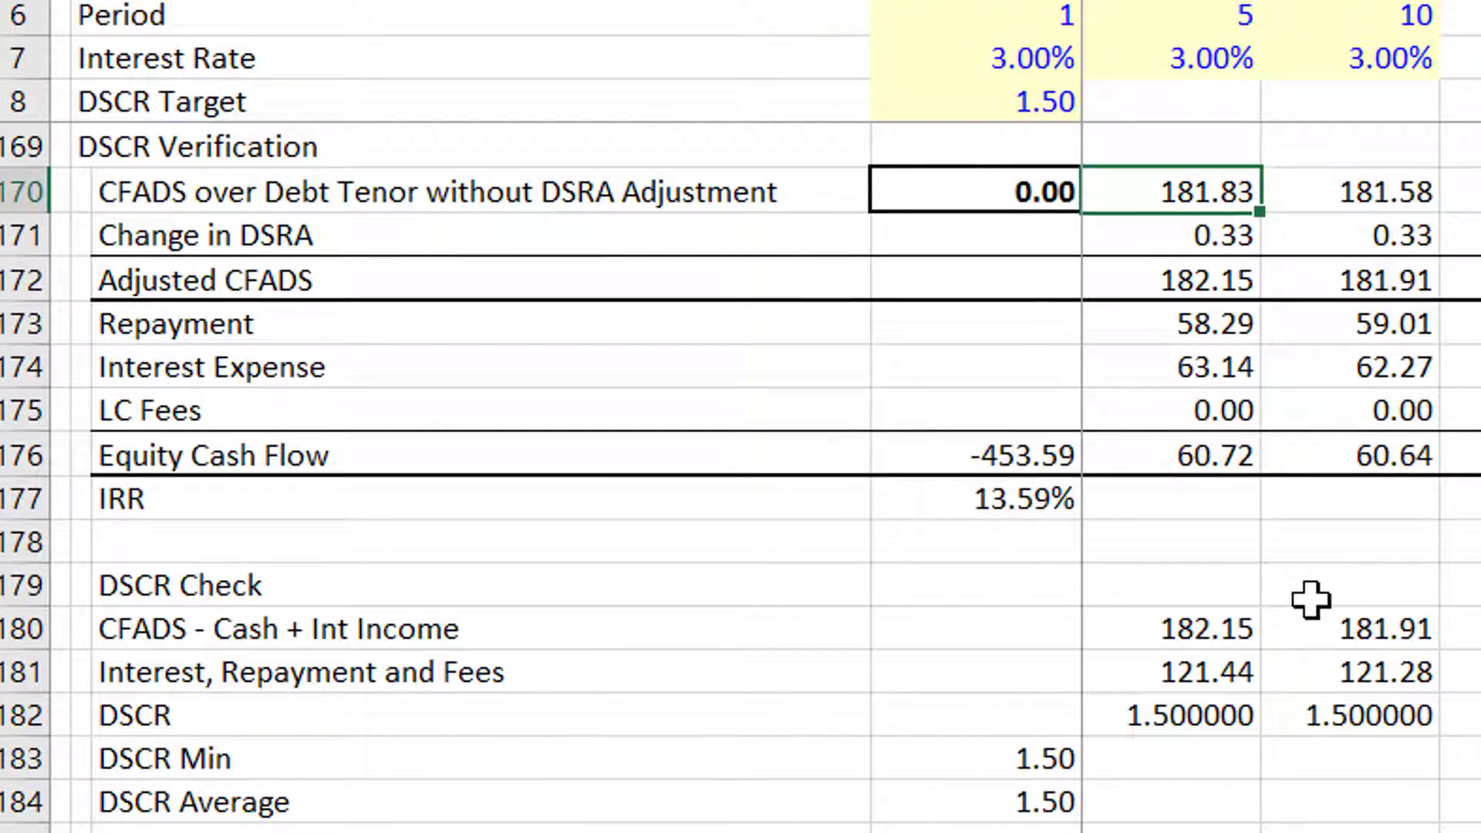
pyautogui.press('Down')
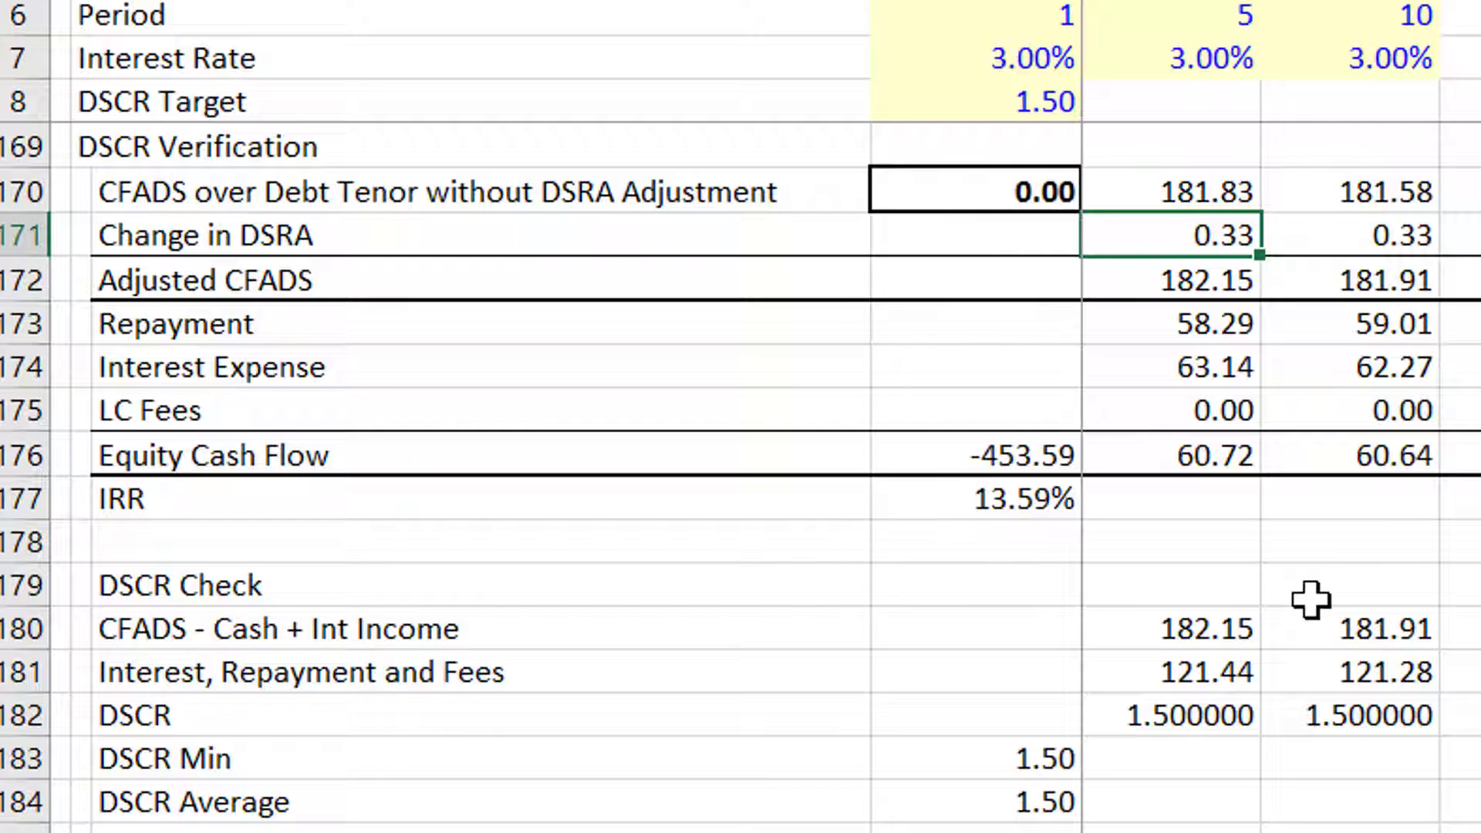
pyautogui.press('Down')
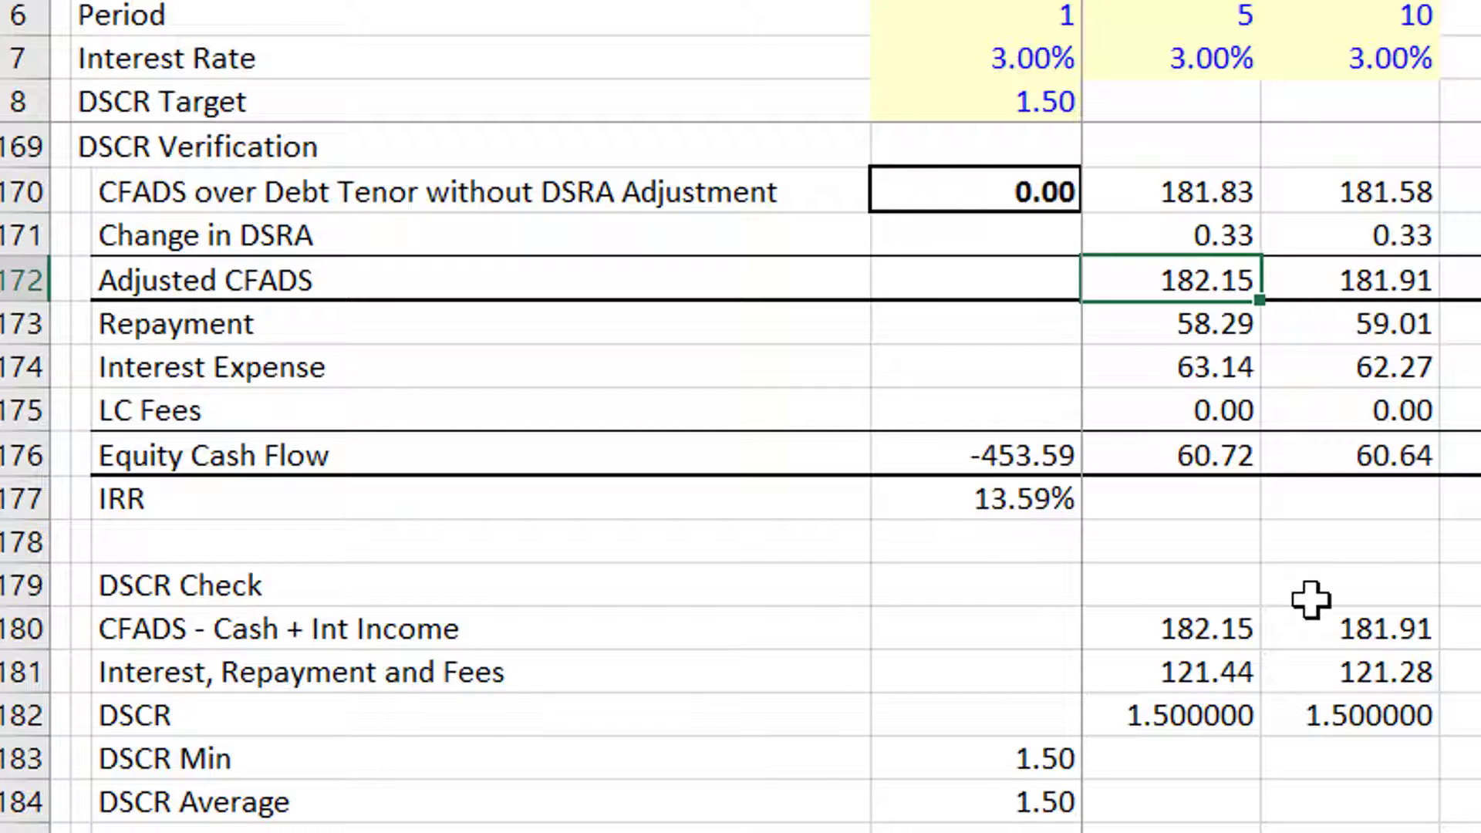
pyautogui.press('Down')
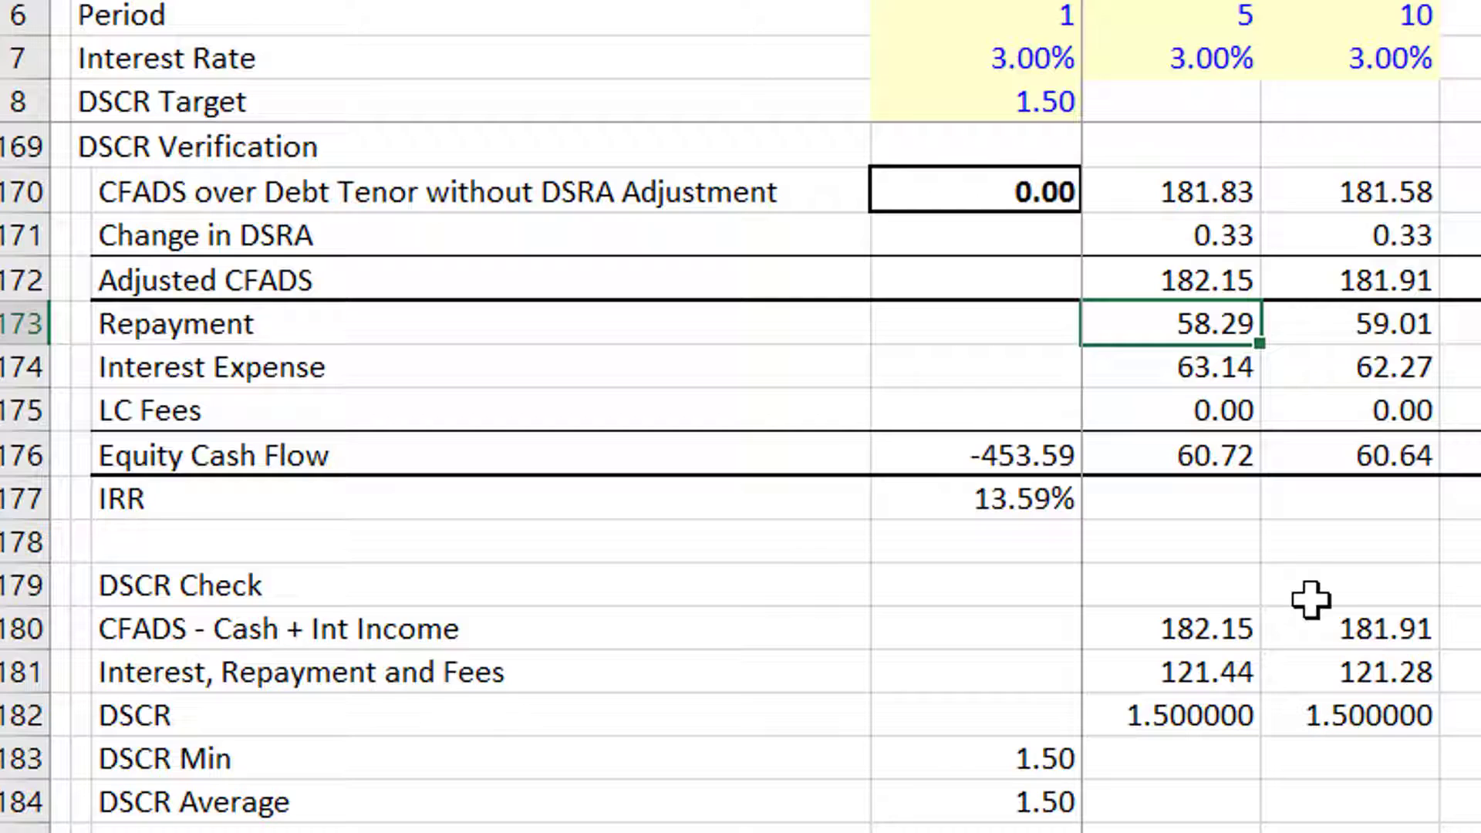
pyautogui.press('Down')
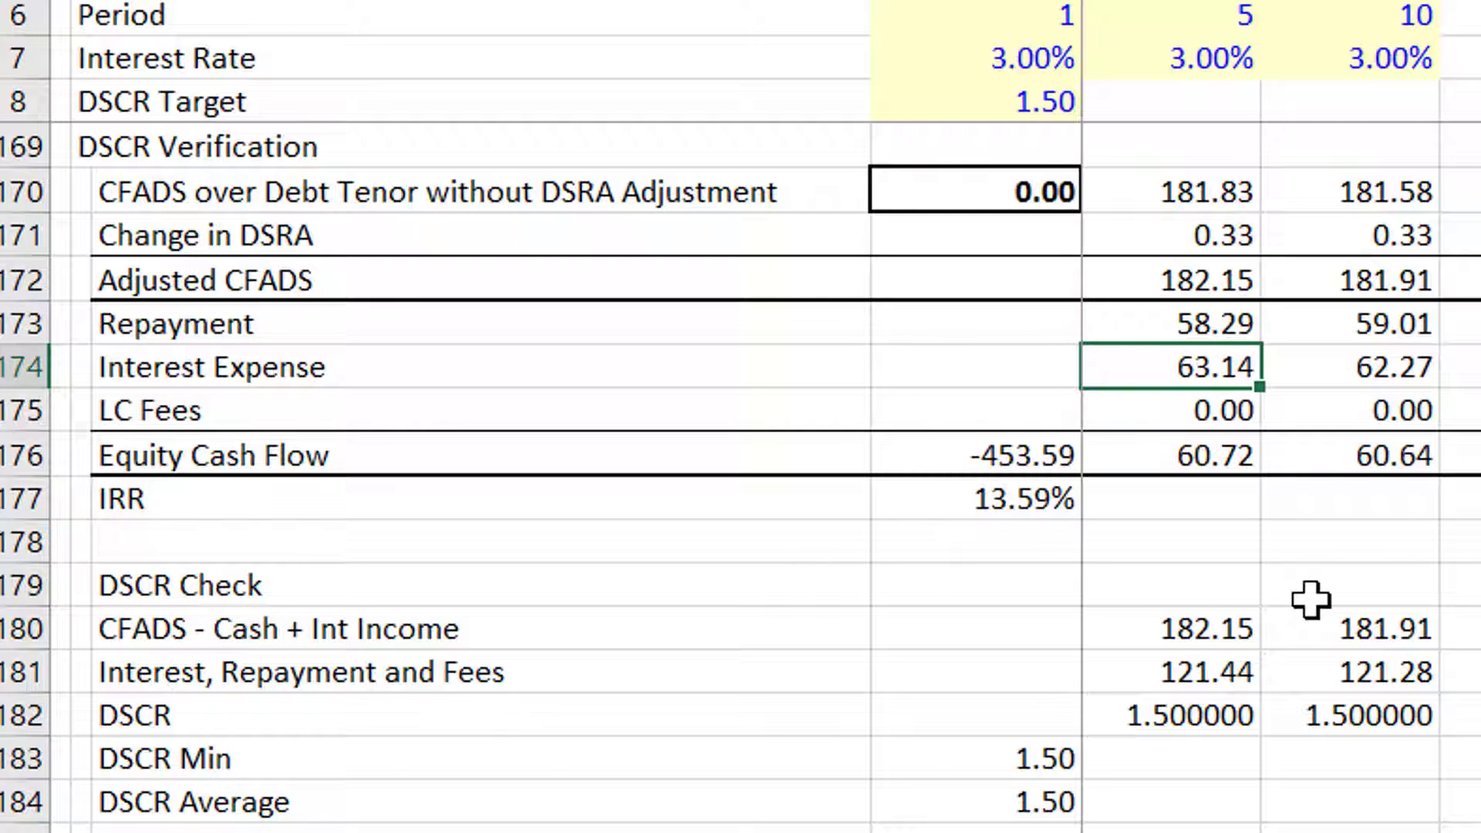
pyautogui.press('Down')
pyautogui.press('Down')
pyautogui.press('Up')
pyautogui.press('Up')
pyautogui.press('Down')
pyautogui.press('Down')
pyautogui.press('Down')
pyautogui.press('Down')
pyautogui.press('Down')
pyautogui.press('Down')
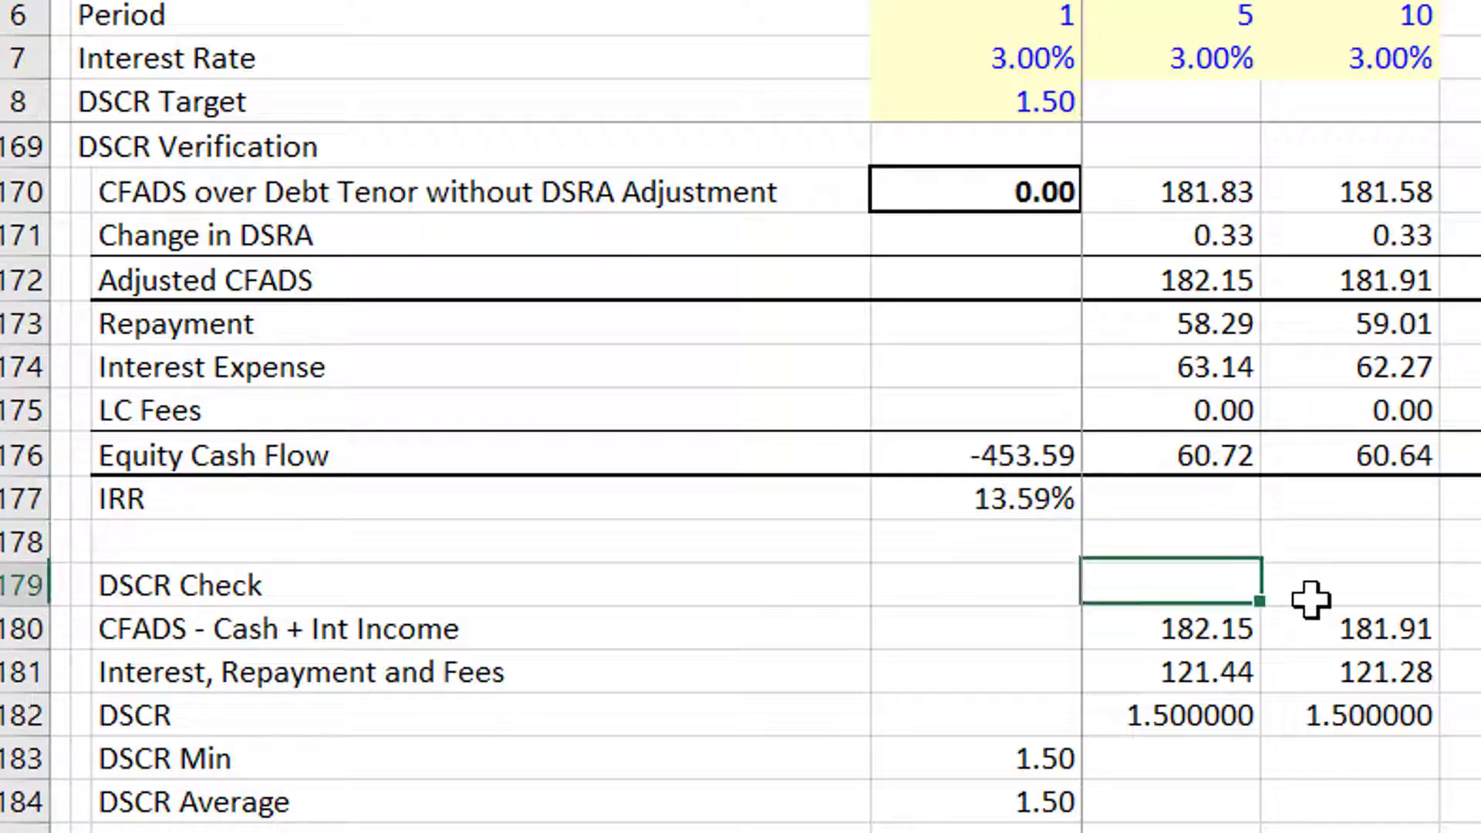
# Return to the inputs at the start of the sheet and switch the LC DSRA option on and off twice
pyautogui.press('pageup')
pyautogui.press('pageup')
pyautogui.press('pageup')
pyautogui.press('pageup')
pyautogui.press('pageup')
pyautogui.press('pageup')
pyautogui.press('pageup')
pyautogui.press('pageup')
pyautogui.press('pageup')
pyautogui.press('pageup')
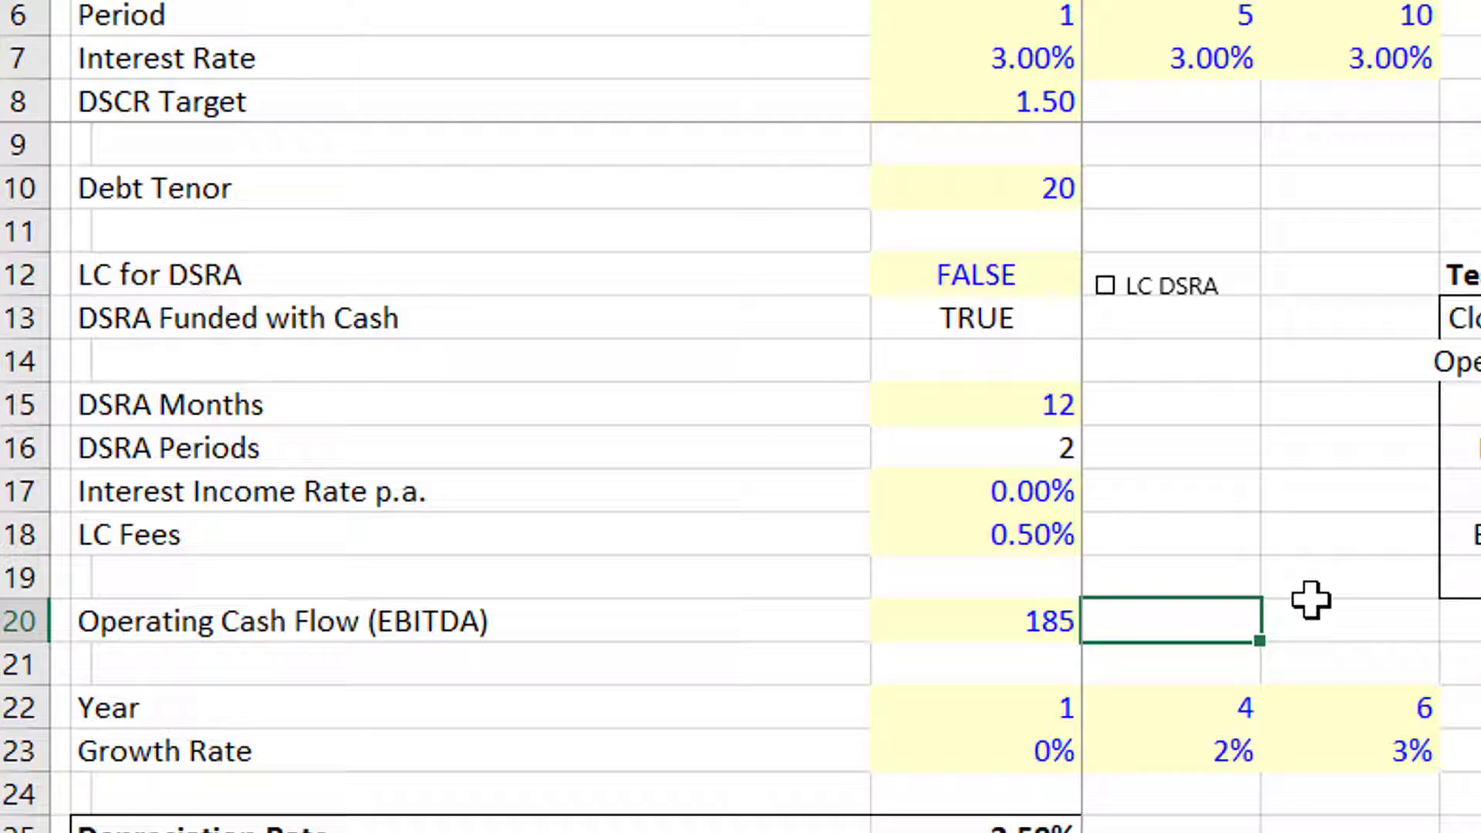
pyautogui.click(1128, 291)
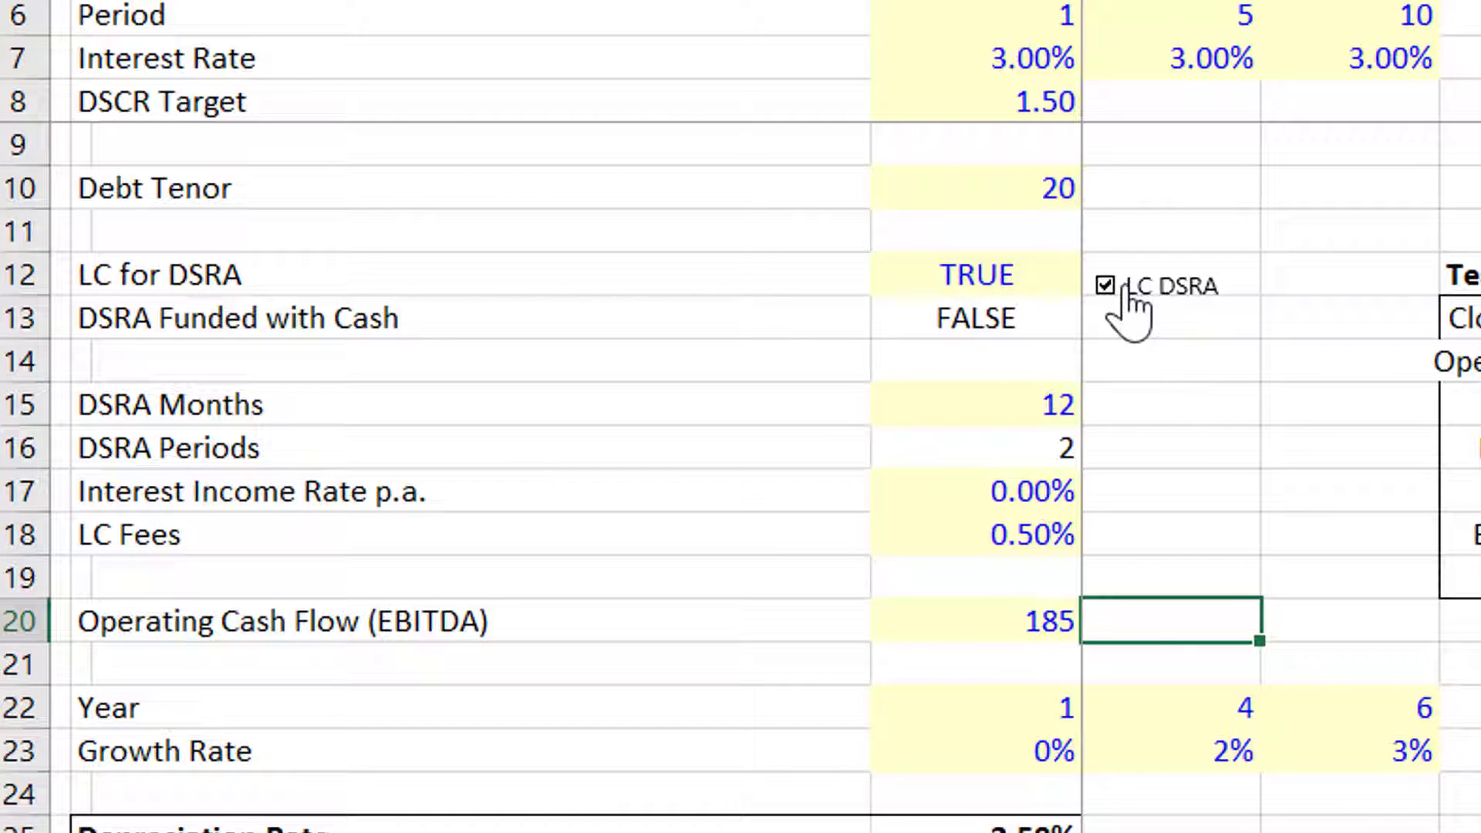
pyautogui.click(1127, 291)
pyautogui.click(1128, 291)
pyautogui.click(1128, 291)
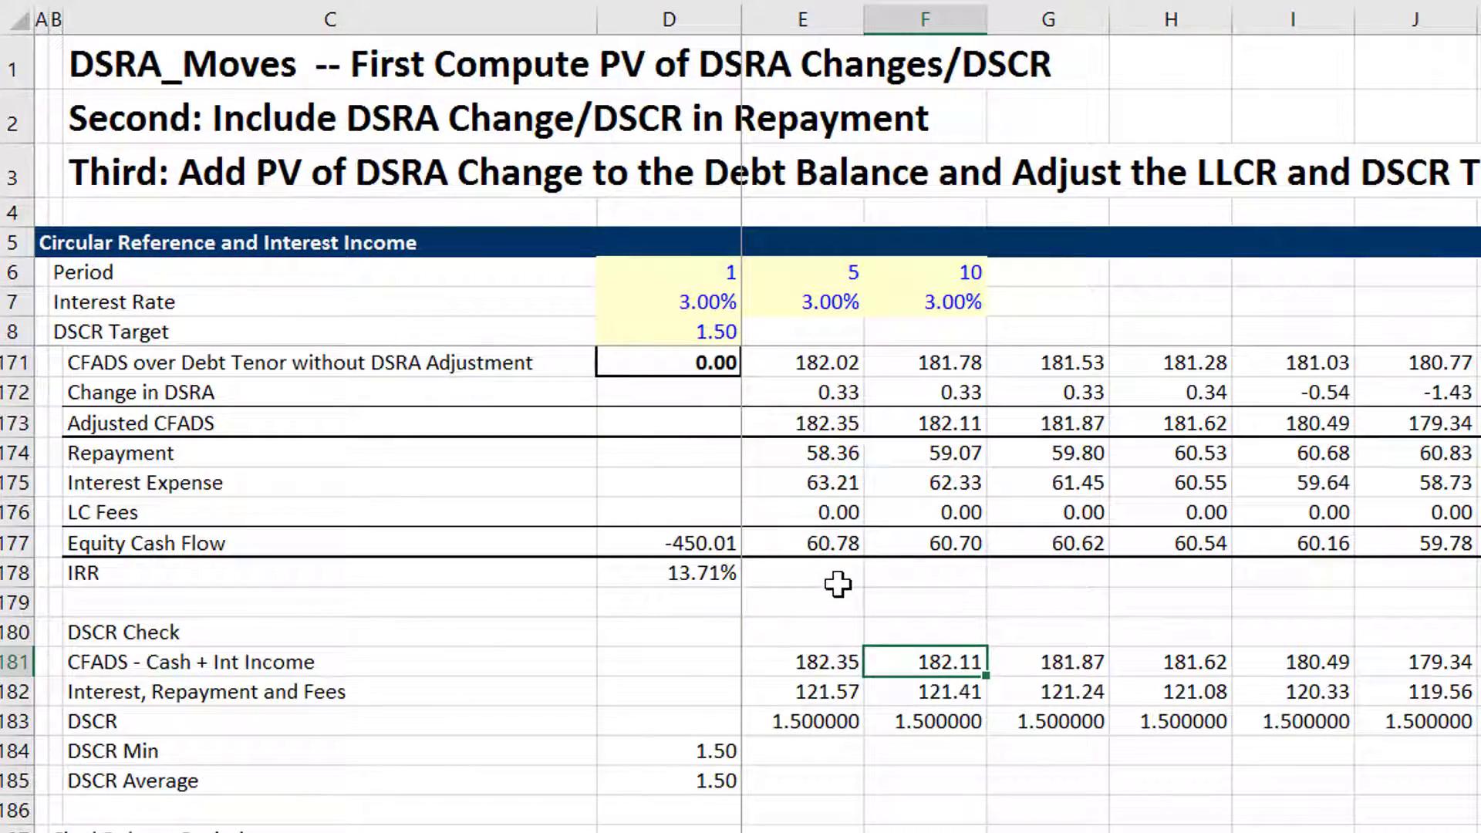
# Go back to the sheet's input section and toggle LC DSRA on and off to compare the Tests/Outputs figures
pyautogui.press('pageup')
pyautogui.press('pageup')
pyautogui.press('pageup')
pyautogui.press('pageup')
pyautogui.press('pageup')
pyautogui.press('pageup')
pyautogui.press('pageup')
pyautogui.press('pageup')
pyautogui.press('pageup')
pyautogui.press('pageup')
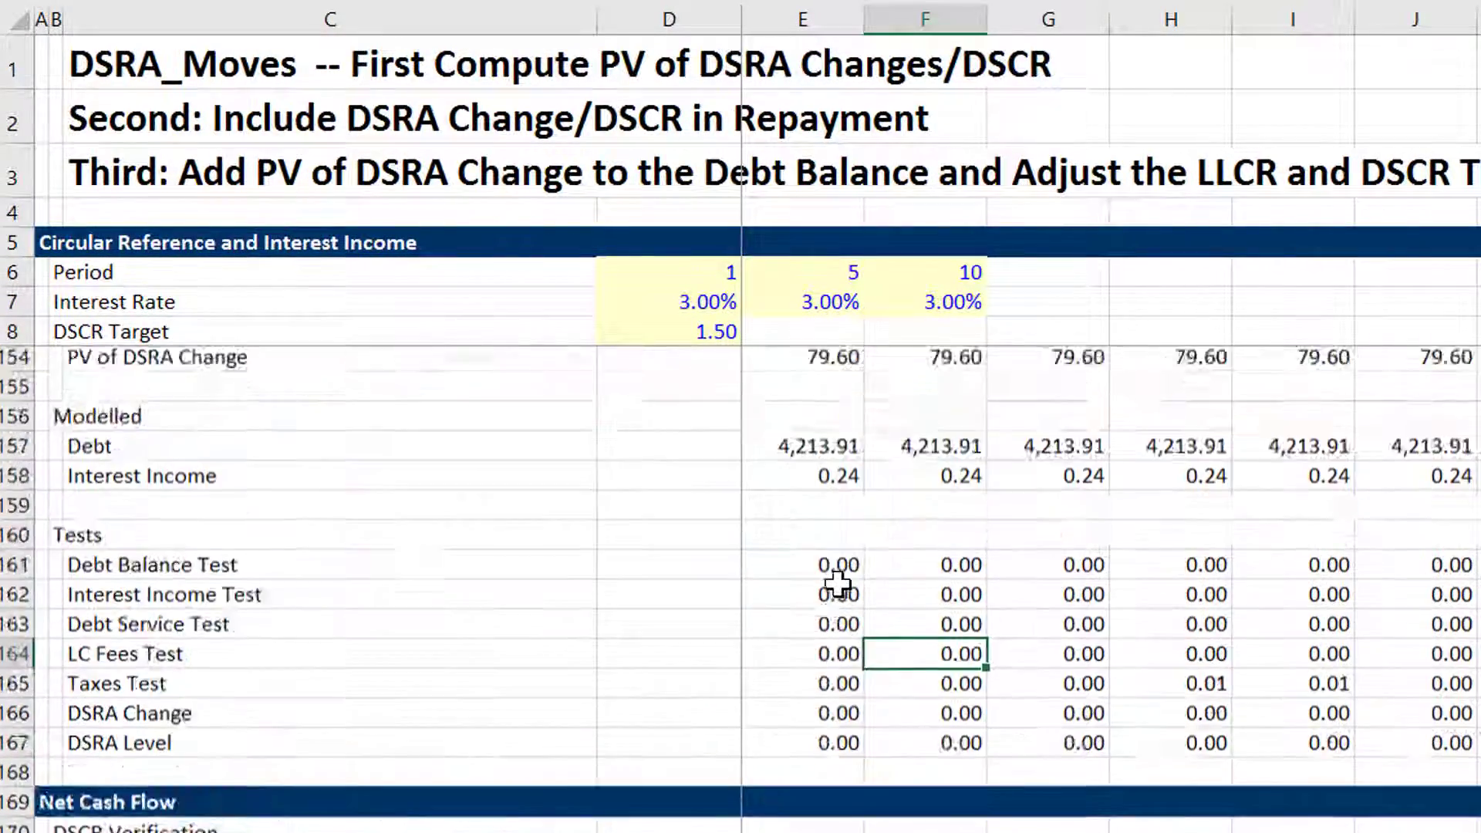
pyautogui.press('pageup')
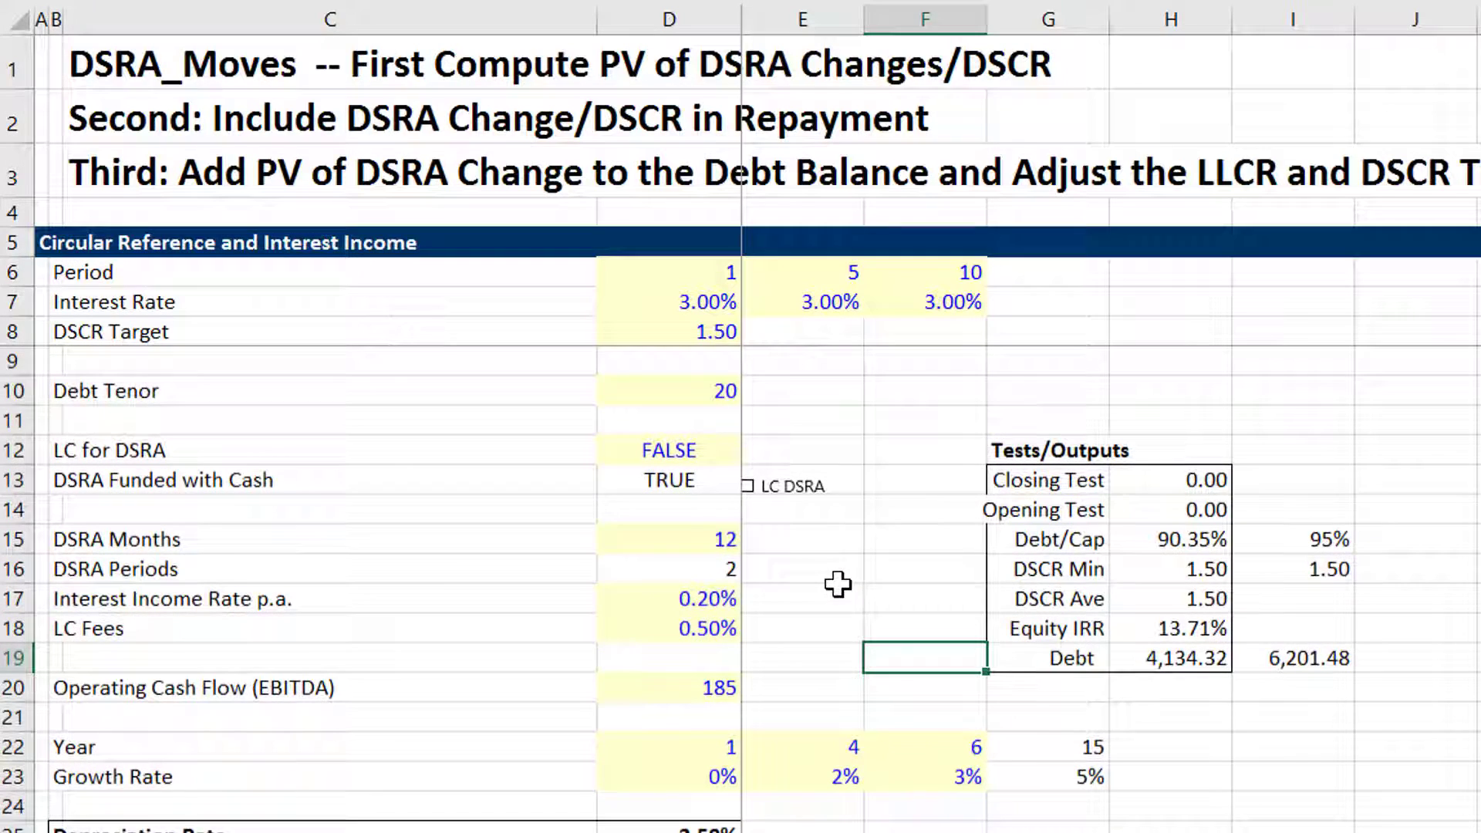
pyautogui.click(748, 488)
pyautogui.click(748, 488)
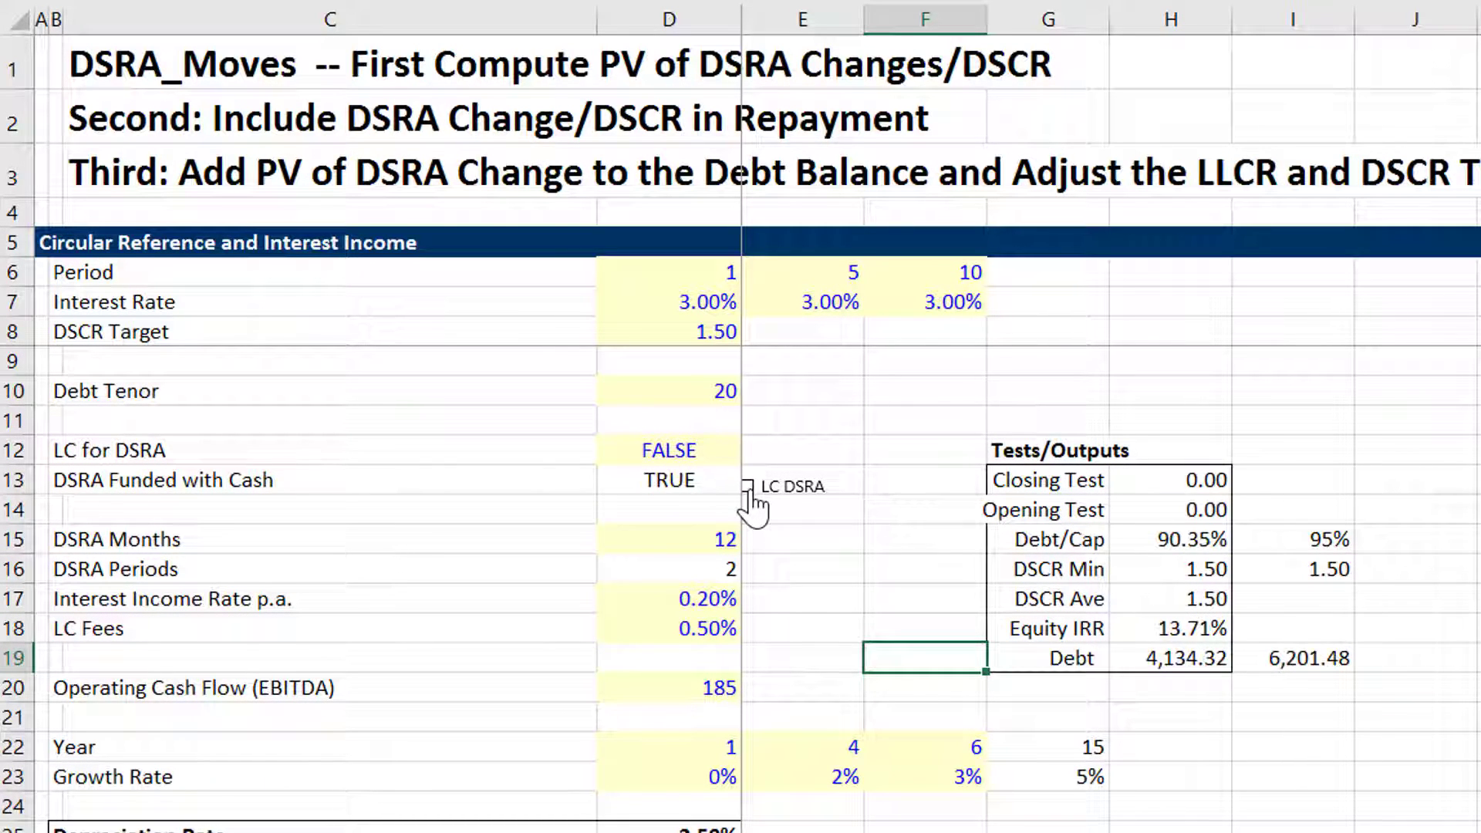
# Move the LC DSRA checkbox slightly up so it sits beside the LC for DSRA and DSRA Funded with Cash rows
pyautogui.rightClick(750, 498)
pyautogui.press('Escape')
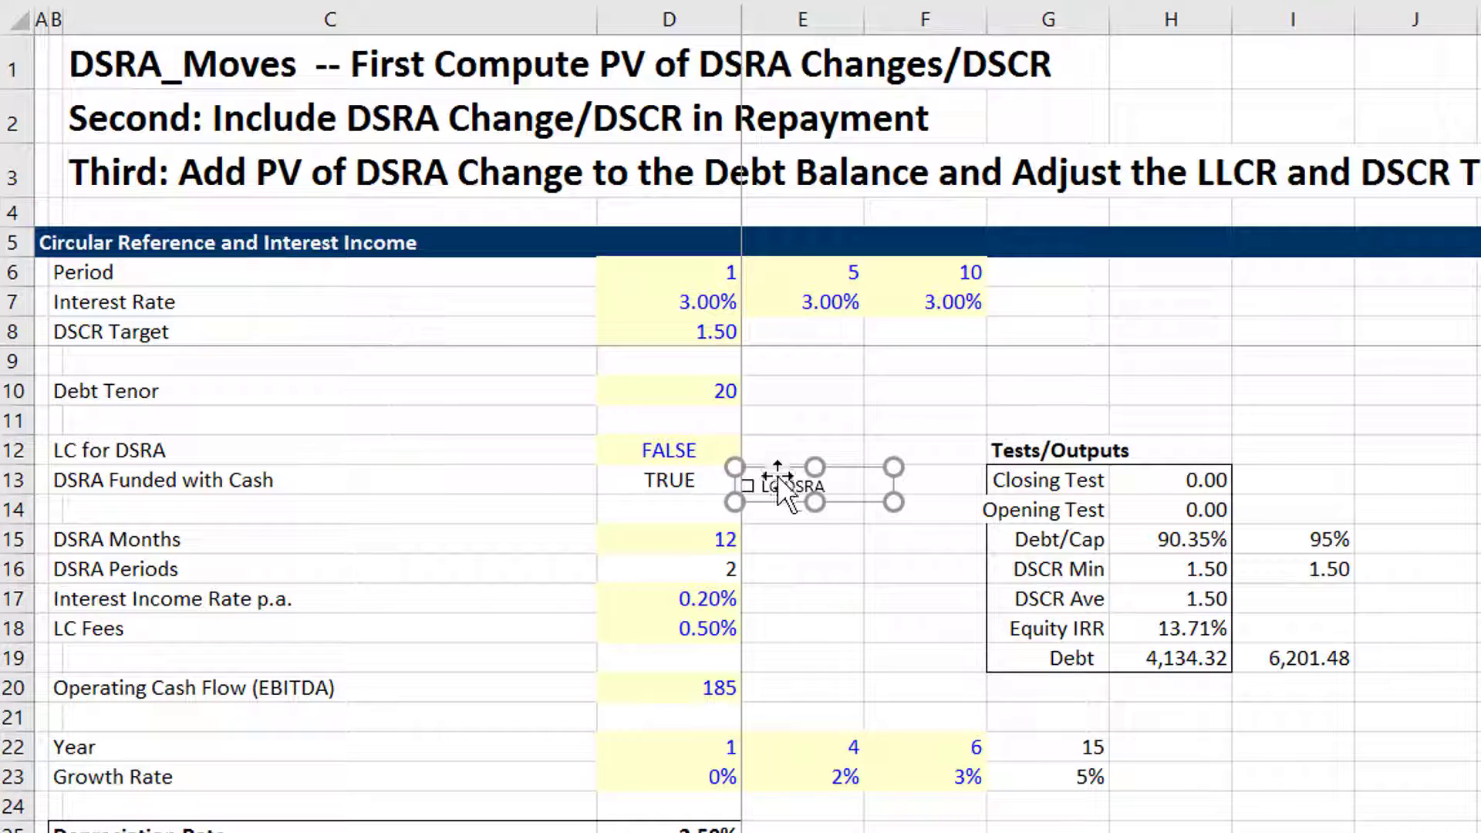
pyautogui.moveTo(775, 475); pyautogui.dragTo(784, 459)
pyautogui.click(785, 443)
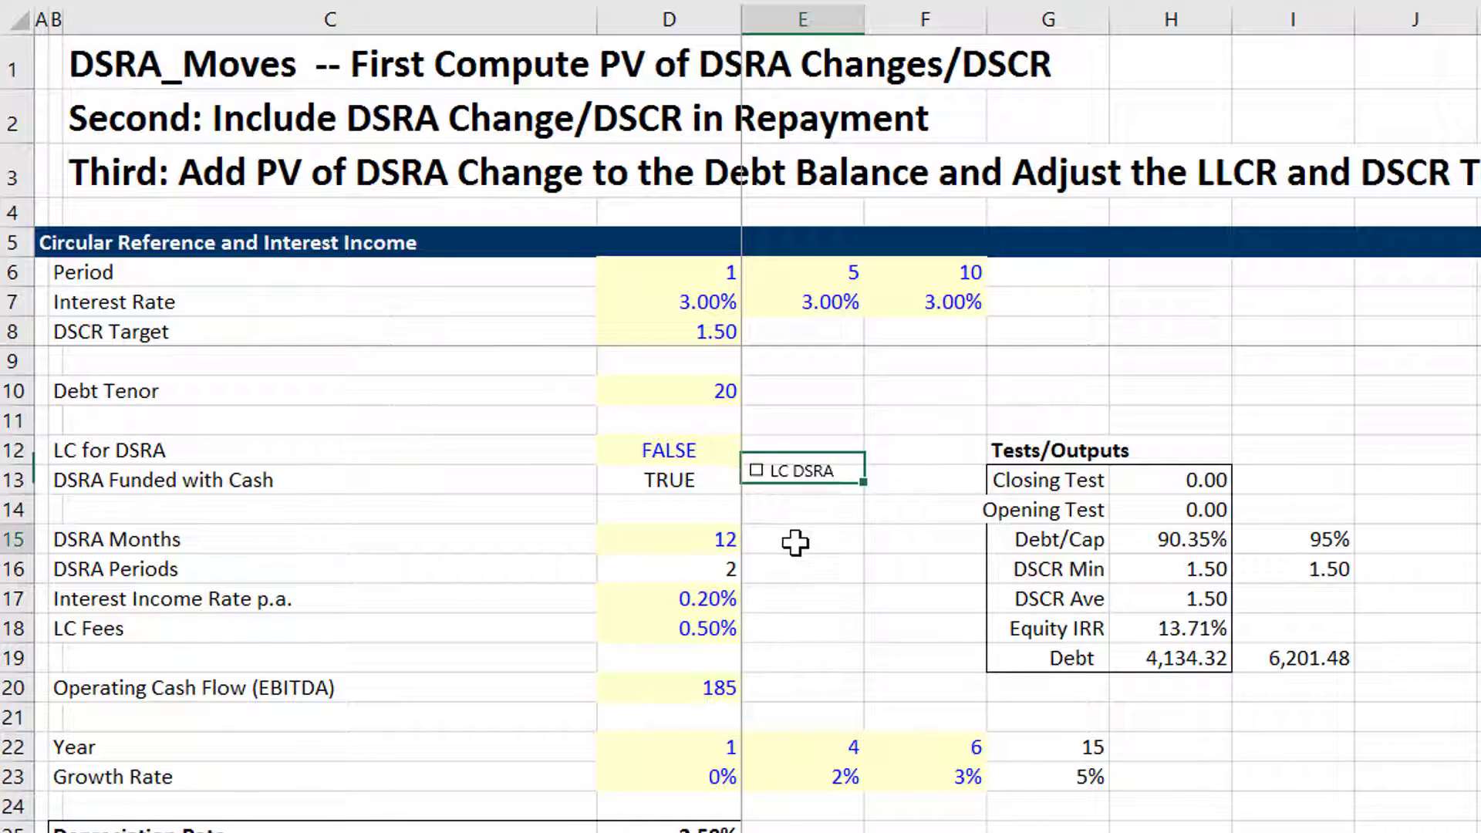
pyautogui.click(793, 540)
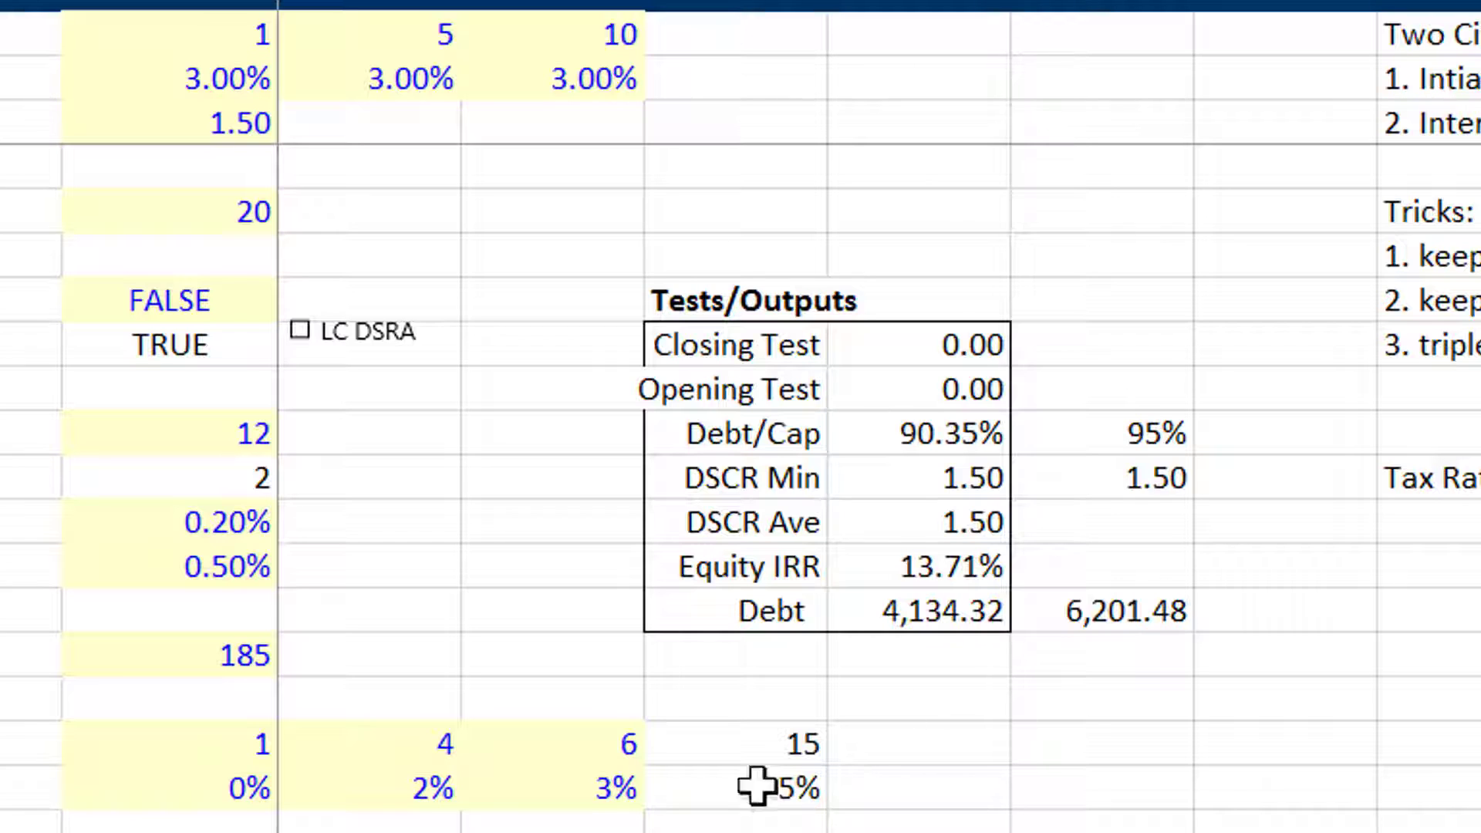
pyautogui.rightClick(357, 341)
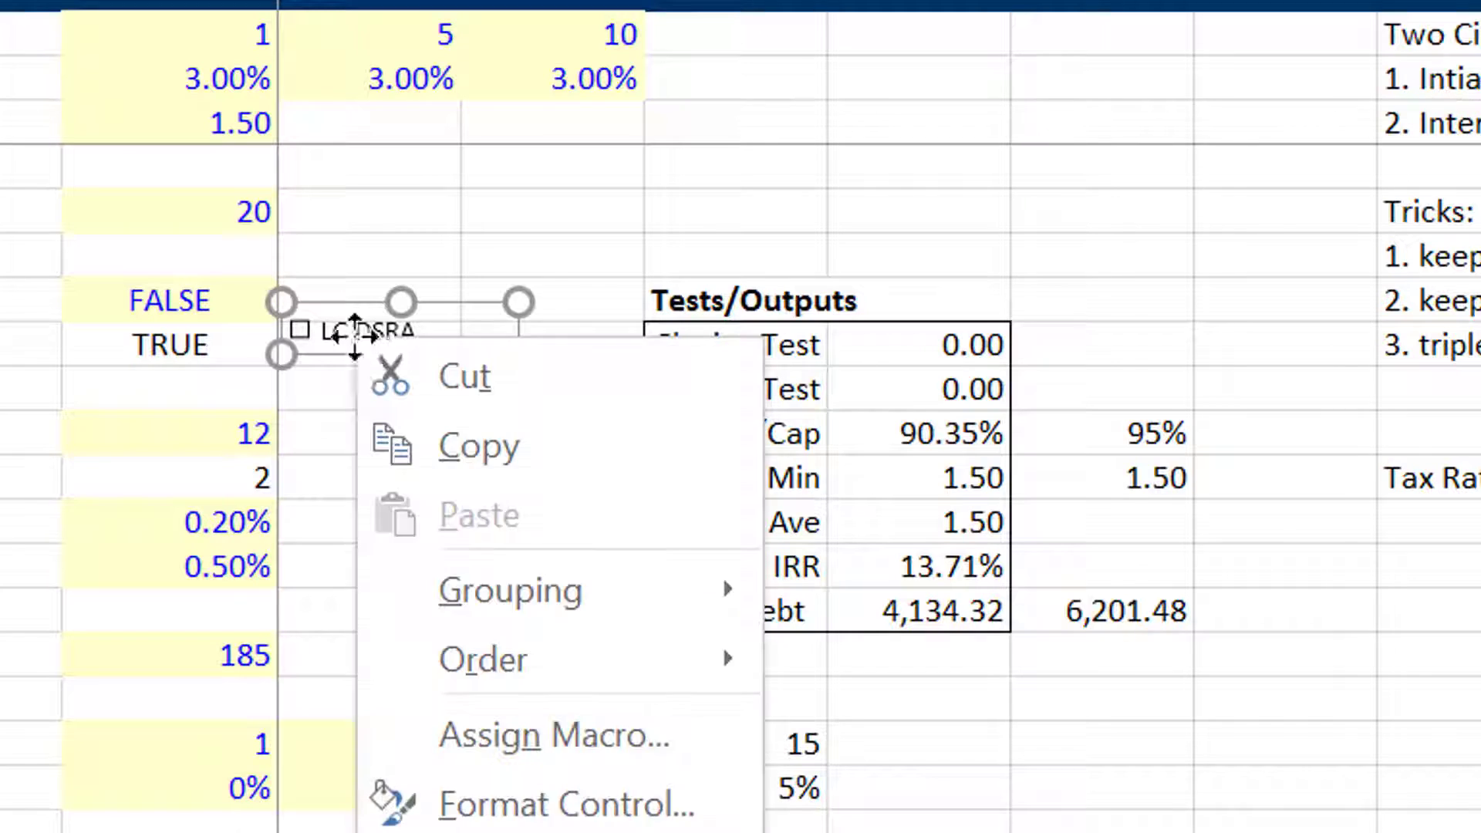
pyautogui.press('Escape')
pyautogui.click(344, 271)
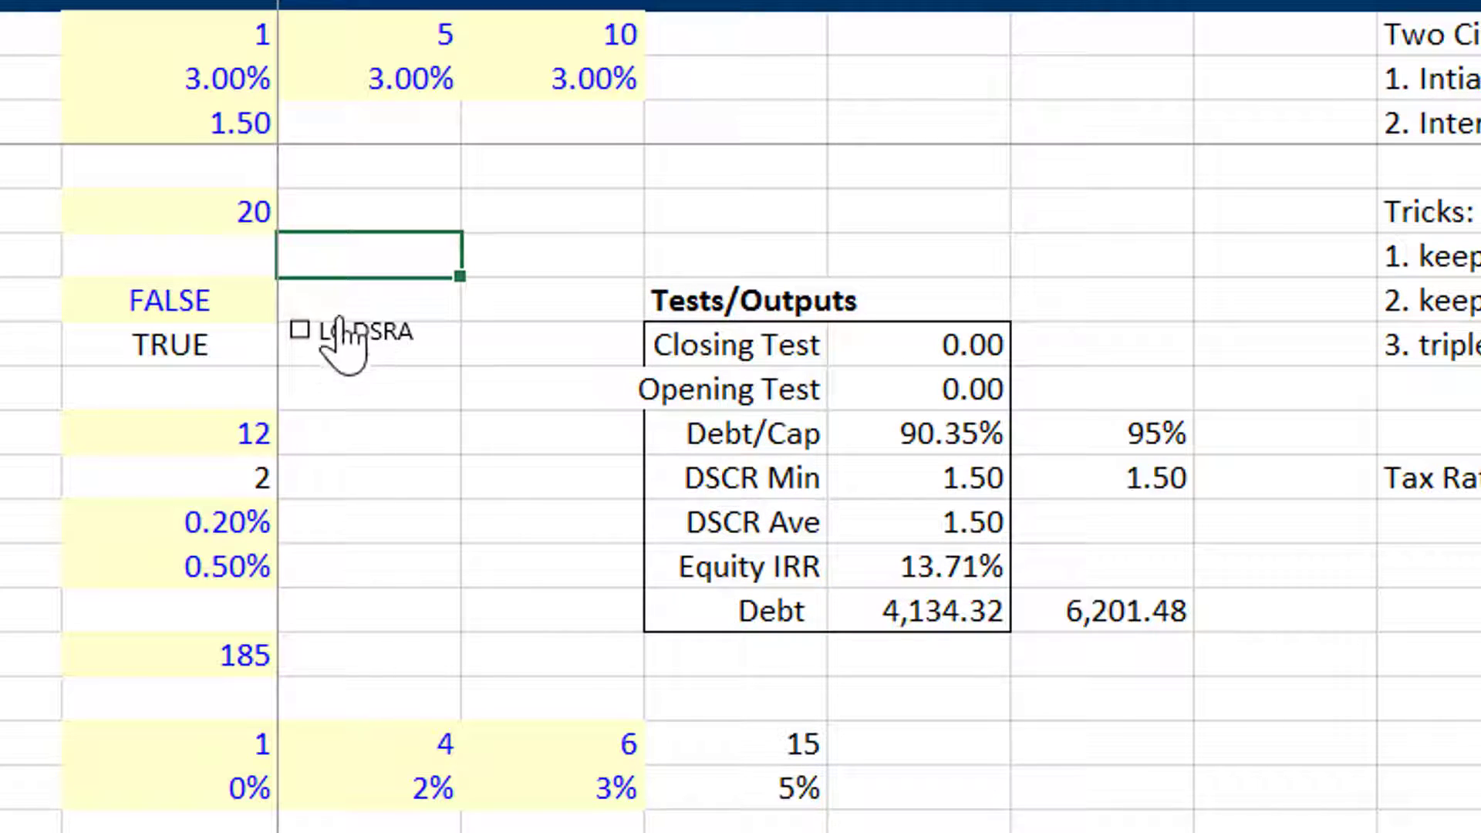
# Switch LC DSRA on and off repeatedly, leaving it off, to compare Debt/Cap, Equity IRR and Debt
pyautogui.click(346, 347)
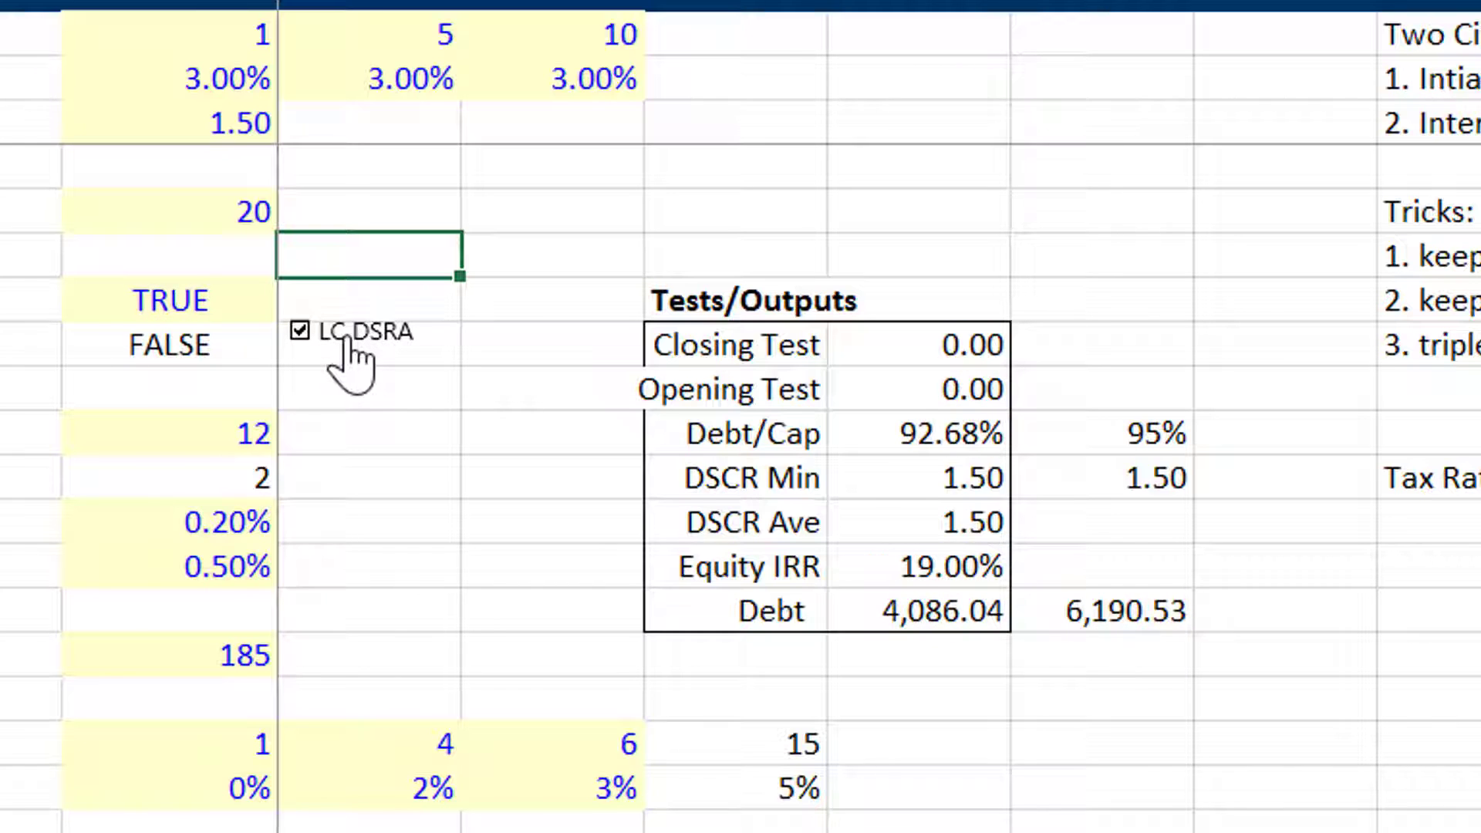
pyautogui.click(346, 347)
pyautogui.click(346, 348)
pyautogui.click(346, 347)
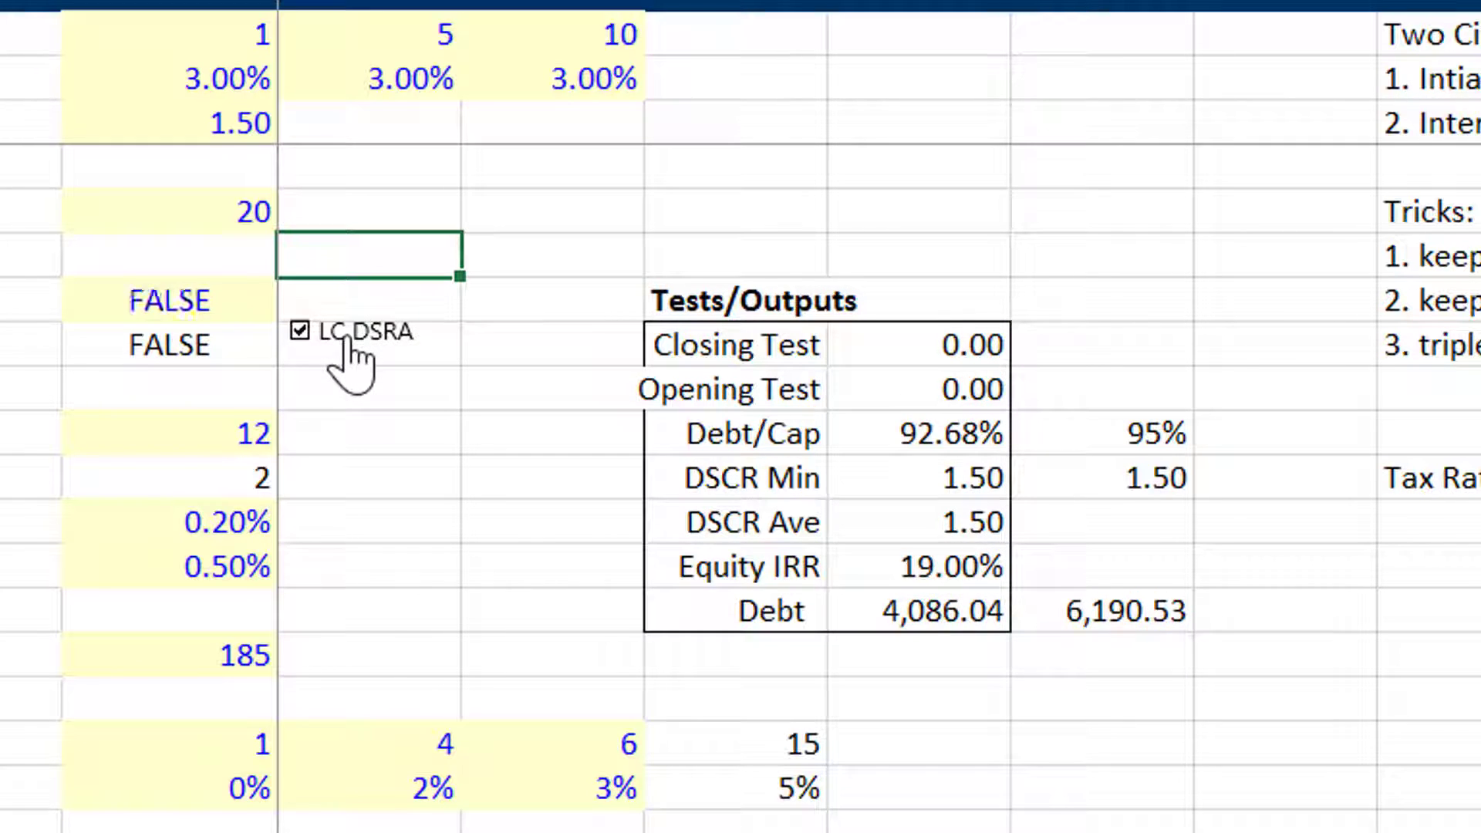
# Make the Equity IRR label and its value bold in the Tests/Outputs box
pyautogui.click(745, 561)
pyautogui.hotkey('shift', 'Right')
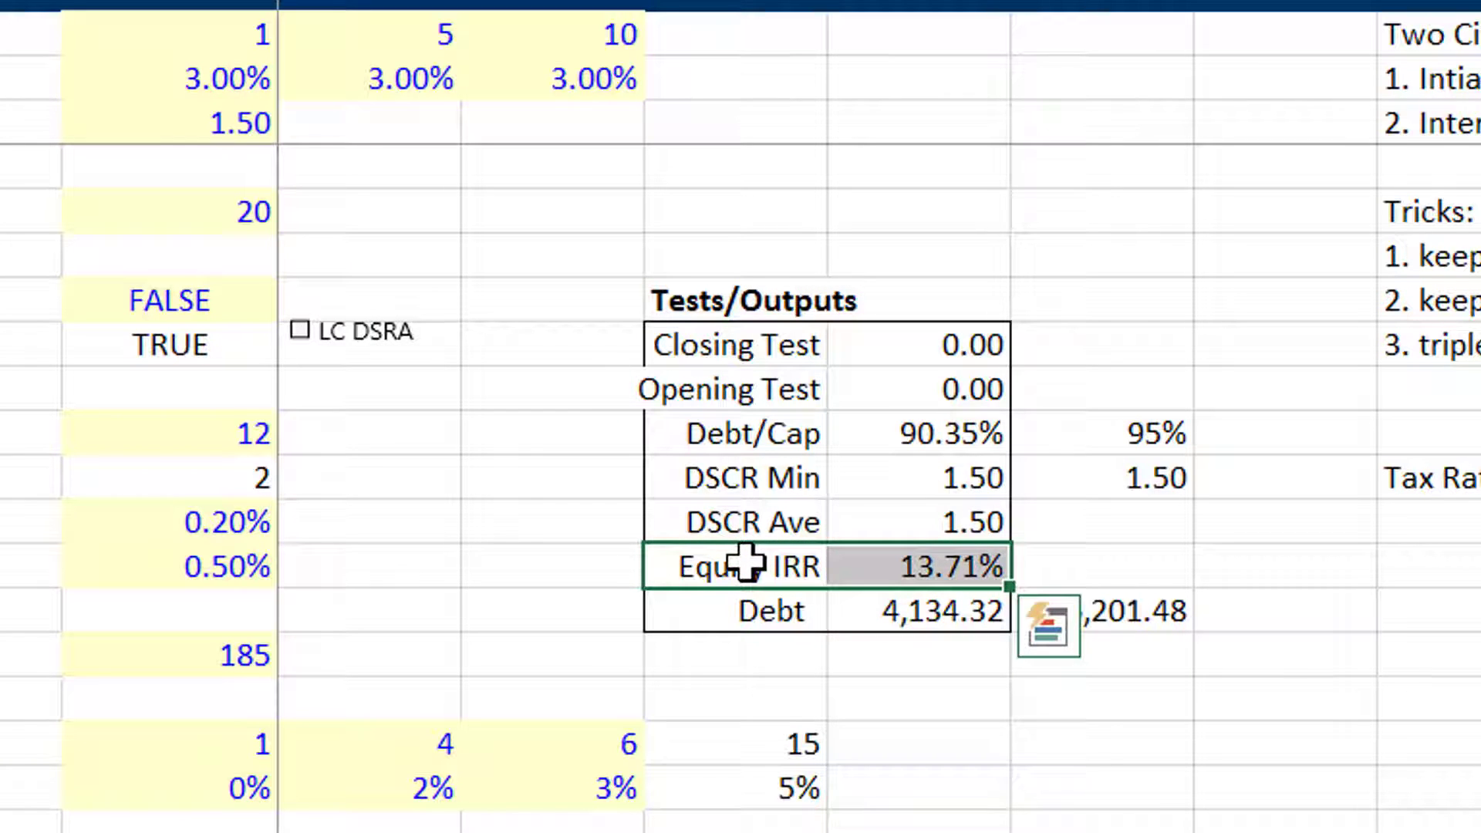
pyautogui.hotkey('ctrl', 'b')
pyautogui.press('Left')
pyautogui.press('Left')
pyautogui.press('Right')
pyautogui.press('Right')
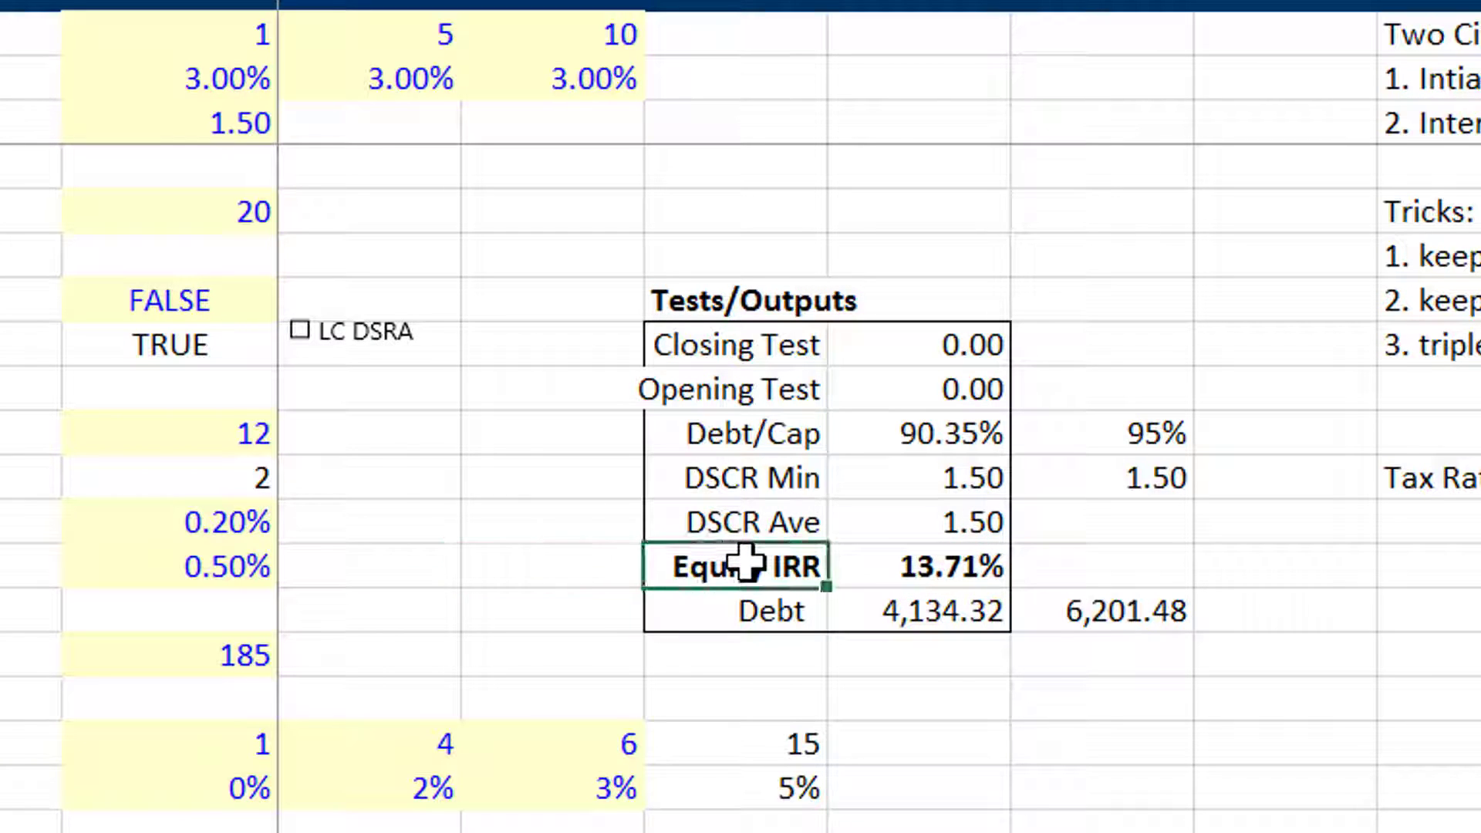
# Add an outline border around the Equity IRR label and its value
pyautogui.hotkey('shift', 'Right')
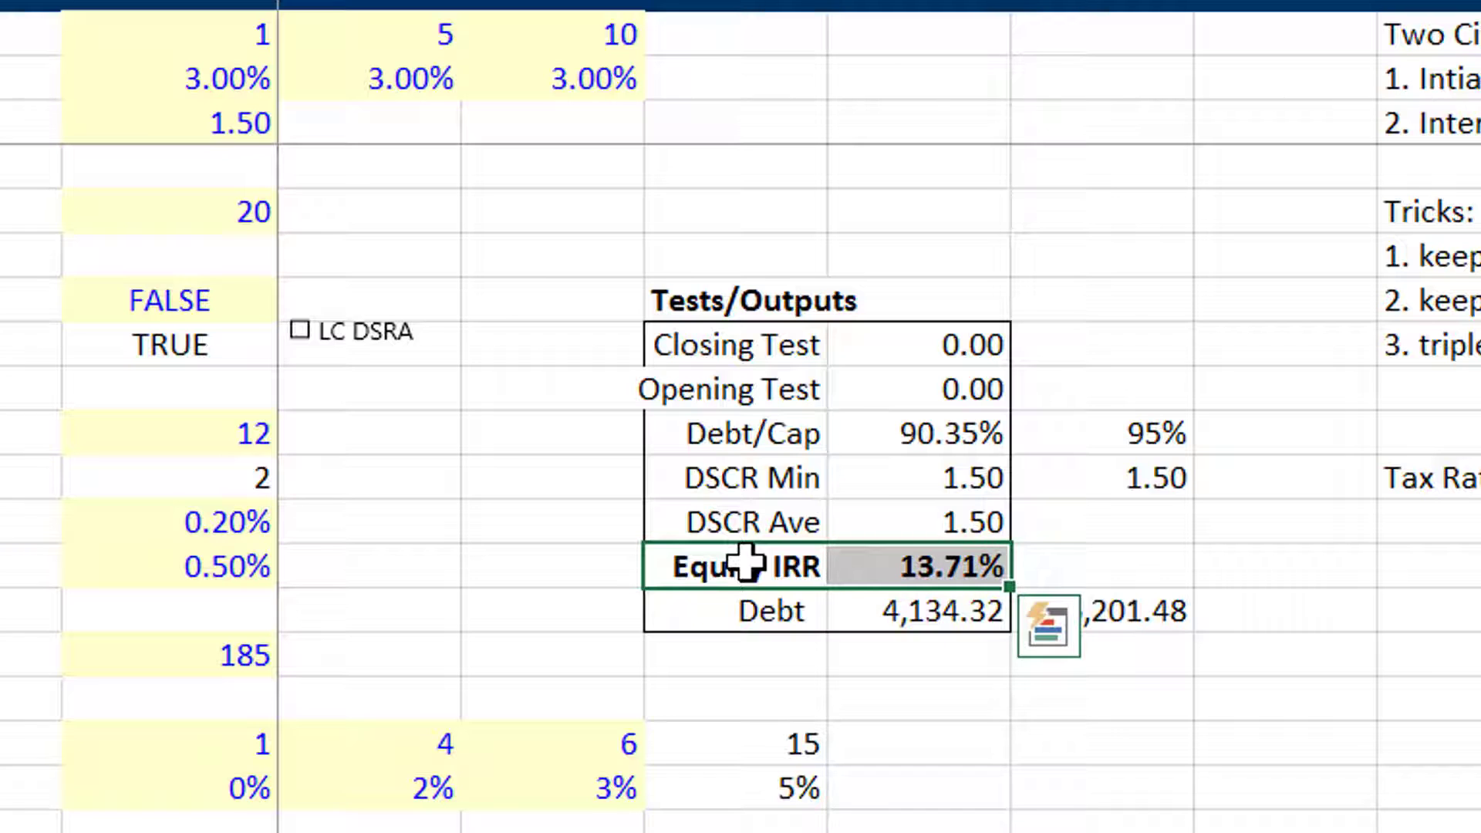
pyautogui.hotkey('ctrl', 'shift', '7')
pyautogui.press('Left')
pyautogui.press('Left')
pyautogui.press('Up')
pyautogui.press('Up')
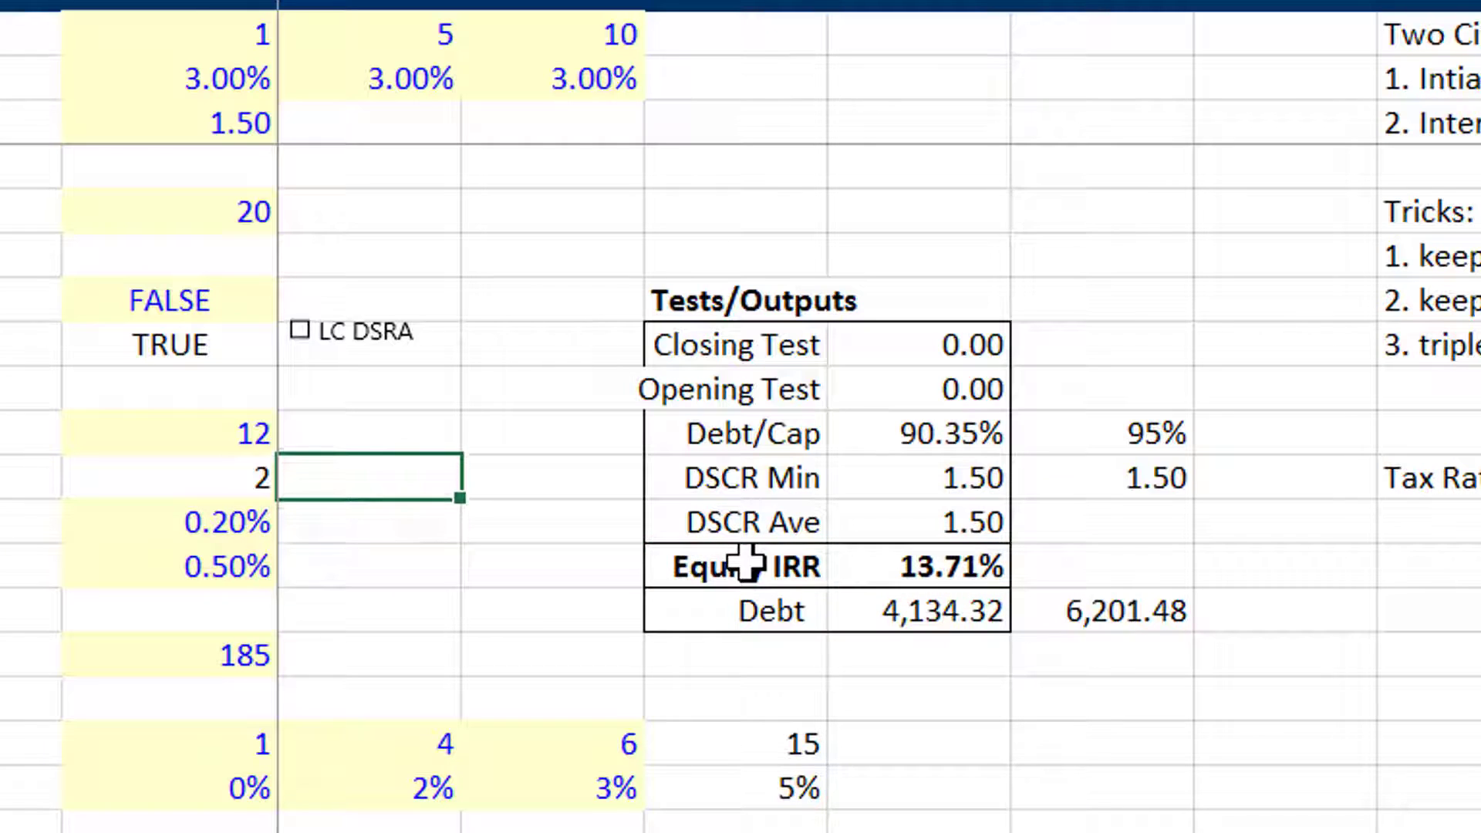
# Set the DSCR Target to 1.30 and toggle LC DSRA to compare the outputs, leaving it on
pyautogui.click(177, 119)
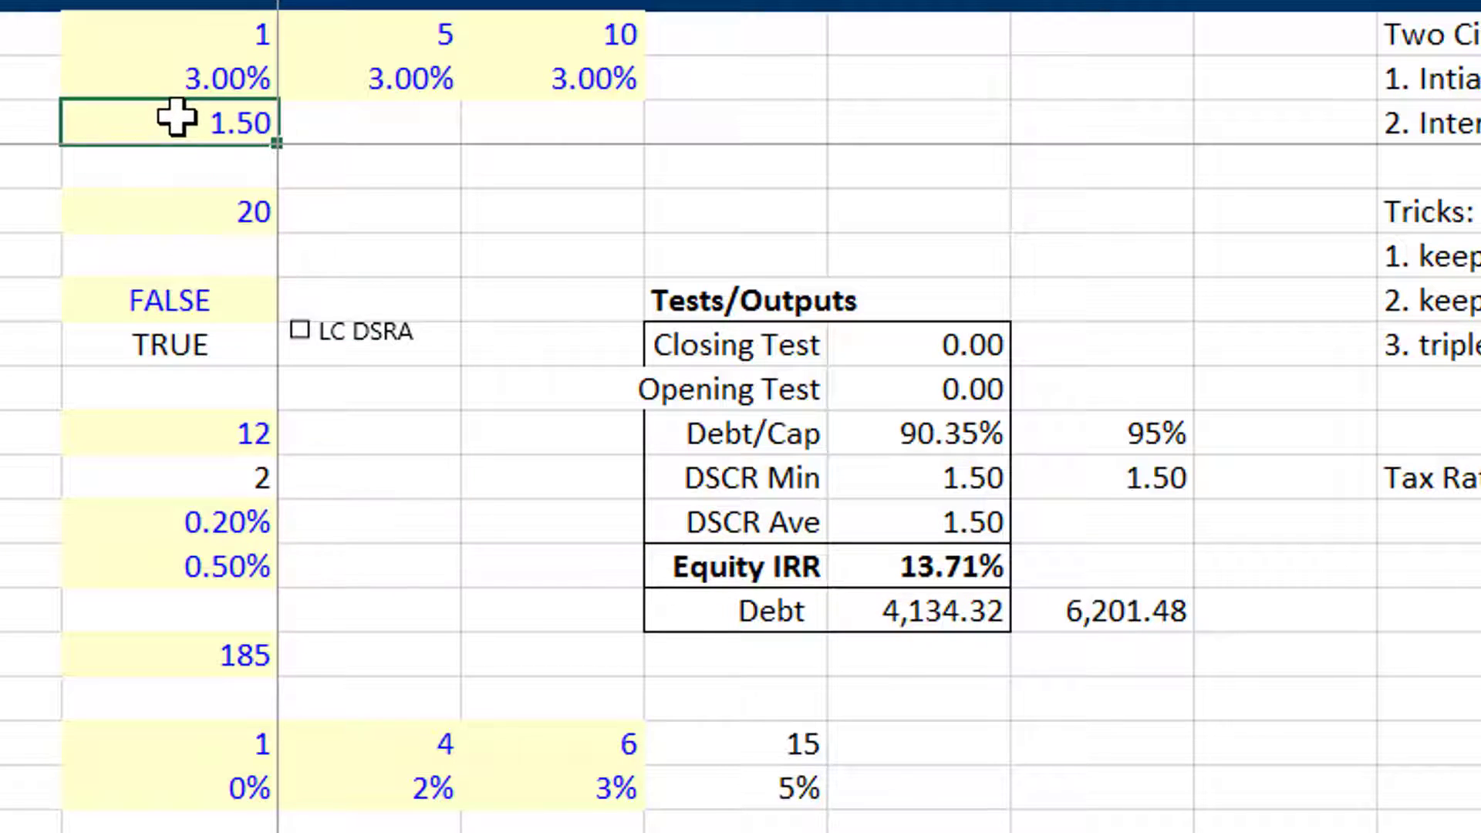
pyautogui.write('1.3')
pyautogui.press('Return')
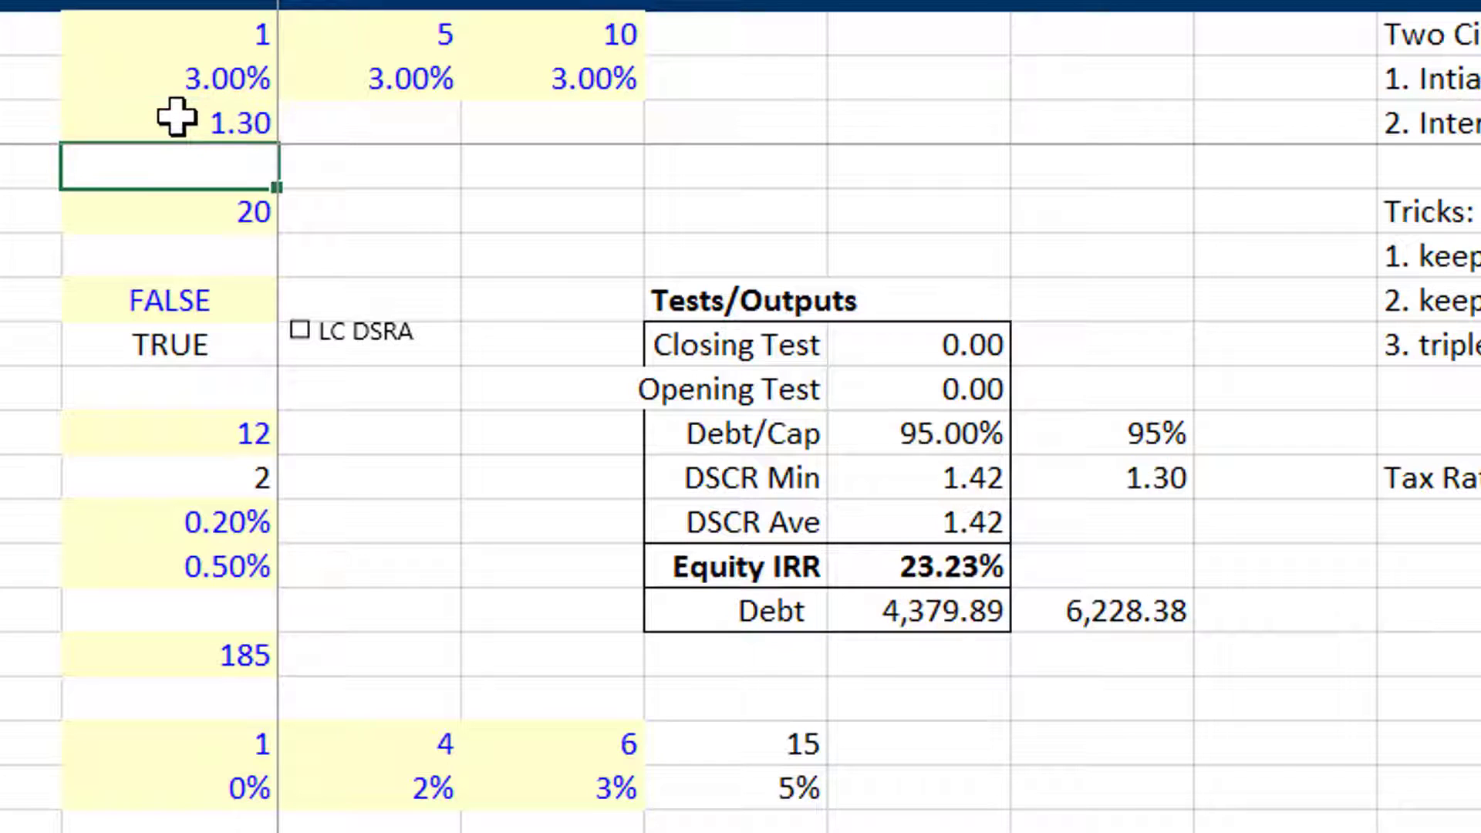
pyautogui.click(296, 331)
pyautogui.click(298, 331)
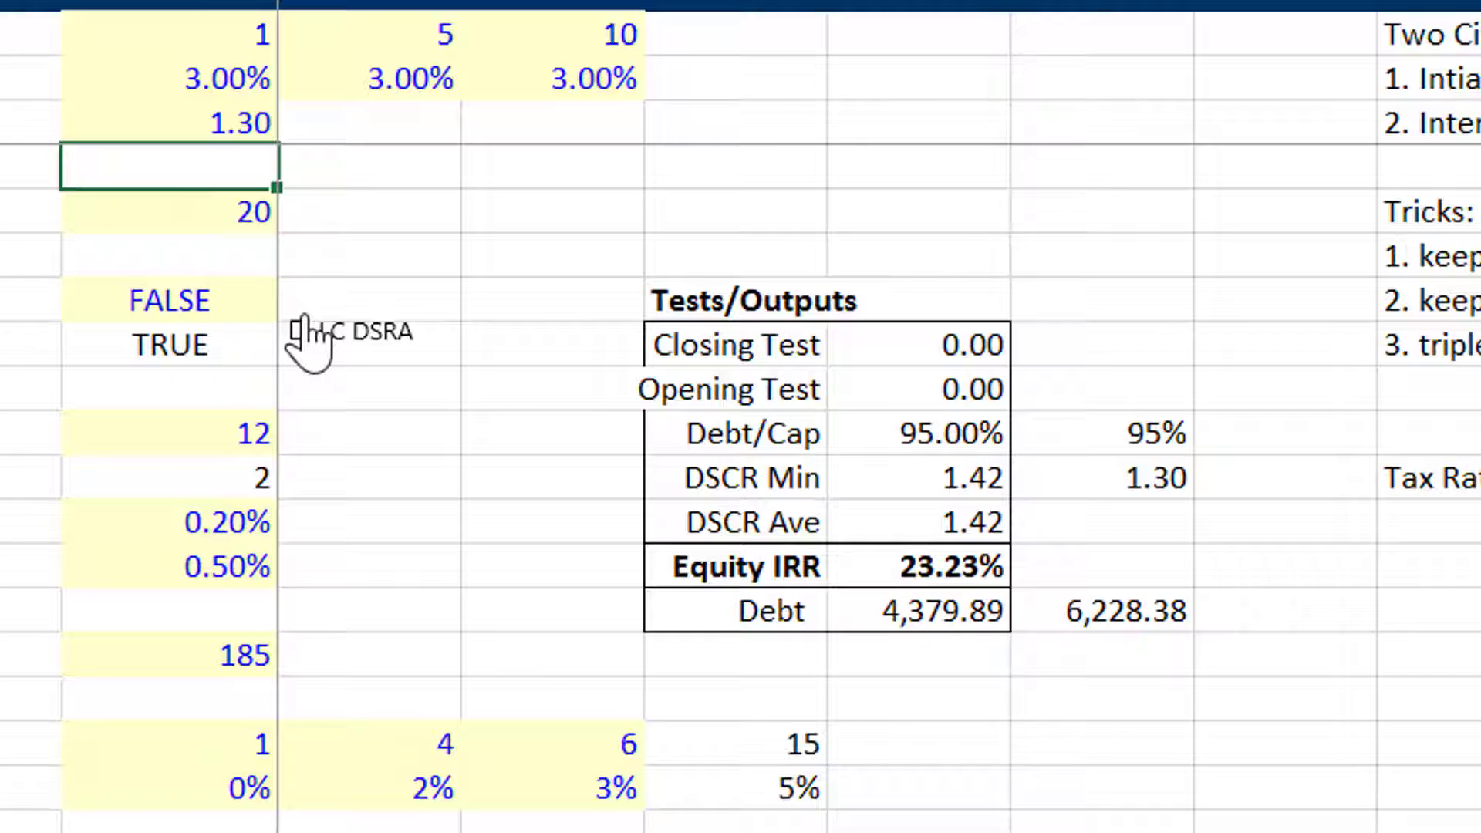
pyautogui.click(296, 332)
pyautogui.click(297, 332)
pyautogui.click(301, 332)
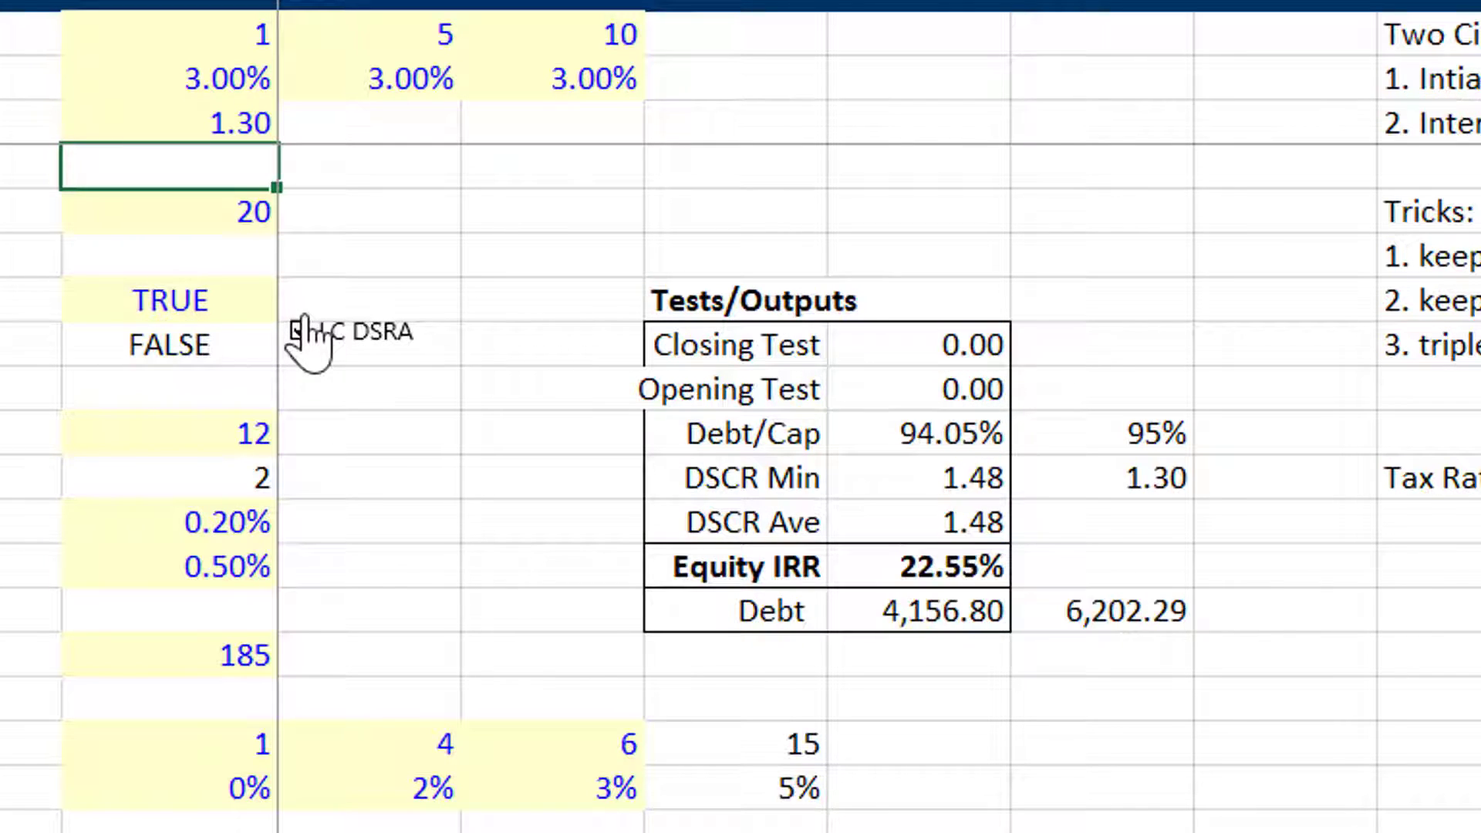
# Set the Debt Tenor to 15 and toggle LC DSRA off and on to compare the outputs
pyautogui.press('Down')
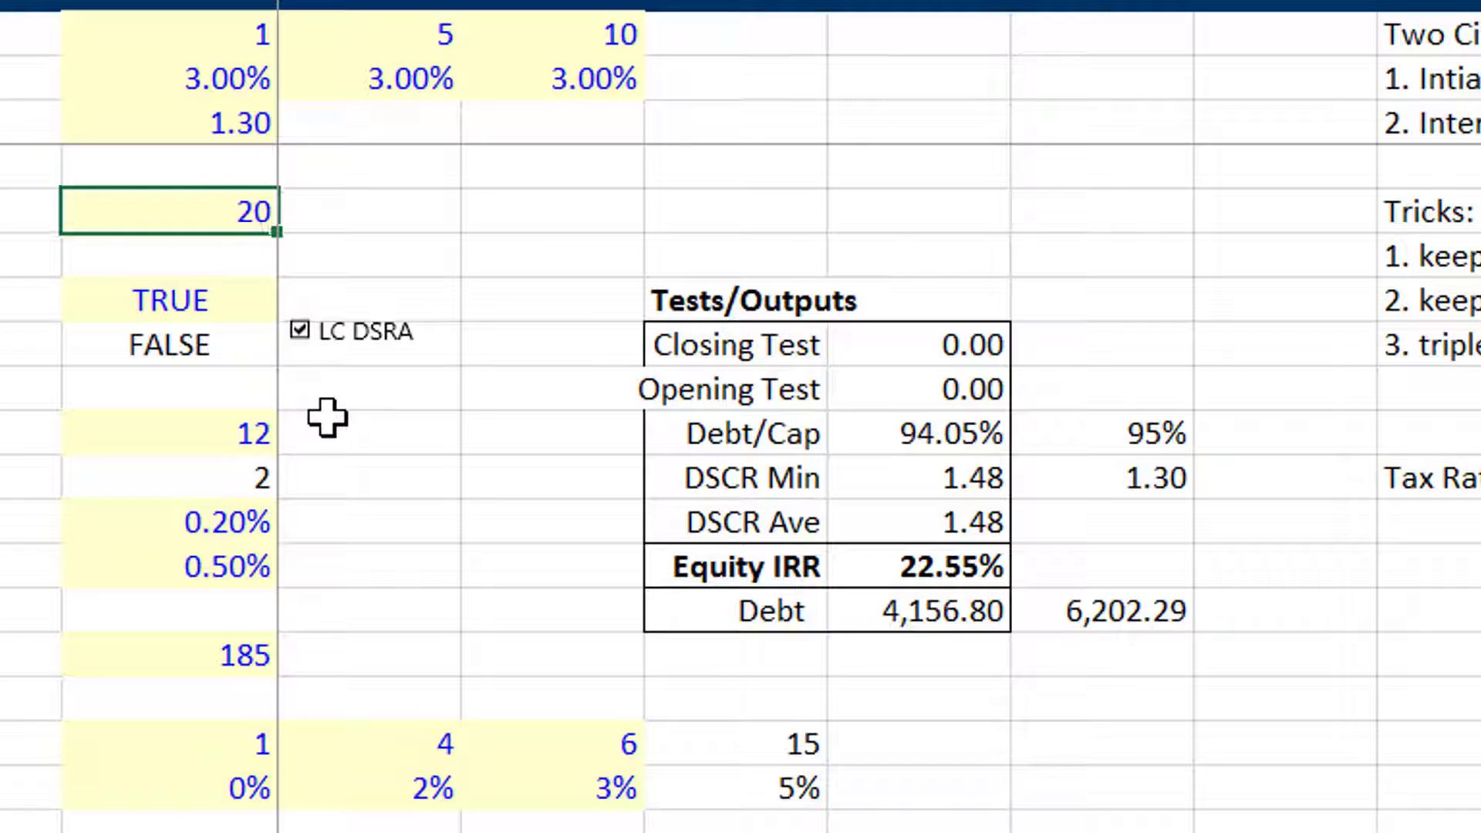
pyautogui.write('15')
pyautogui.press('Return')
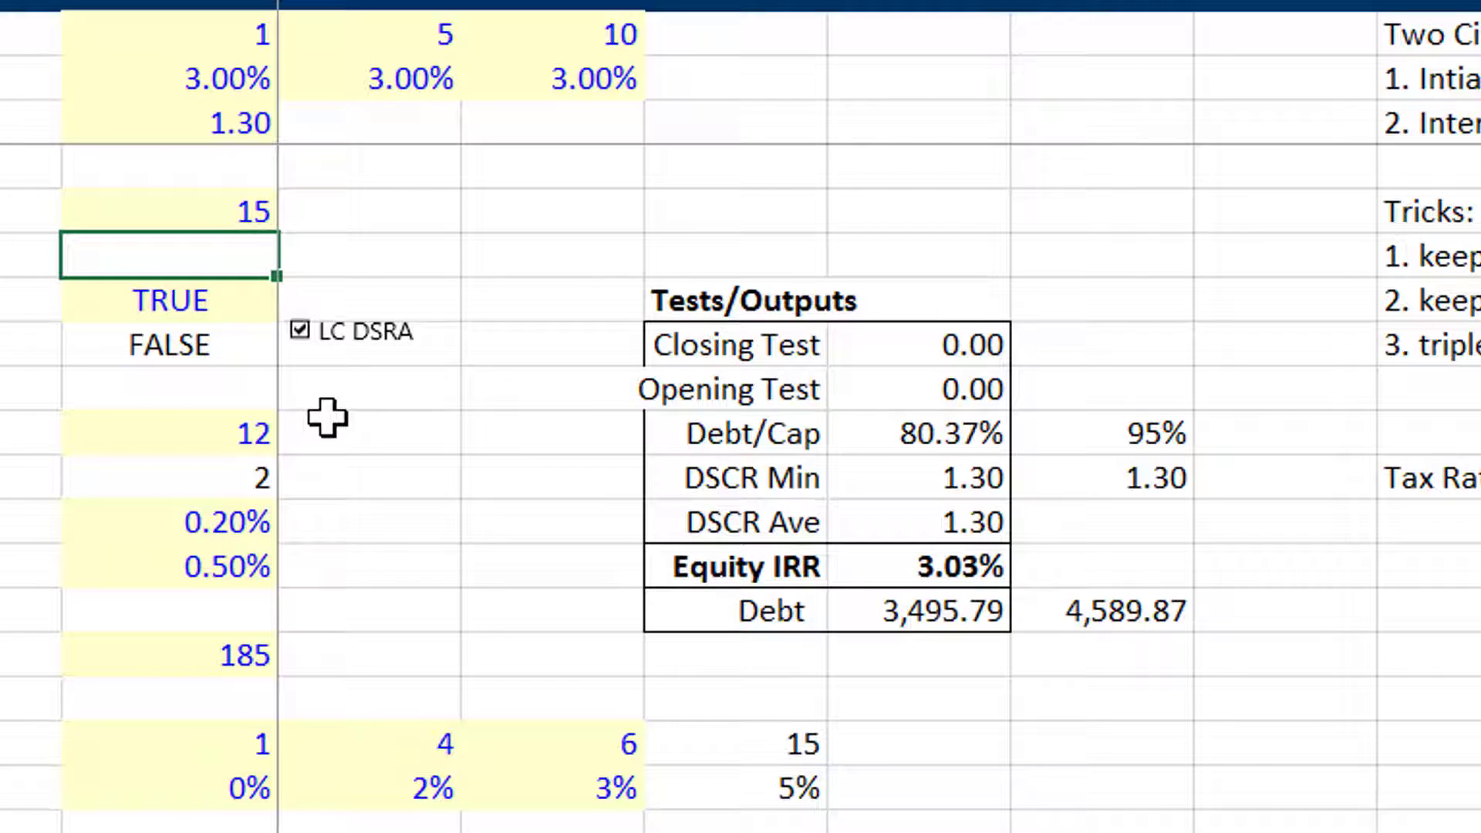
pyautogui.click(304, 330)
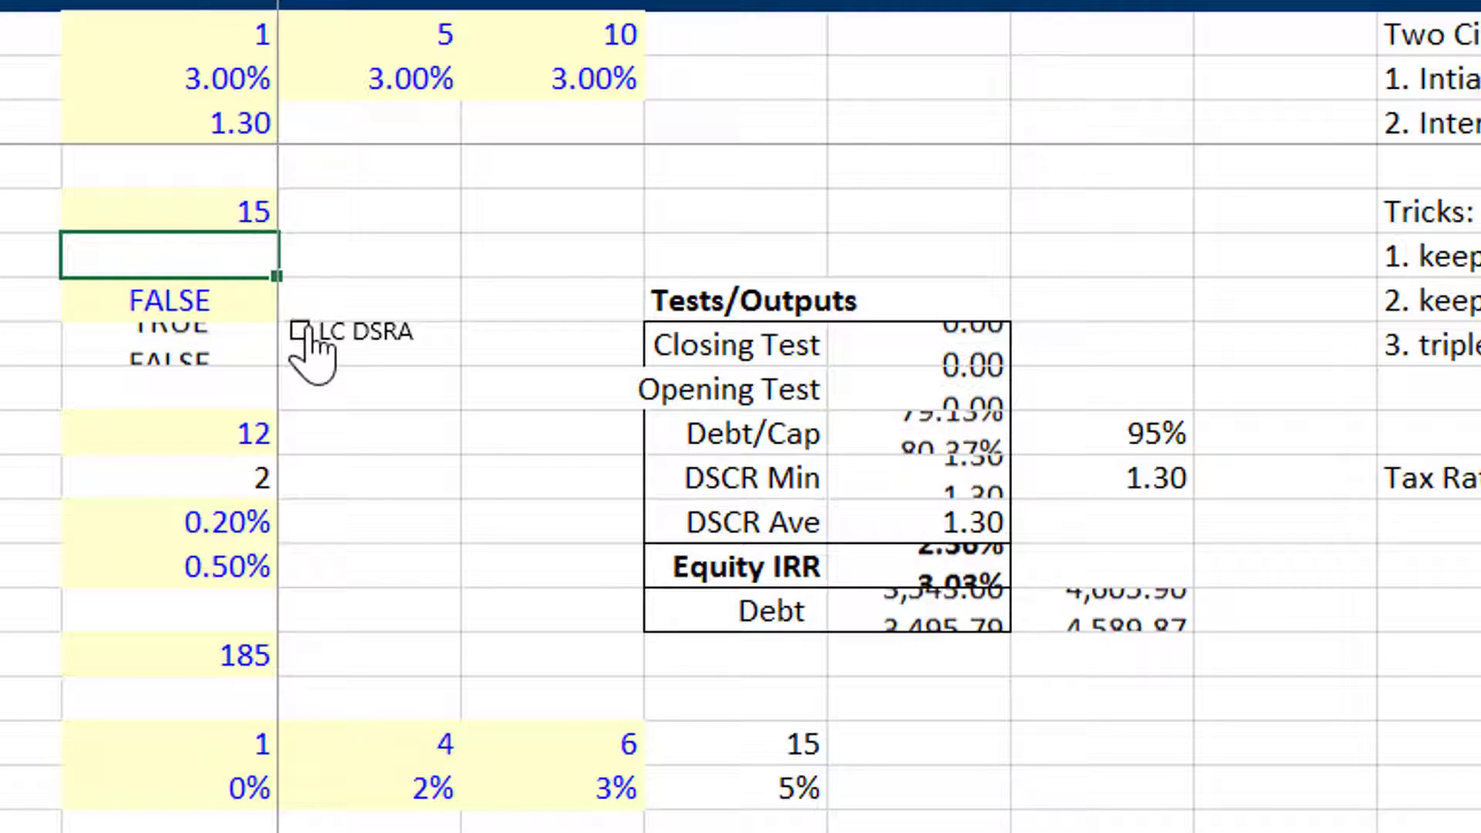
pyautogui.click(302, 331)
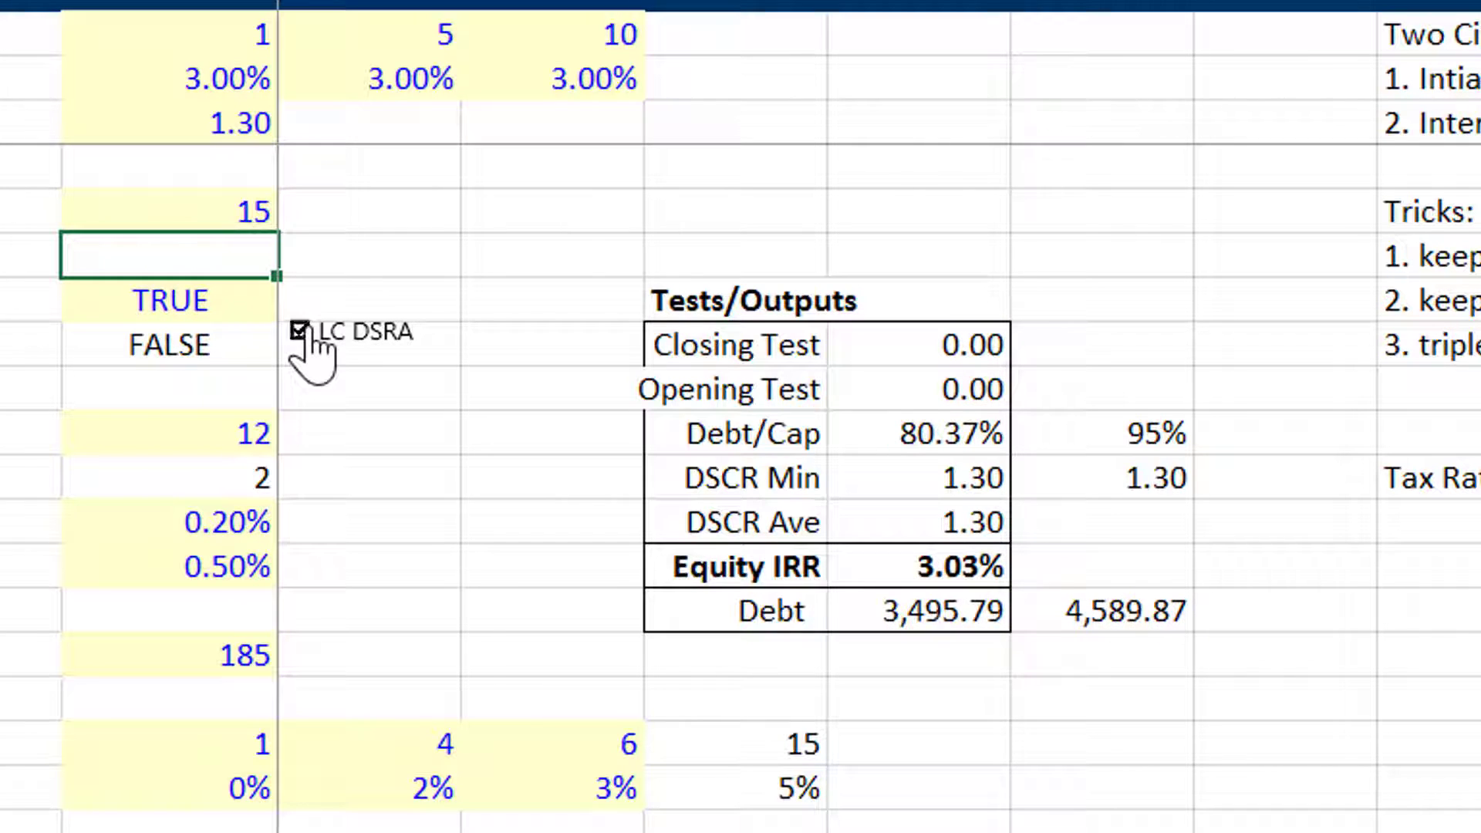
pyautogui.click(302, 331)
pyautogui.click(303, 331)
# Set the Debt Tenor to 24, then switch LC DSRA off and back on to compare the outputs
pyautogui.press('Up')
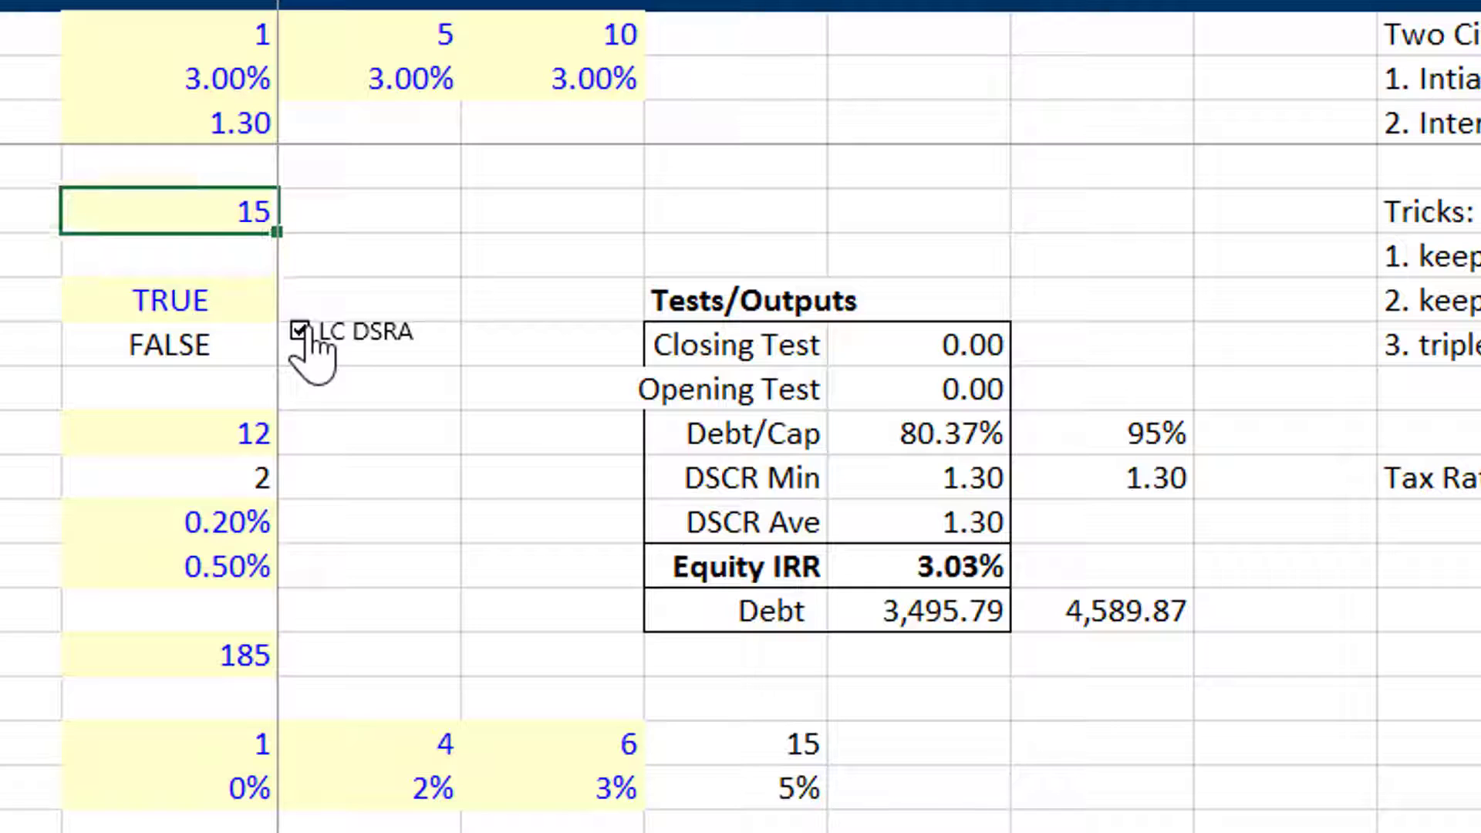
pyautogui.write('24')
pyautogui.press('Return')
pyautogui.click(301, 331)
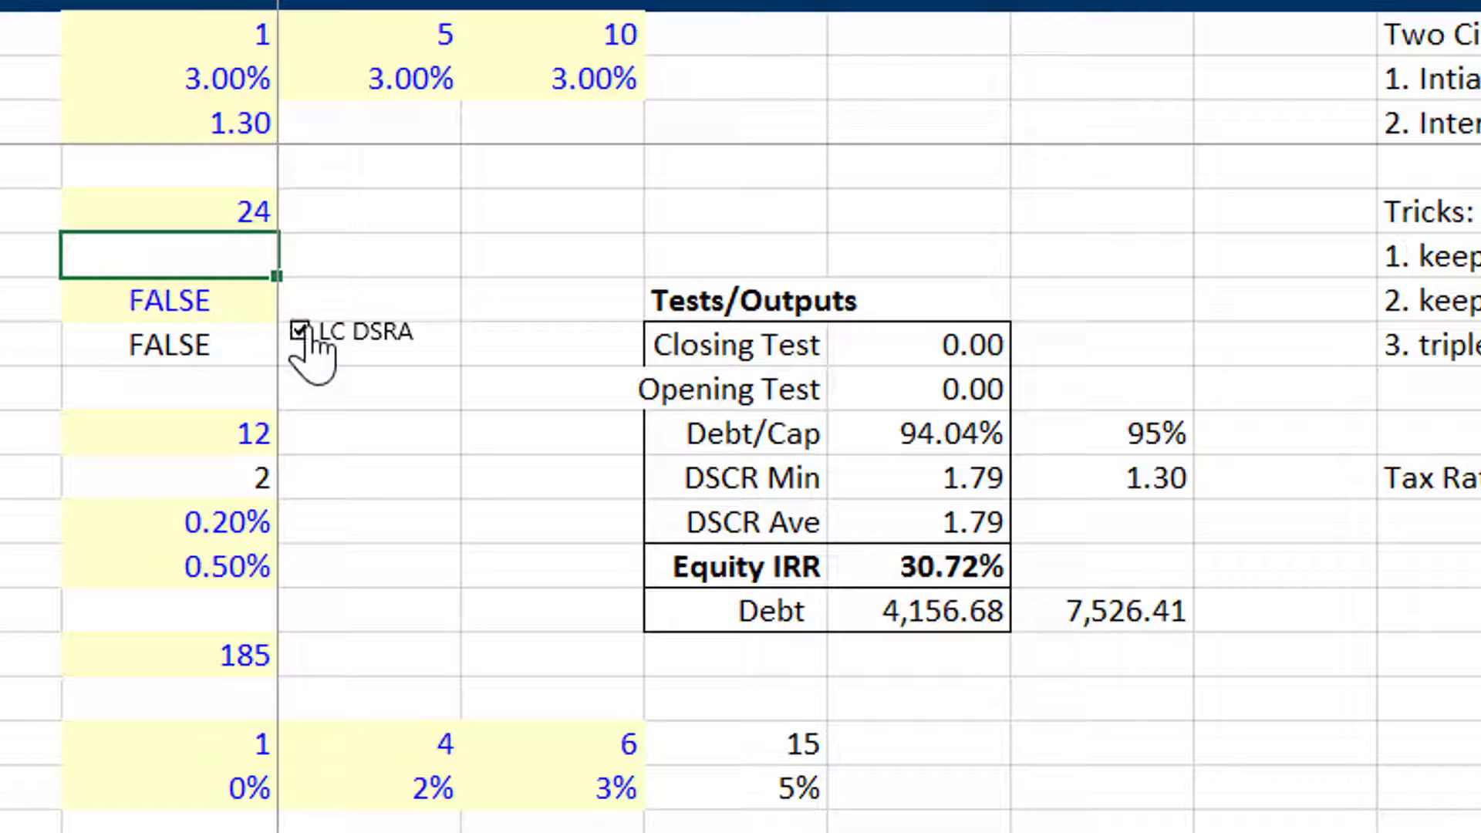
pyautogui.click(300, 331)
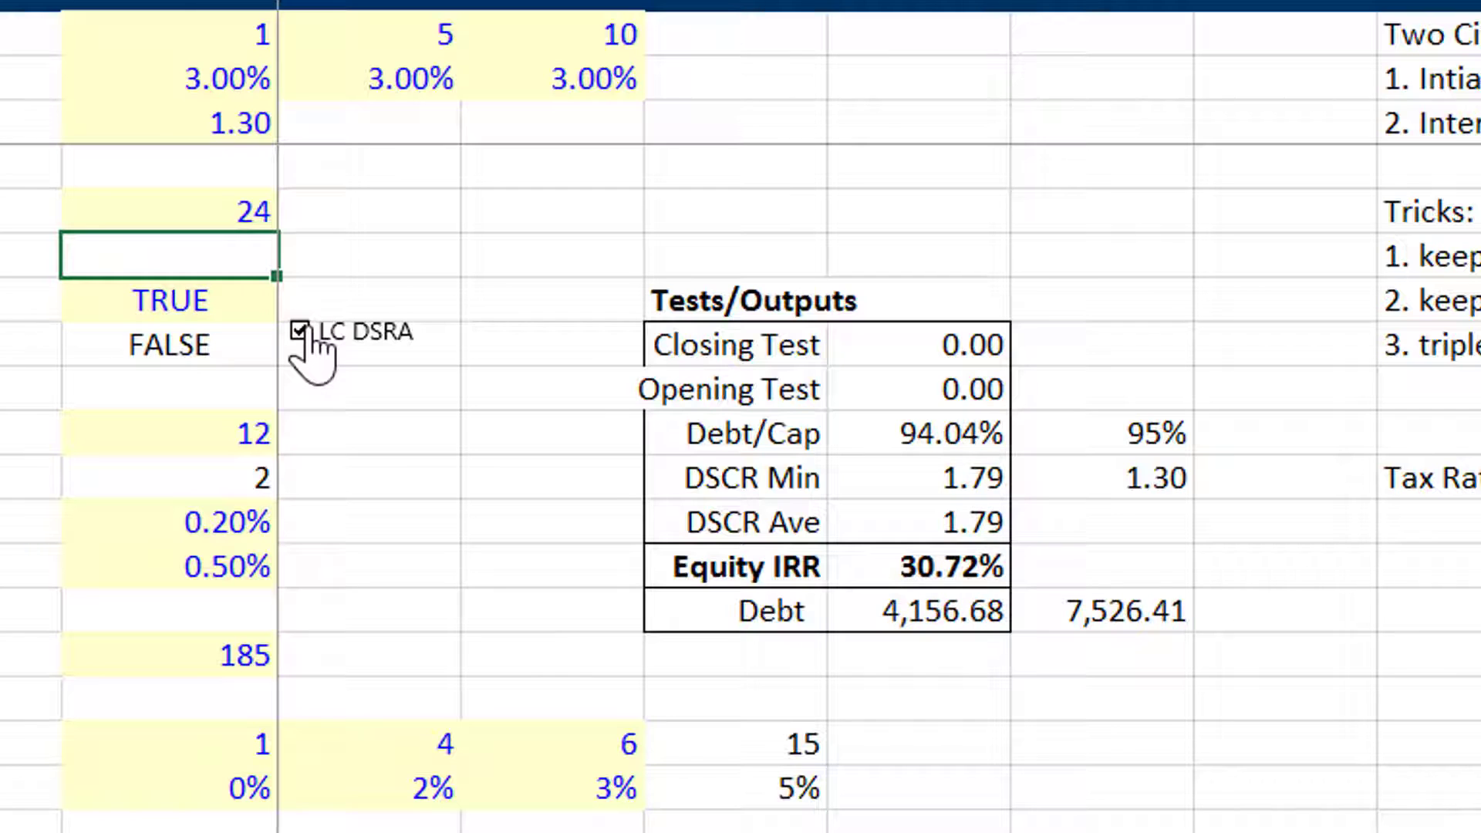
# Set the Debt Tenor to 20
pyautogui.press('Up')
pyautogui.write('20')
pyautogui.press('Return')
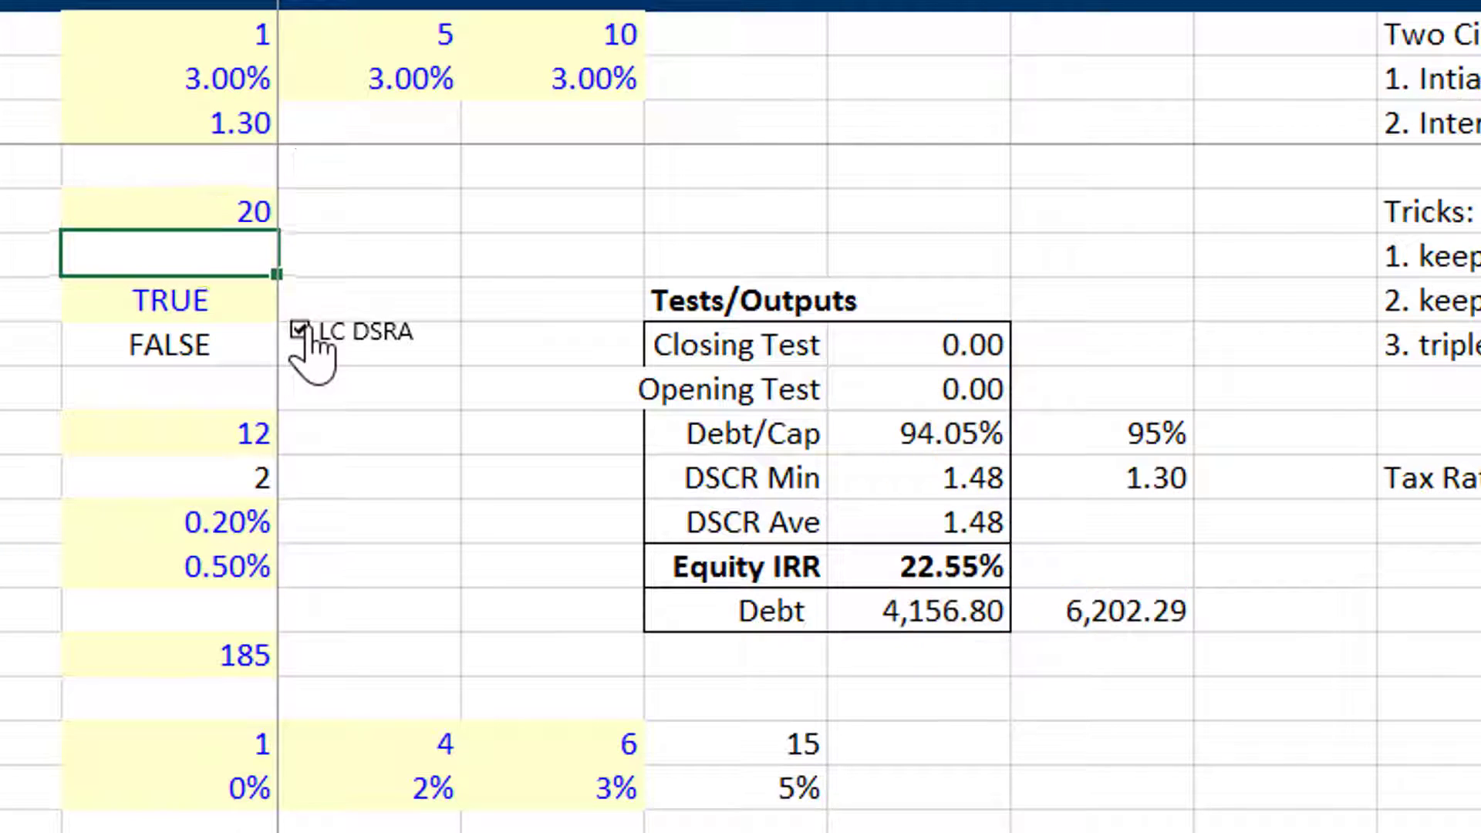
pyautogui.click(351, 452)
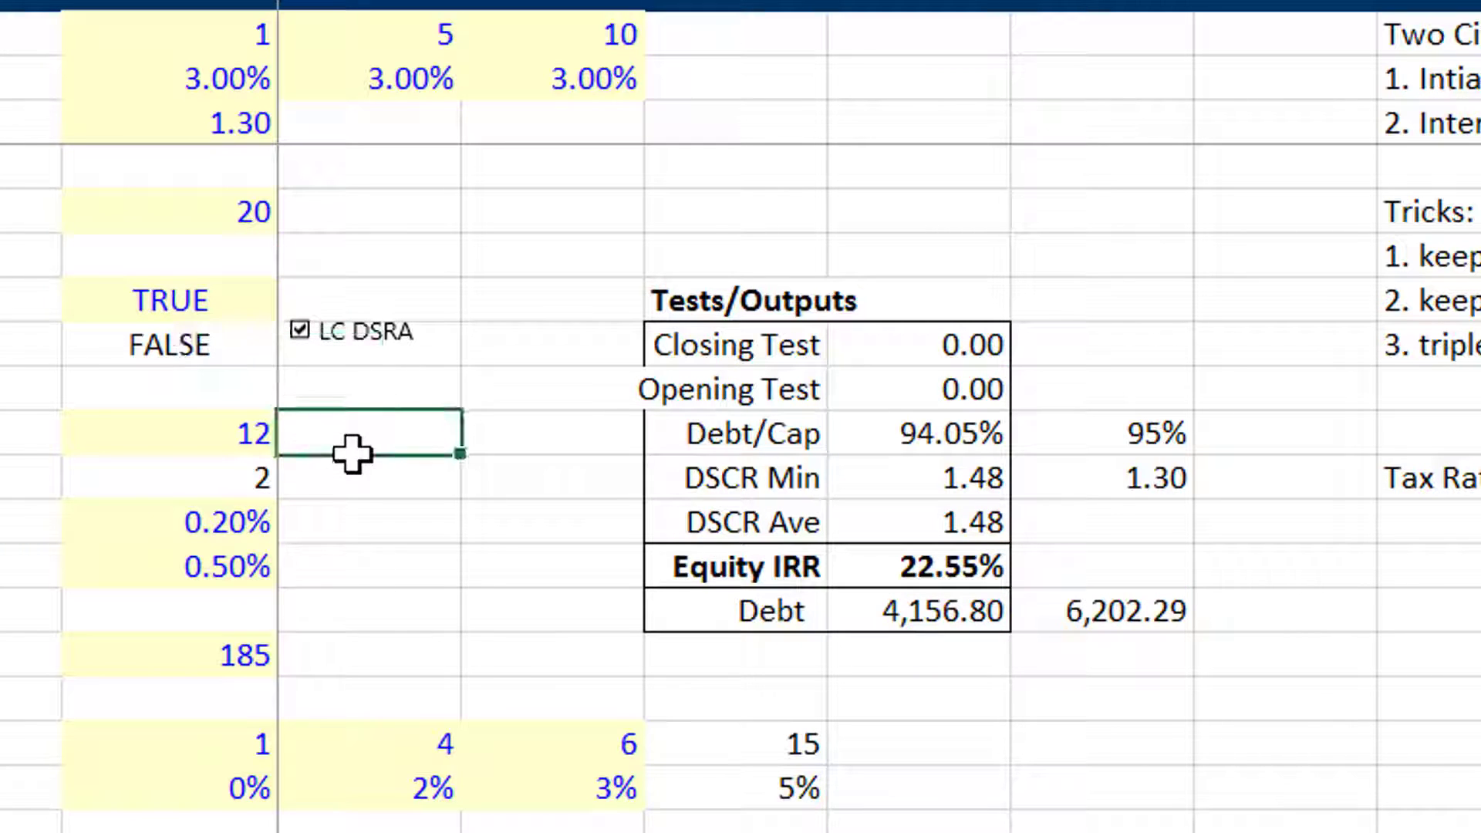
# Examine the DSRA Adjustments section and the LLCR calculations with LC DSRA on
pyautogui.press('Down')
pyautogui.press('Down')
pyautogui.press('Down')
pyautogui.press('Down')
pyautogui.press('Down')
pyautogui.press('Down')
pyautogui.press('Down')
pyautogui.press('Down')
pyautogui.press('Down')
pyautogui.press('Down')
pyautogui.press('Down')
pyautogui.press('Down')
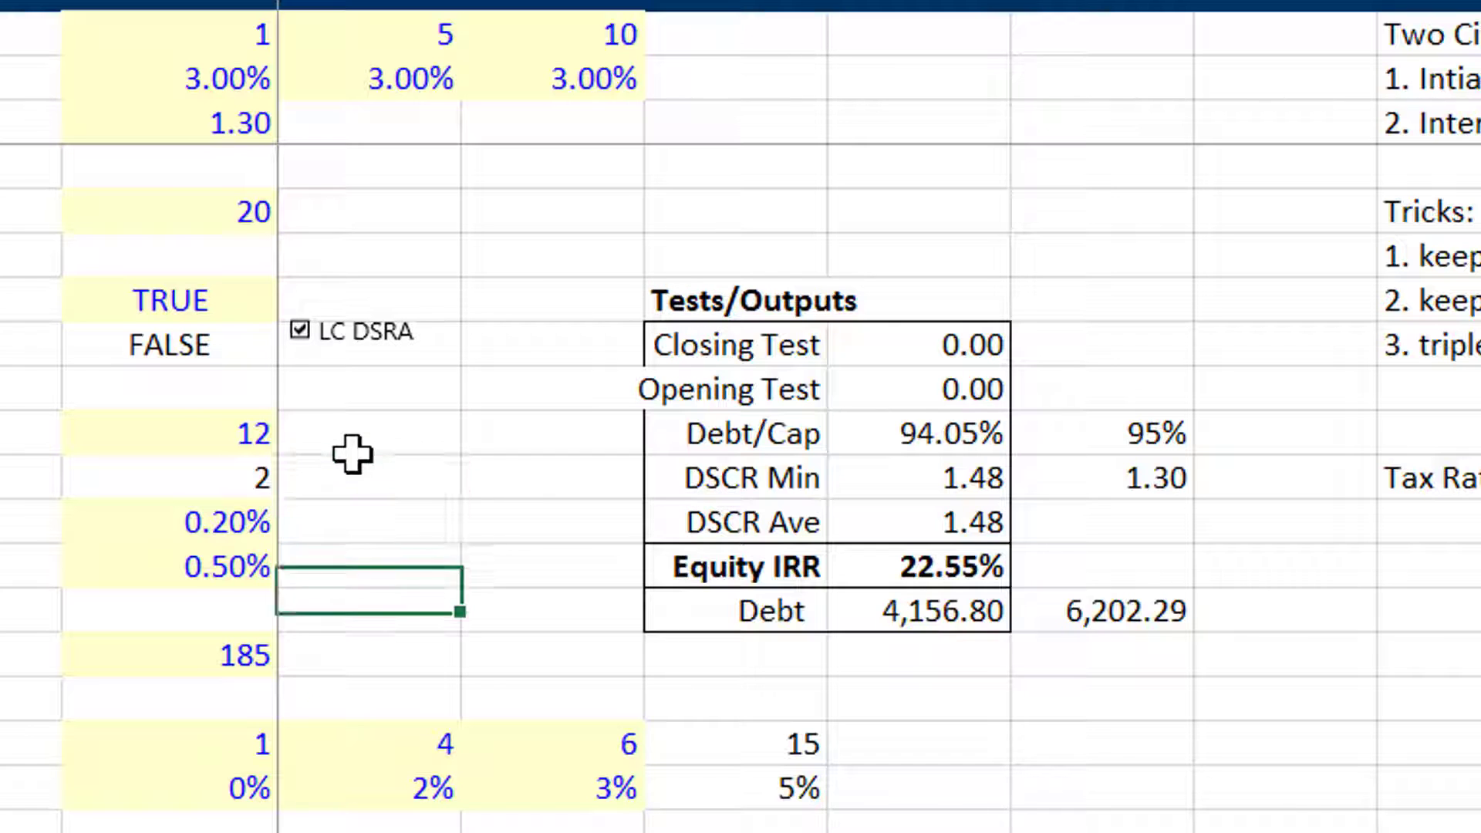
pyautogui.press('Up')
pyautogui.press('Up')
pyautogui.press('Up')
pyautogui.press('Down')
pyautogui.scroll(-2, 352, 455)
pyautogui.scroll(-9, 353, 455)
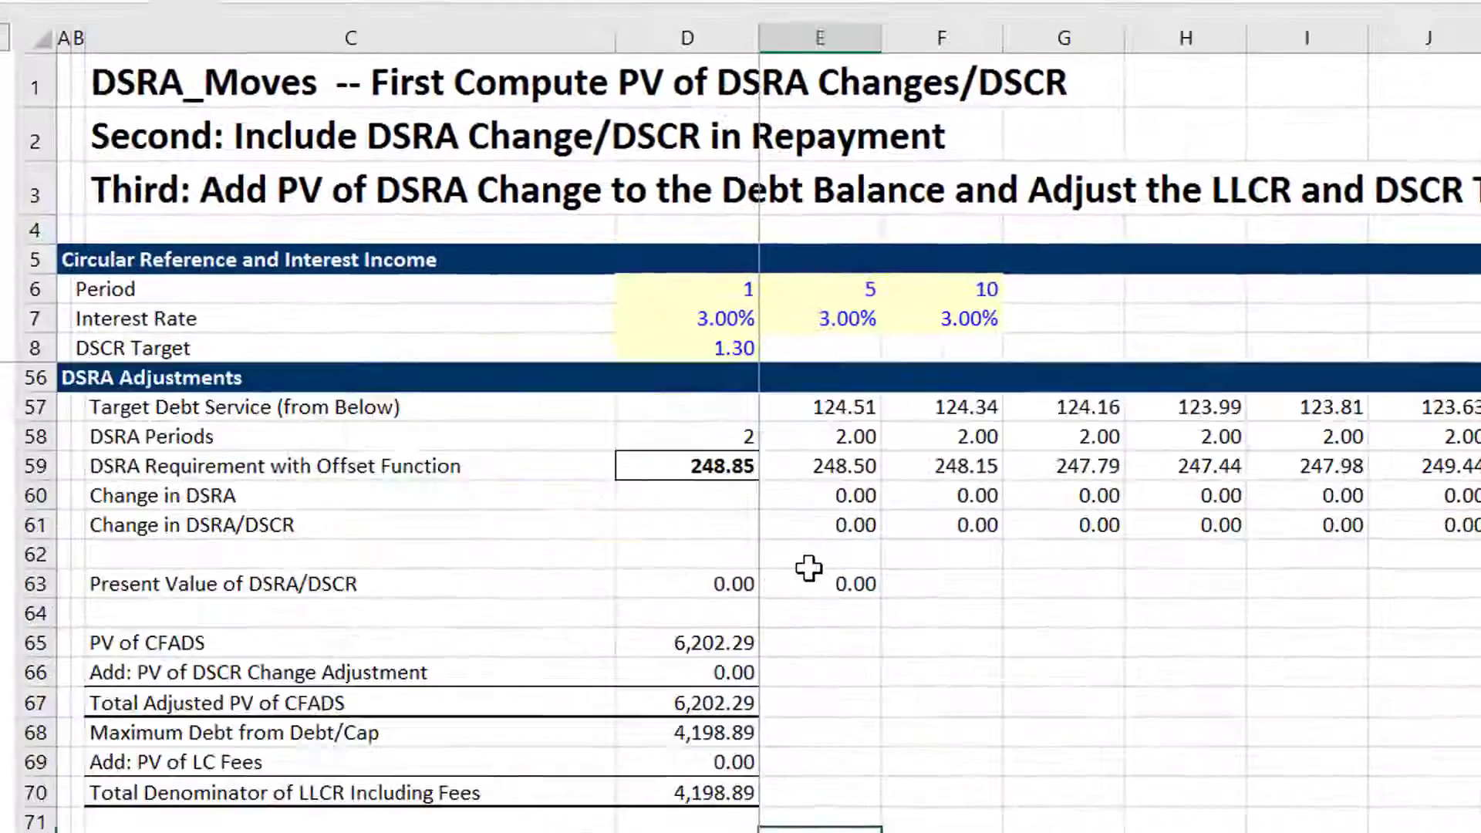
pyautogui.scroll(-5, 552, 504)
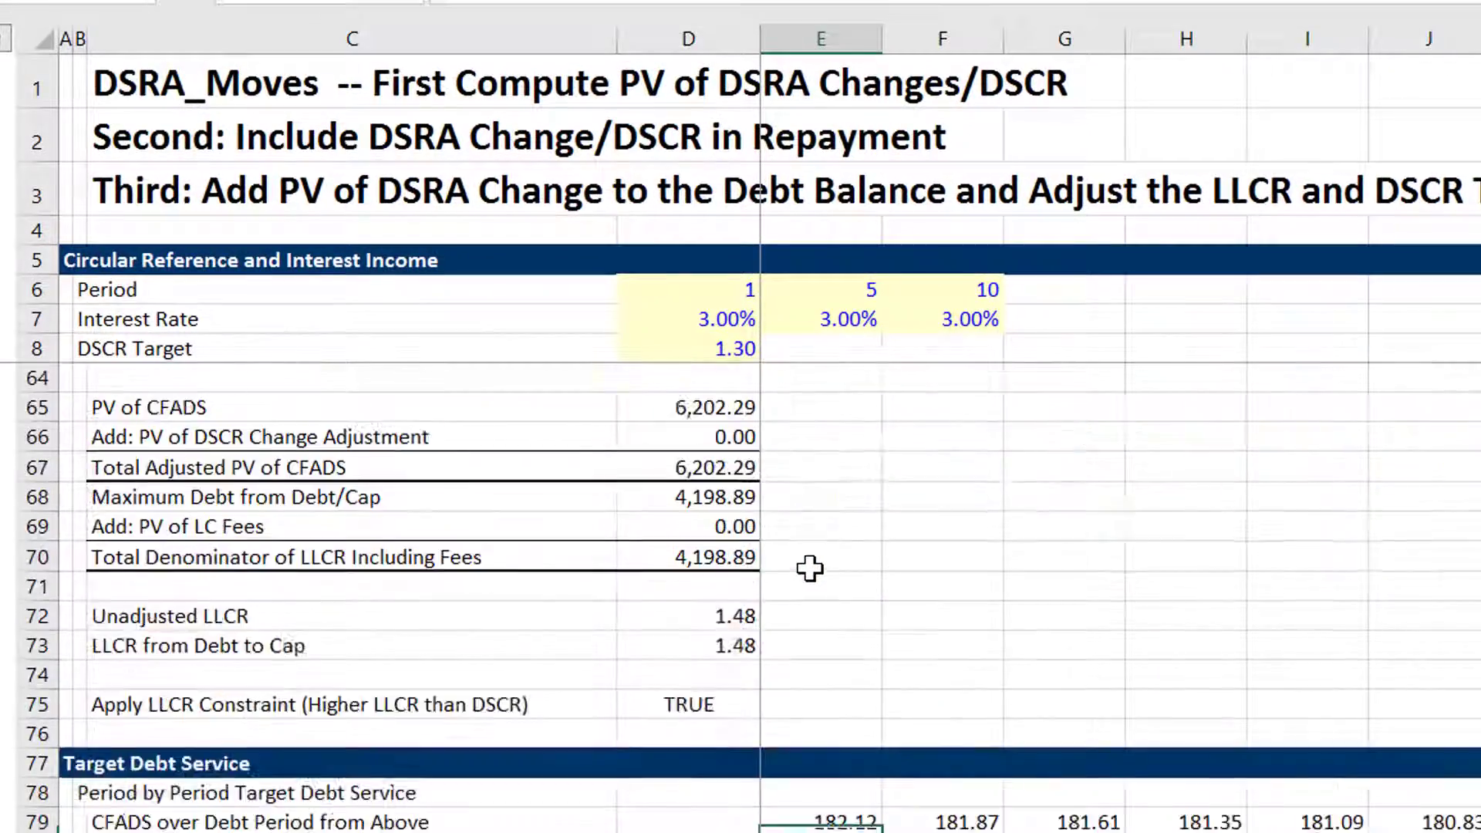
# Review the Target Debt Service calculations, then trace back through the DSRA Adjustments to the LC Fees rows
pyautogui.press('Up')
pyautogui.press('Up')
pyautogui.press('Up')
pyautogui.press('Up')
pyautogui.press('Up')
pyautogui.press('Up')
pyautogui.press('Up')
pyautogui.press('Up')
pyautogui.press('Up')
pyautogui.press('Up')
pyautogui.press('Up')
pyautogui.press('Up')
pyautogui.press('Up')
pyautogui.press('Up')
pyautogui.press('Up')
pyautogui.press('Up')
pyautogui.press('Up')
pyautogui.press('Up')
pyautogui.press('Up')
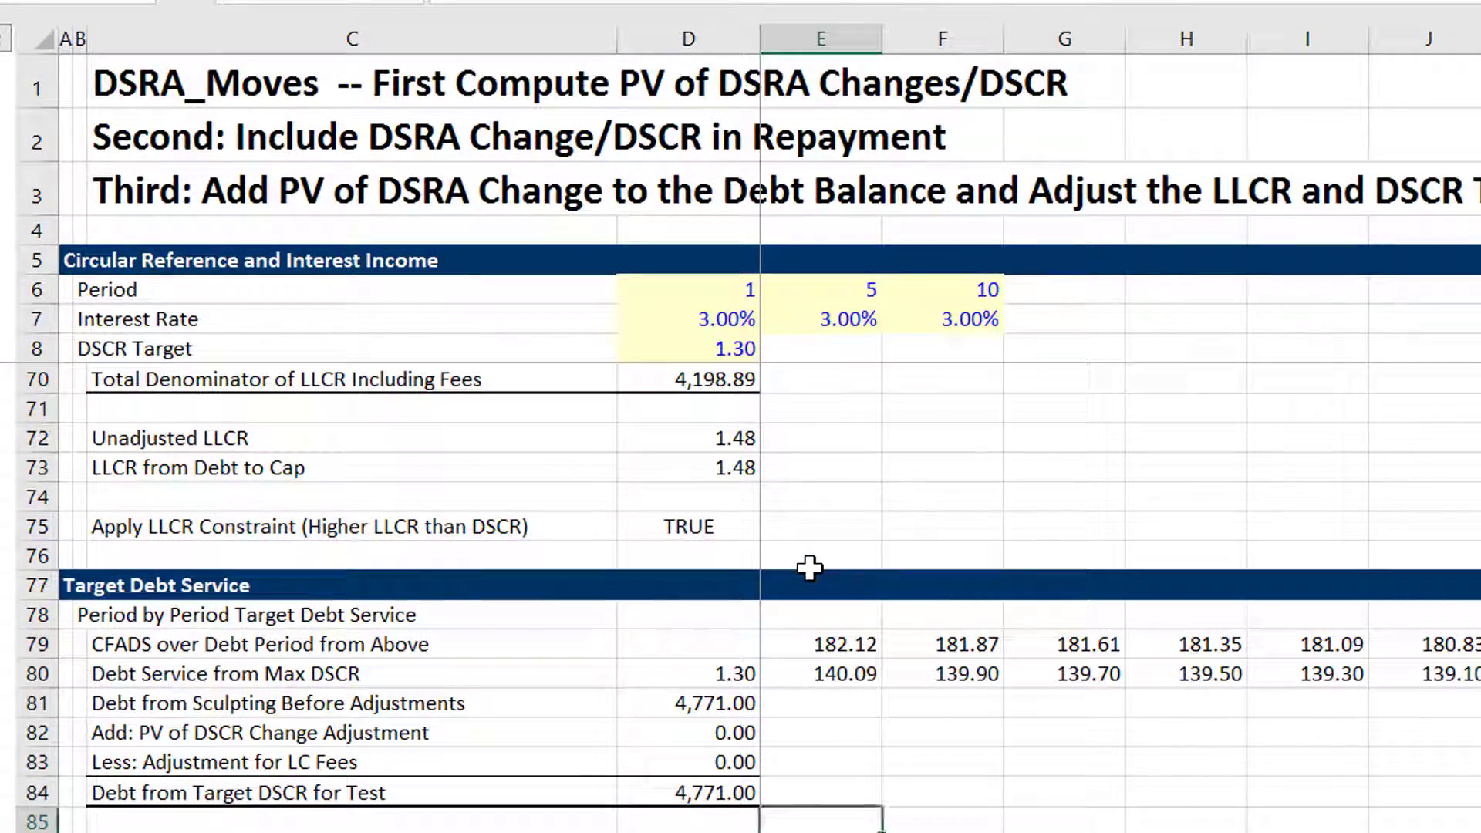
pyautogui.press('Up')
pyautogui.press('Up')
pyautogui.press('Up')
pyautogui.press('Up')
pyautogui.press('Up')
pyautogui.press('Up')
pyautogui.press('Up')
pyautogui.press('Up')
pyautogui.press('Up')
pyautogui.press('Up')
pyautogui.press('Up')
pyautogui.press('Up')
pyautogui.press('Up')
pyautogui.press('Up')
pyautogui.press('Up')
pyautogui.press('Up')
pyautogui.press('Up')
pyautogui.press('Up')
pyautogui.press('Up')
pyautogui.press('Up')
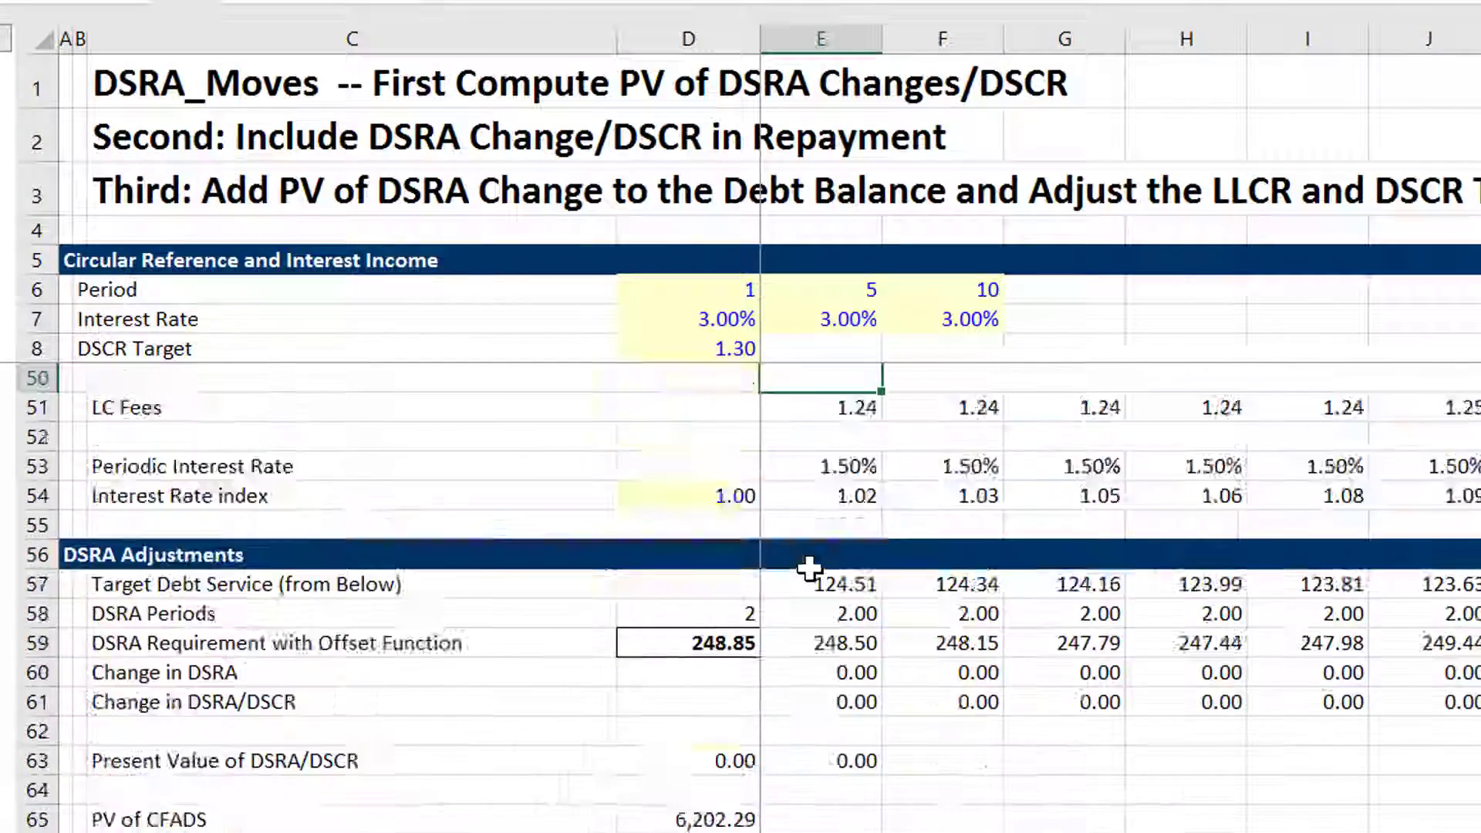
# Look back over the project cost, growth rate and LC Fees inputs alongside the Equity IRR output
pyautogui.press('Up')
pyautogui.press('Up')
pyautogui.press('Up')
pyautogui.press('Up')
pyautogui.press('Up')
pyautogui.press('Up')
pyautogui.press('Up')
pyautogui.press('Up')
pyautogui.press('Up')
pyautogui.press('Up')
pyautogui.press('Up')
pyautogui.press('Up')
pyautogui.press('Up')
pyautogui.press('Up')
pyautogui.press('Up')
pyautogui.press('Up')
pyautogui.press('Up')
pyautogui.press('Up')
pyautogui.press('Up')
pyautogui.press('Up')
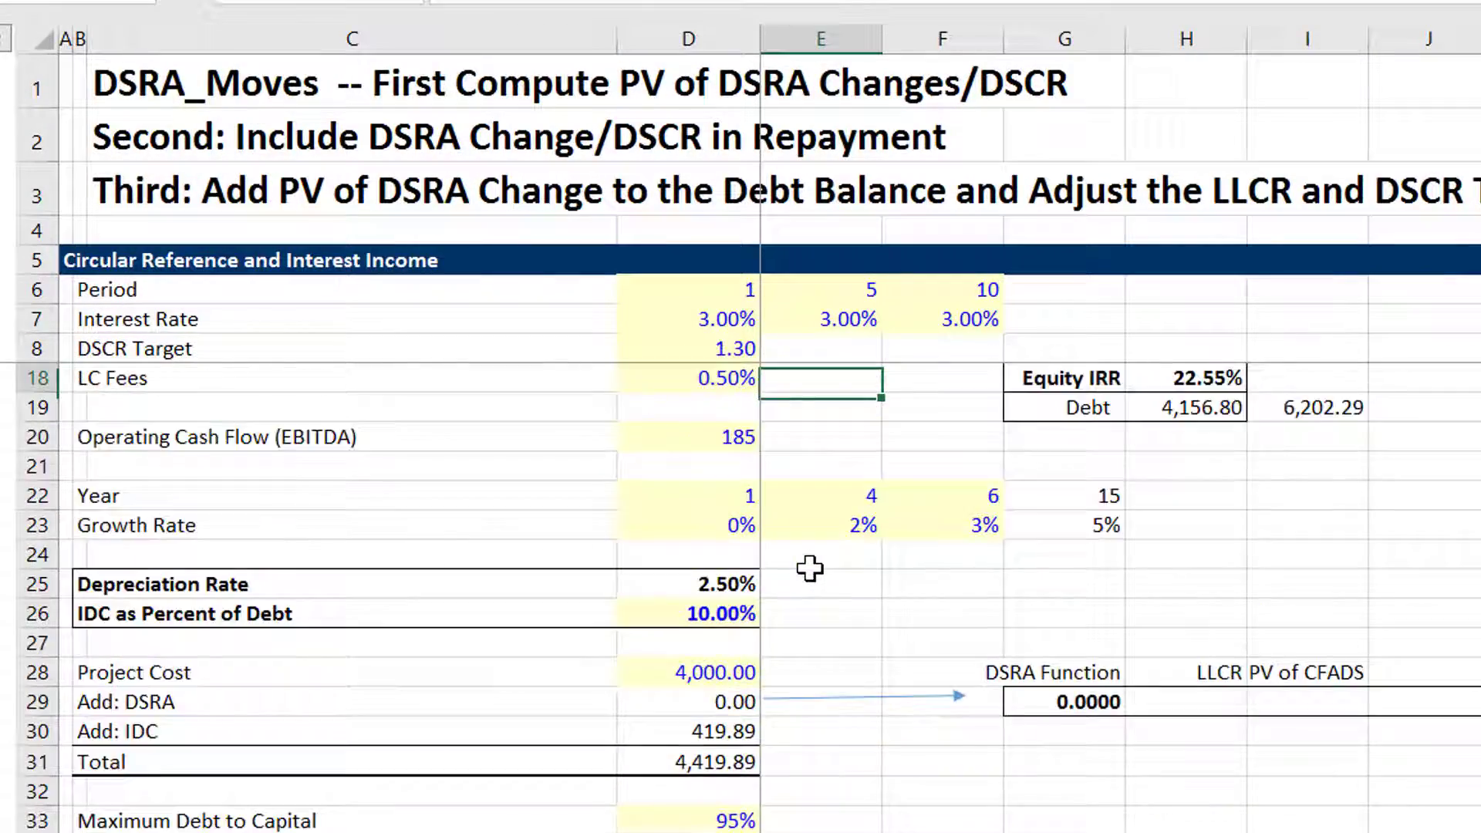
# Look through the model from the inputs down to the DSRA and LC balances and Profit and Loss for Taxes
pyautogui.press('Down')
pyautogui.press('Down')
pyautogui.press('Down')
pyautogui.press('Down')
pyautogui.press('Down')
pyautogui.press('Down')
pyautogui.press('Down')
pyautogui.press('Down')
pyautogui.press('Down')
pyautogui.press('Down')
pyautogui.press('Down')
pyautogui.press('Down')
pyautogui.press('Down')
pyautogui.press('Down')
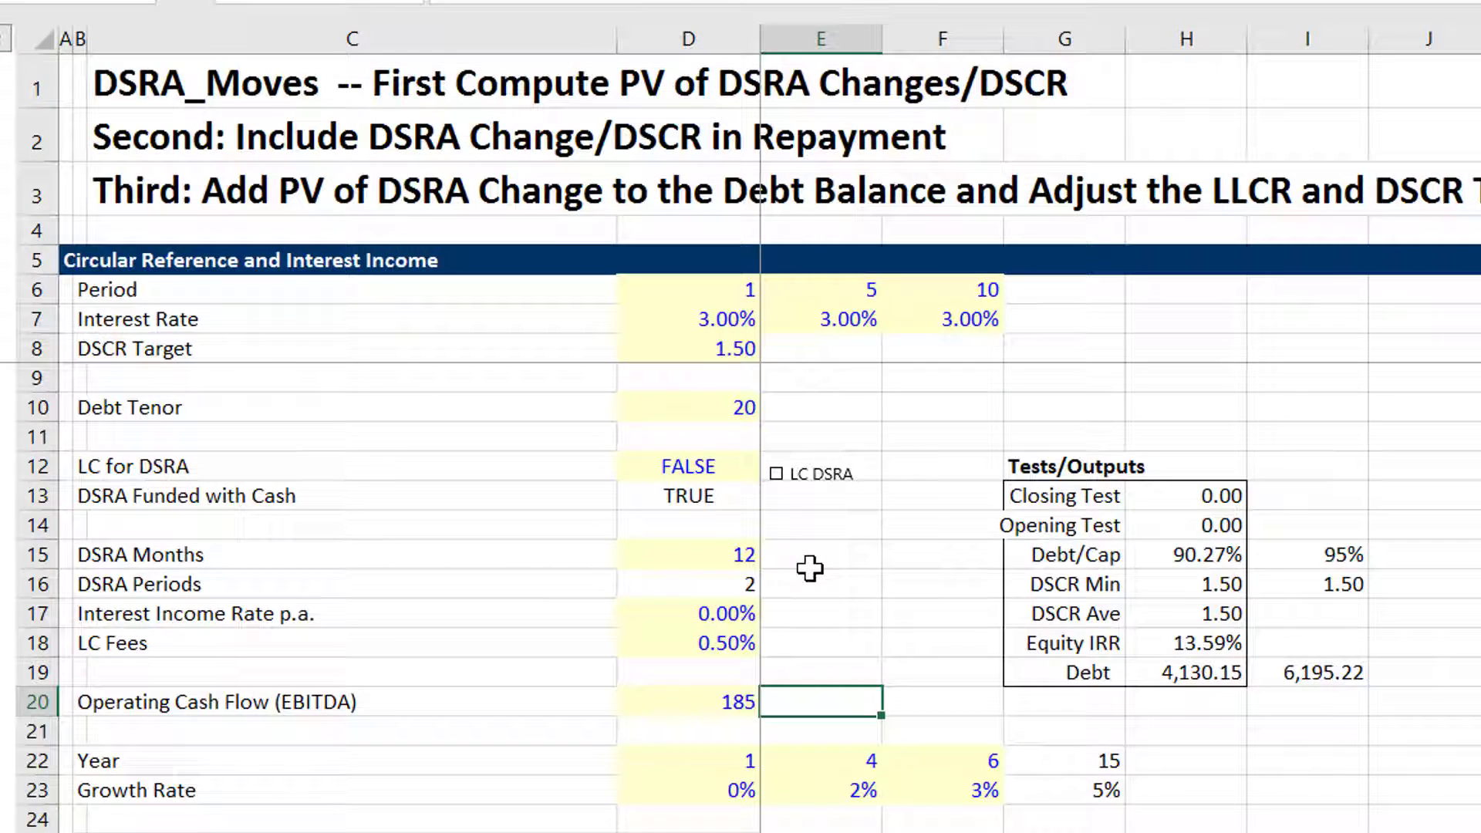
pyautogui.press('pagedown')
pyautogui.press('pagedown')
pyautogui.press('pagedown')
pyautogui.press('pagedown')
pyautogui.press('pagedown')
pyautogui.press('pagedown')
pyautogui.press('pagedown')
pyautogui.press('pagedown')
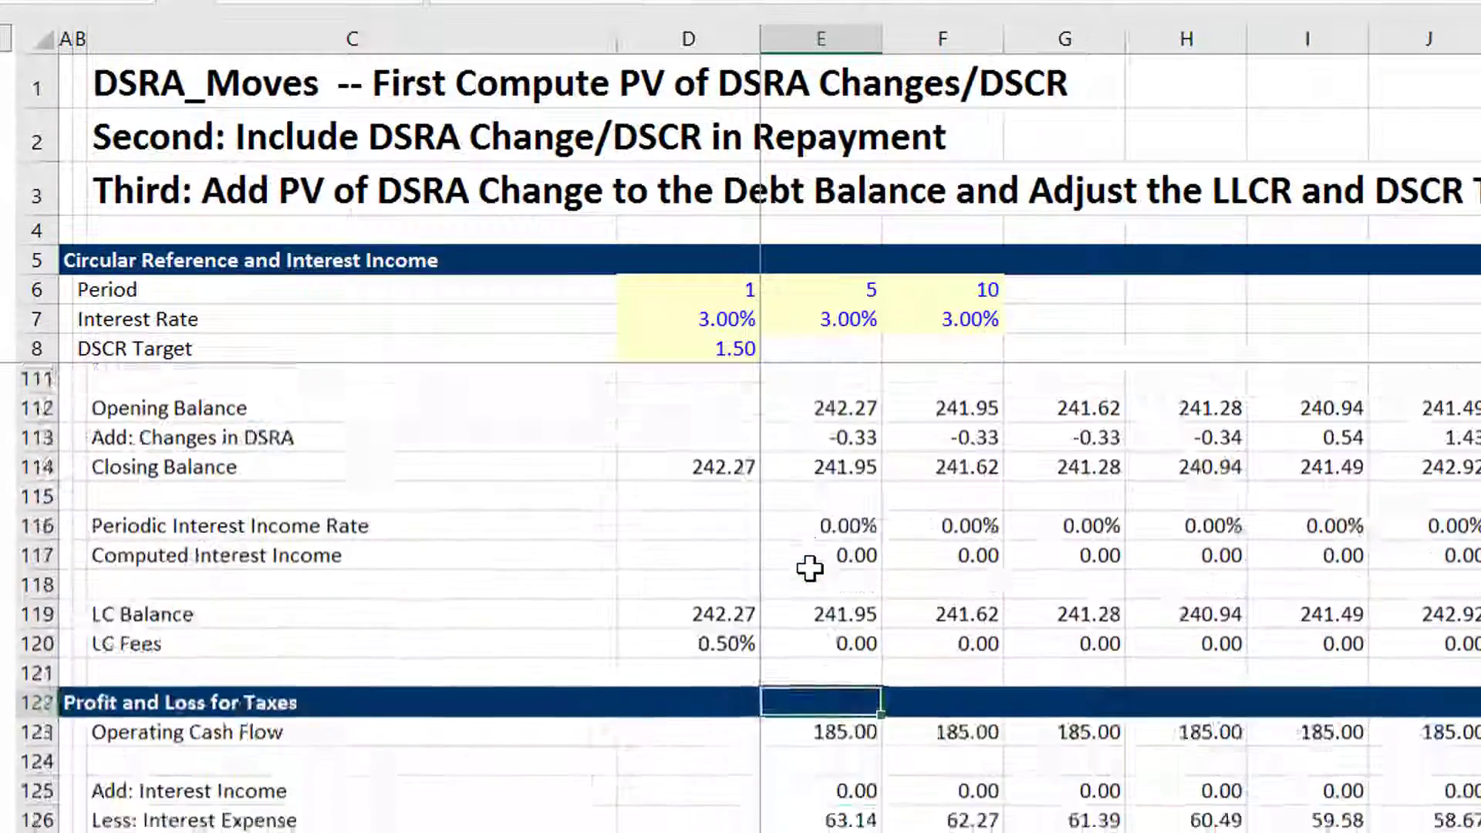
pyautogui.press('pageup')
pyautogui.press('pageup')
pyautogui.press('pageup')
pyautogui.press('pageup')
pyautogui.press('pageup')
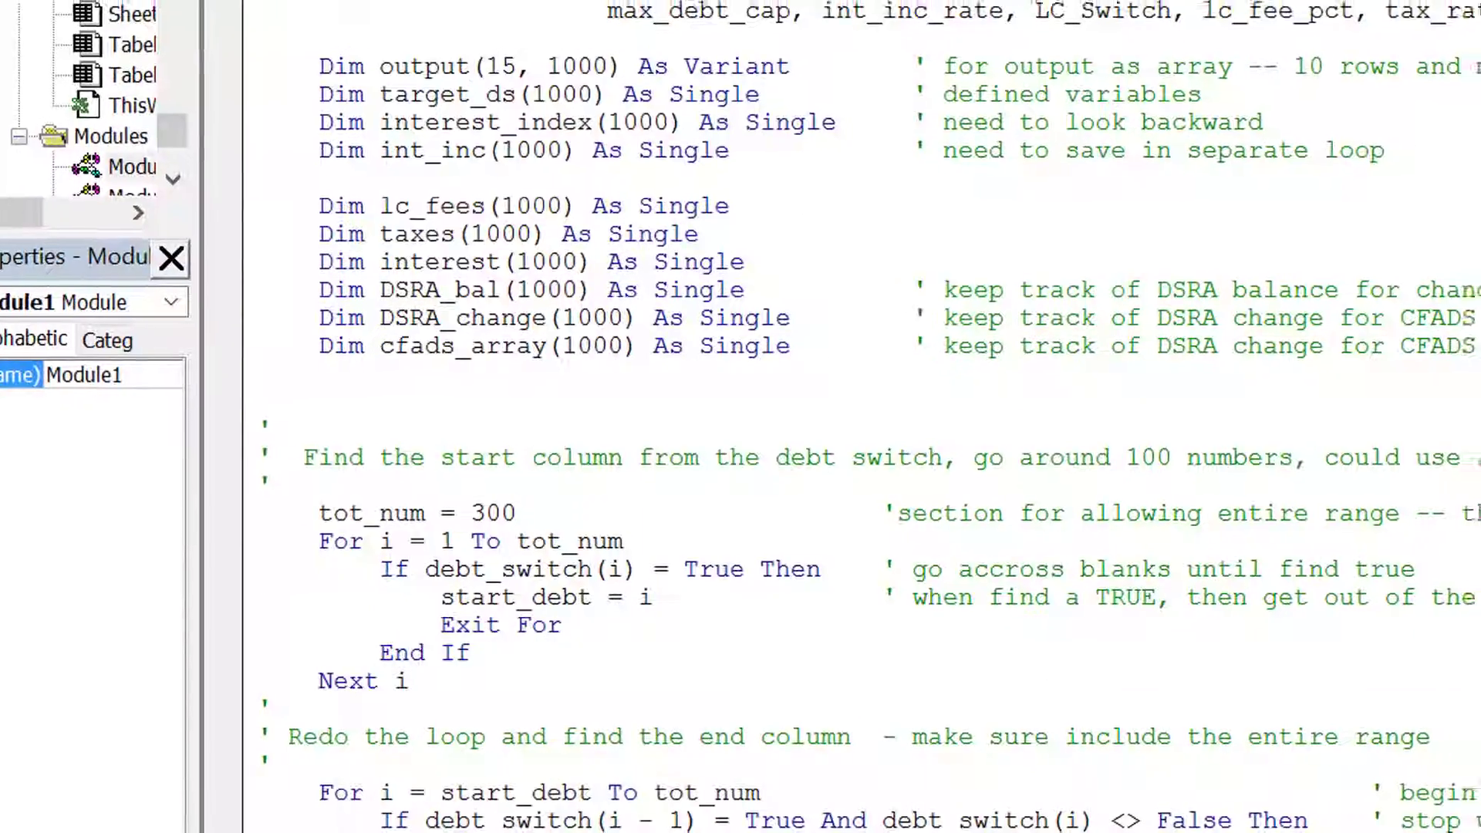
# Examine the DSRA_move_function code in the VBA editor, including the third loop for the DSRA balance and moves
pyautogui.scroll(-15, 740, 416)
pyautogui.scroll(-12, 740, 416)
pyautogui.scroll(12, 741, 416)
pyautogui.scroll(-12, 740, 417)
pyautogui.scroll(12, 741, 417)
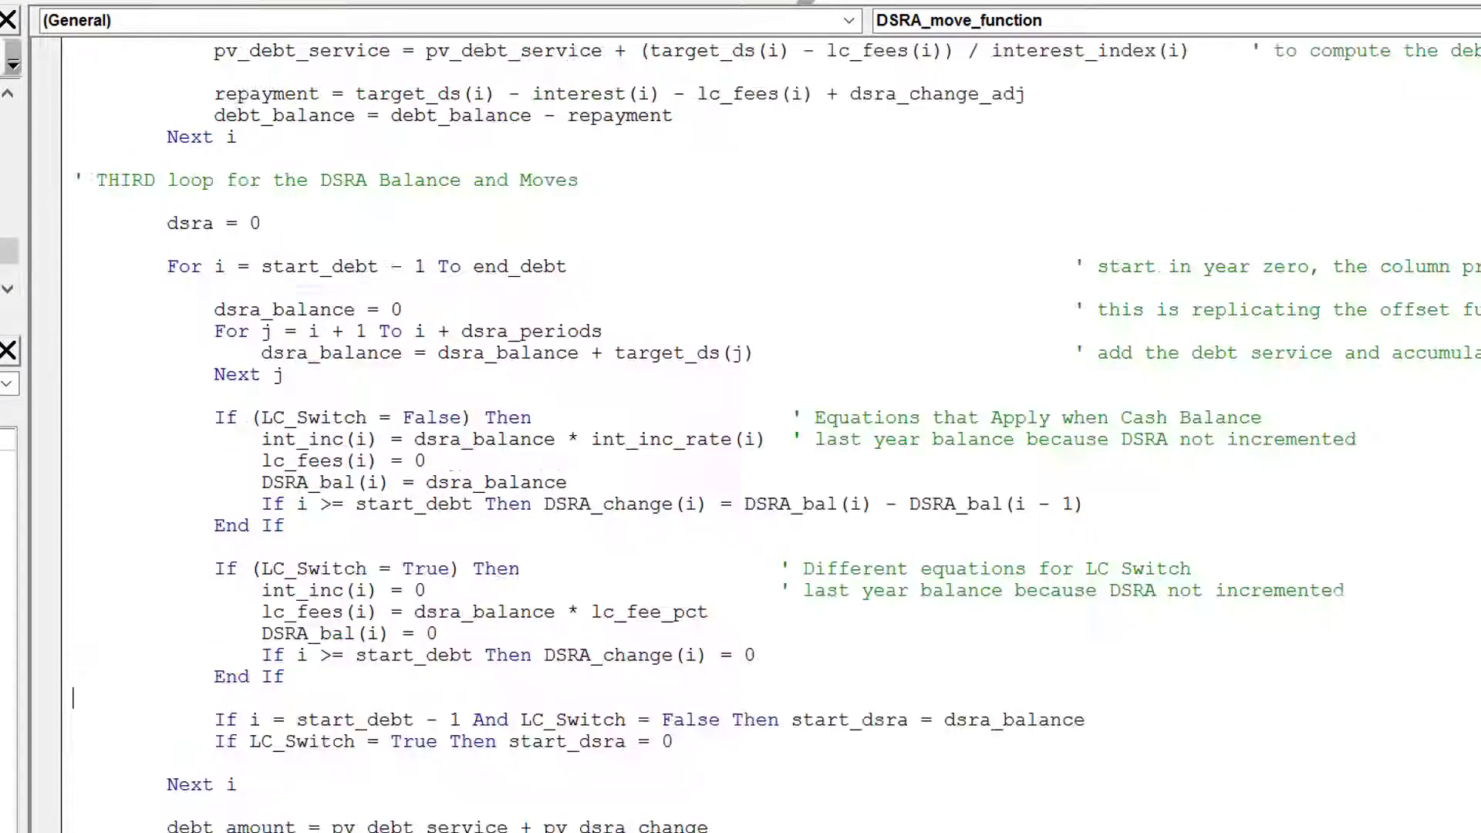
pyautogui.scroll(12, 741, 416)
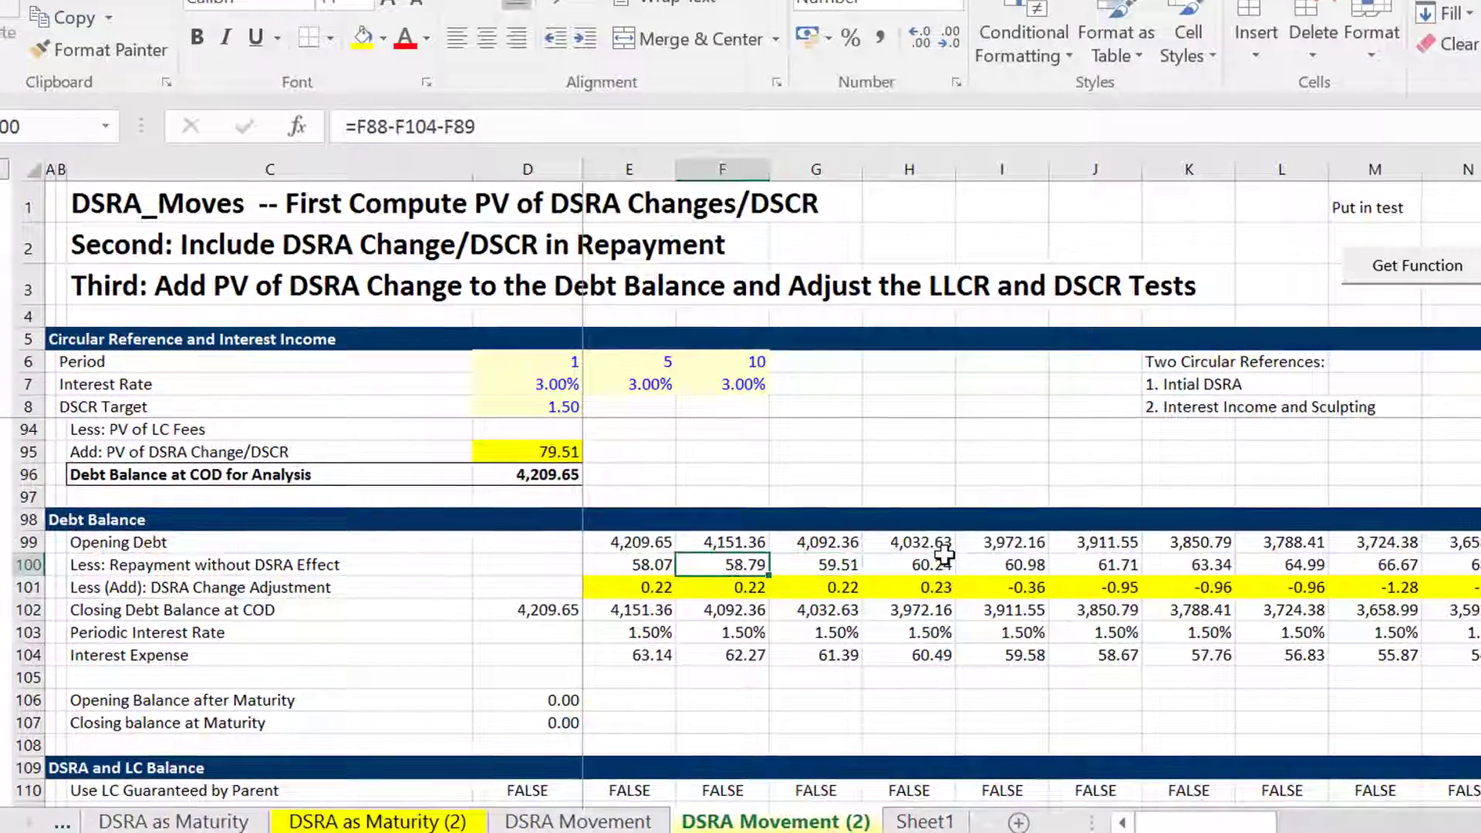
# Return to the DSRA Movement (2) sheet in Excel and review the function outputs, tests and Net Cash Flow section
pyautogui.hotkey('ctrl', 'Left')
pyautogui.hotkey('ctrl', 'Left')
pyautogui.hotkey('ctrl', 'Left')
pyautogui.press('pagedown')
pyautogui.press('pagedown')
pyautogui.press('pagedown')
pyautogui.press('pagedown')
pyautogui.press('pagedown')
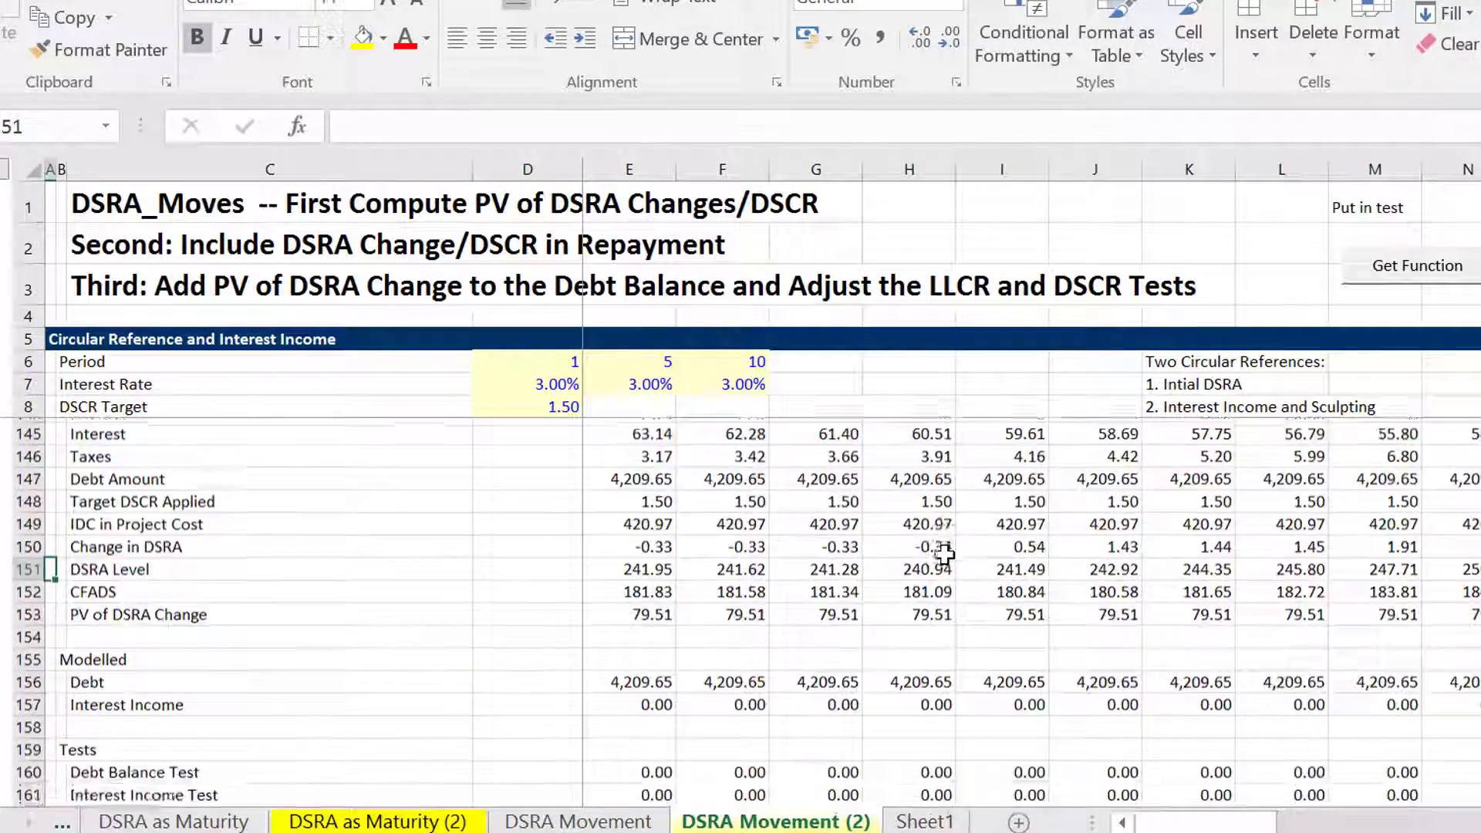
pyautogui.press('pageup')
pyautogui.press('Up')
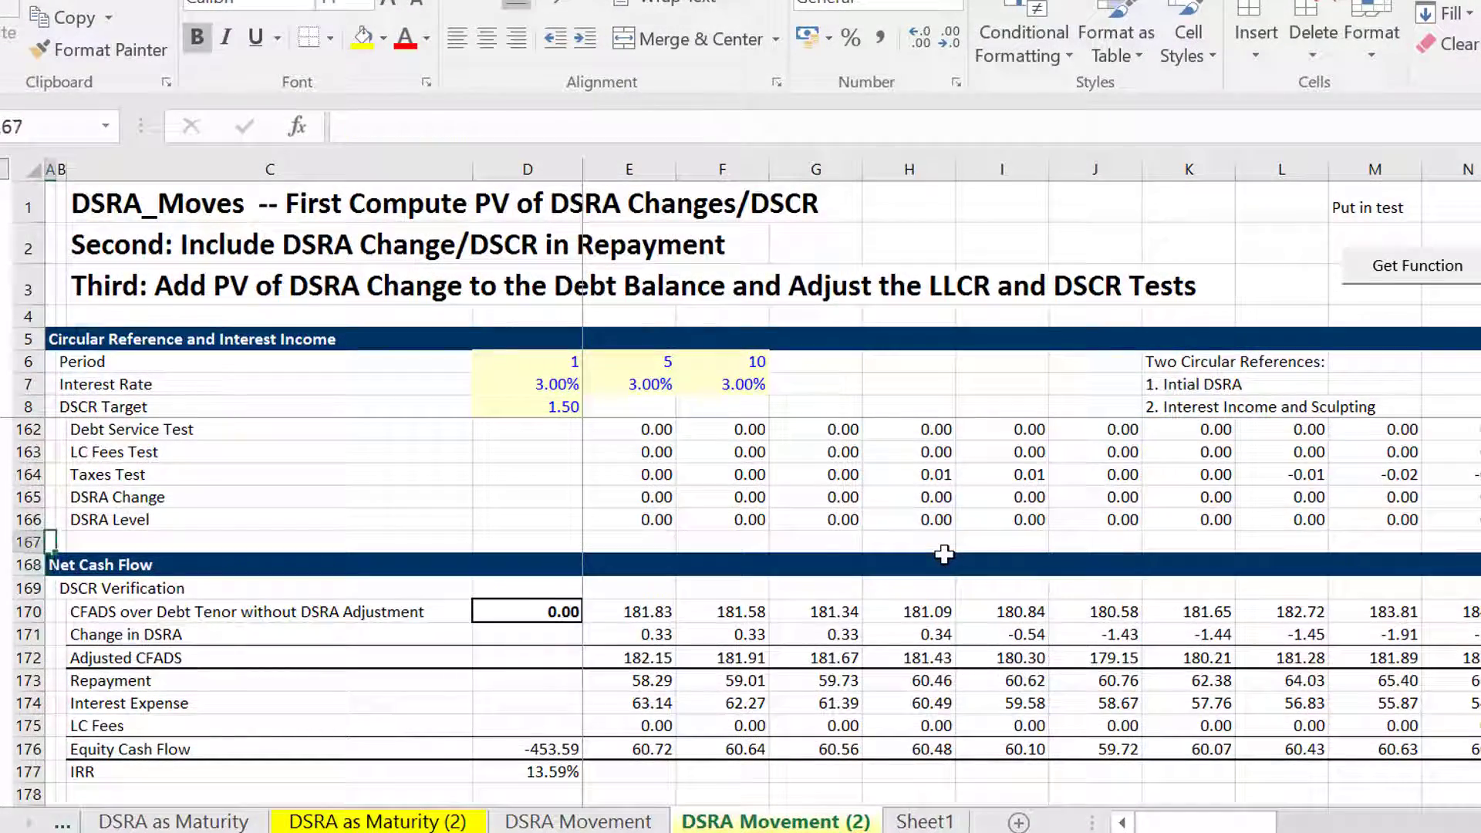
# Inspect the DSRA_move_function array formula in the first DSRA result cell, E140
pyautogui.press('Up')
pyautogui.press('Up')
pyautogui.press('Up')
pyautogui.press('Up')
pyautogui.press('Up')
pyautogui.press('Up')
pyautogui.press('Up')
pyautogui.press('Up')
pyautogui.press('Up')
pyautogui.press('Up')
pyautogui.press('Up')
pyautogui.press('Up')
pyautogui.press('Up')
pyautogui.press('Up')
pyautogui.press('Up')
pyautogui.press('Up')
pyautogui.press('Up')
pyautogui.press('Up')
pyautogui.press('Up')
pyautogui.press('Up')
pyautogui.press('Down')
pyautogui.press('Down')
pyautogui.press('Right')
pyautogui.press('Right')
pyautogui.press('Right')
pyautogui.press('Right')
pyautogui.press('Up')
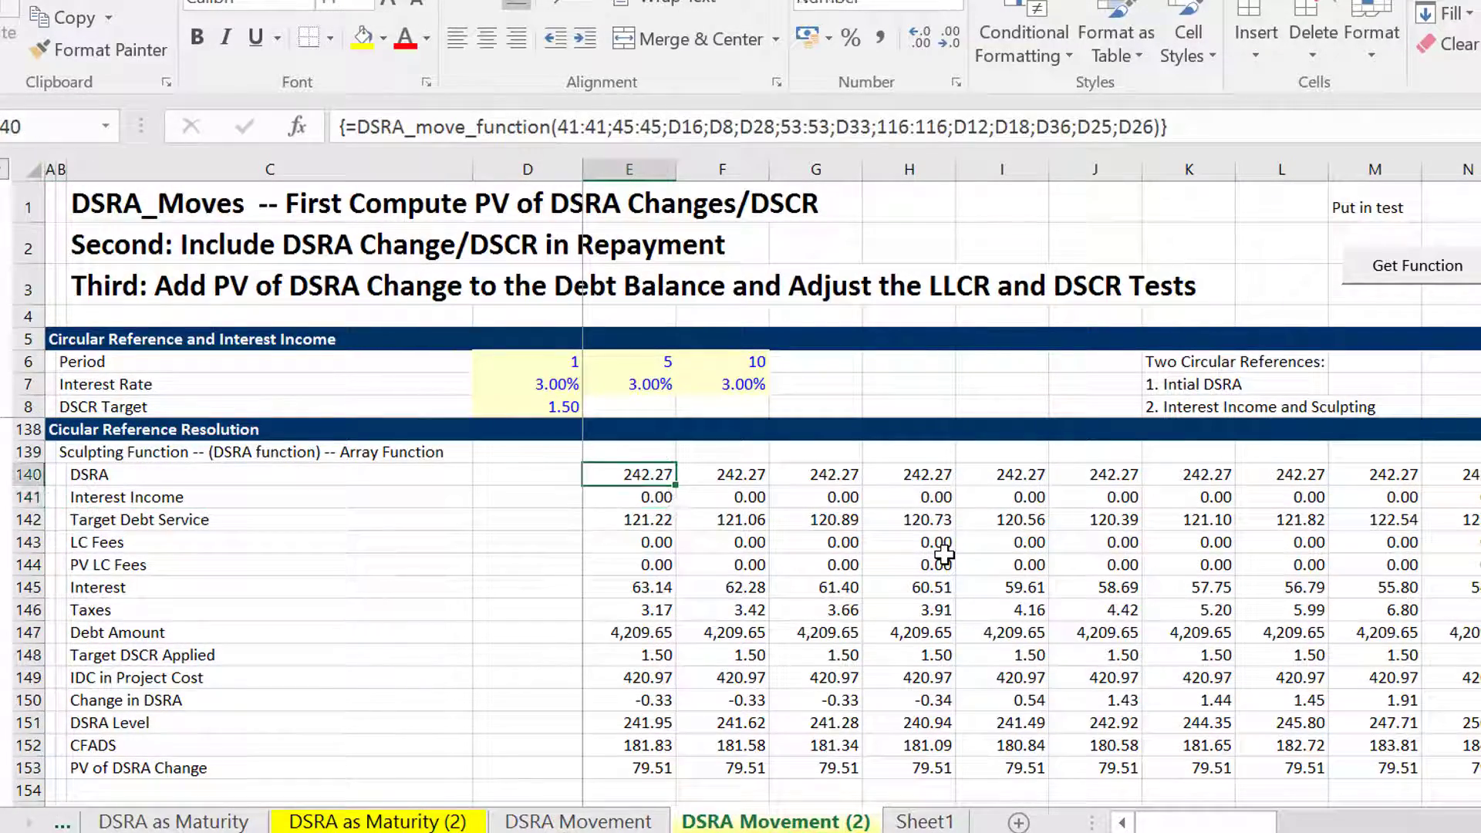
# Select the full DSRA_move_function array block, from the DSRA row to the PV of DSRA Change row across all periods, to check its extent
pyautogui.hotkey('shift', 'Down')
pyautogui.hotkey('shift', 'Down')
pyautogui.hotkey('shift', 'Down')
pyautogui.hotkey('shift', 'Down')
pyautogui.hotkey('shift', 'Down')
pyautogui.hotkey('shift', 'Down')
pyautogui.hotkey('shift', 'Down')
pyautogui.hotkey('shift', 'Down')
pyautogui.hotkey('shift', 'Down')
pyautogui.hotkey('shift', 'Down')
pyautogui.hotkey('shift', 'Down')
pyautogui.hotkey('shift', 'Down')
pyautogui.hotkey('shift', 'Down')
pyautogui.hotkey('ctrl', 'shift', 'Right')
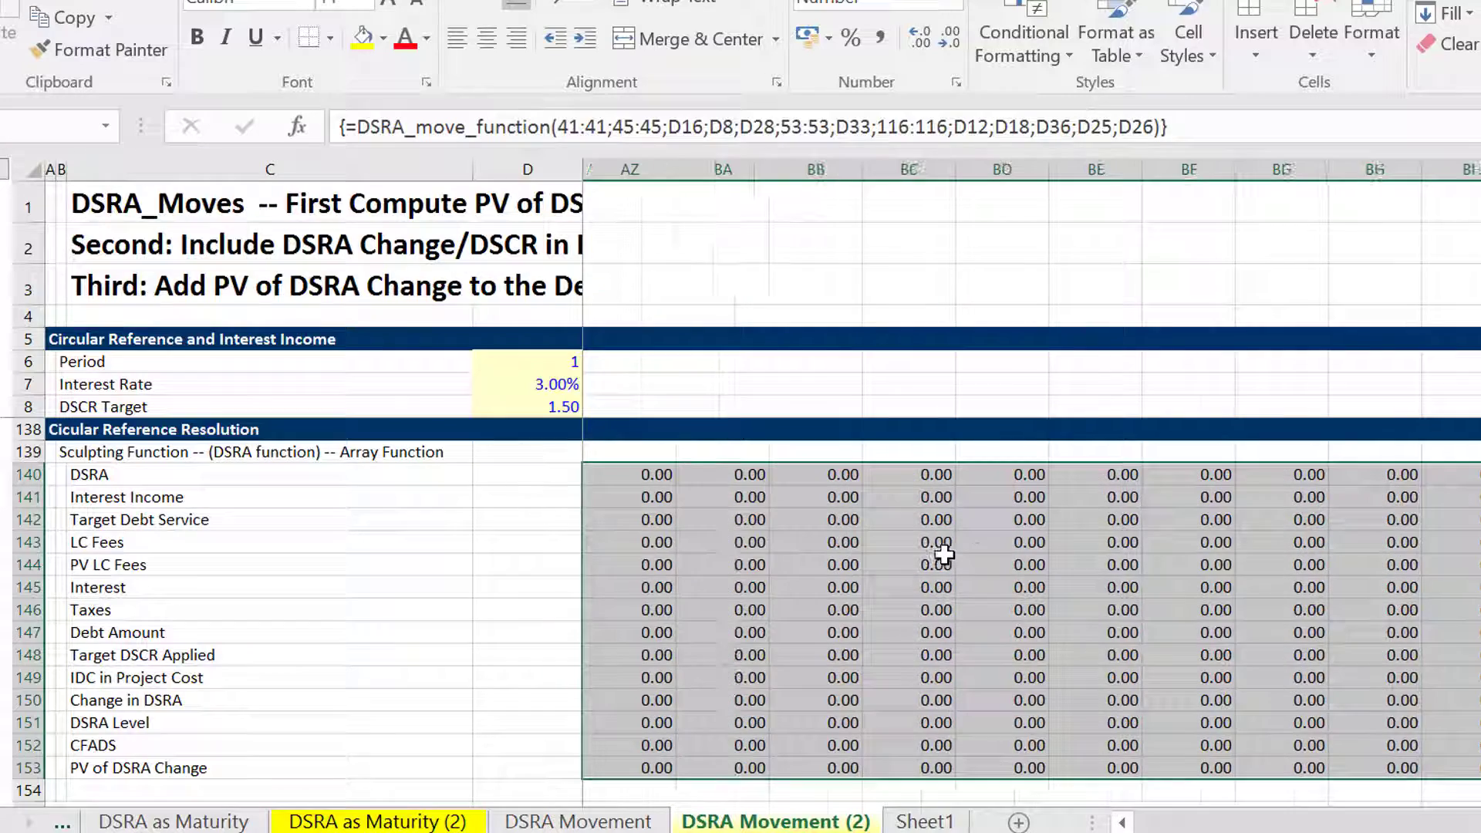
pyautogui.press('Left')
pyautogui.press('F9')
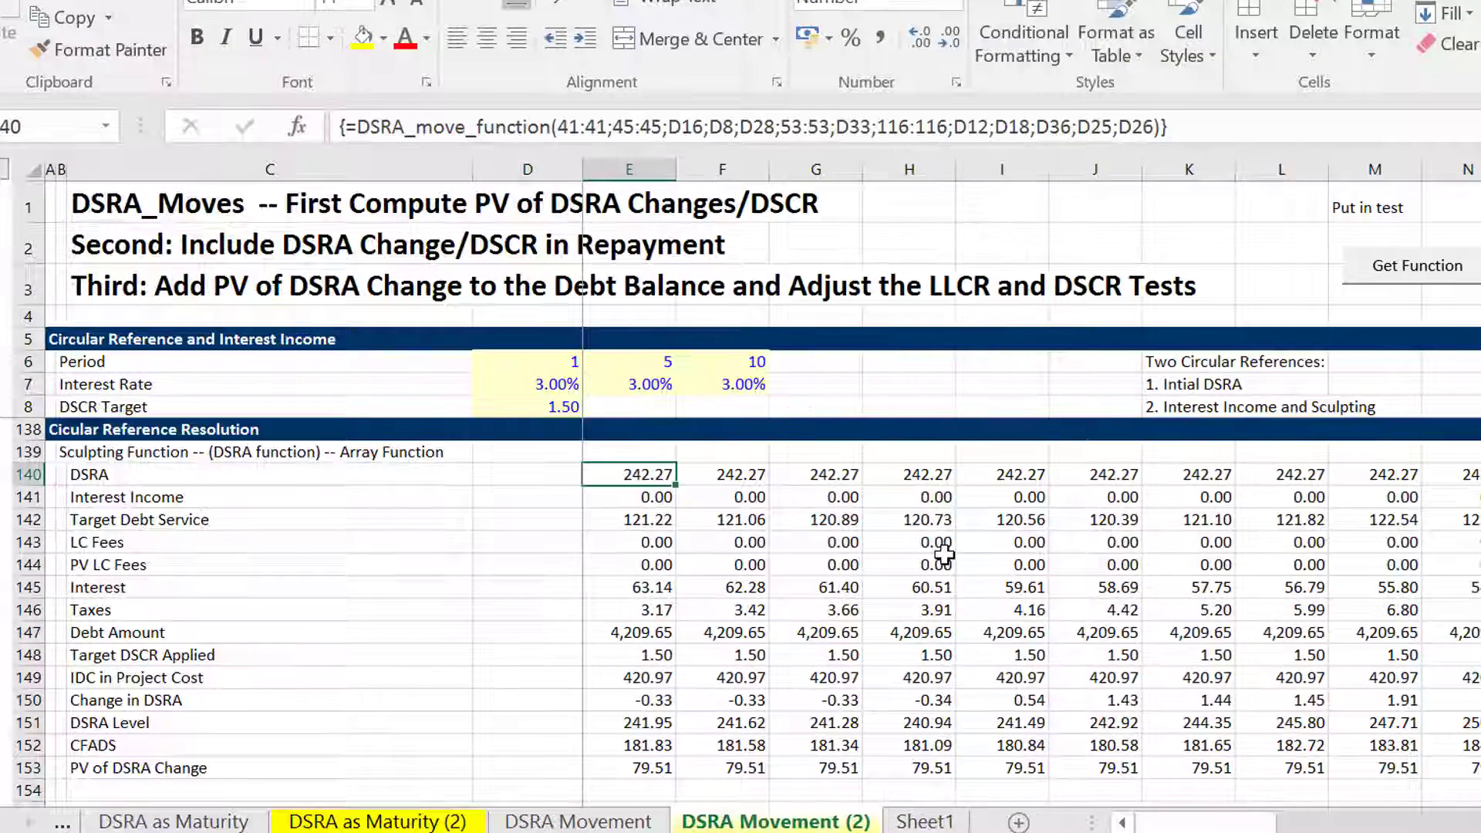
# Review the array function's result rows from Interest Income down to PV of DSRA Change and the modelled values and tests below
pyautogui.press('Right')
pyautogui.press('Down')
pyautogui.press('Down')
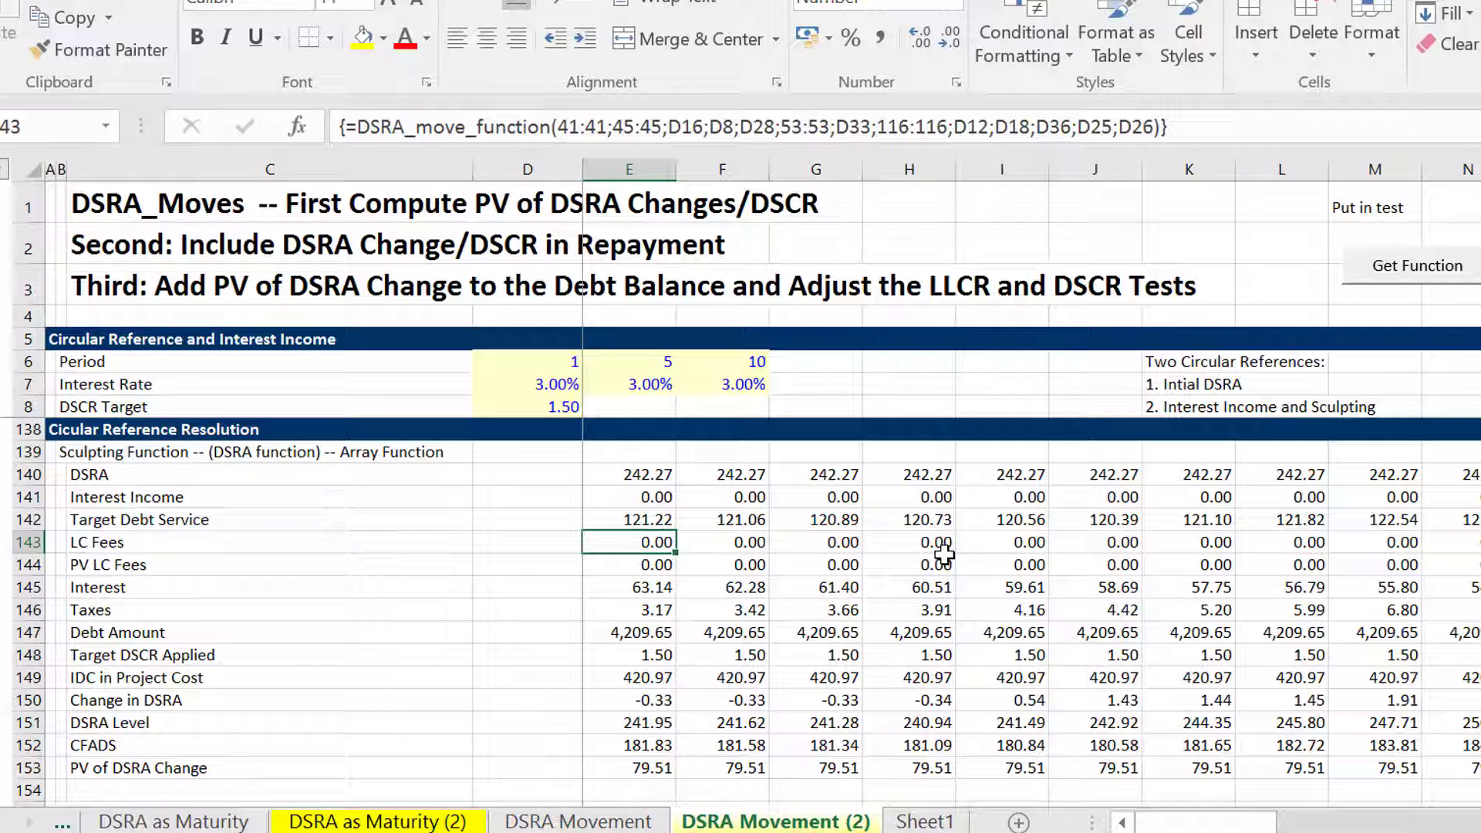
pyautogui.press('Down')
pyautogui.press('Down')
pyautogui.press('Down')
pyautogui.press('Down')
pyautogui.press('Down')
pyautogui.press('Down')
pyautogui.press('Down')
pyautogui.press('Down')
pyautogui.press('Down')
pyautogui.press('Down')
pyautogui.press('Down')
pyautogui.press('Down')
pyautogui.press('Down')
pyautogui.press('Down')
pyautogui.press('Down')
pyautogui.press('Down')
pyautogui.press('Down')
pyautogui.press('Down')
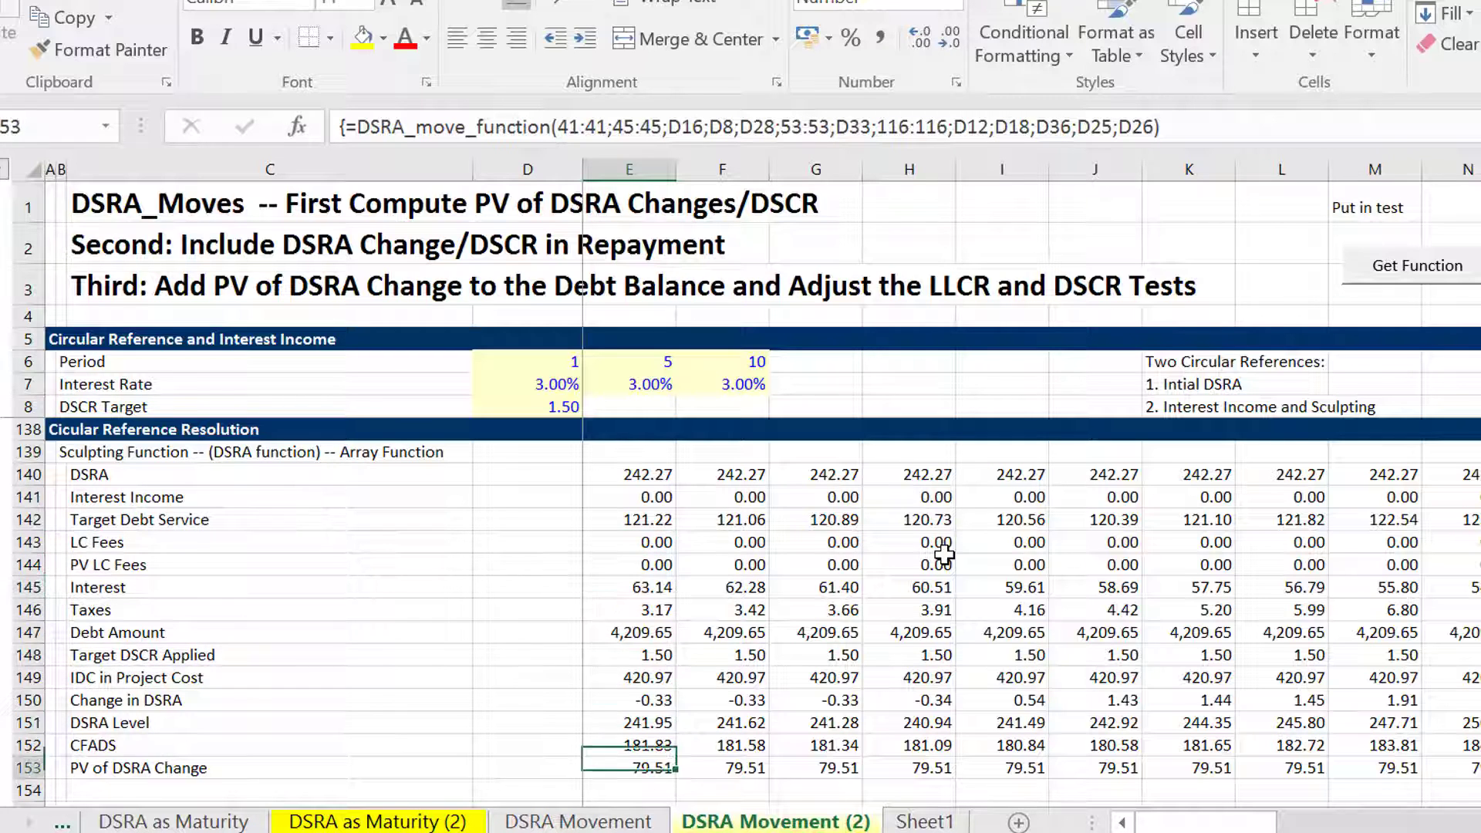
pyautogui.press('Down')
pyautogui.press('Down')
# Look back up through Profit and Loss for Taxes to the LC for DSRA inputs and the Tests/Outputs block
pyautogui.press('Up')
pyautogui.press('Up')
pyautogui.press('Up')
pyautogui.press('Up')
pyautogui.press('Up')
pyautogui.press('Up')
pyautogui.press('Up')
pyautogui.press('Up')
pyautogui.press('Up')
pyautogui.press('Up')
pyautogui.press('Up')
pyautogui.press('Up')
pyautogui.press('Up')
pyautogui.press('Up')
pyautogui.press('Up')
pyautogui.press('Up')
pyautogui.press('Up')
pyautogui.press('Up')
pyautogui.press('Up')
pyautogui.press('Up')
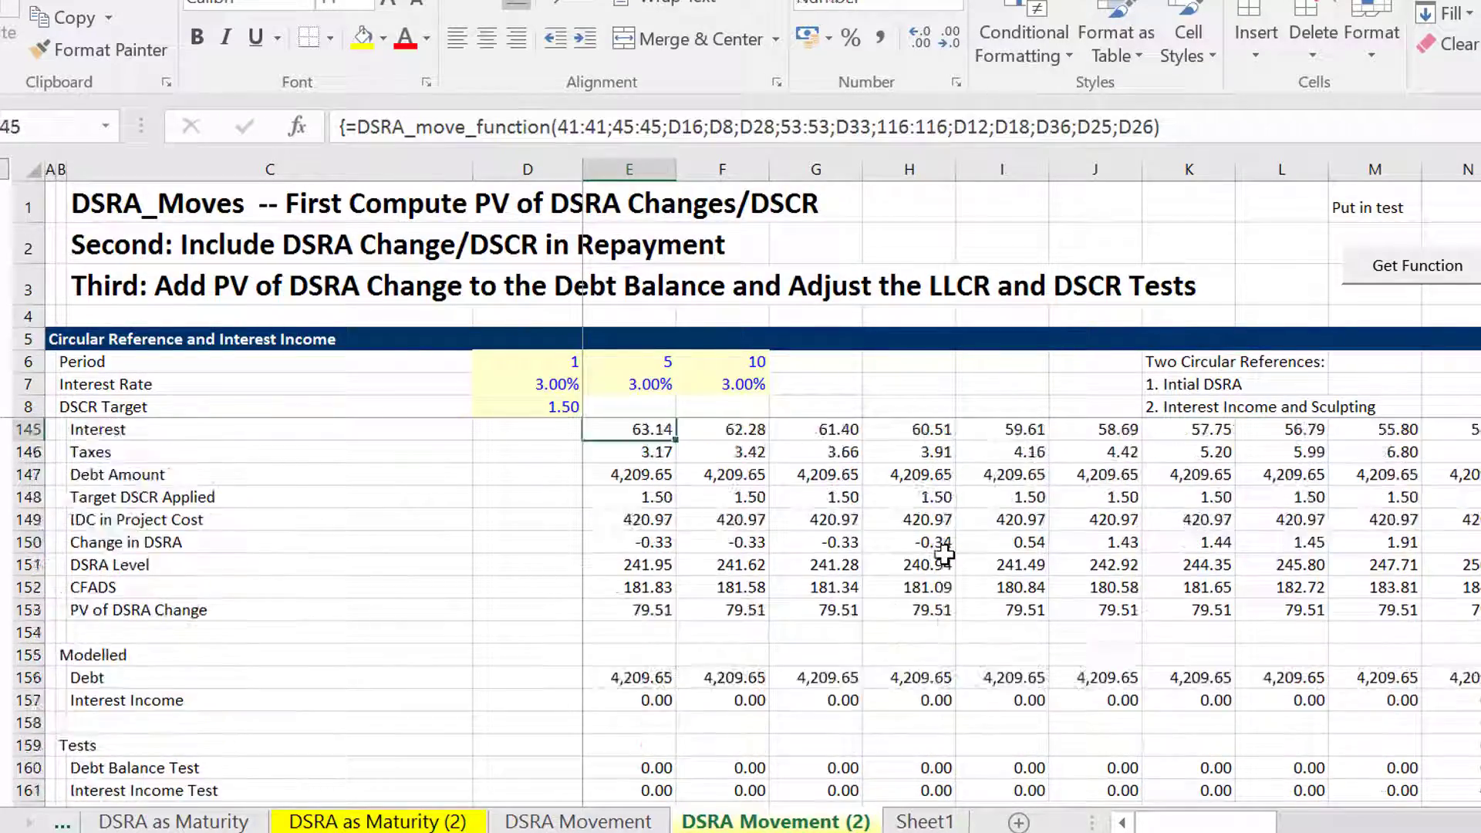
pyautogui.press('Up')
pyautogui.press('Up')
pyautogui.press('Up')
pyautogui.press('Up')
pyautogui.press('Up')
pyautogui.press('Up')
pyautogui.press('Up')
pyautogui.press('Up')
pyautogui.press('Up')
pyautogui.press('Up')
pyautogui.press('Up')
pyautogui.press('Up')
pyautogui.press('Up')
pyautogui.press('Up')
pyautogui.press('Up')
pyautogui.press('Up')
pyautogui.press('Up')
pyautogui.press('Up')
pyautogui.press('Up')
pyautogui.press('Up')
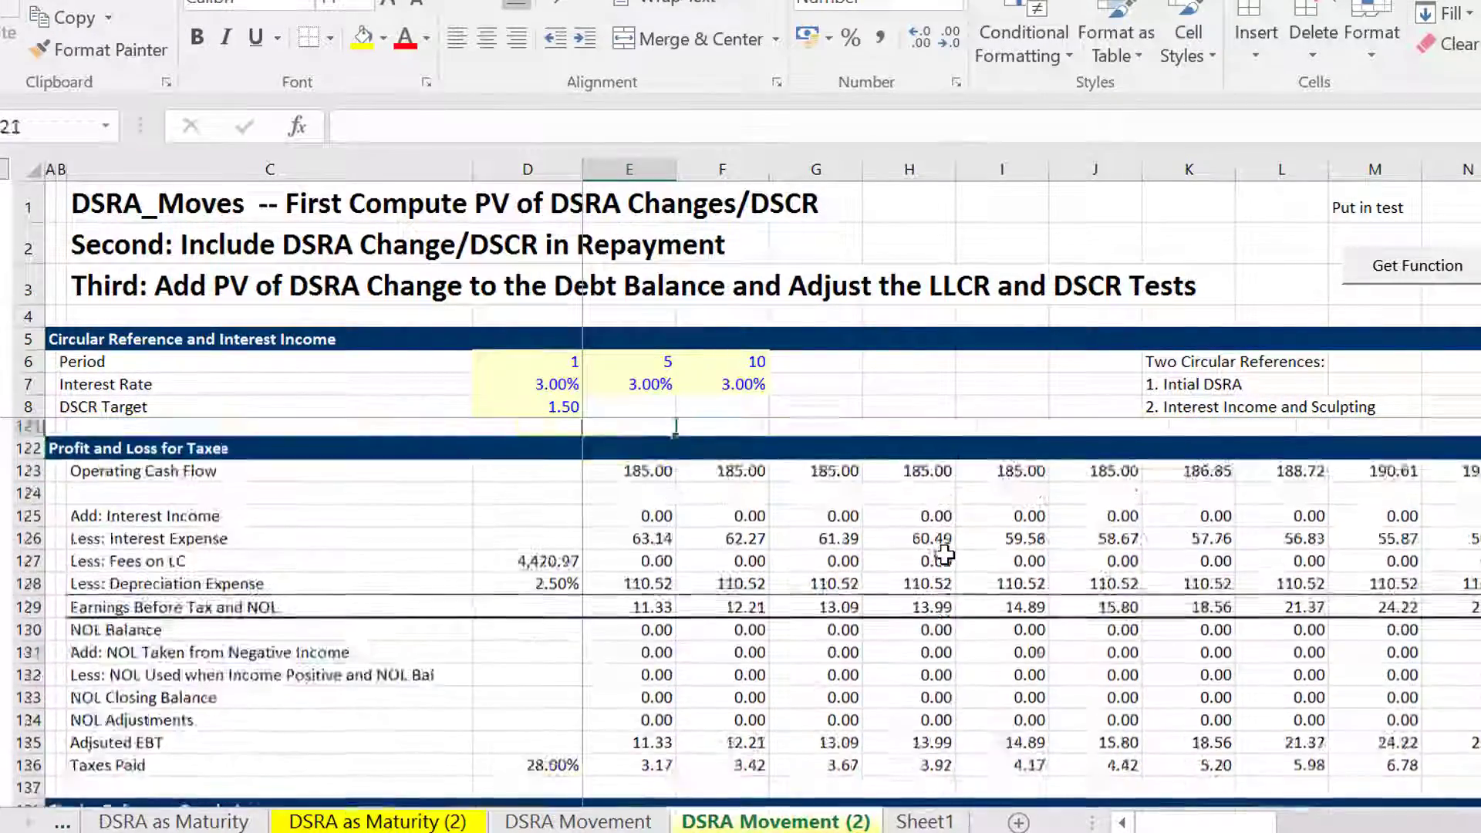
pyautogui.press('Up')
pyautogui.press('Up')
pyautogui.press('Up')
pyautogui.press('Up')
pyautogui.press('Up')
pyautogui.press('Up')
pyautogui.press('Up')
pyautogui.press('Up')
pyautogui.press('Up')
pyautogui.press('Up')
pyautogui.press('Up')
pyautogui.press('Up')
pyautogui.press('Up')
pyautogui.press('Up')
pyautogui.press('Up')
pyautogui.press('Up')
pyautogui.press('Up')
pyautogui.press('Up')
pyautogui.press('Up')
pyautogui.press('Up')
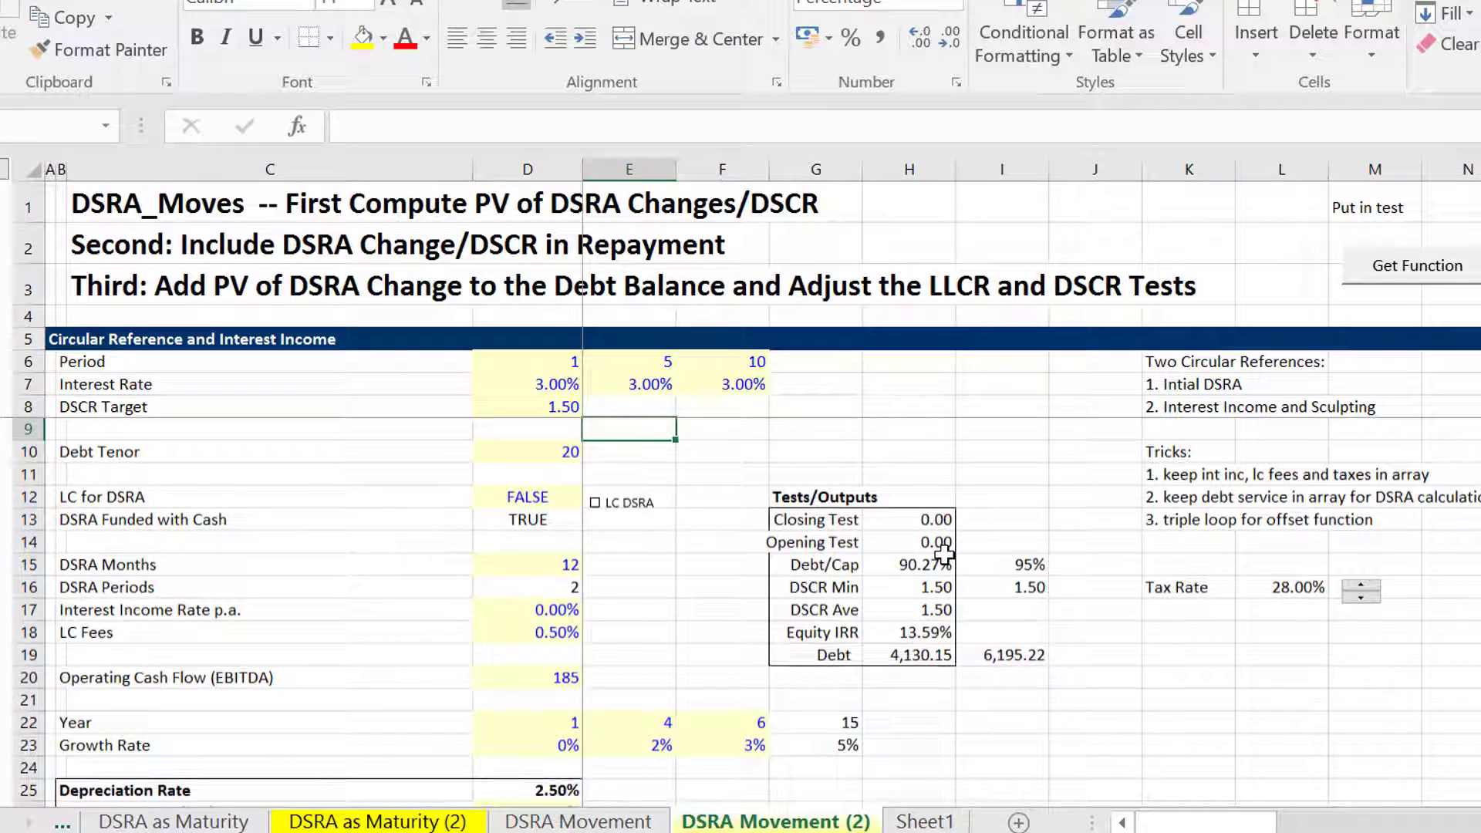